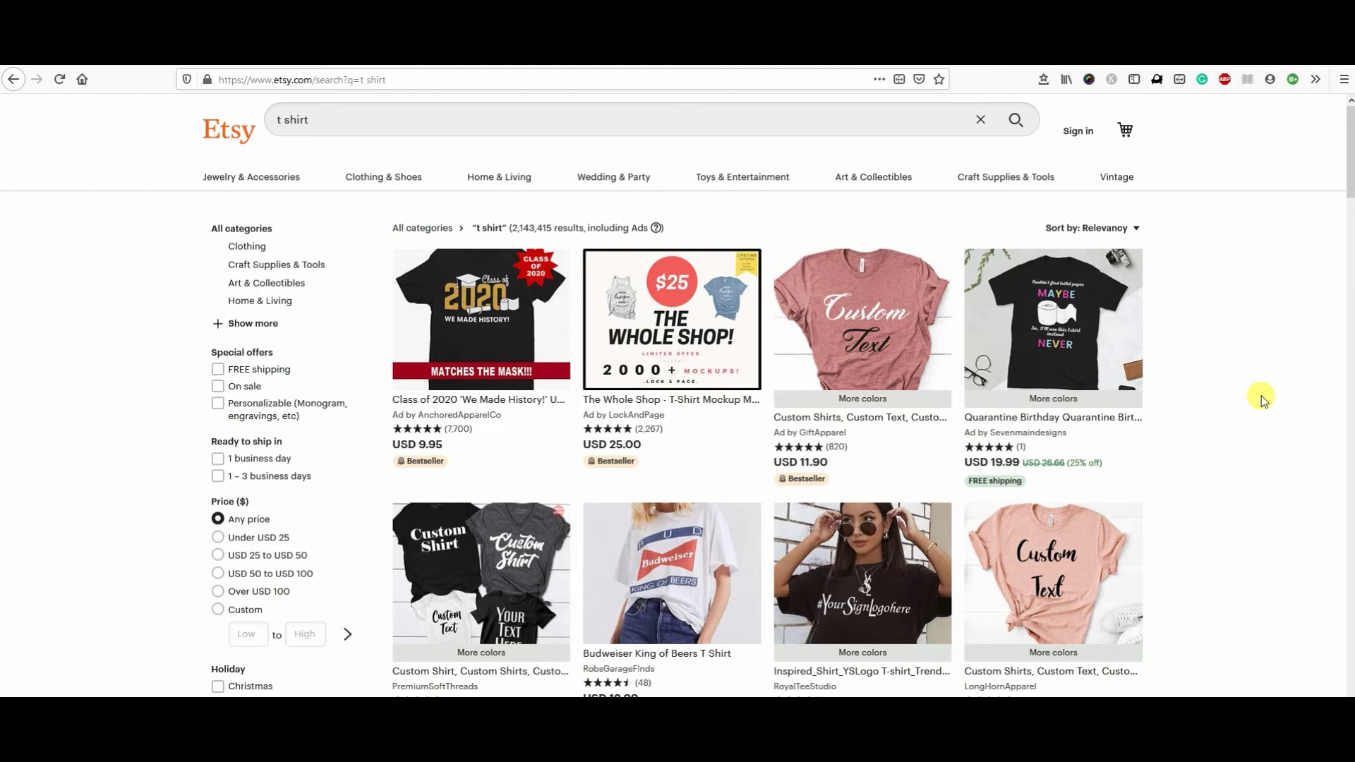
Step: Examine the "t shirt" search results for bestselling designs and shirt ideas
scroll(960, 397, "down", 5)
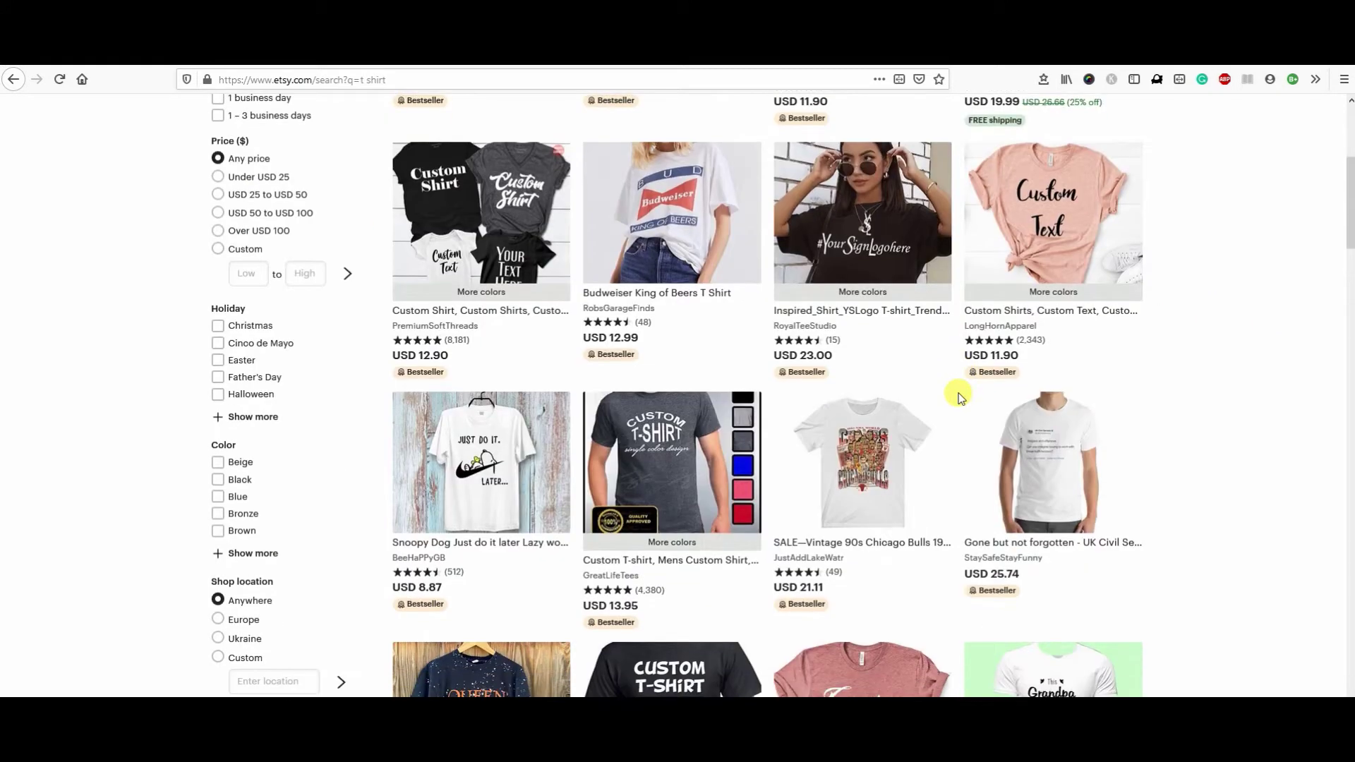
scroll(960, 397, "up", 2)
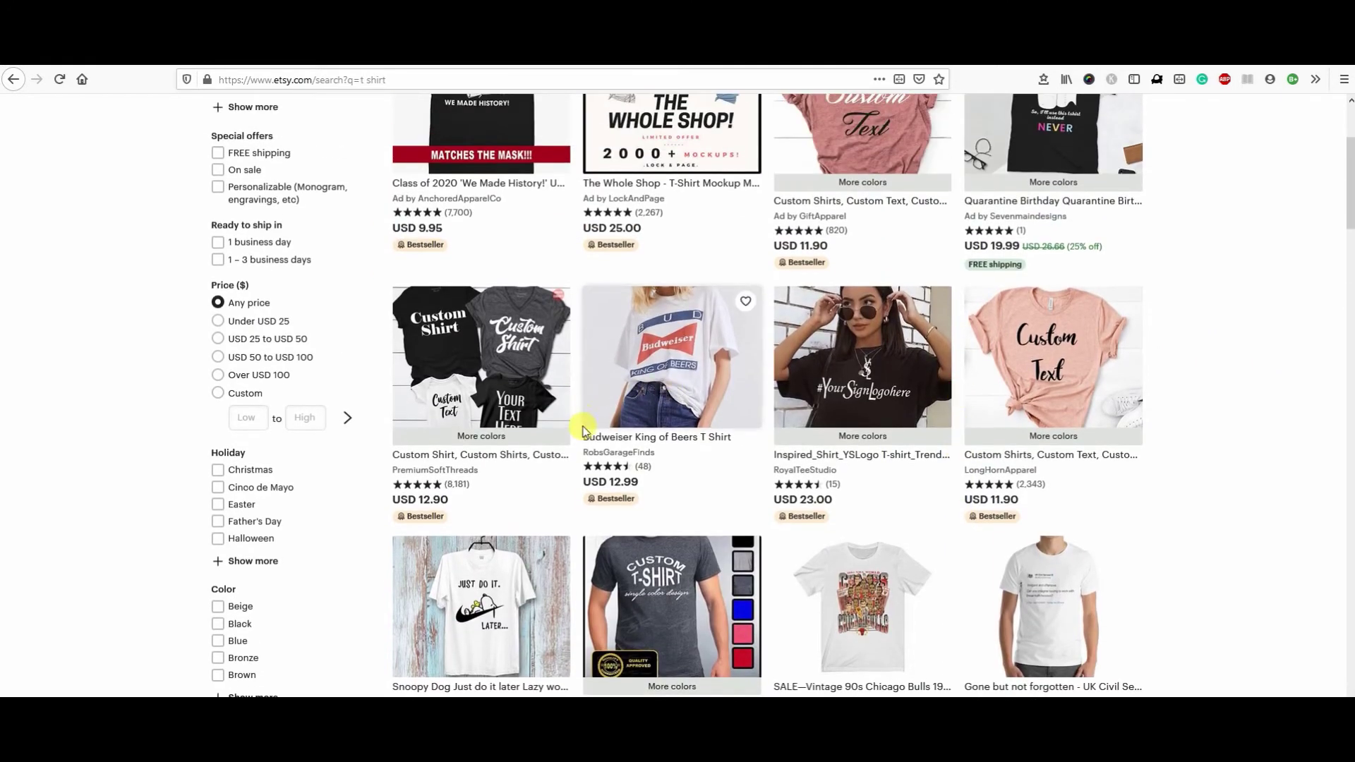
scroll(584, 428, "down", 3)
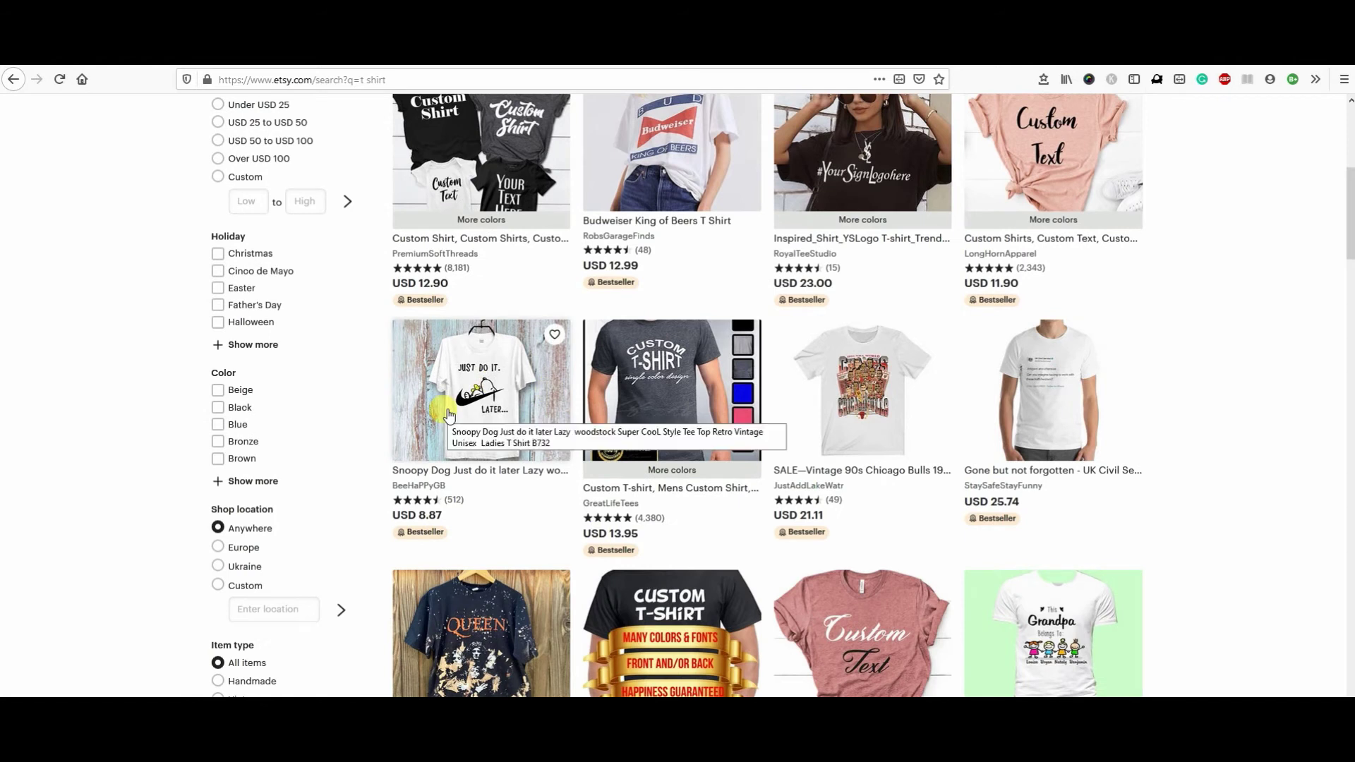
scroll(619, 447, "down", 3)
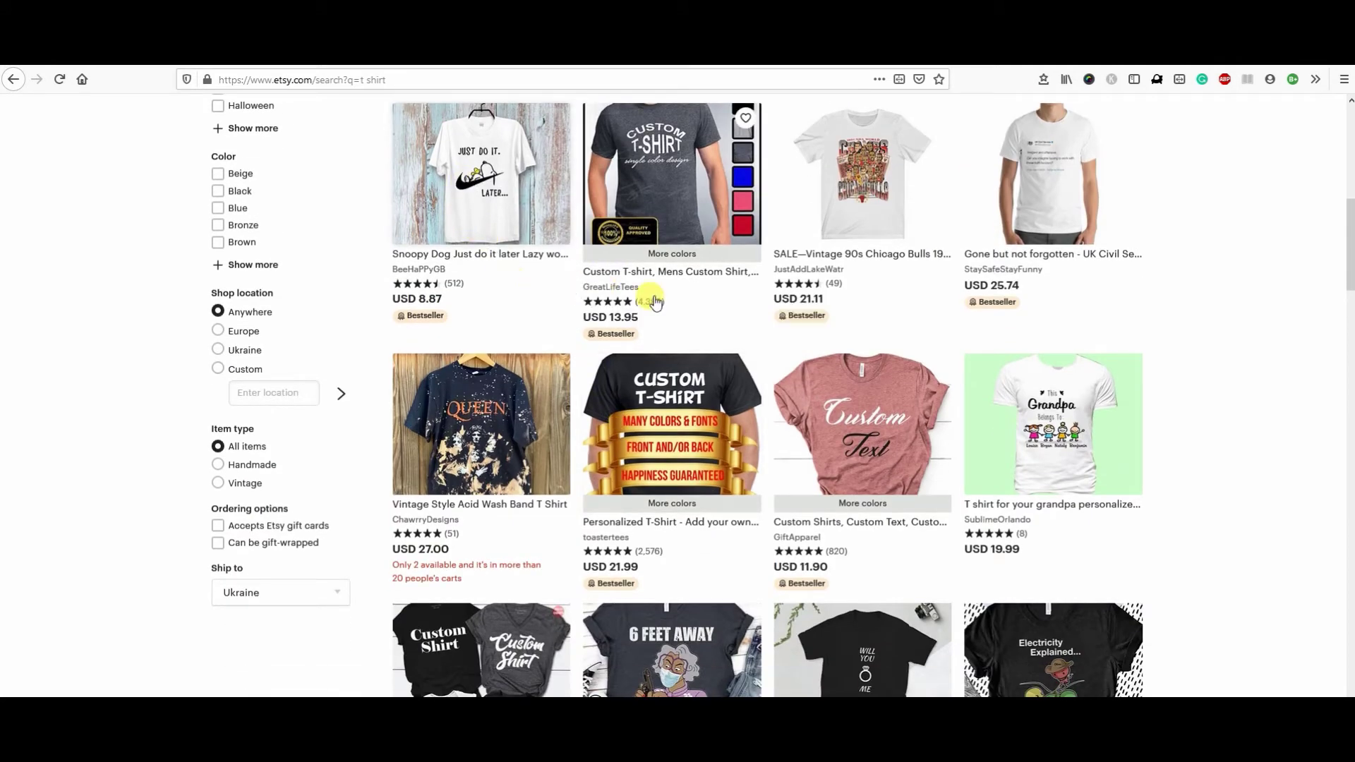
scroll(714, 402, "down", 4)
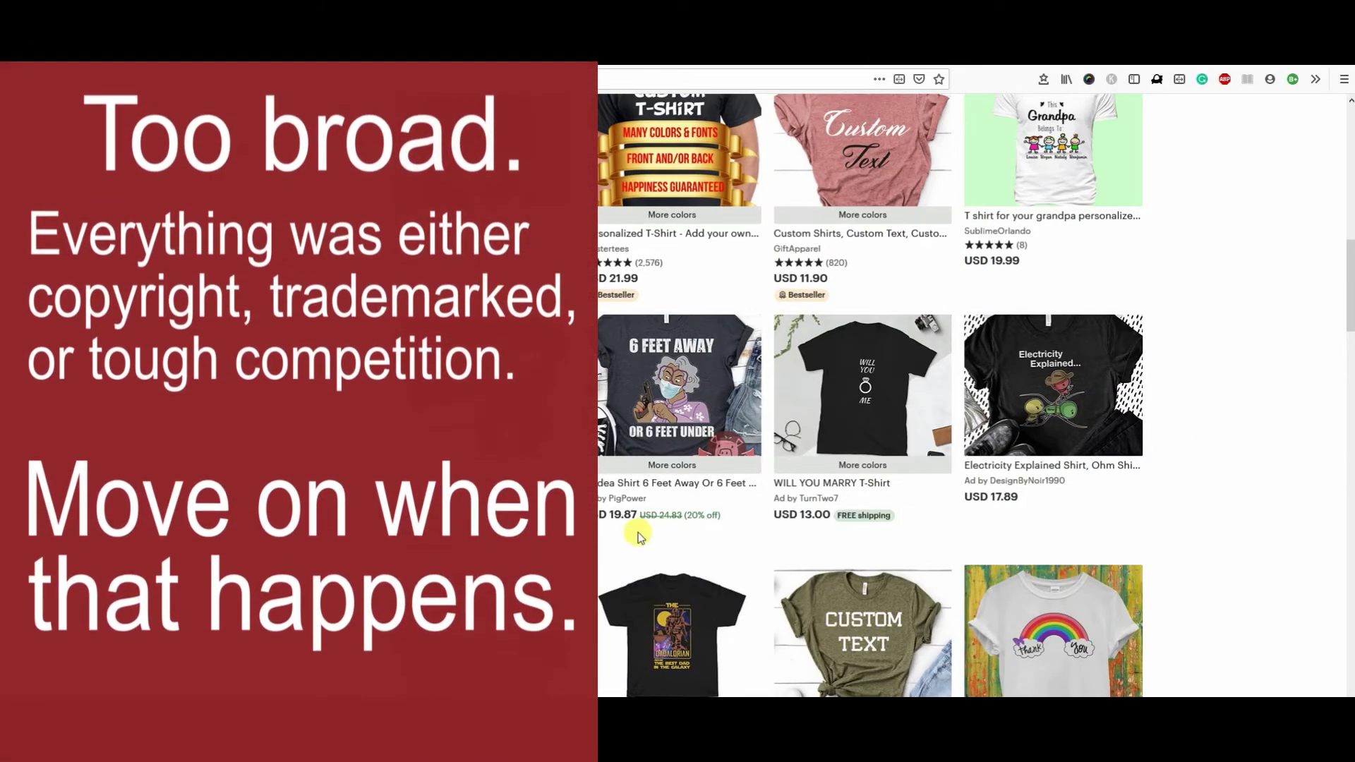
scroll(809, 475, "down", 1)
scroll(808, 474, "down", 5)
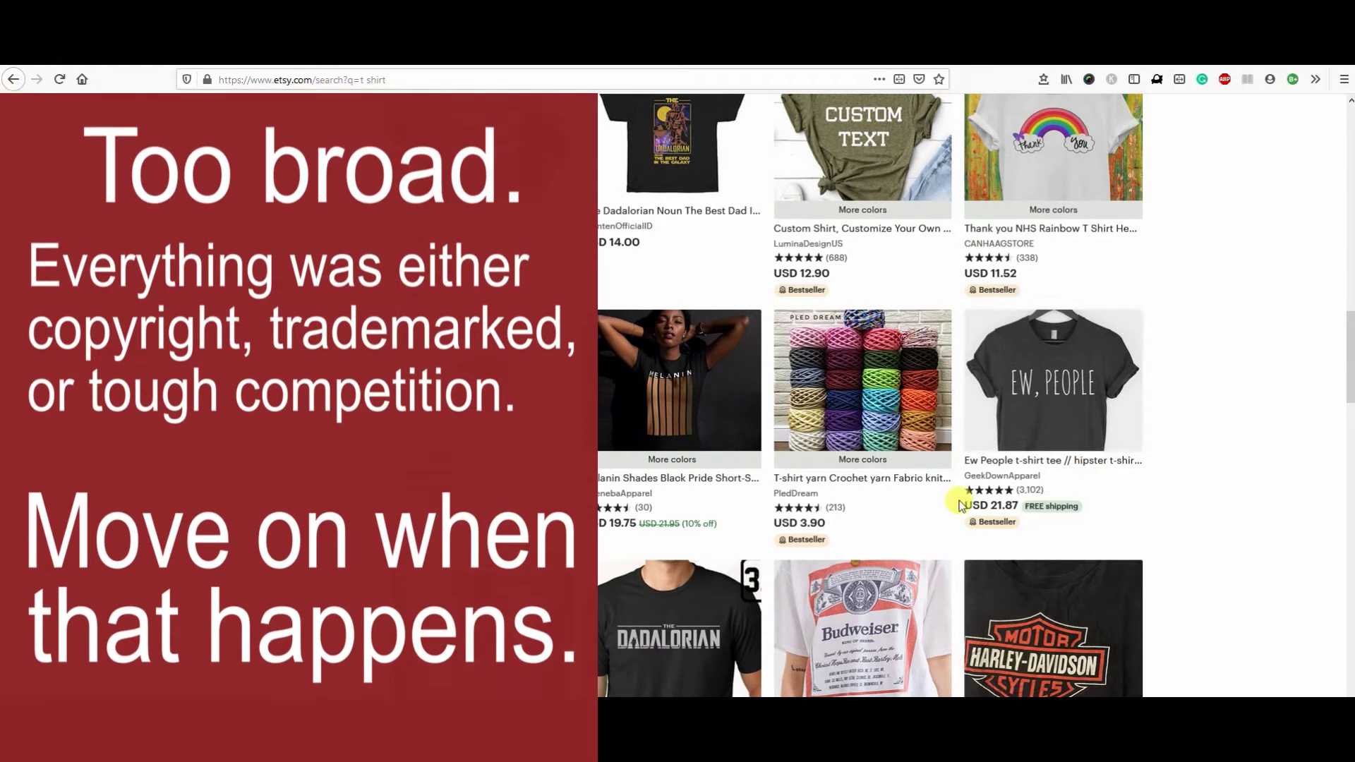
scroll(991, 394, "down", 4)
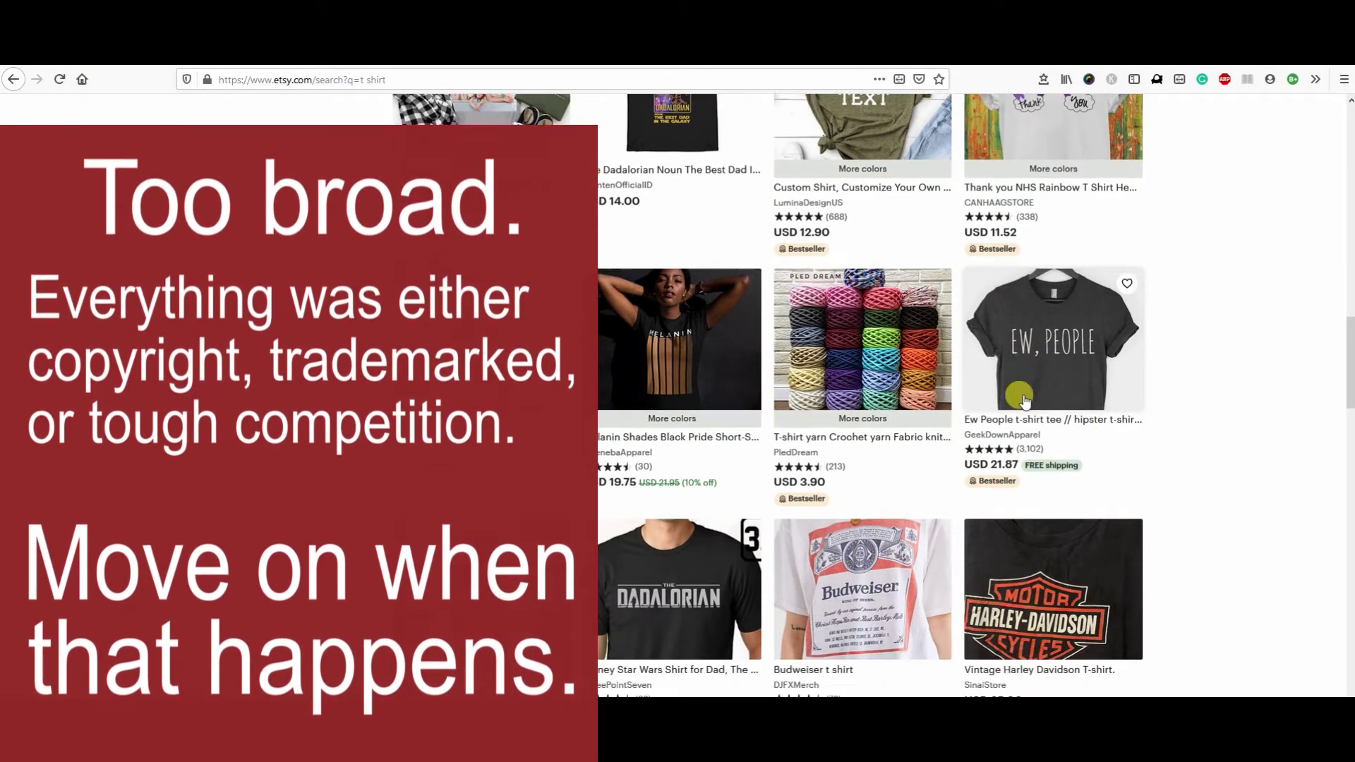
scroll(992, 394, "up", 1)
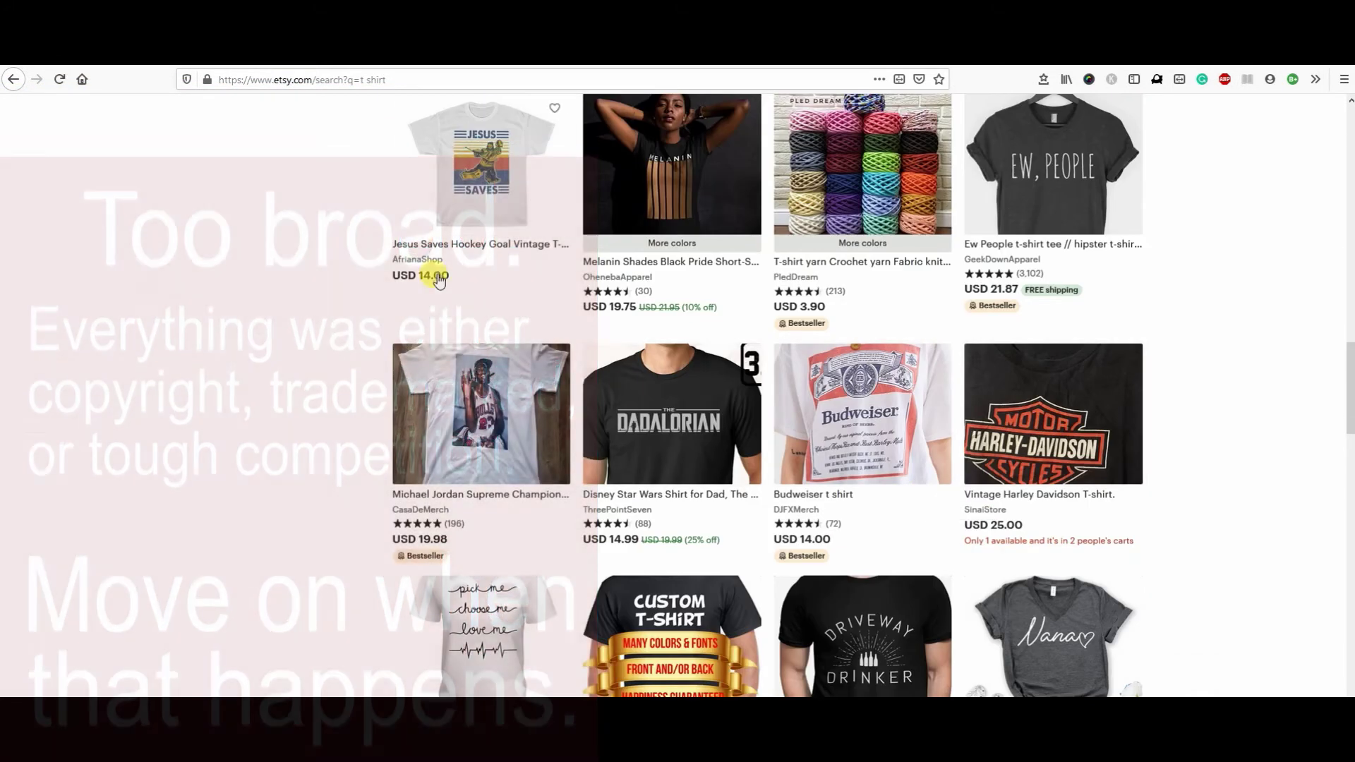
scroll(381, 296, "down", 2)
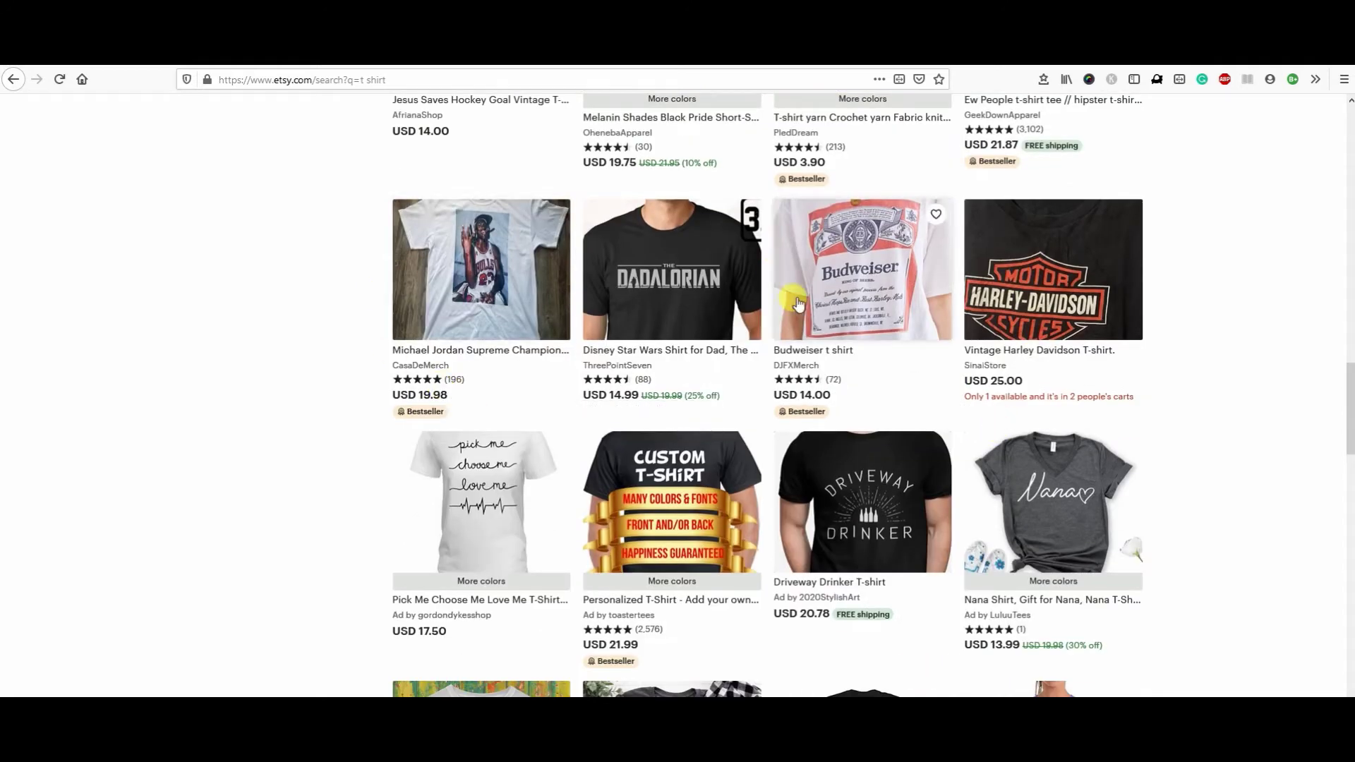
scroll(660, 372, "down", 4)
scroll(660, 372, "down", 4)
scroll(662, 448, "up", 15)
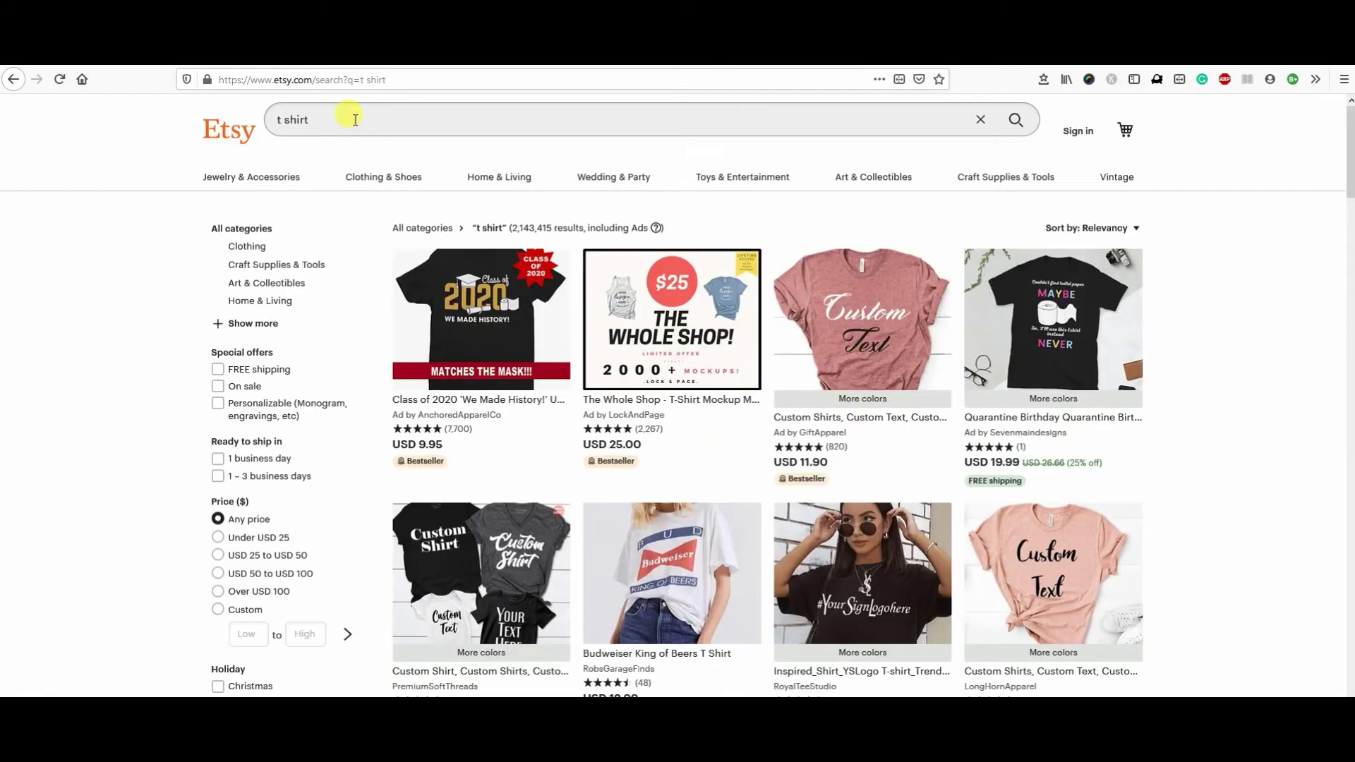
Step: Search for "4th of july t shirt", view the women's star glitter shirt listing, and return to the results
left_click(355, 120)
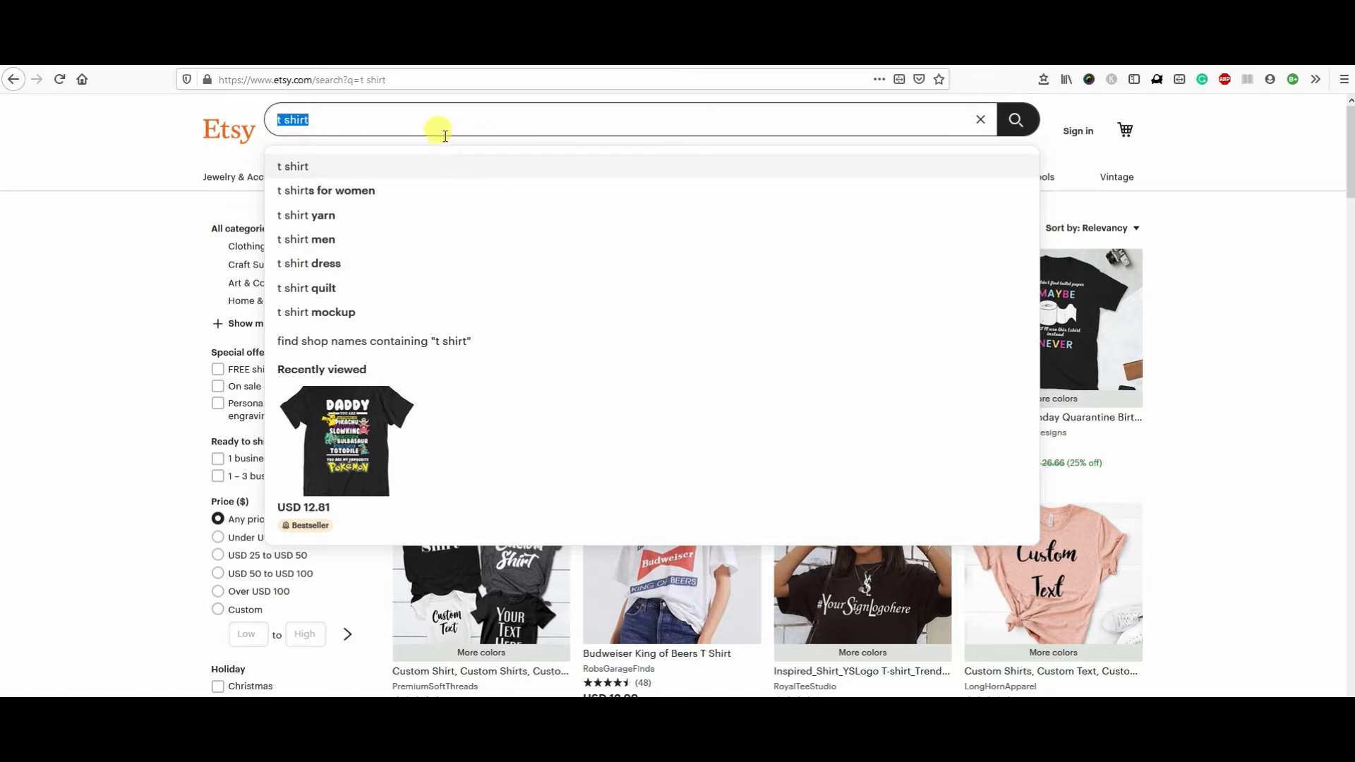
left_click(442, 110)
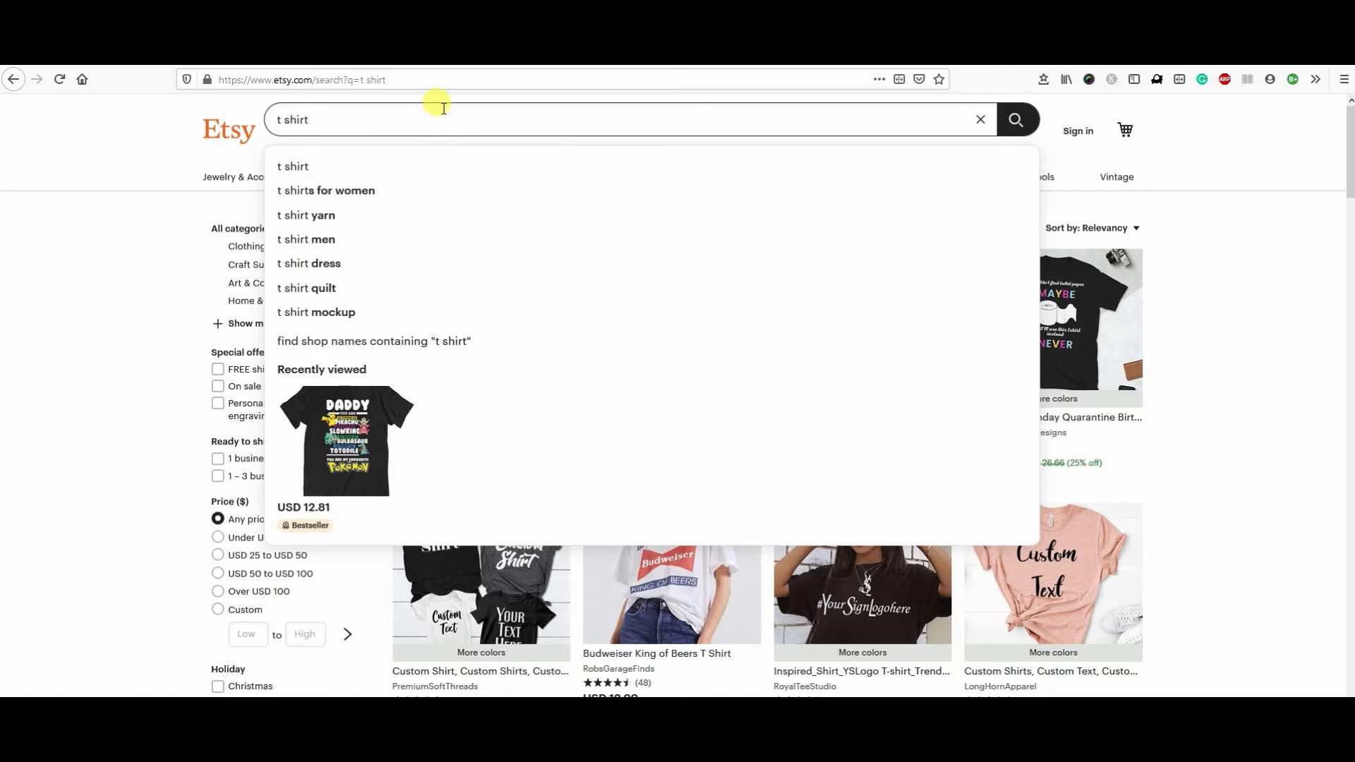
type("4th of july")
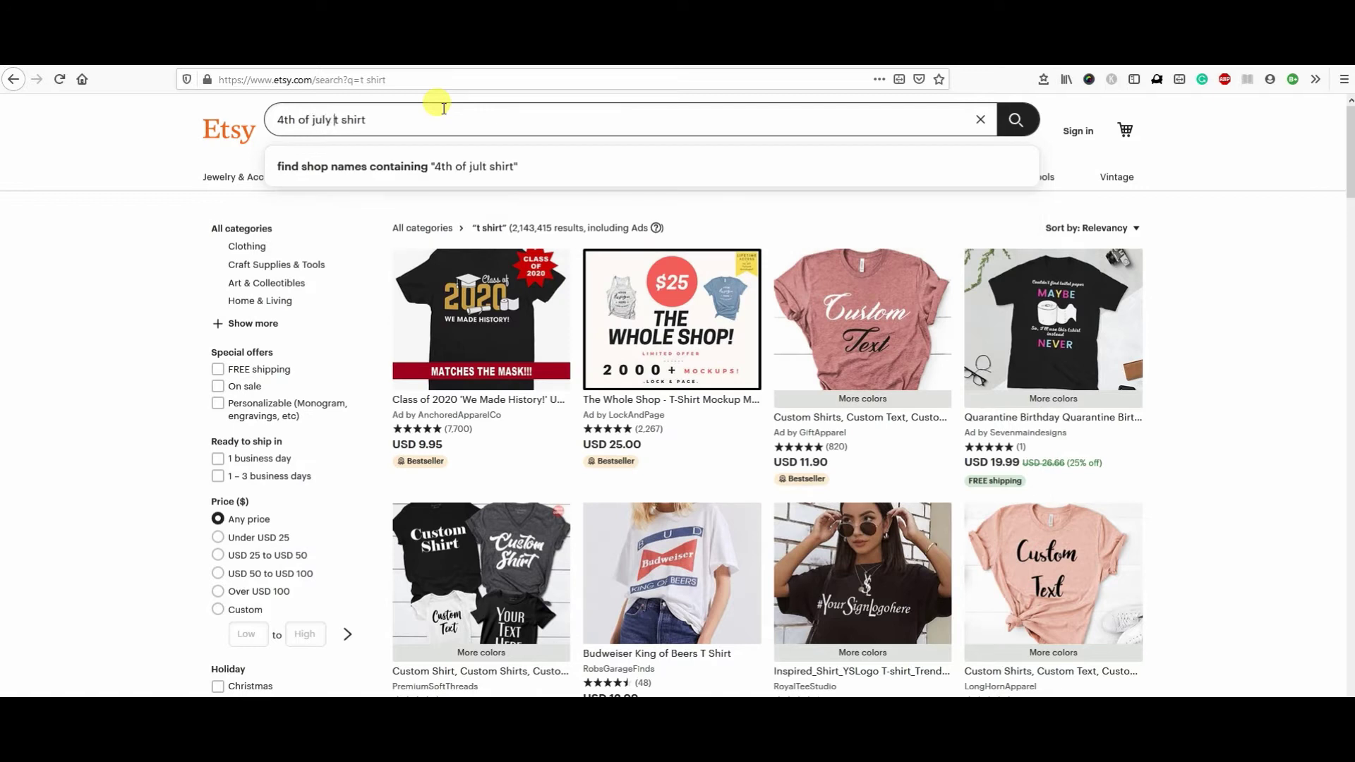
key("Return")
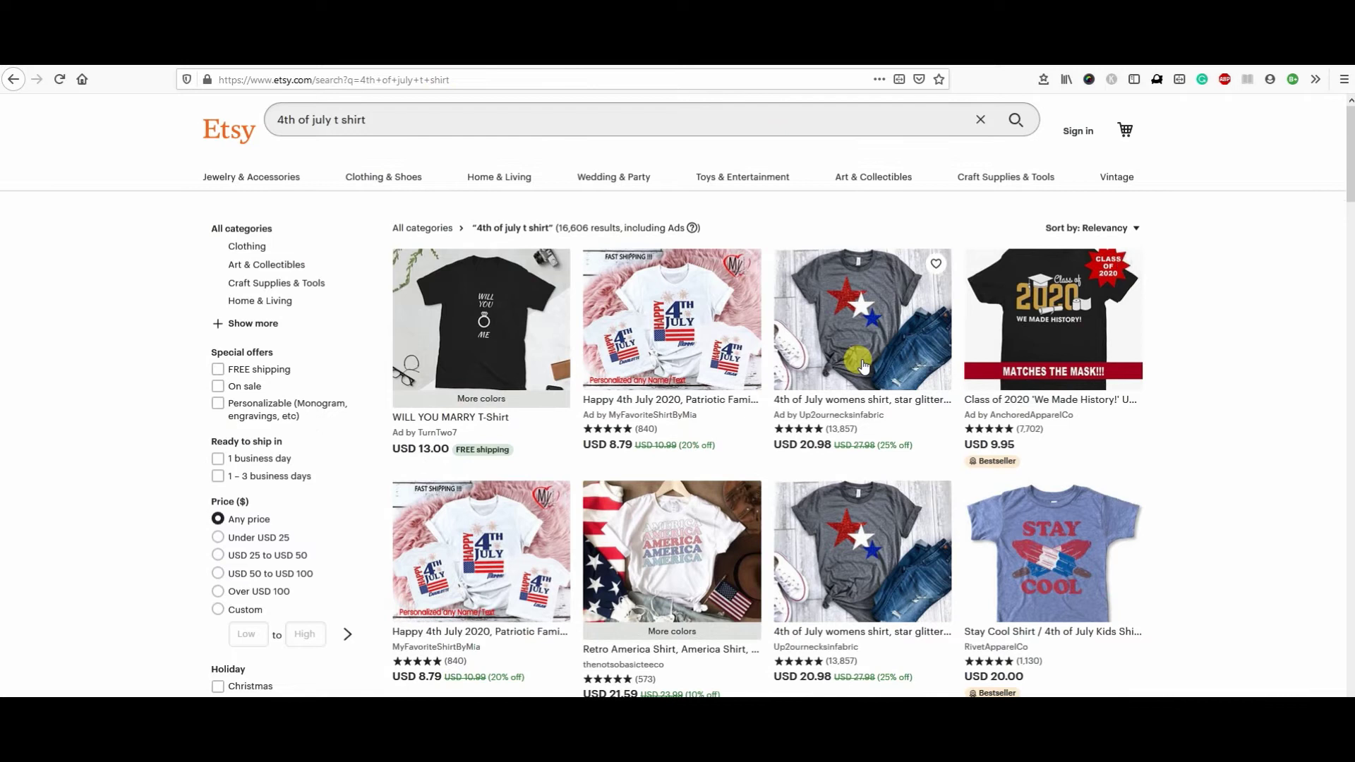
left_click(864, 321)
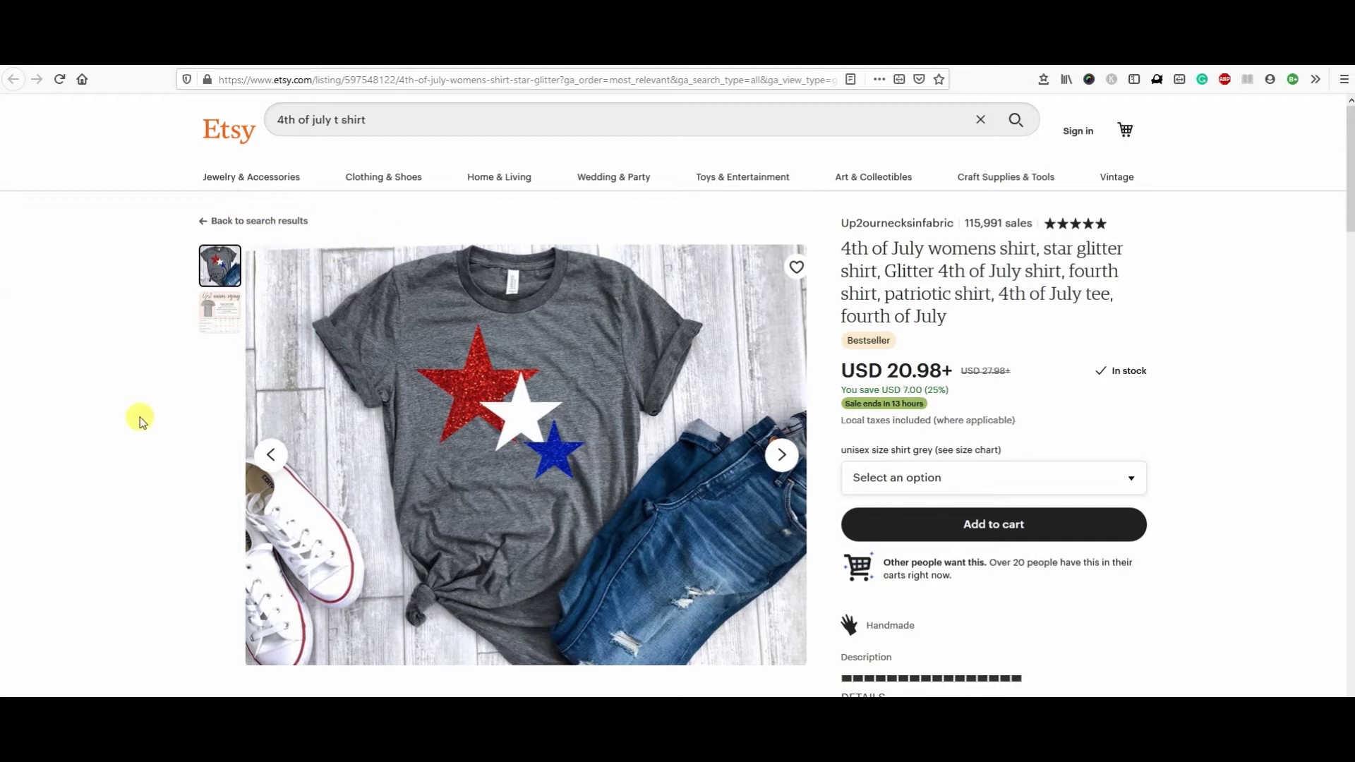
key("alt+Left")
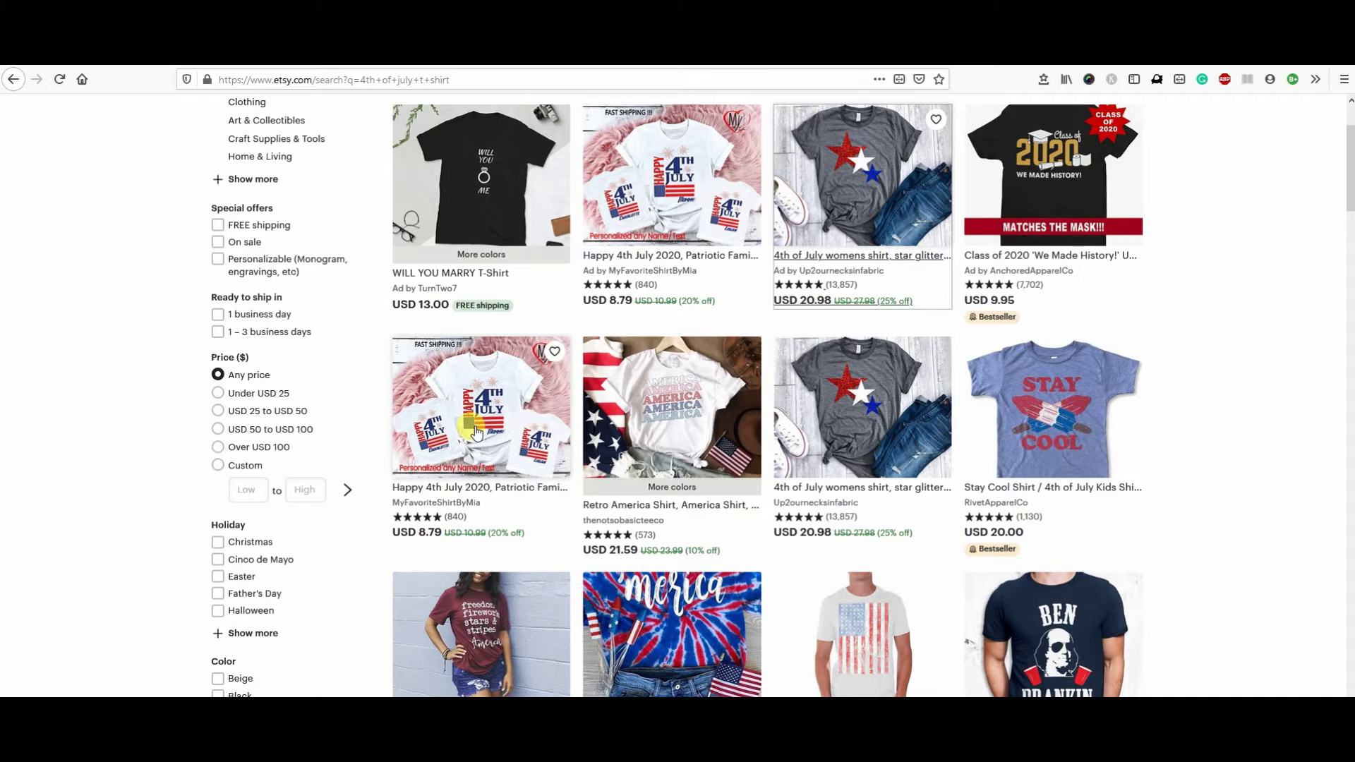
Step: Look through the 4th of July shirt results and open the Patriotic Stars and Stripes shirt listing
scroll(475, 432, "down", 12)
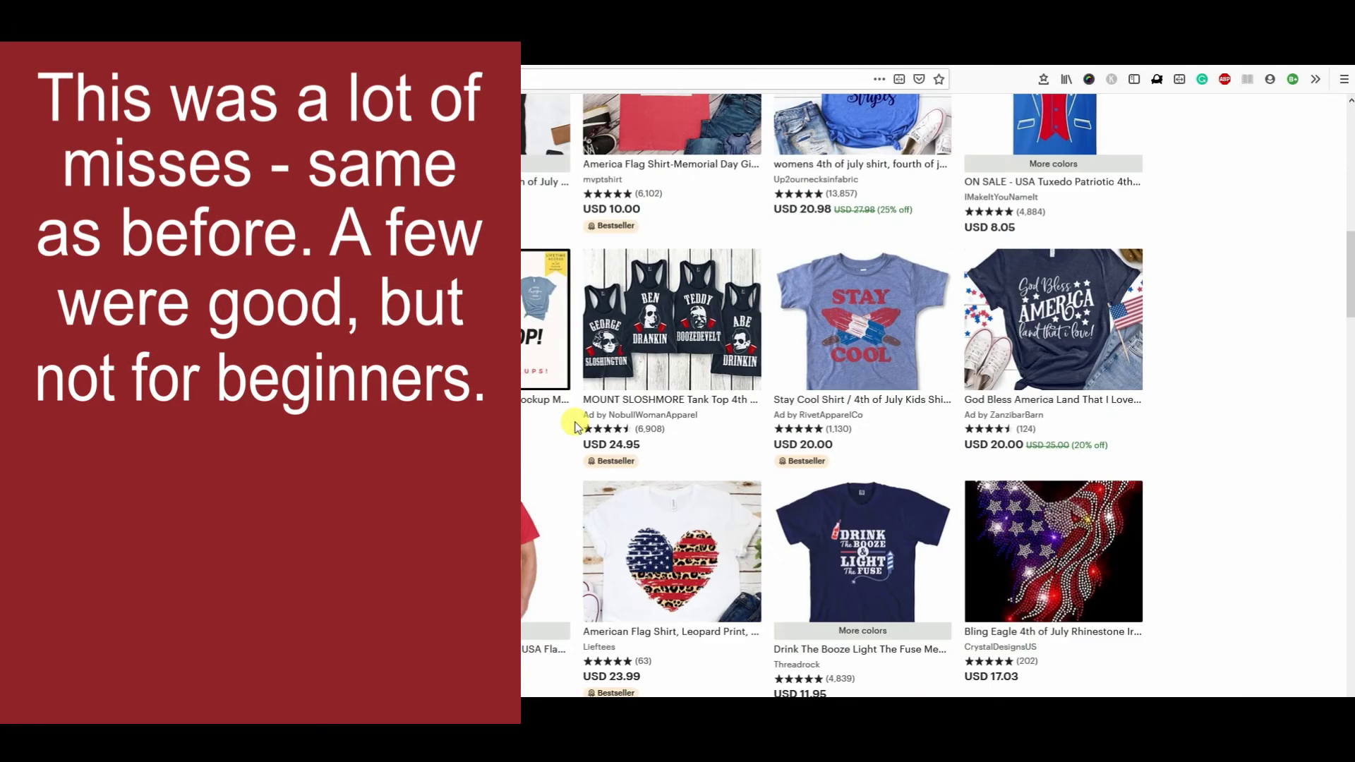
scroll(727, 409, "down", 10)
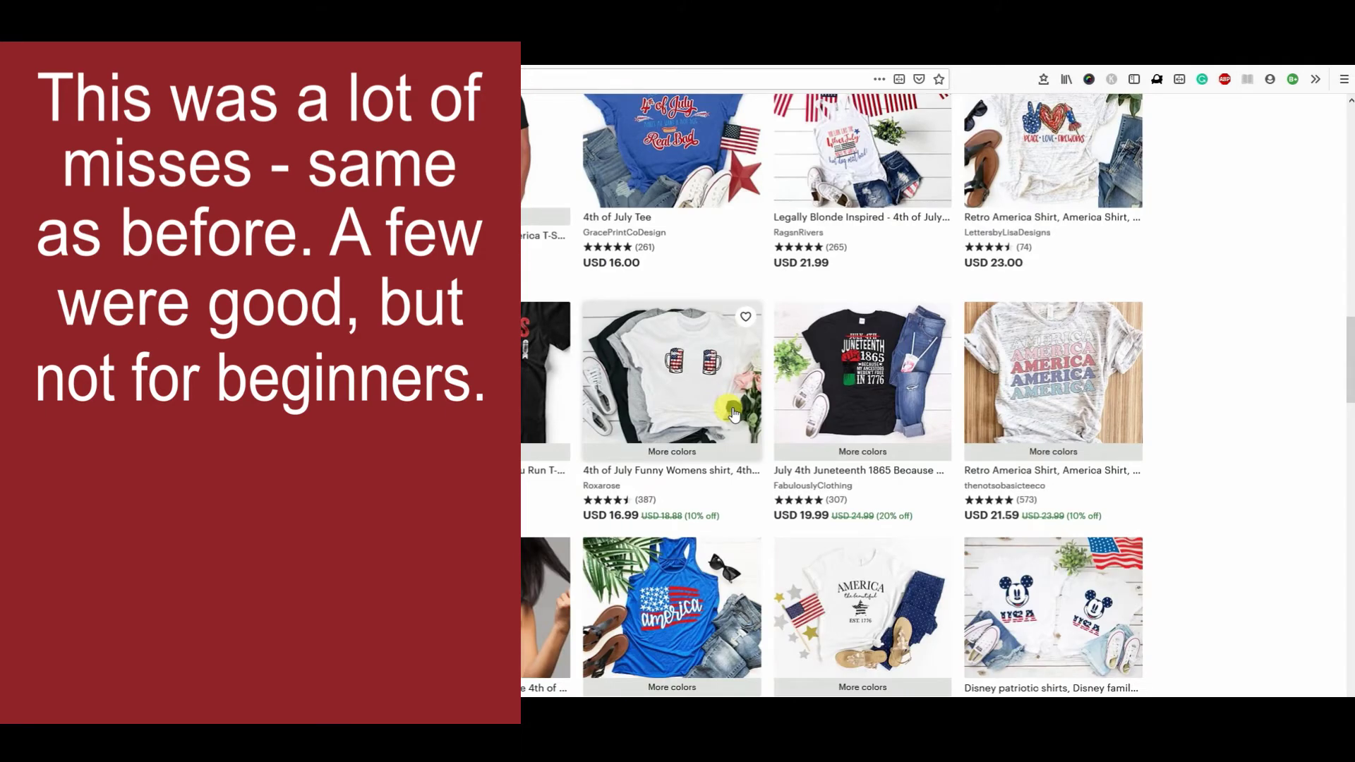
scroll(840, 399, "down", 3)
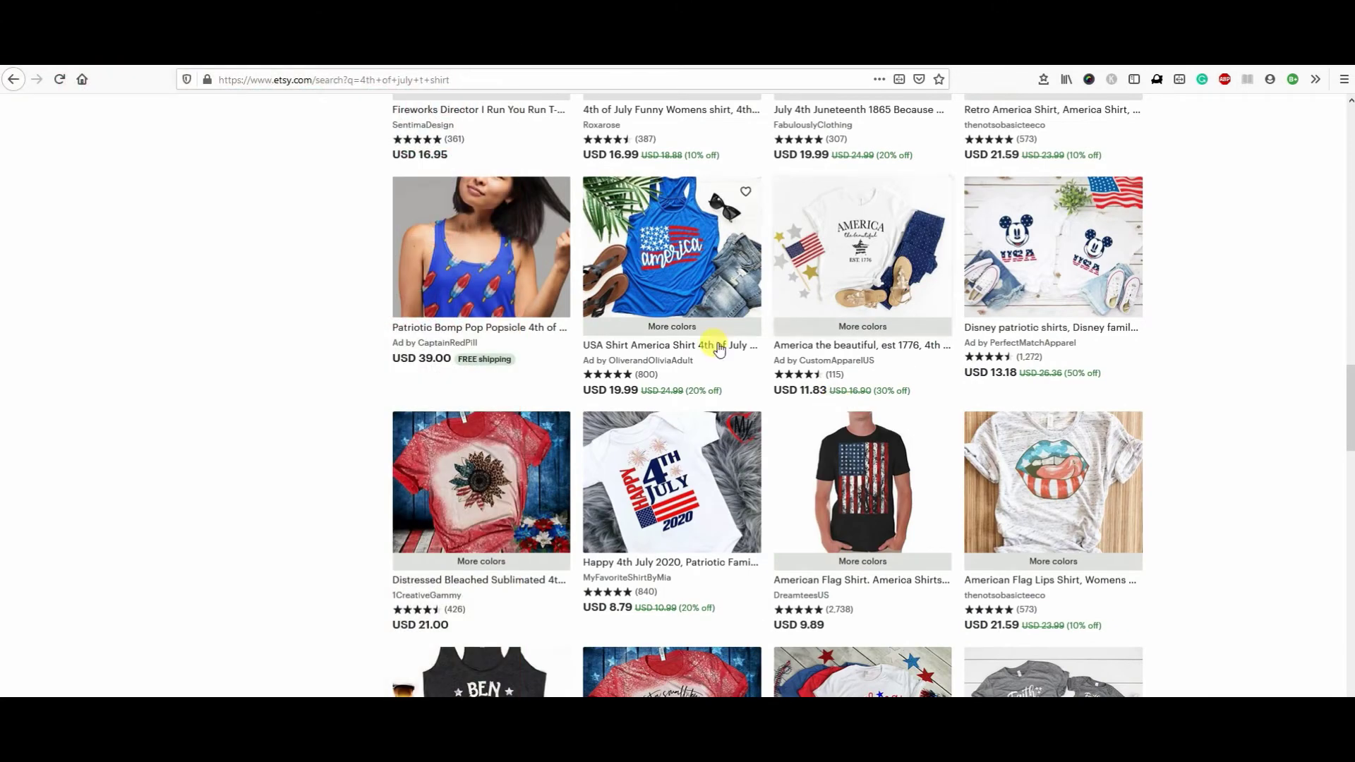
scroll(727, 388, "down", 4)
scroll(494, 374, "down", 12)
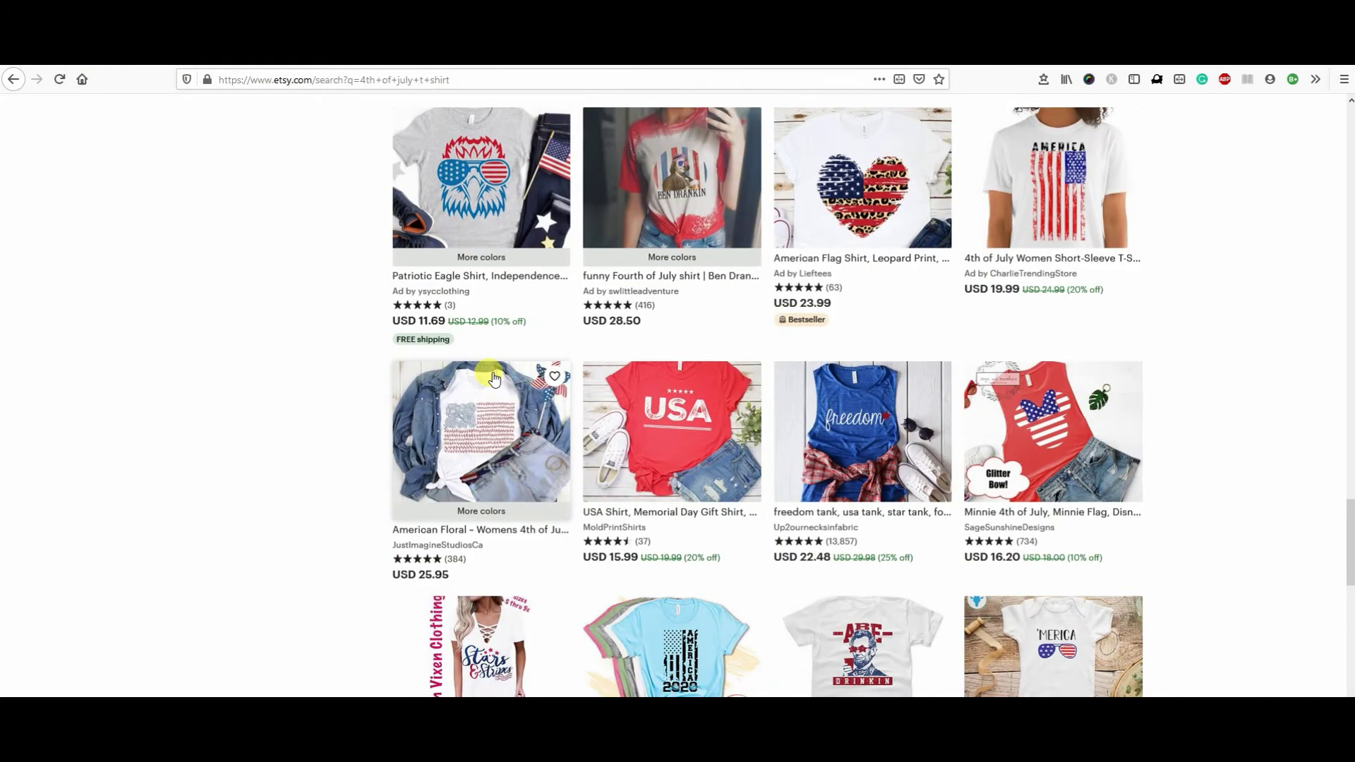
scroll(494, 380, "down", 3)
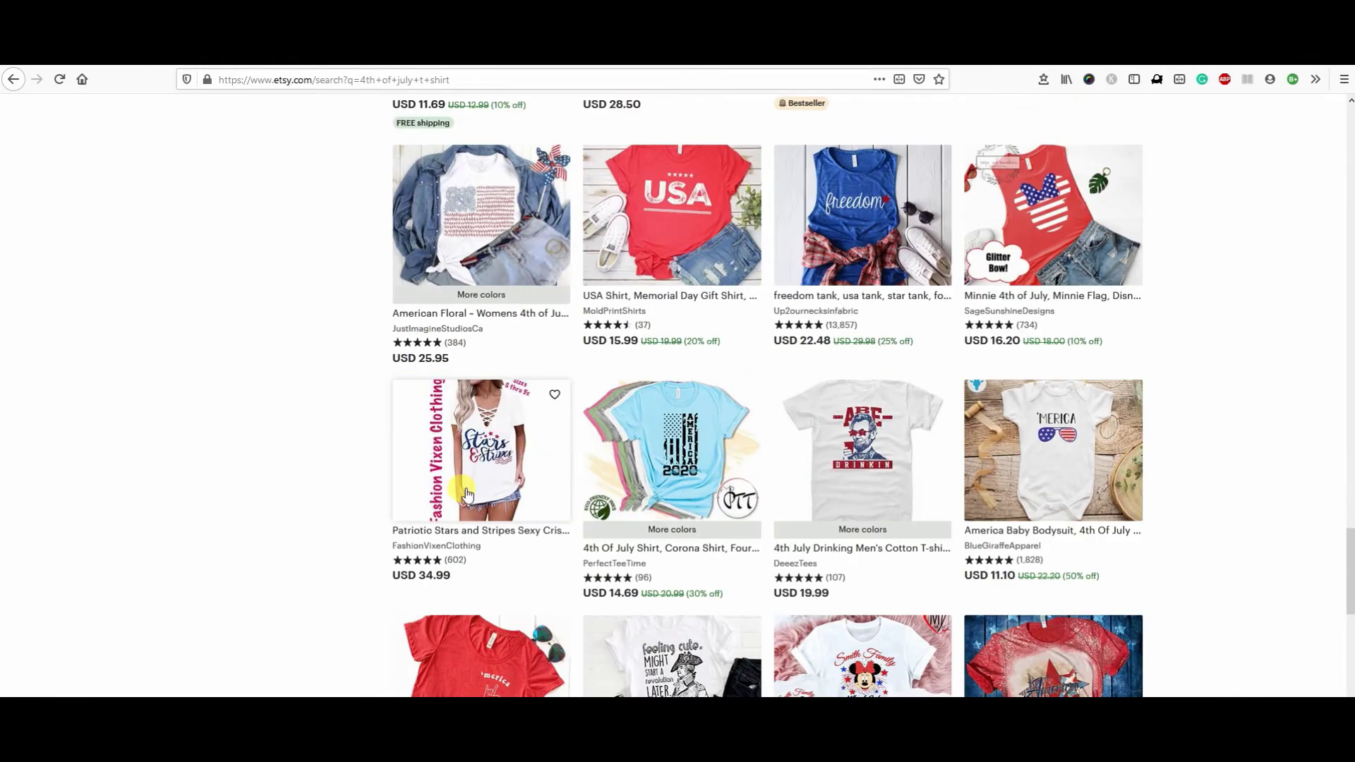
left_click(498, 453)
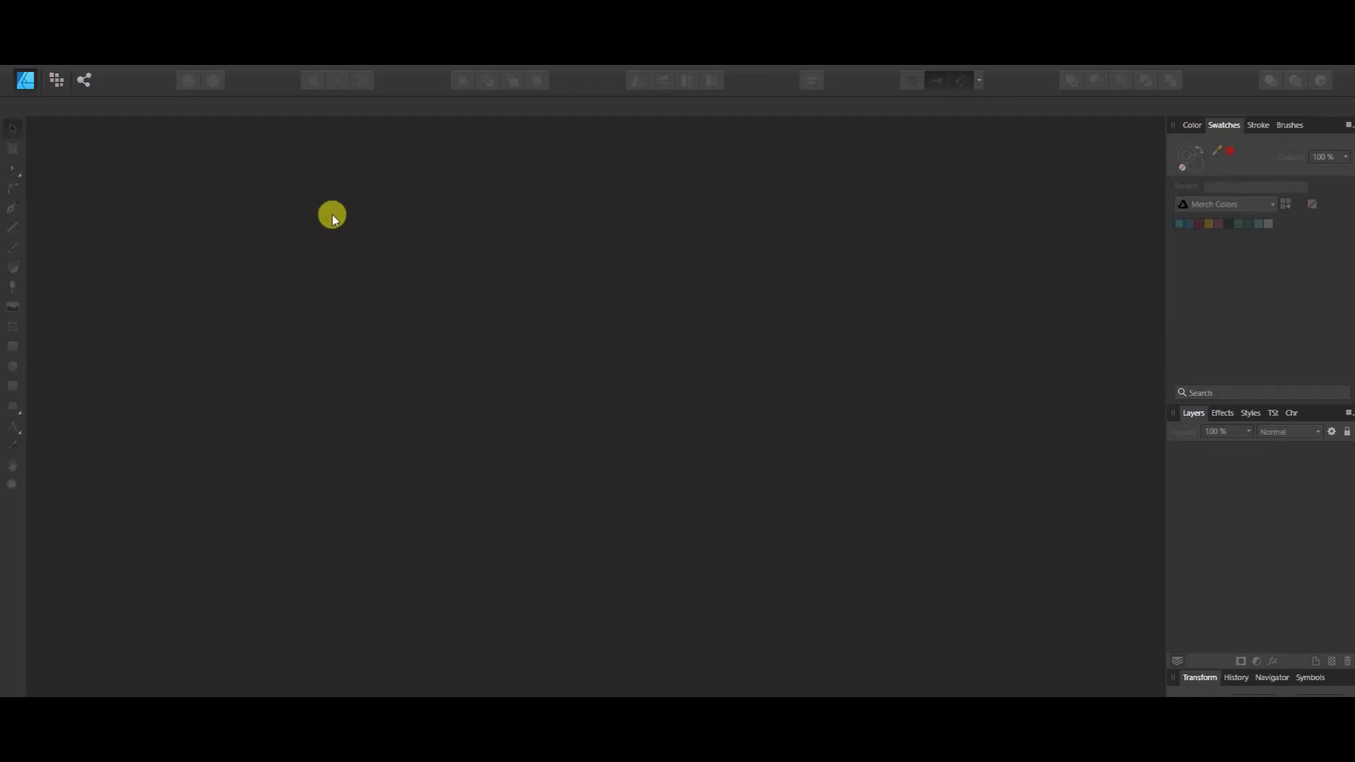
Step: In Affinity Designer, start a new document and look through the Affinity Revolution Templates before returning to the presets
key("ctrl+n")
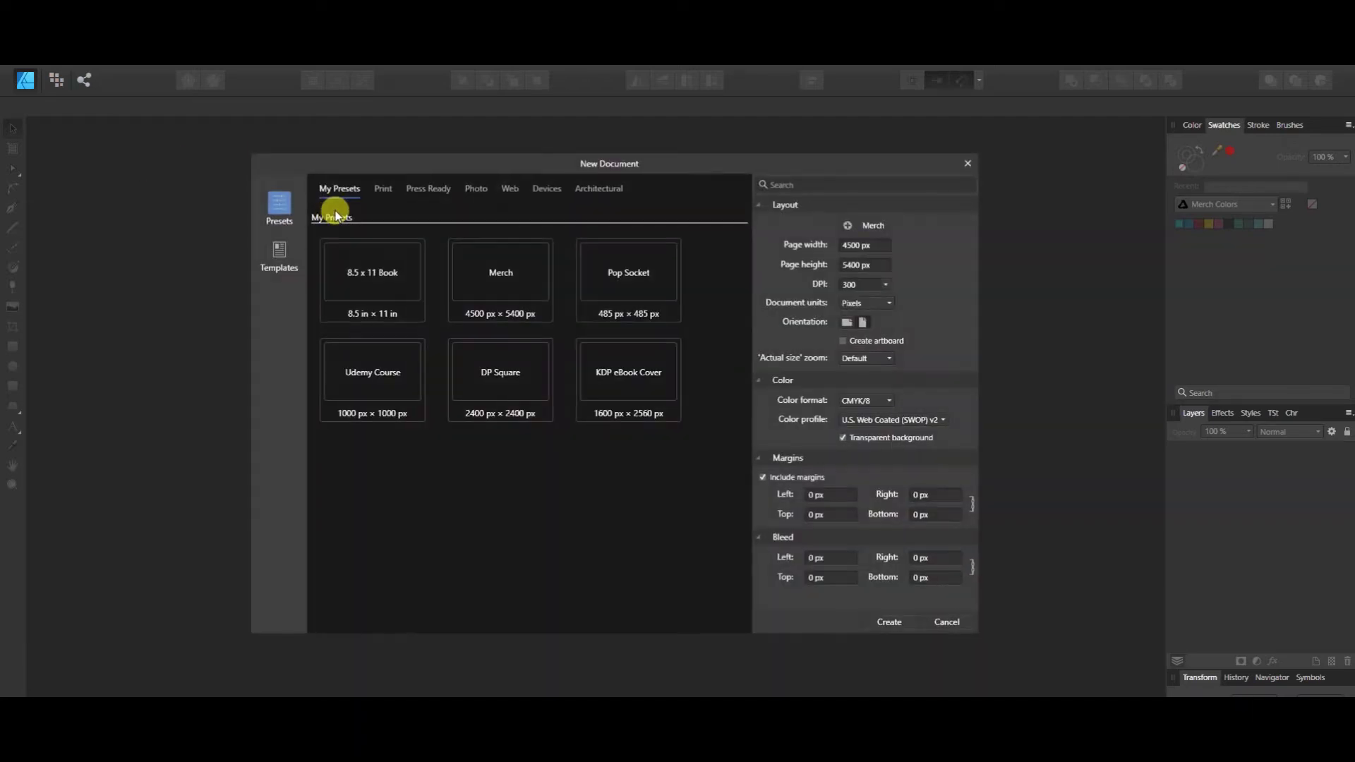
left_click(285, 252)
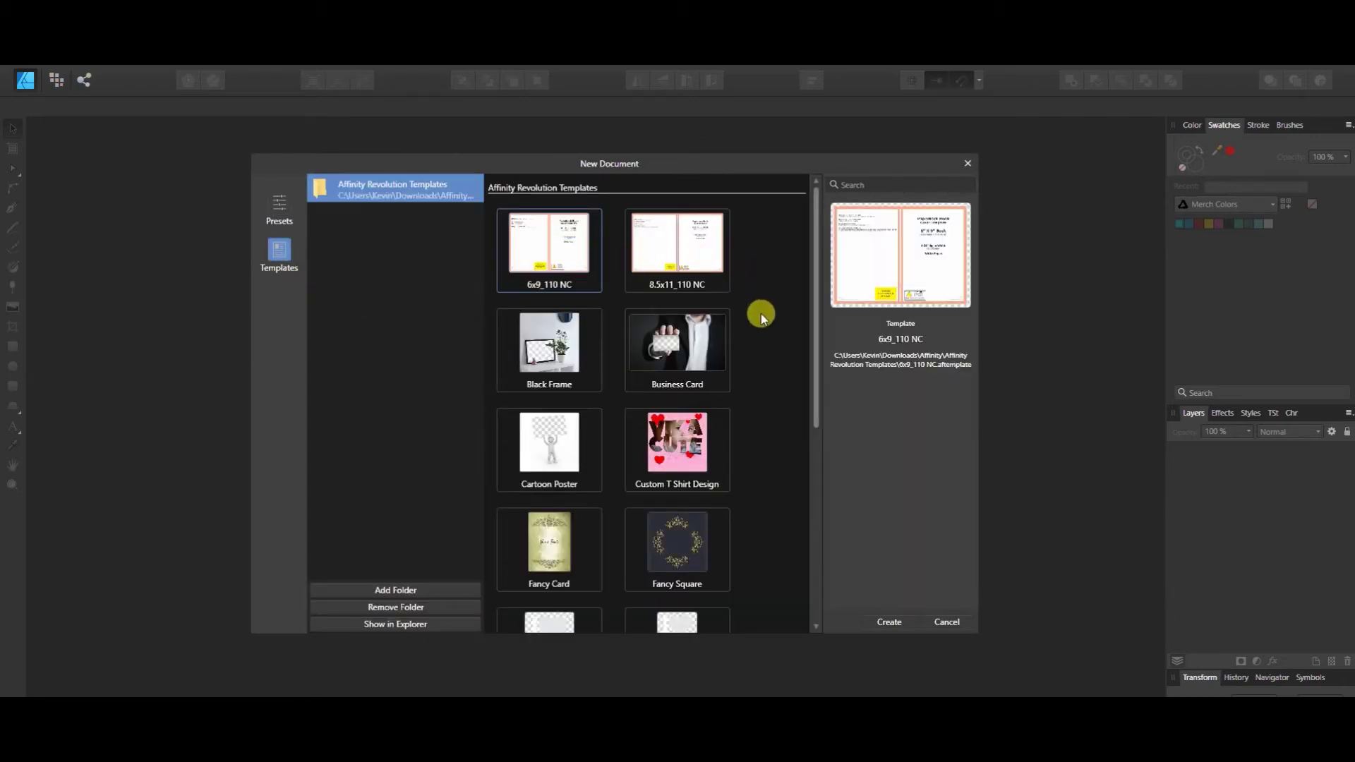
scroll(641, 364, "down", 5)
scroll(642, 367, "down", 2)
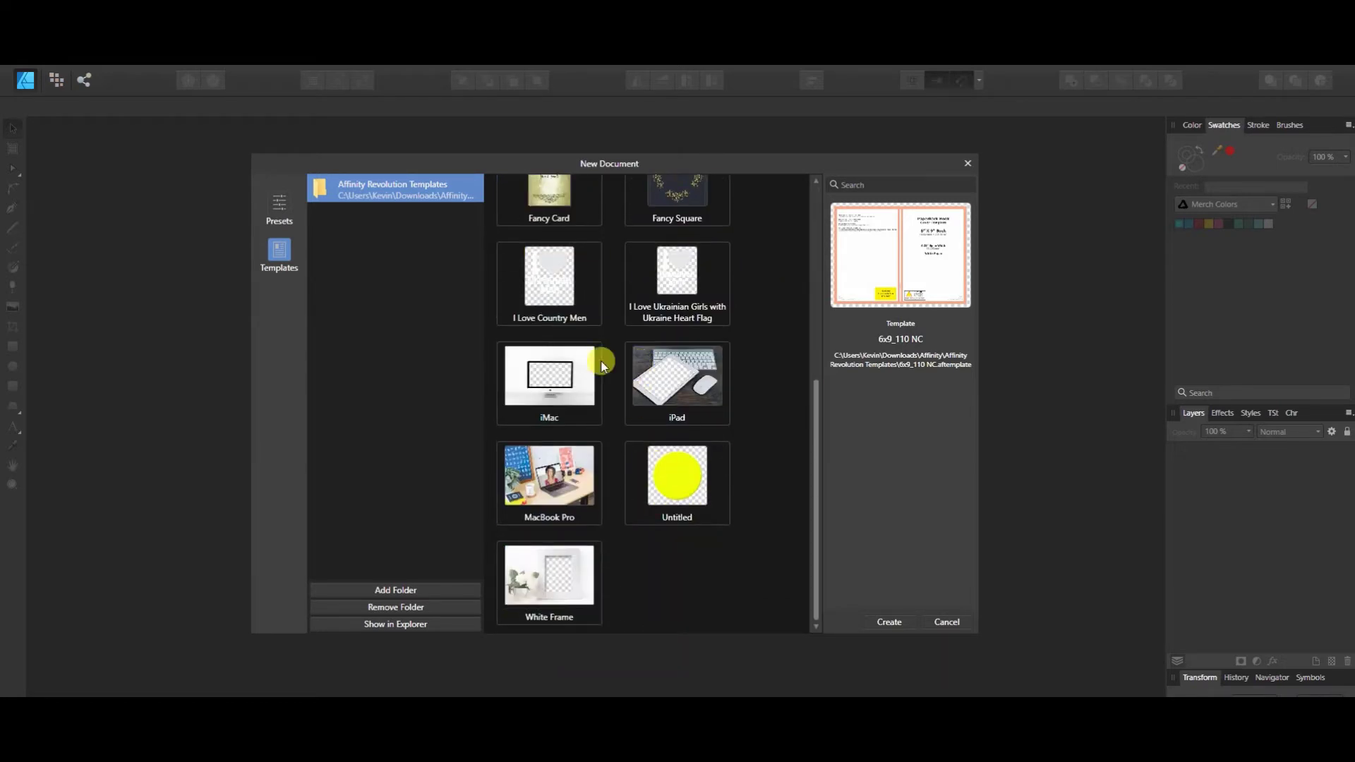
scroll(655, 412, "up", 7)
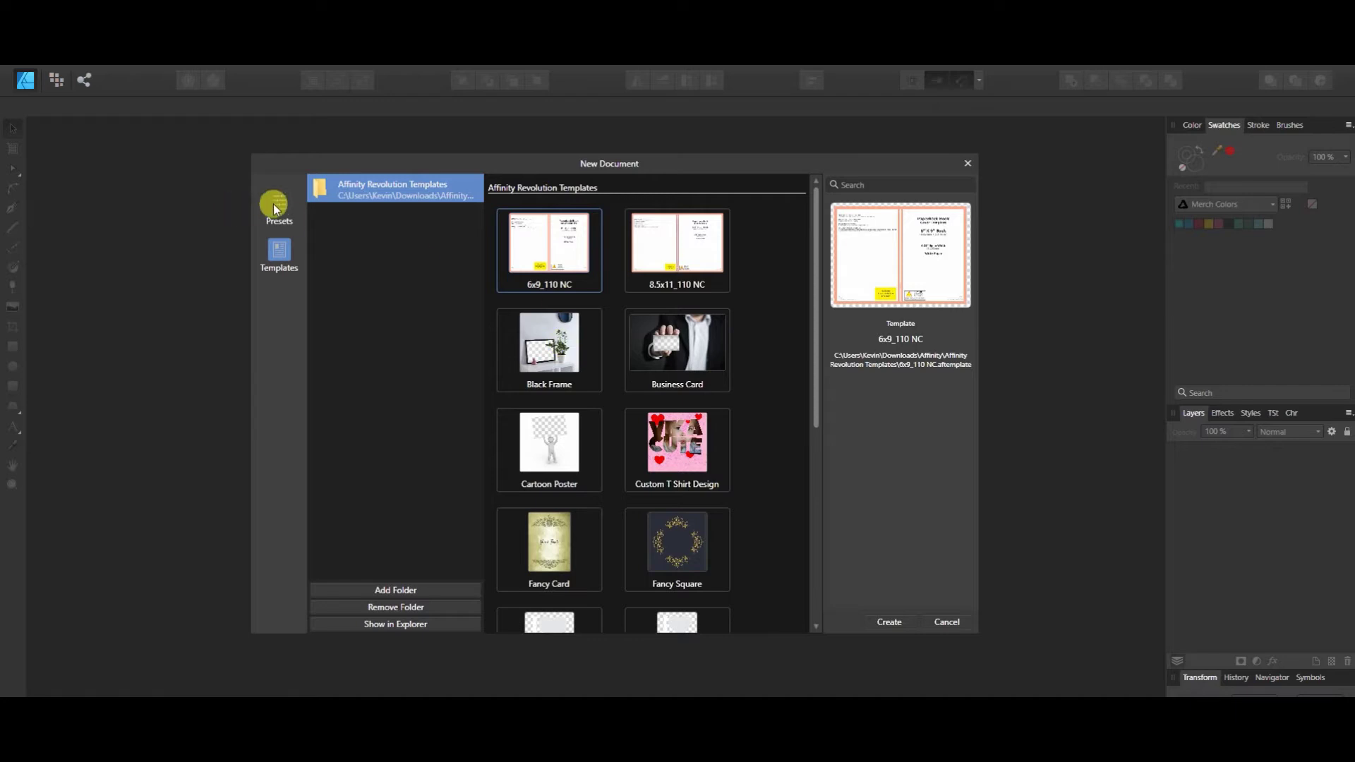
left_click(274, 205)
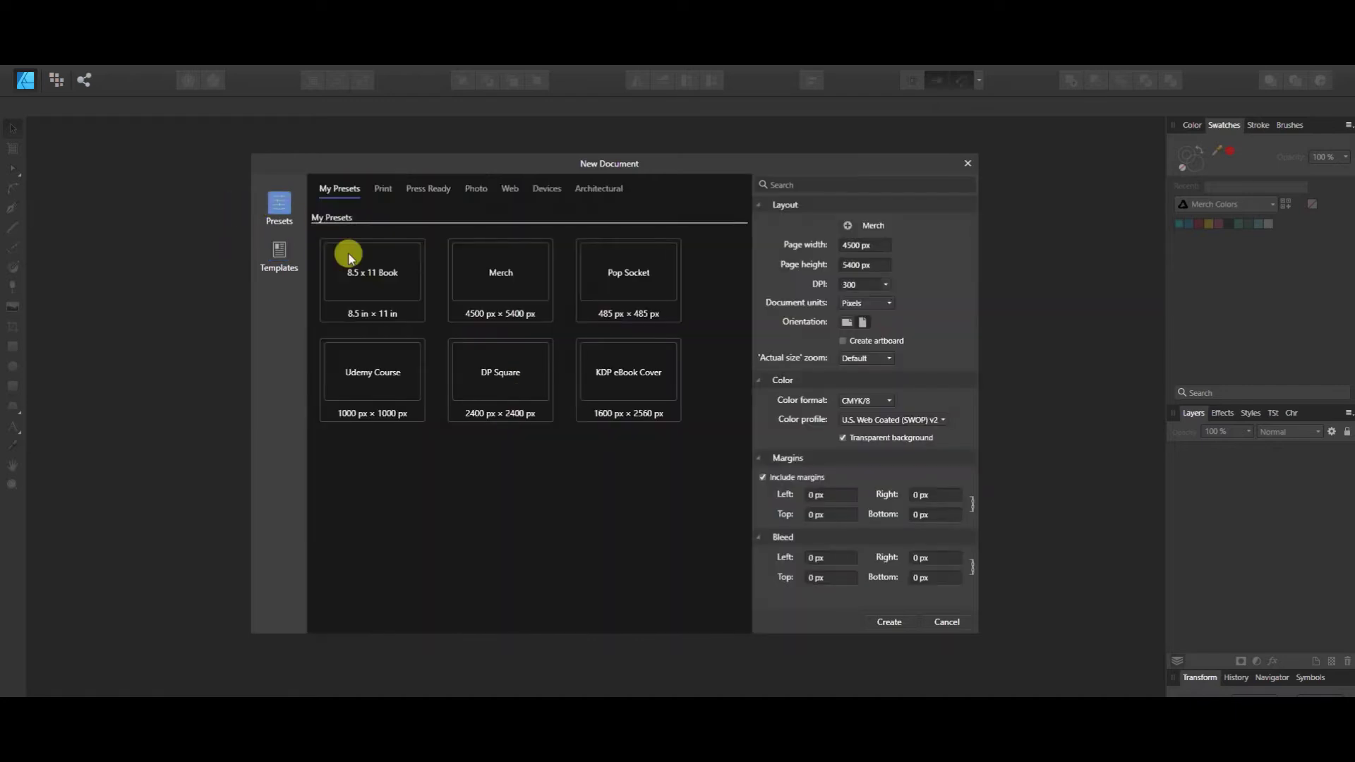
Step: Create a document from the Merch preset, 4500 × 5400 px at 300 DPI, with the transparent background turned off
left_click(498, 273)
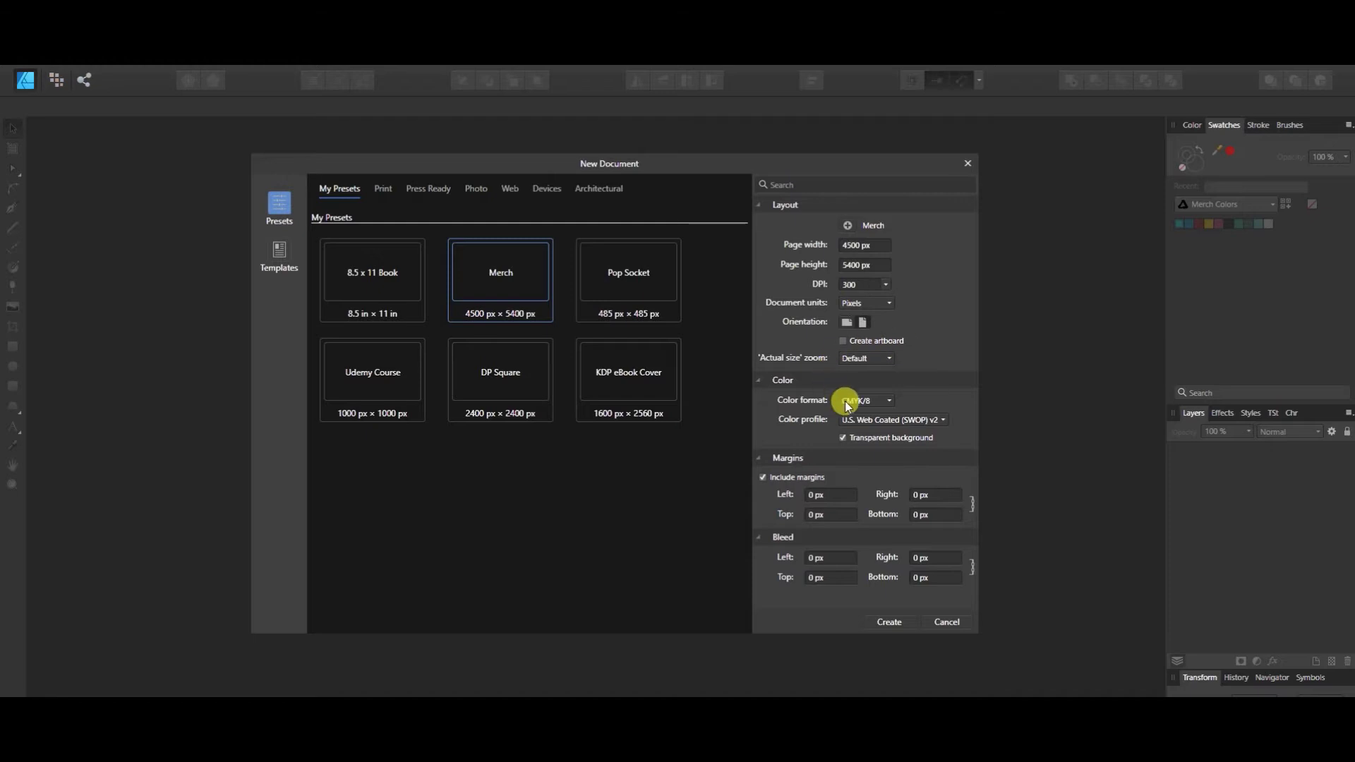
left_click(844, 438)
left_click(881, 622)
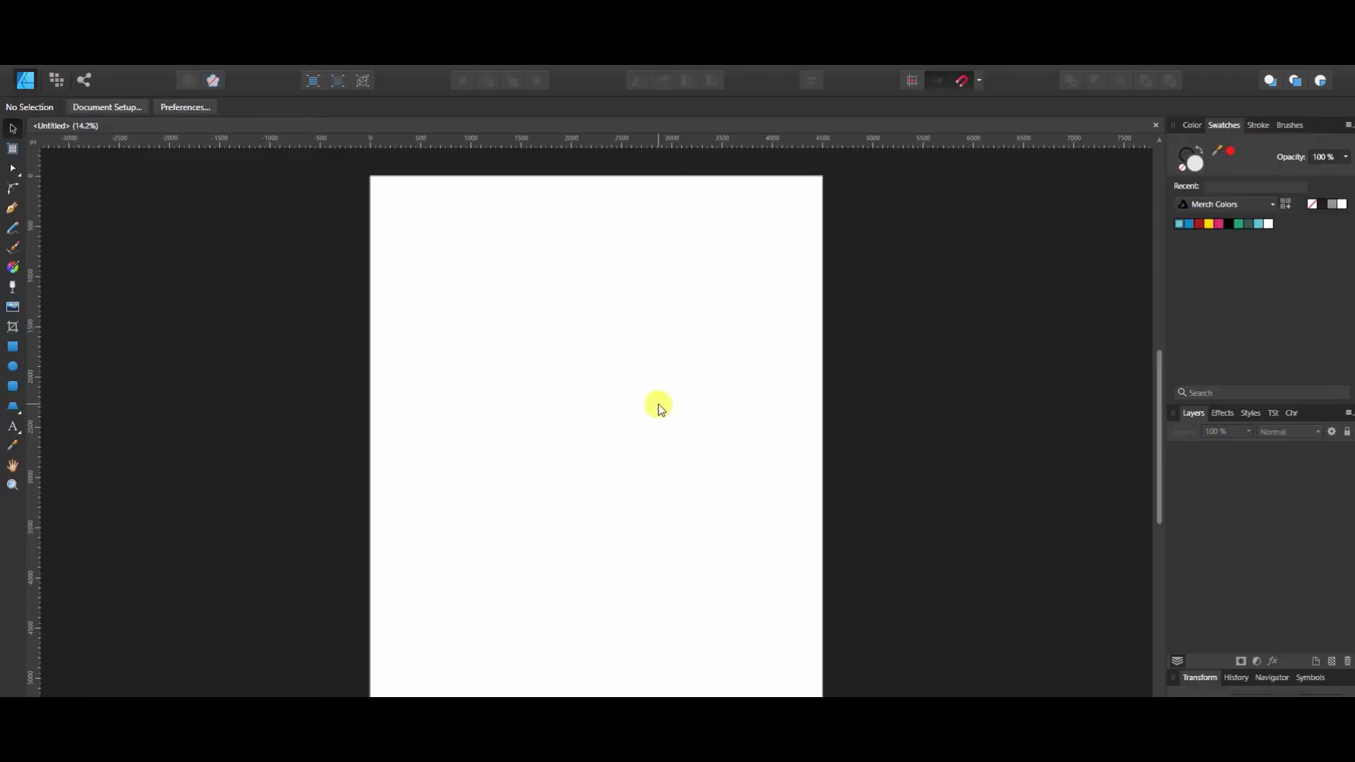
Step: Start an artistic text object near the page's upper left and set its font to Christmas Story script
left_click(14, 426)
left_click_drag(388, 221, 442, 311)
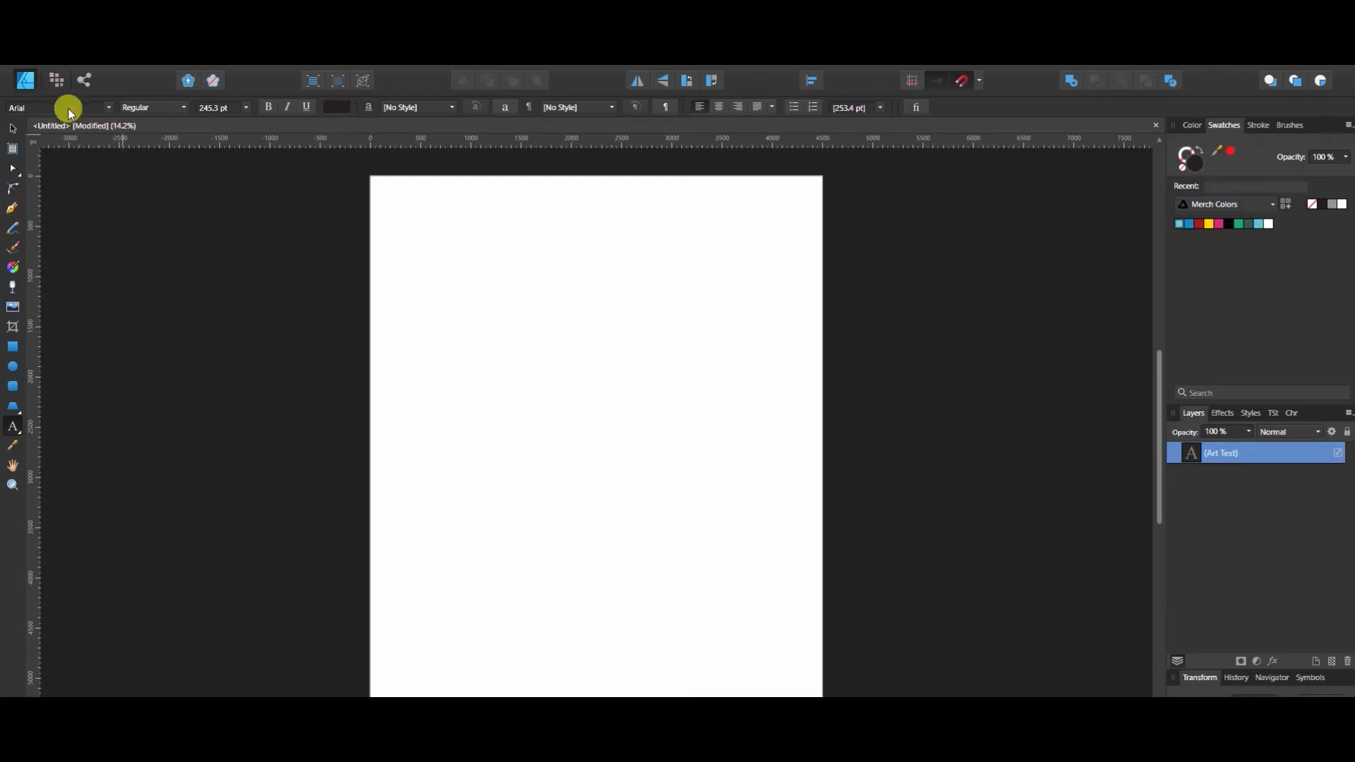
left_click(95, 106)
left_click(109, 109)
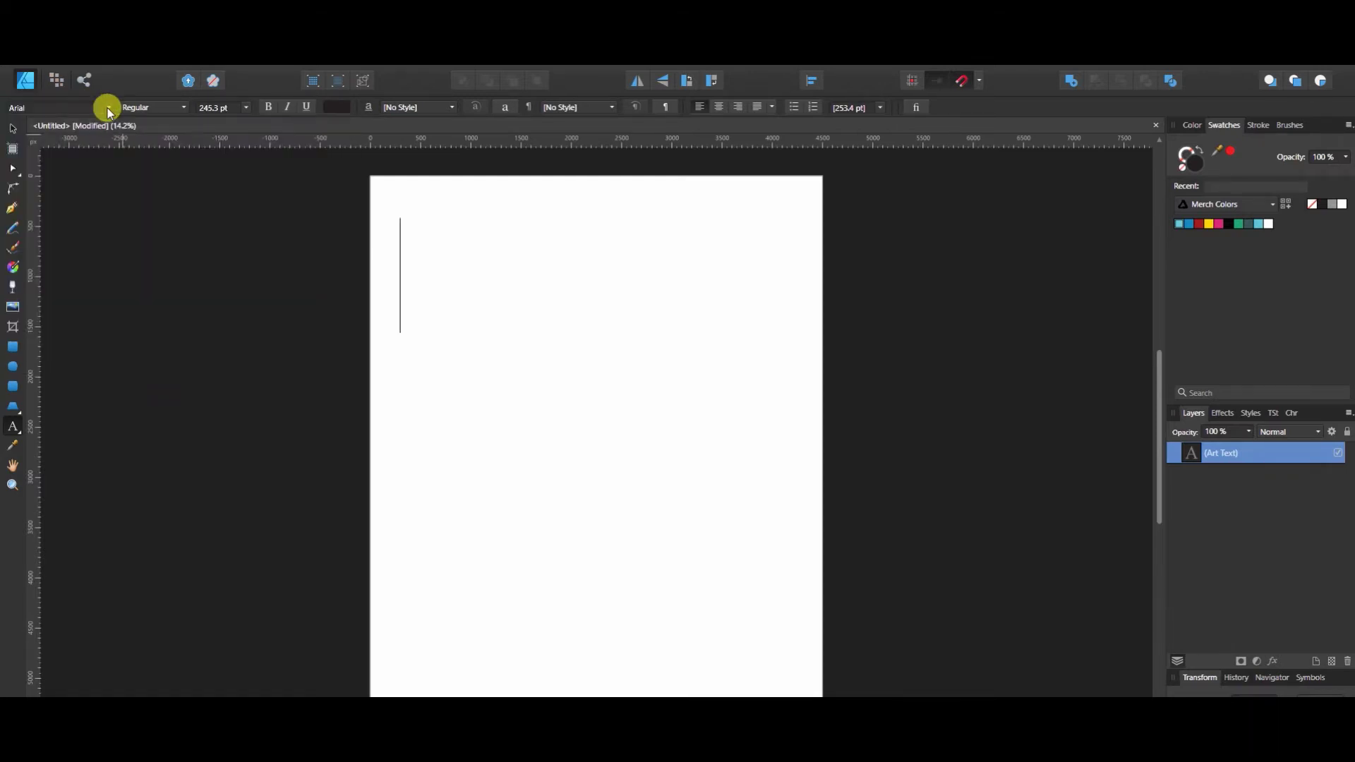
left_click(109, 108)
scroll(218, 281, "down", 10)
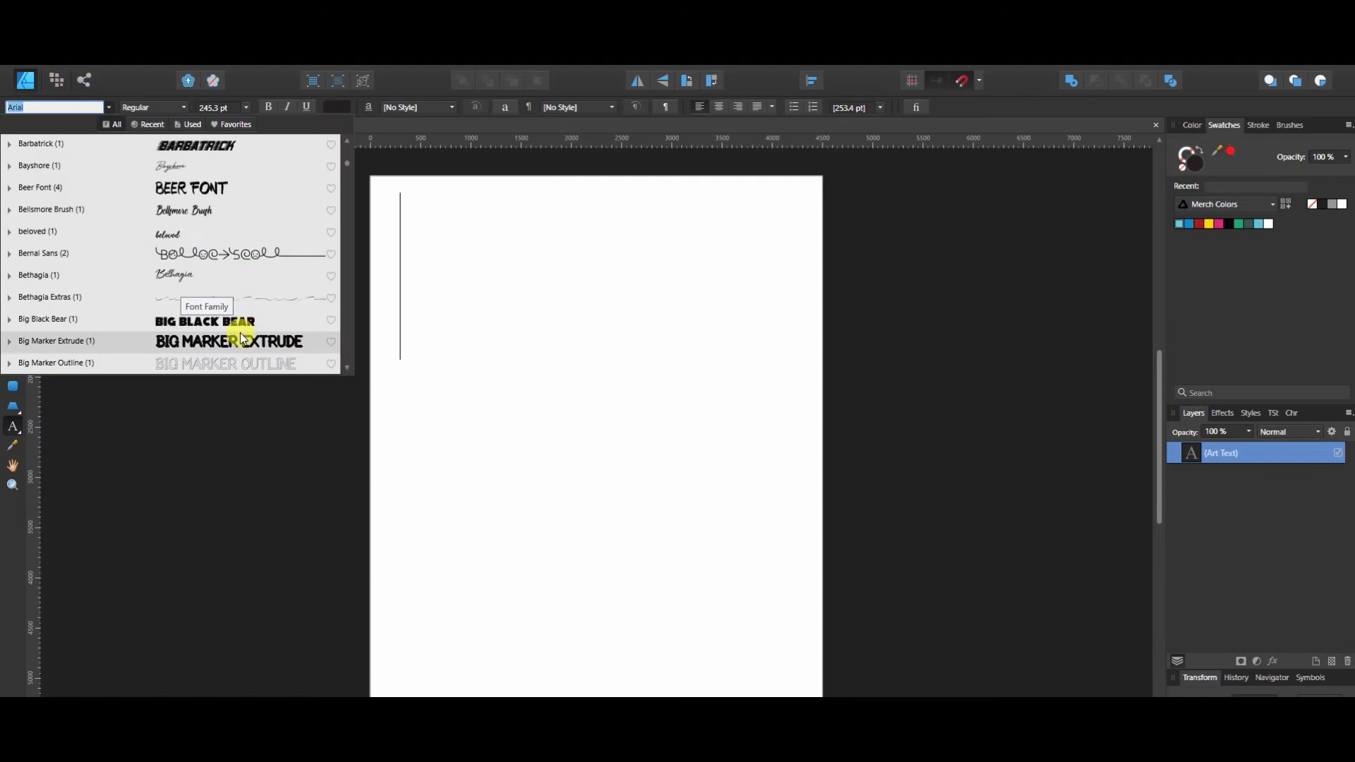
scroll(243, 277, "down", 6)
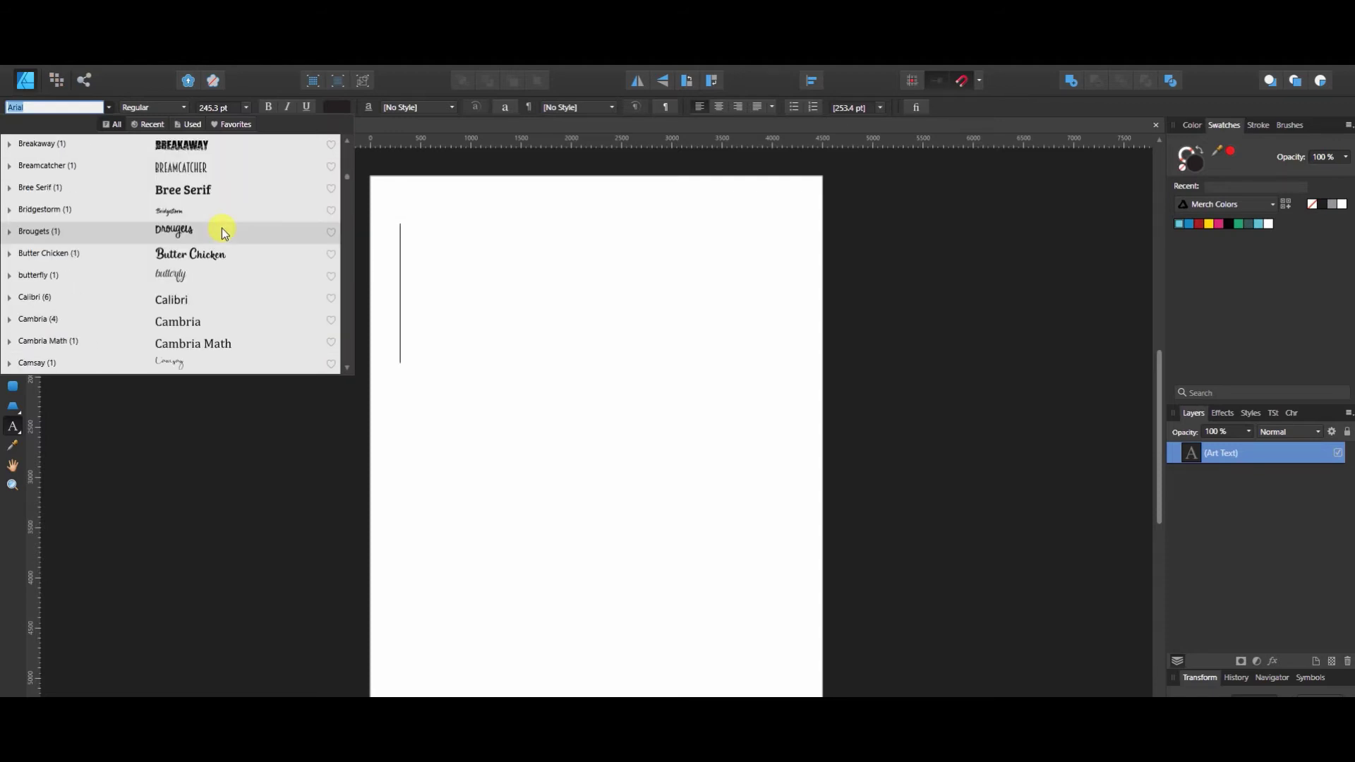
scroll(230, 279, "down", 5)
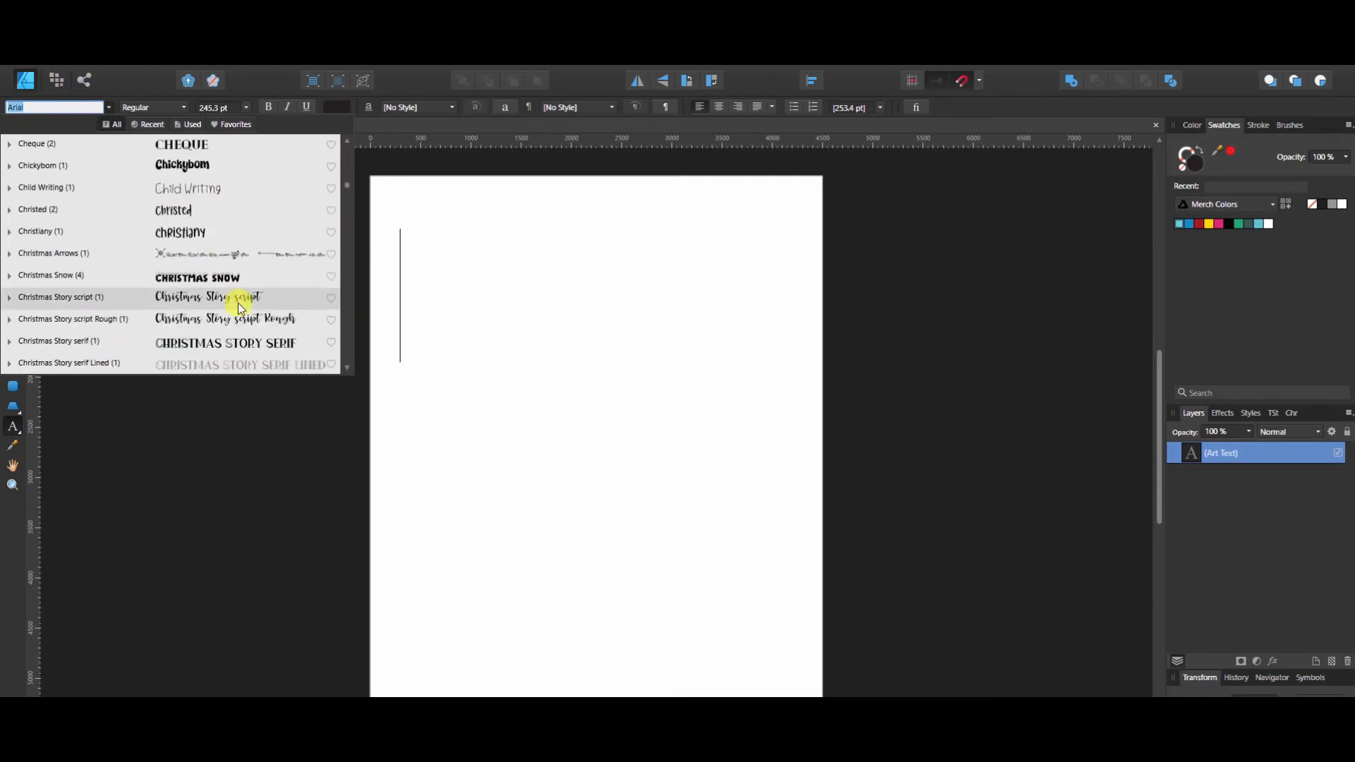
scroll(238, 304, "down", 2)
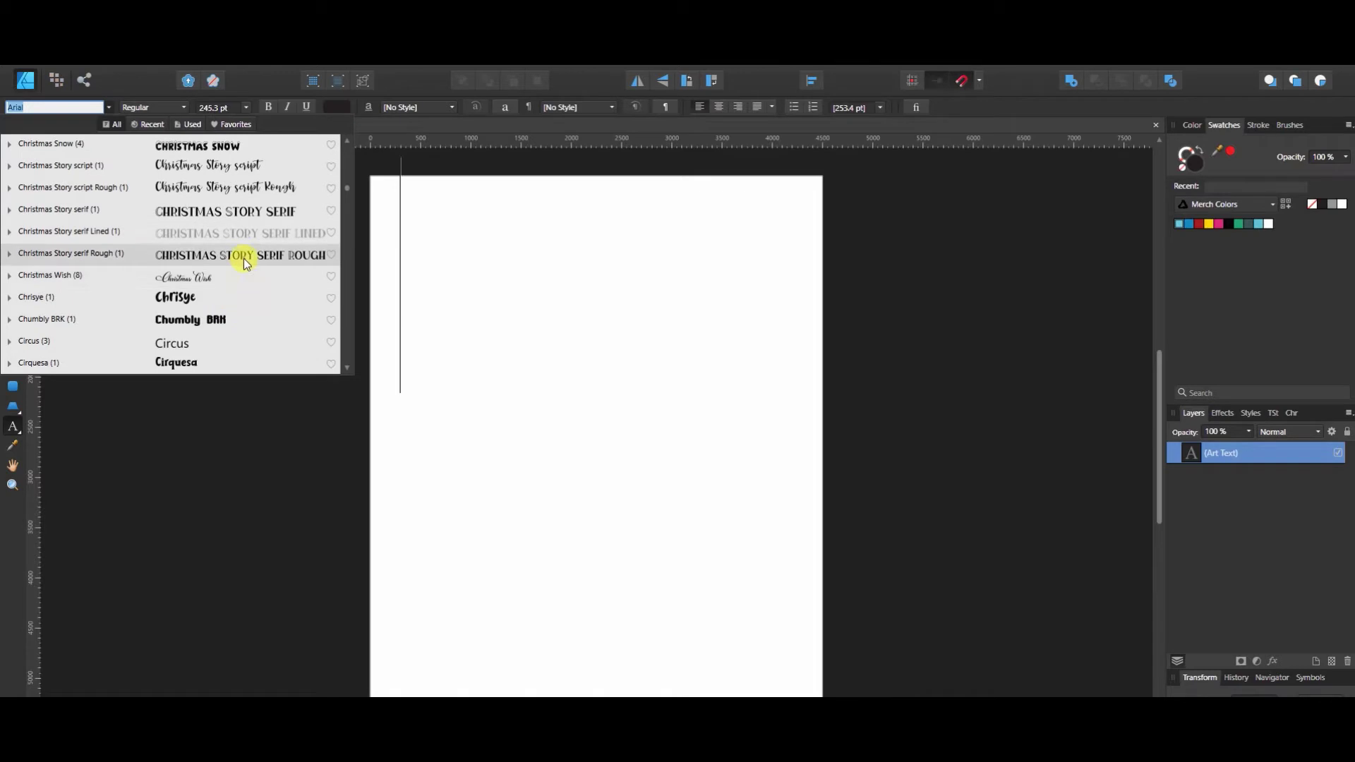
scroll(243, 259, "up", 1)
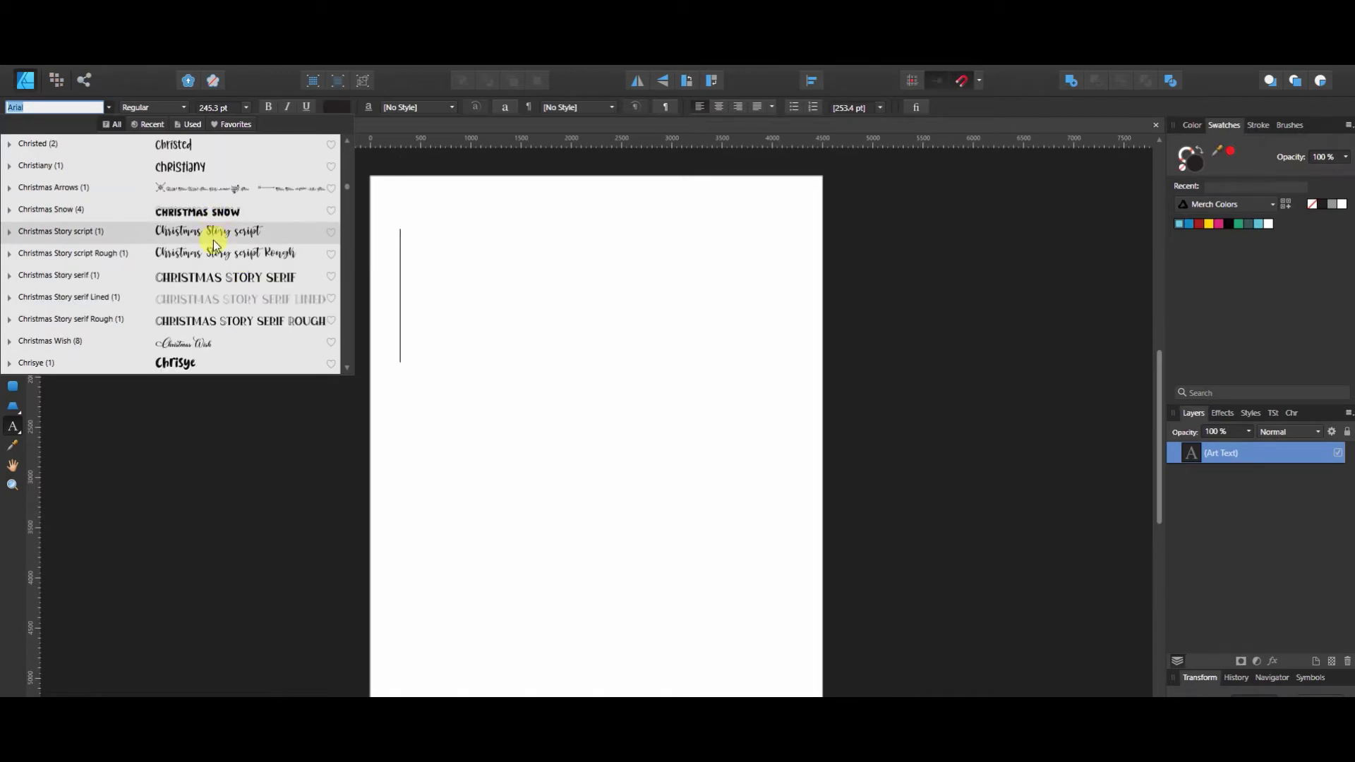
left_click(215, 237)
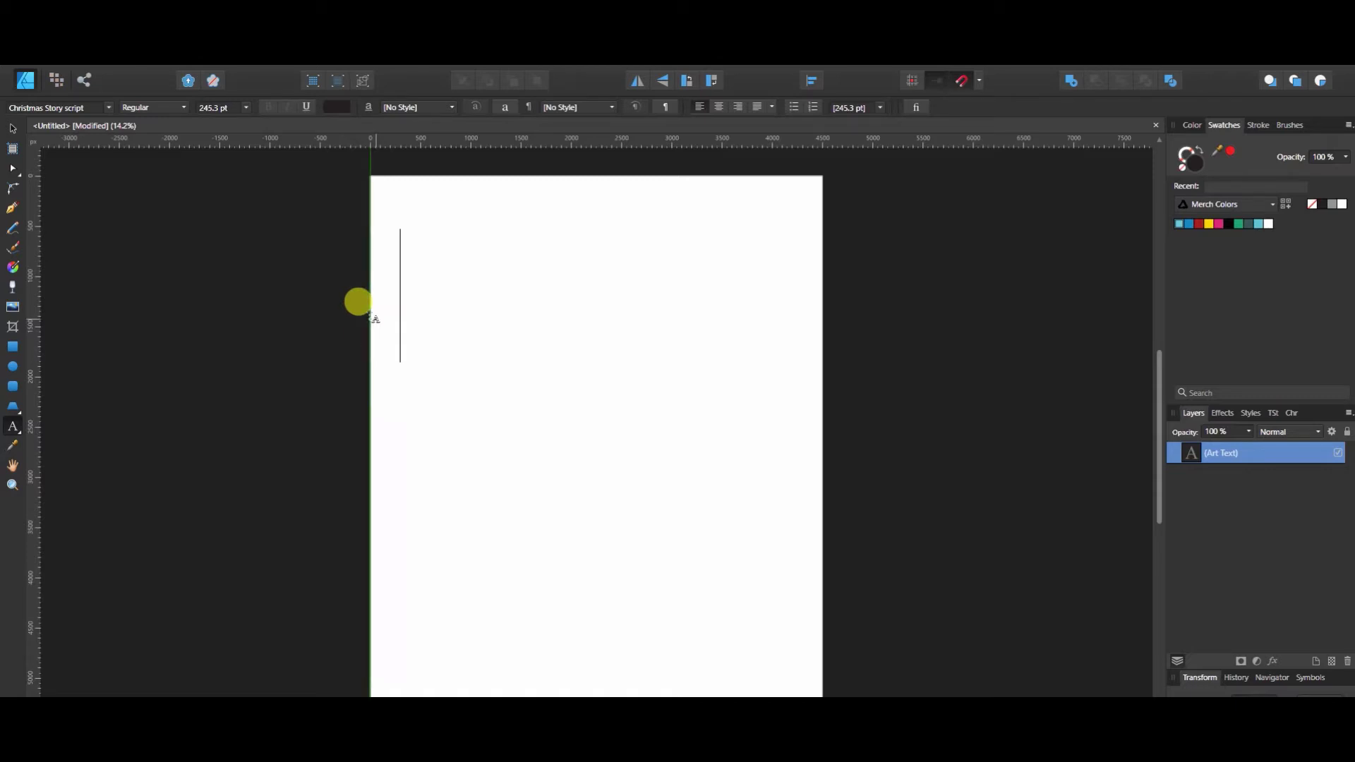
Step: Enter "Stars", "Stripes" and "&" as three separate artistic text objects on the page
type("Stars")
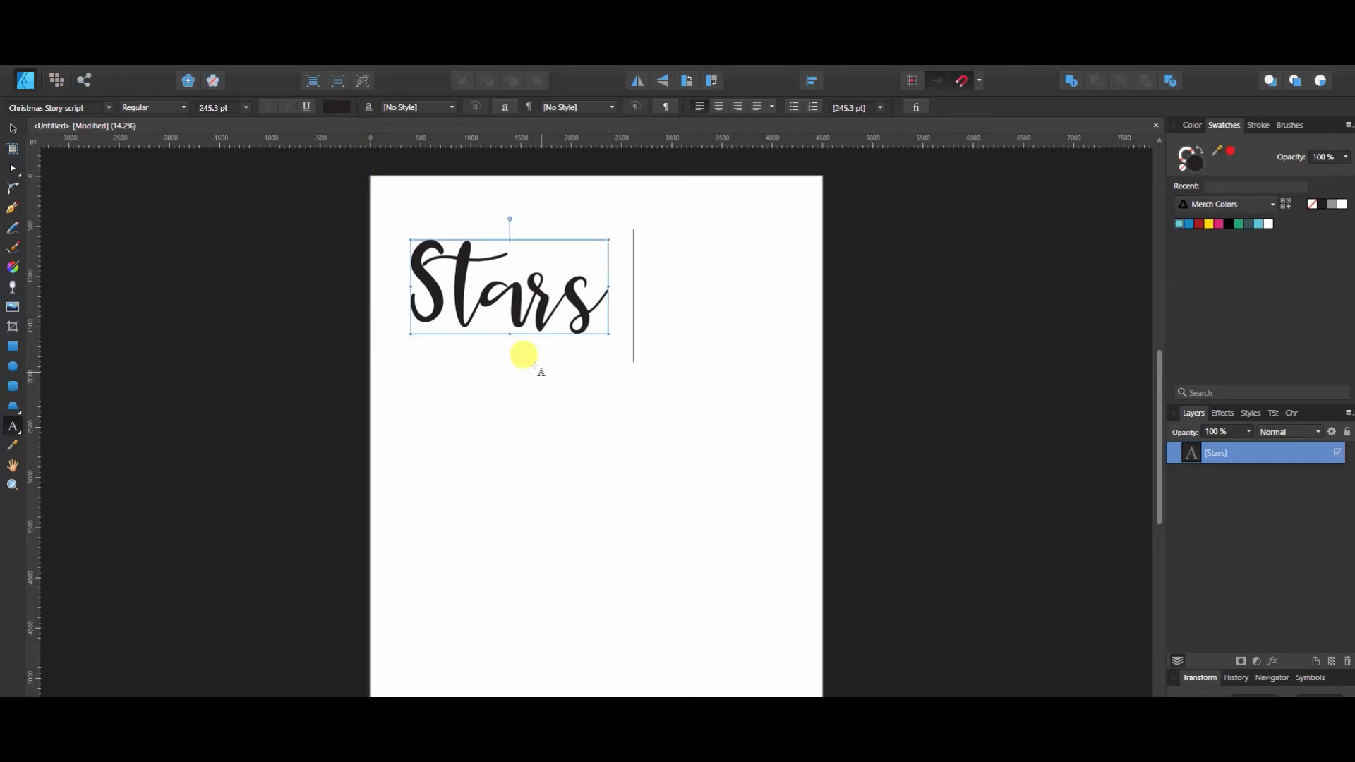
key("Escape")
left_click(511, 410)
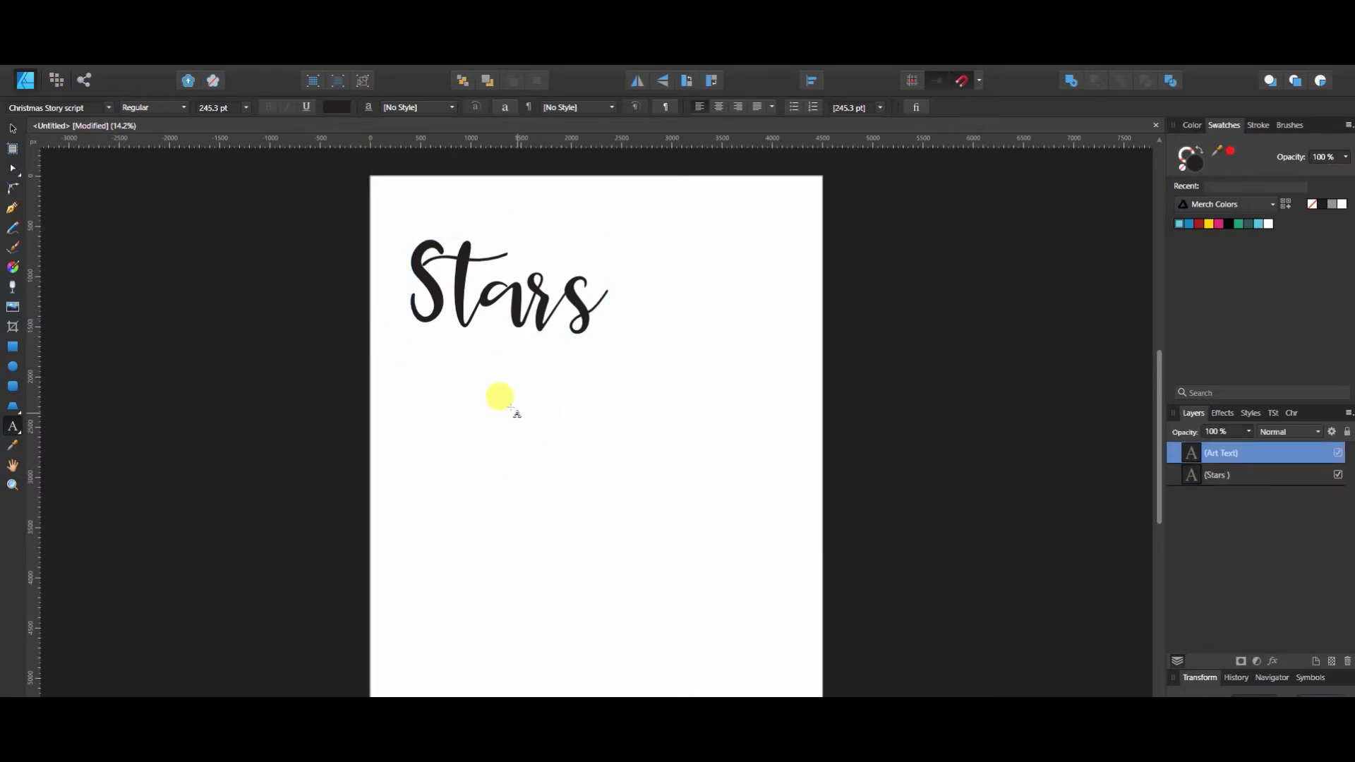
type("Stripes")
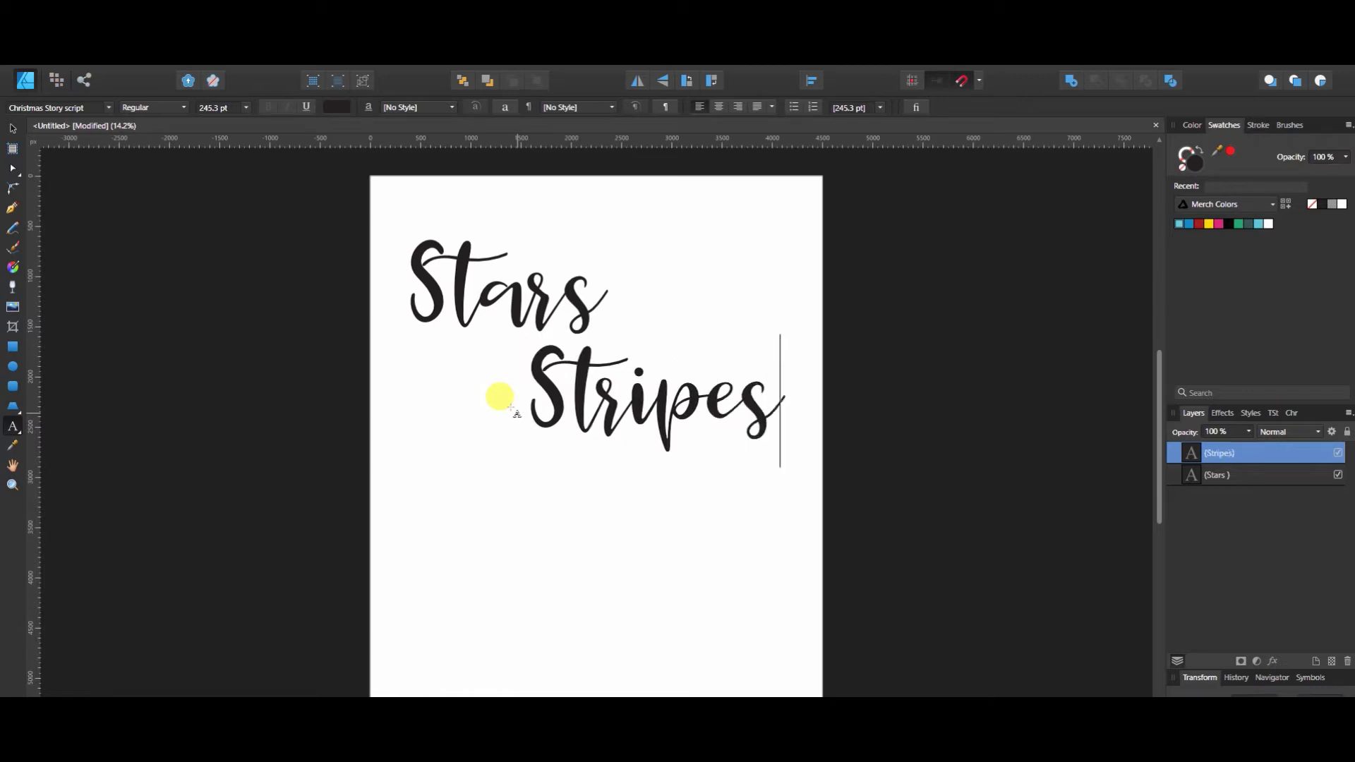
key("Escape")
key("Escape")
left_click(385, 456)
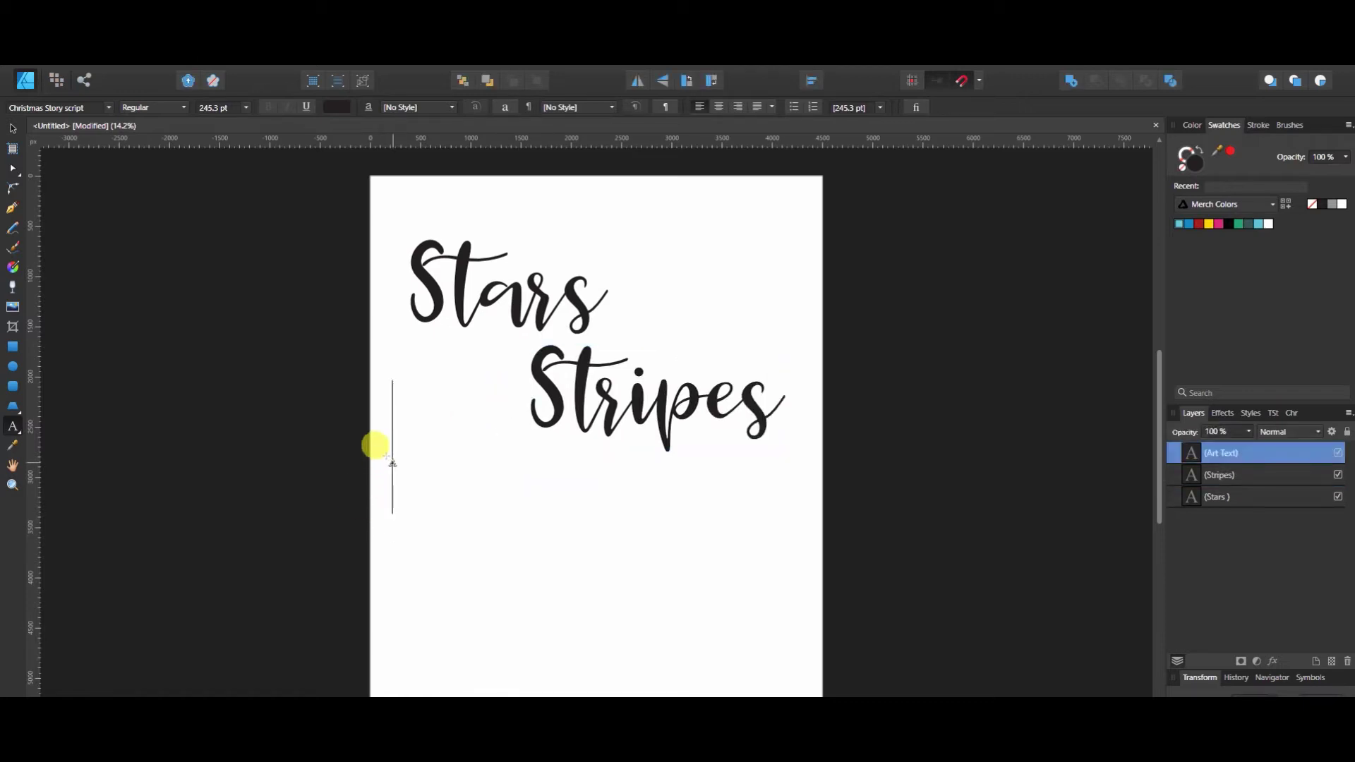
type("&")
key("Escape")
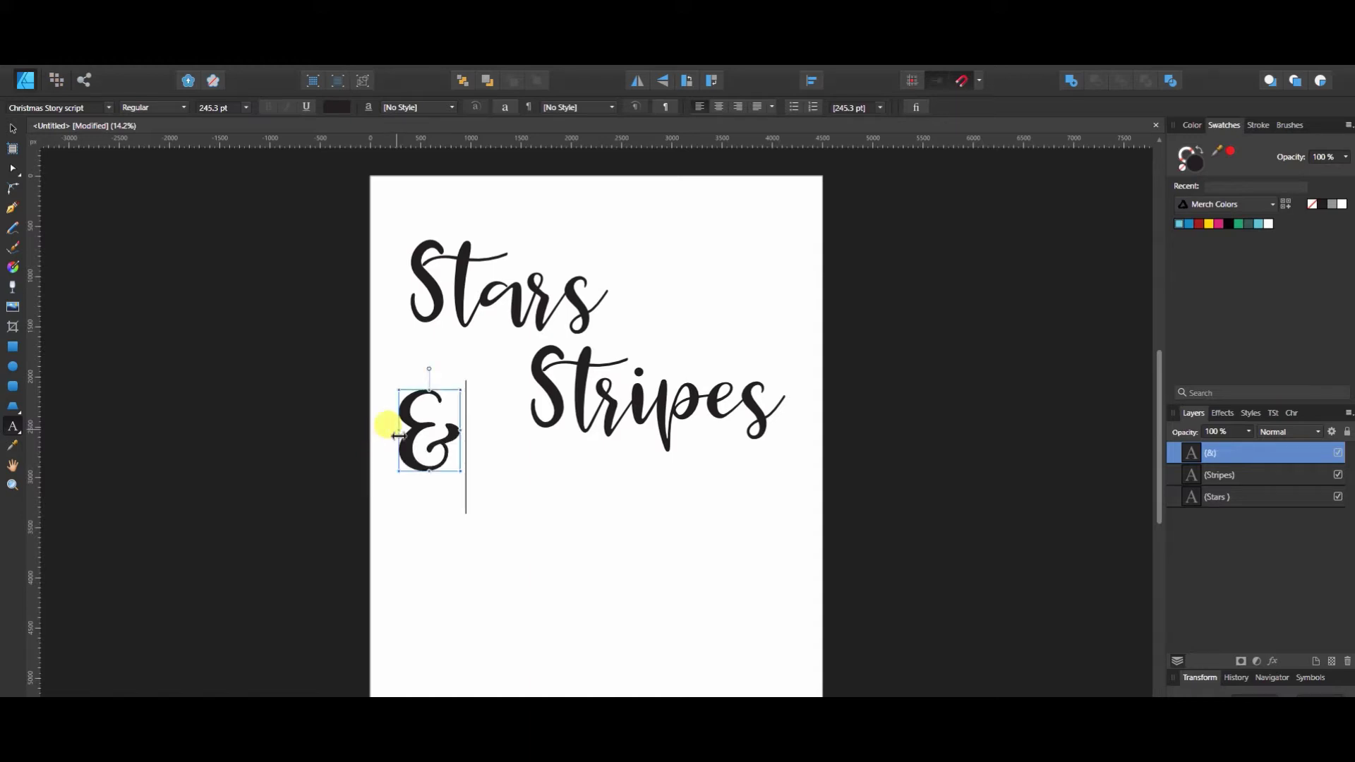
Step: Move "Stars", "&" and "Stripes" lower on the page and enlarge "Stars" to about 311.7 pt
left_click(14, 129)
left_click(503, 299)
left_click_drag(512, 307, 531, 305)
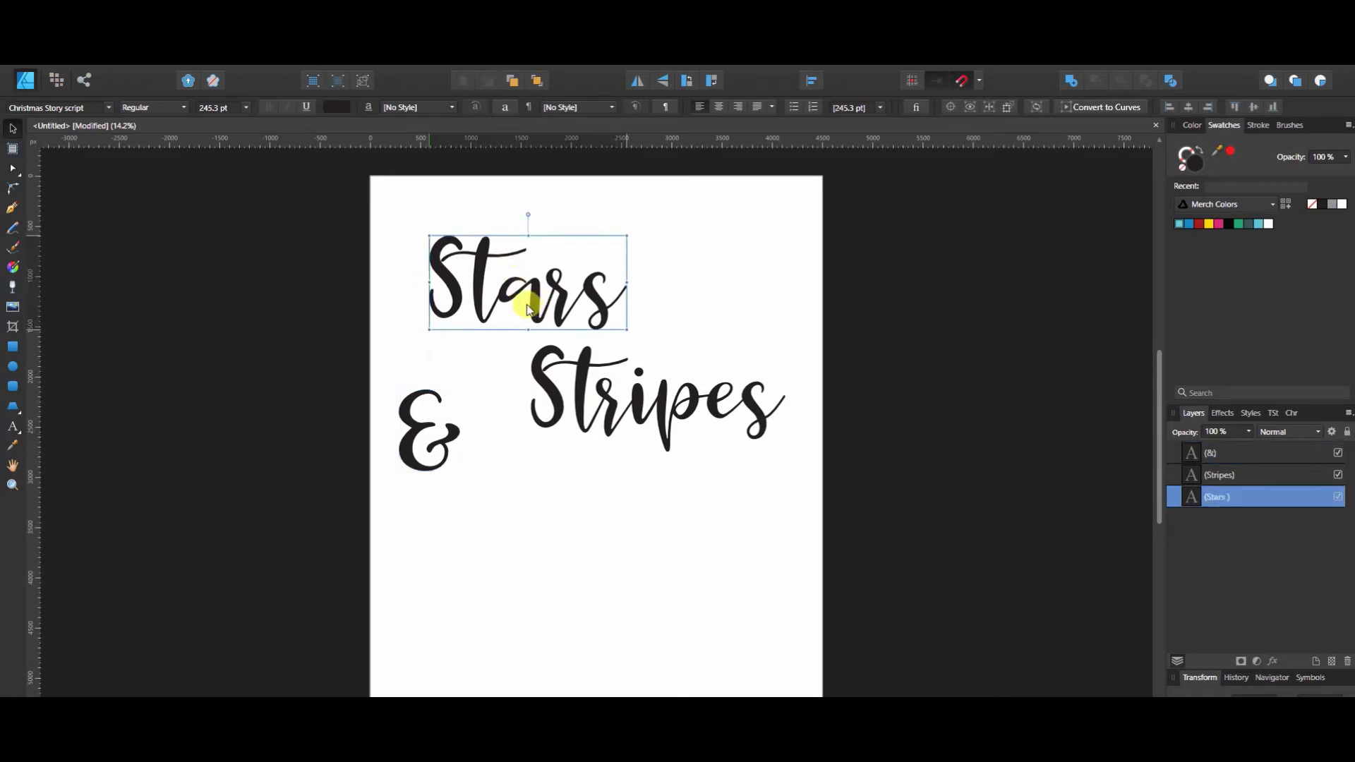
left_click_drag(416, 418, 398, 570)
left_click_drag(654, 429, 605, 619)
mouse_move(549, 311)
left_mouse_down()
mouse_move(576, 323)
mouse_move(536, 315)
mouse_move(526, 379)
left_mouse_up()
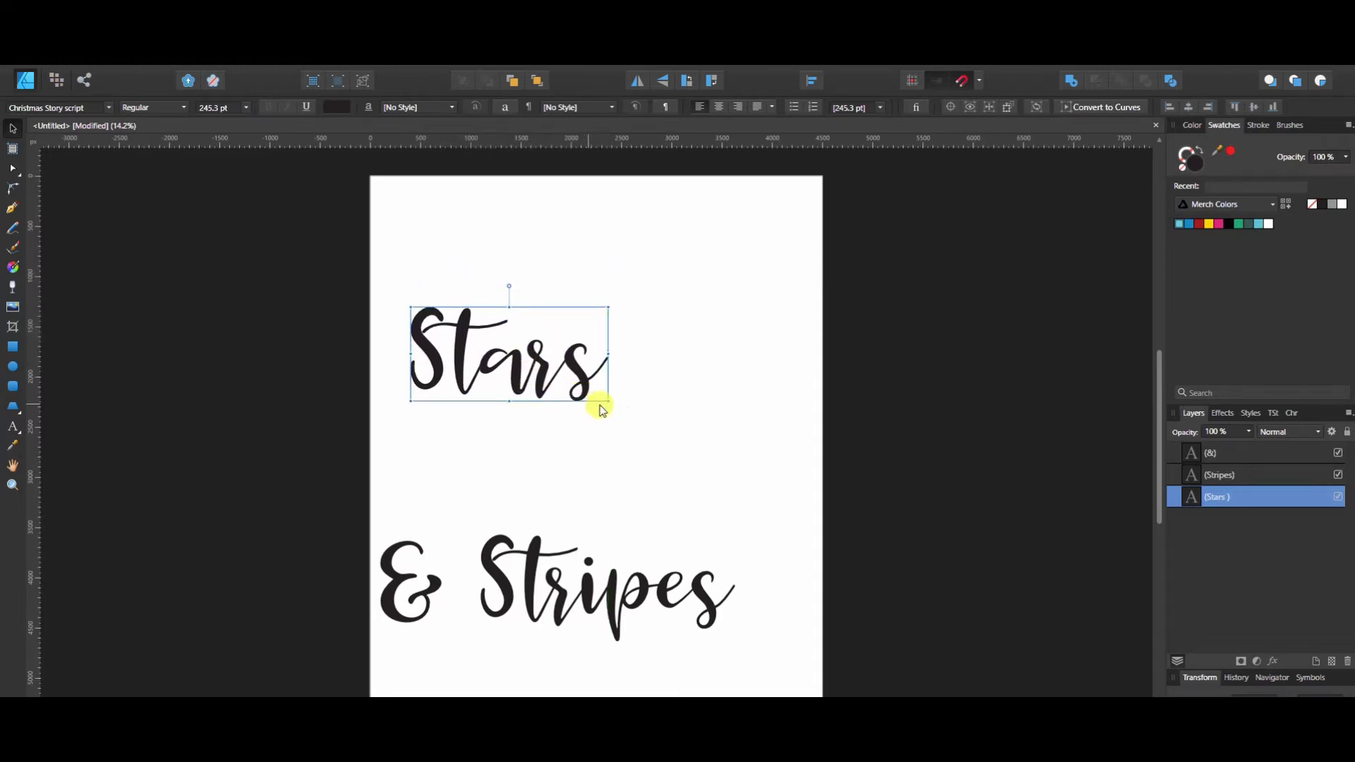
left_click_drag(609, 401, 662, 426)
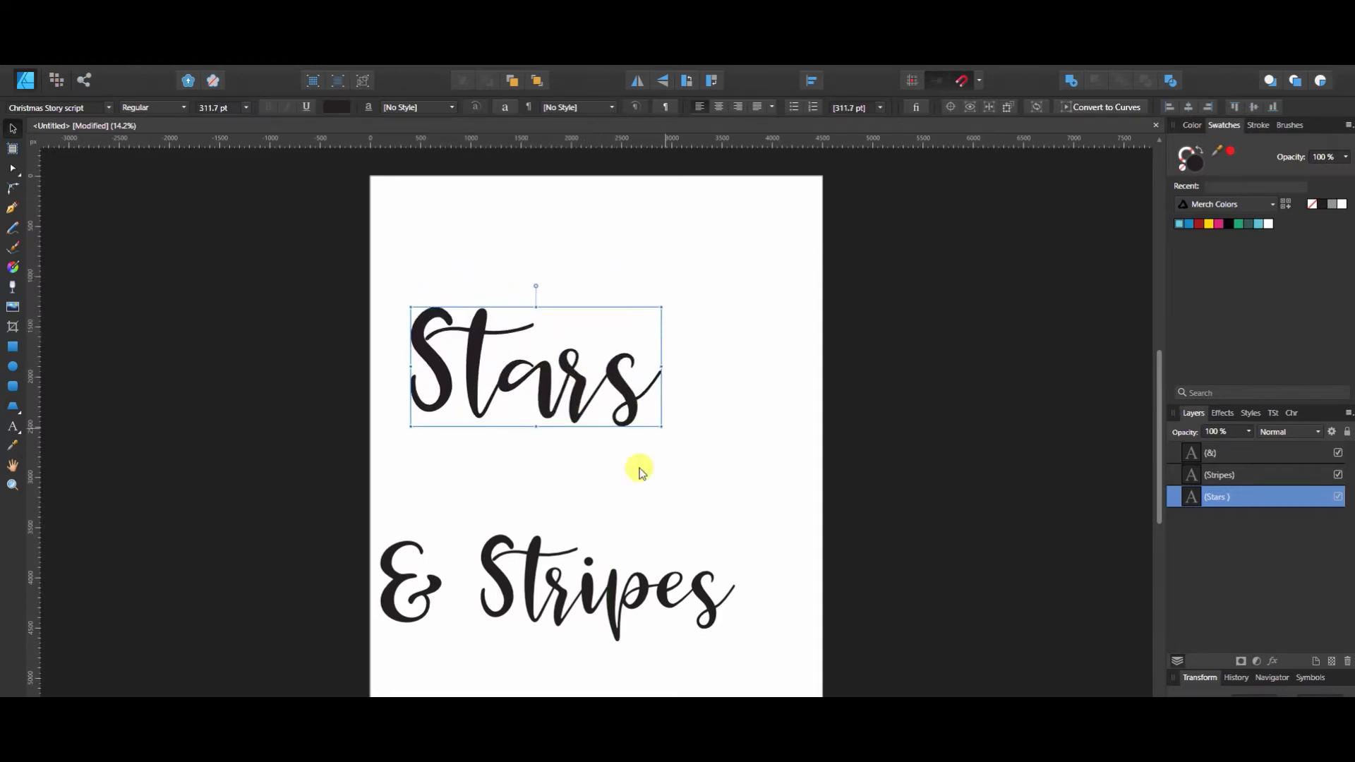
Step: Place "Stripes" just below "Stars" and set "&" beside it, aligned with the left edge of "Stars"
left_click_drag(637, 595, 701, 515)
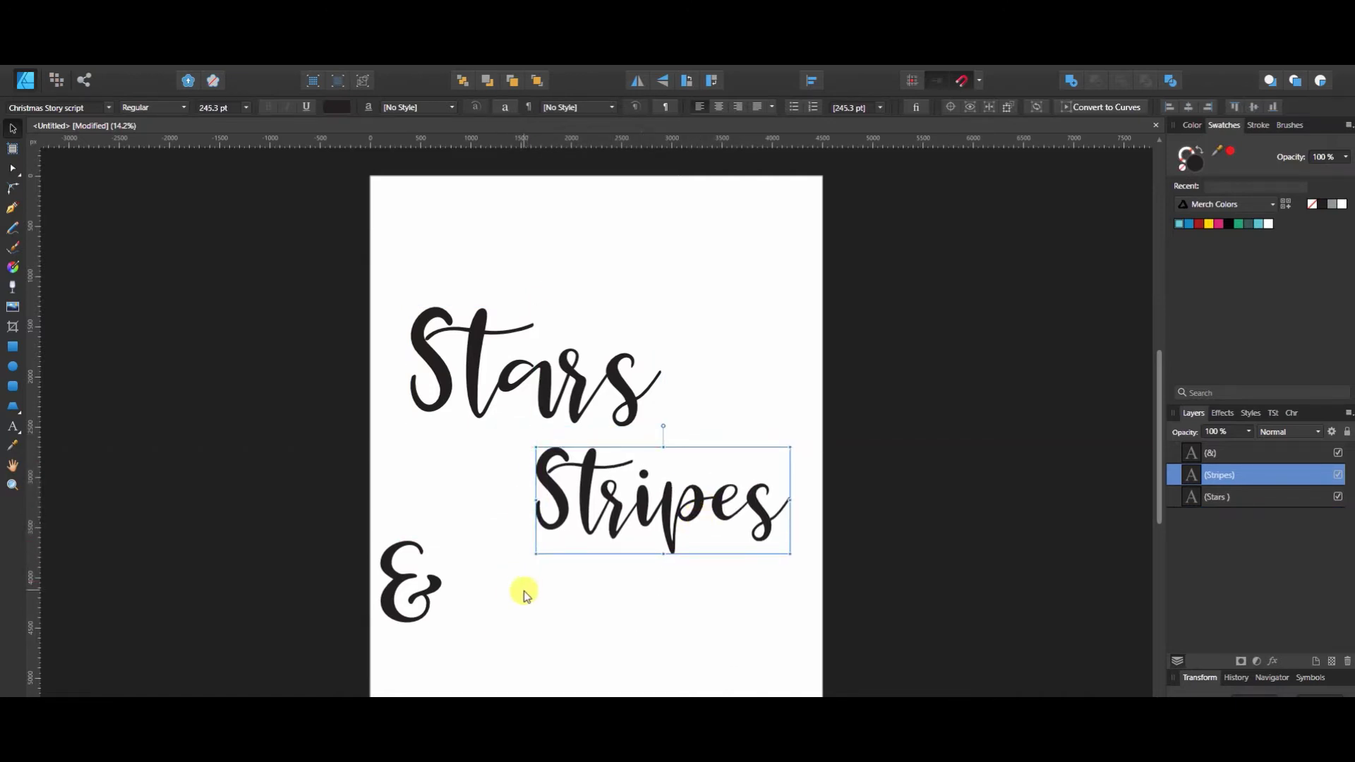
left_click(430, 592)
left_click_drag(429, 591, 469, 501)
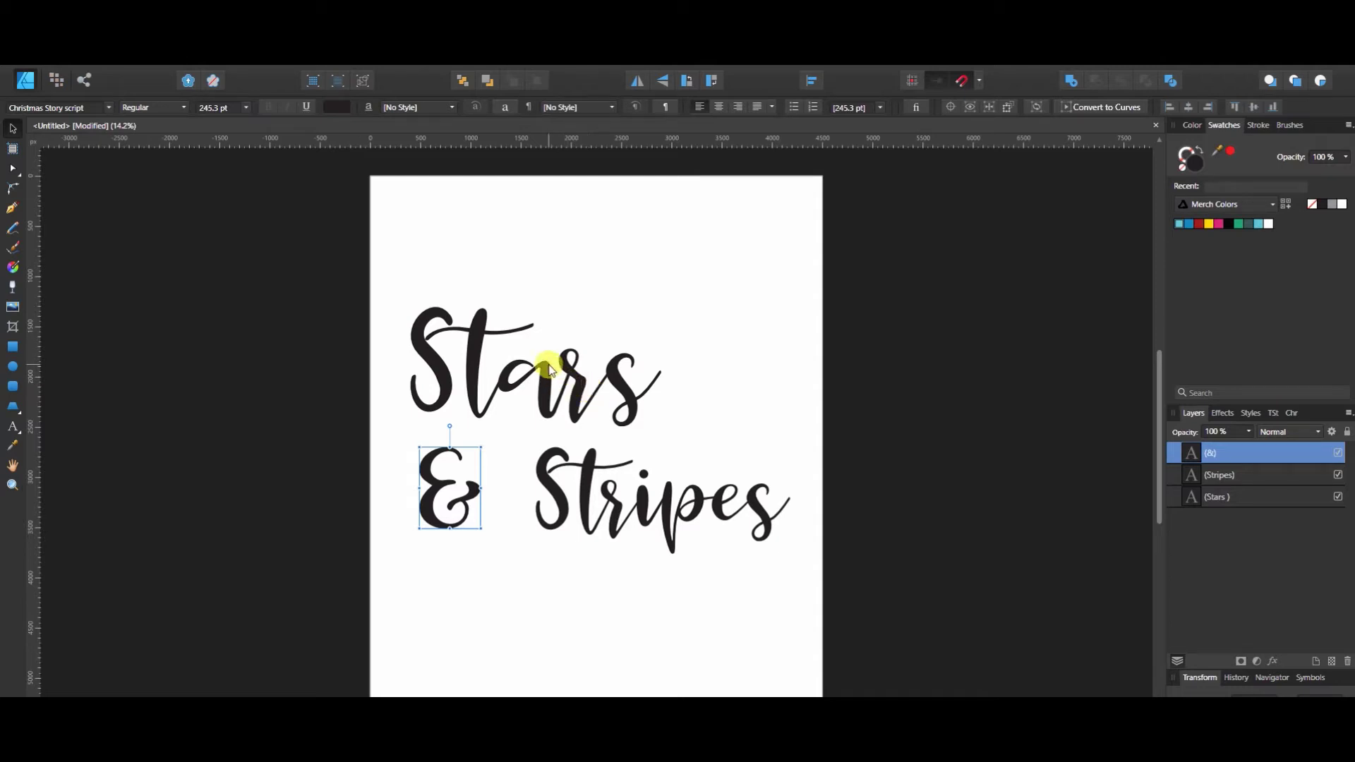
left_click_drag(463, 493, 455, 495)
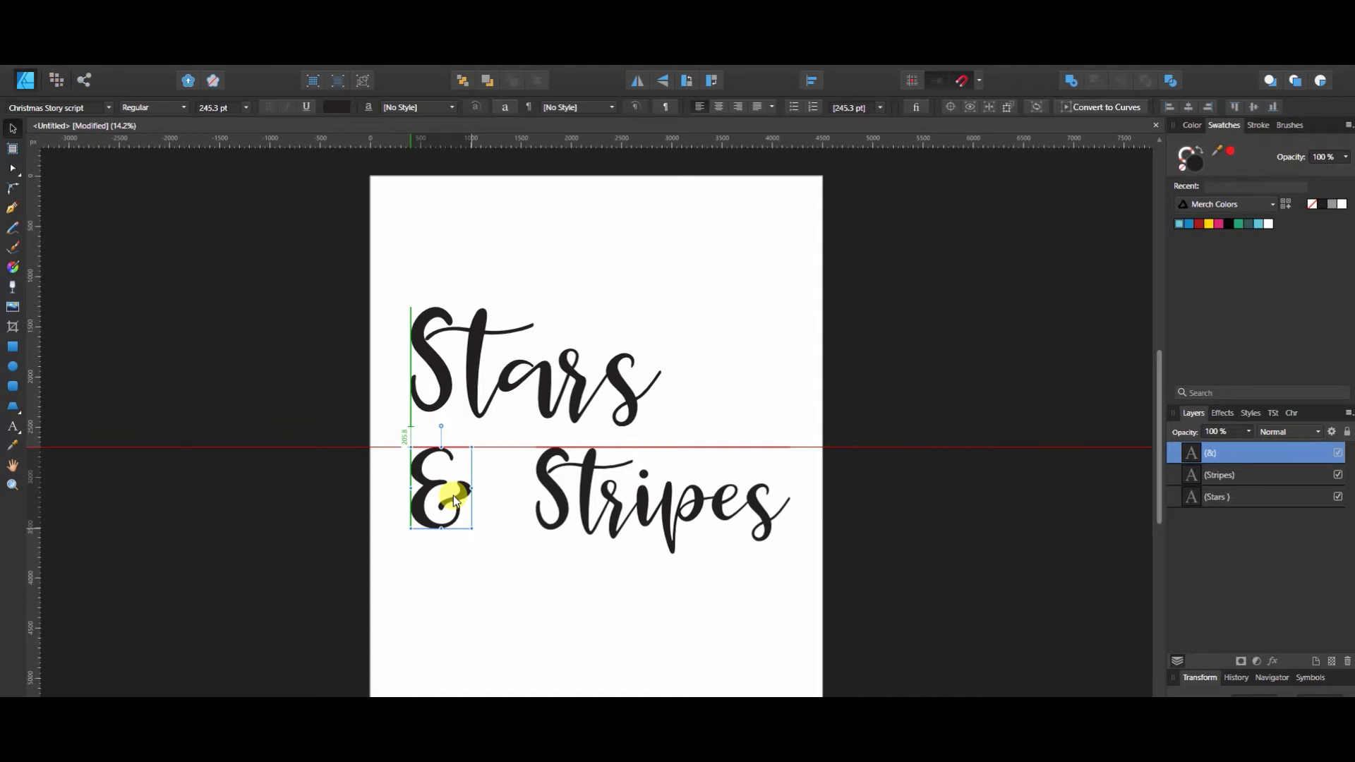
left_click_drag(453, 501, 454, 501)
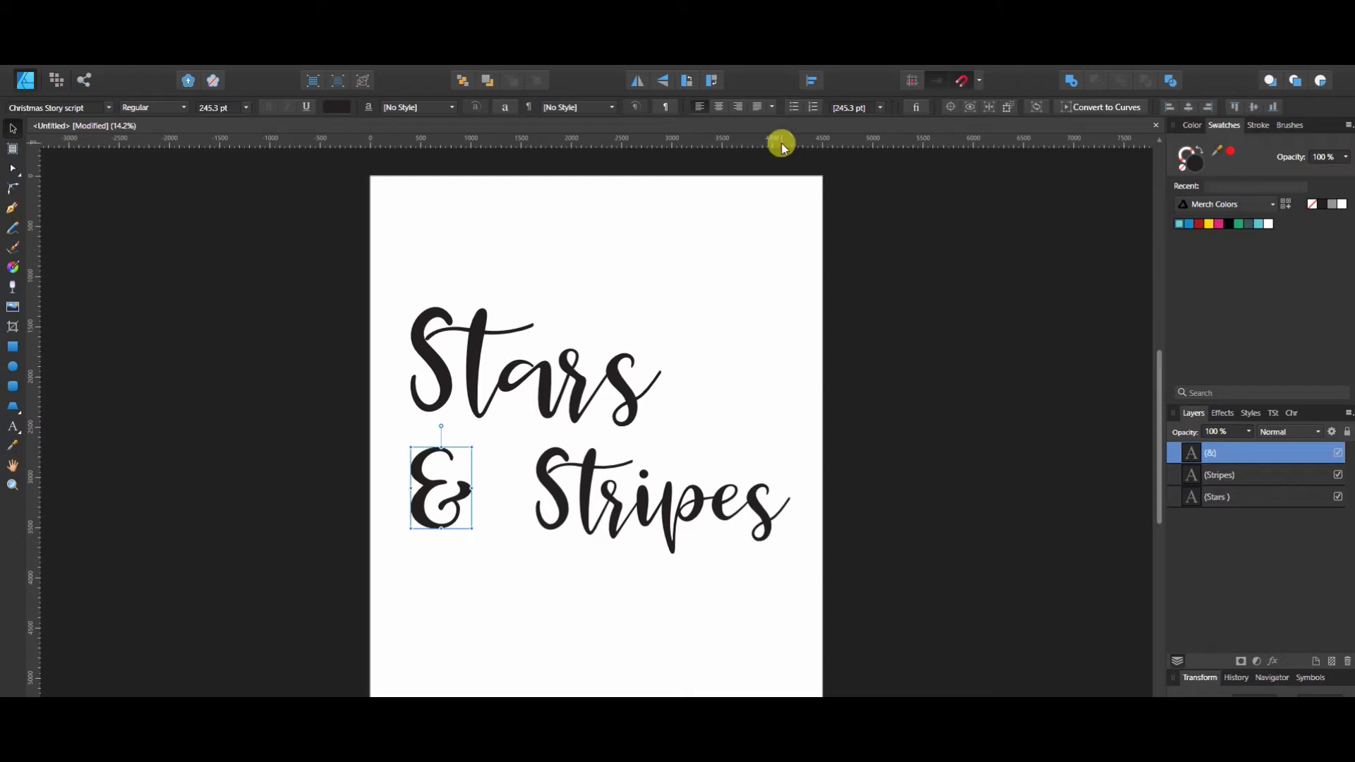
Step: Try out ruler guides, placing a horizontal one above "Stars", and remove it from the page
left_click_drag(785, 144, 803, 259)
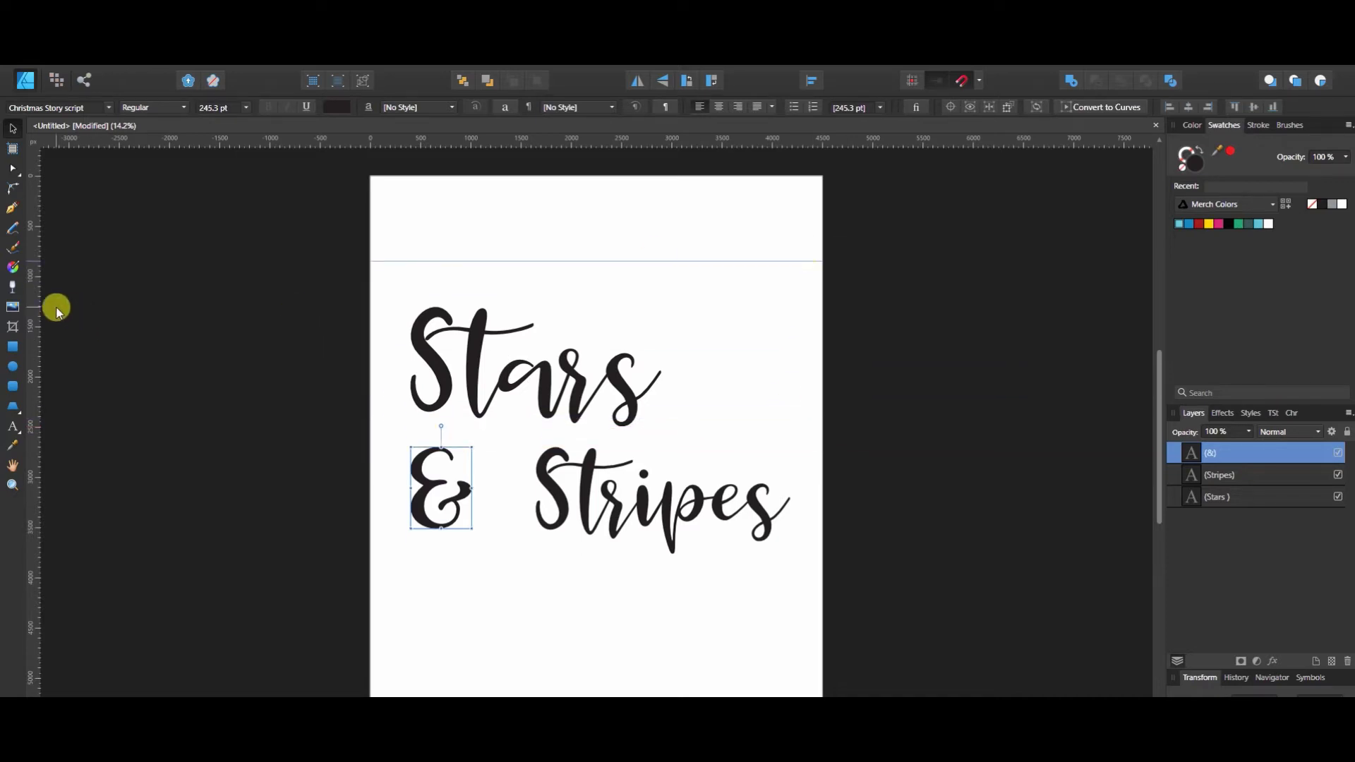
left_click_drag(40, 297, 263, 315)
left_click_drag(686, 258, 689, 141)
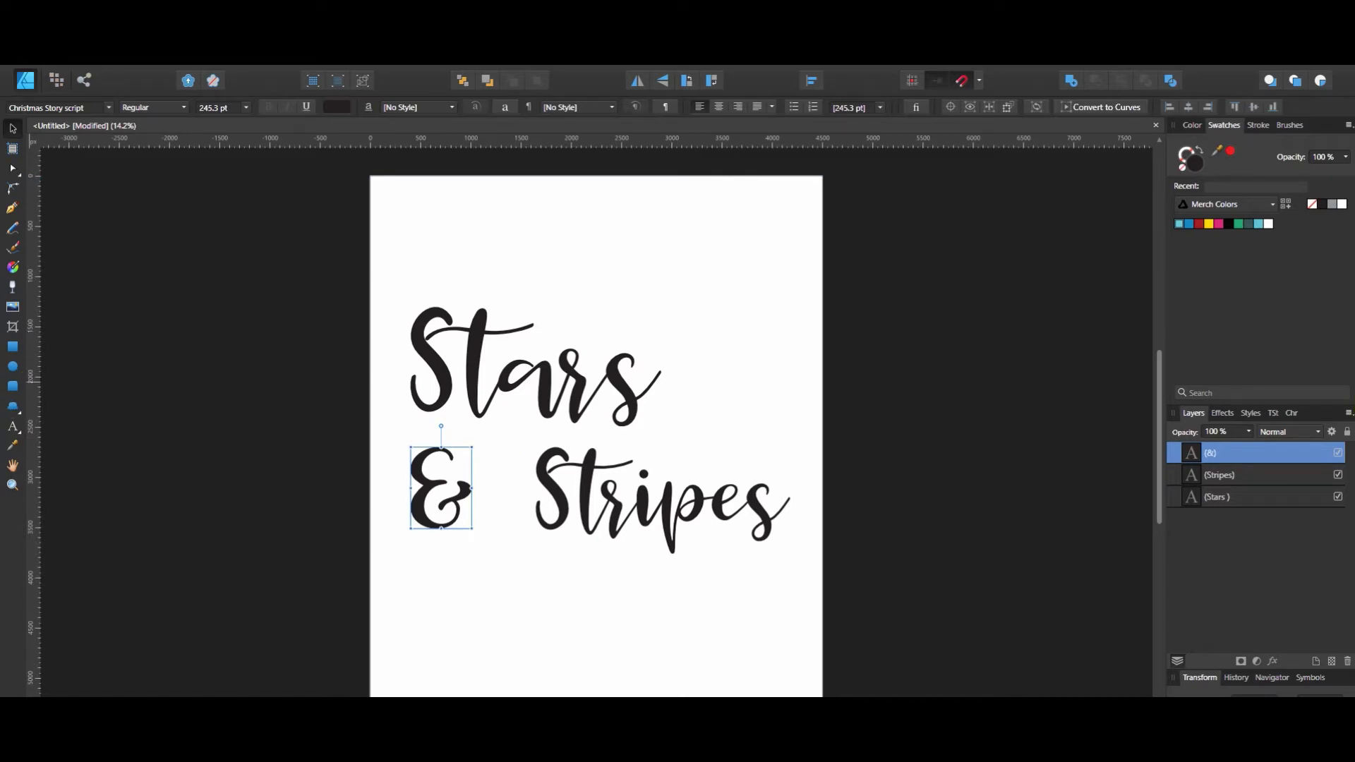
Step: Draw a small five-pointed star with the Star tool above the end of "Stars"
left_click(14, 410)
left_click_drag(15, 414, 95, 478)
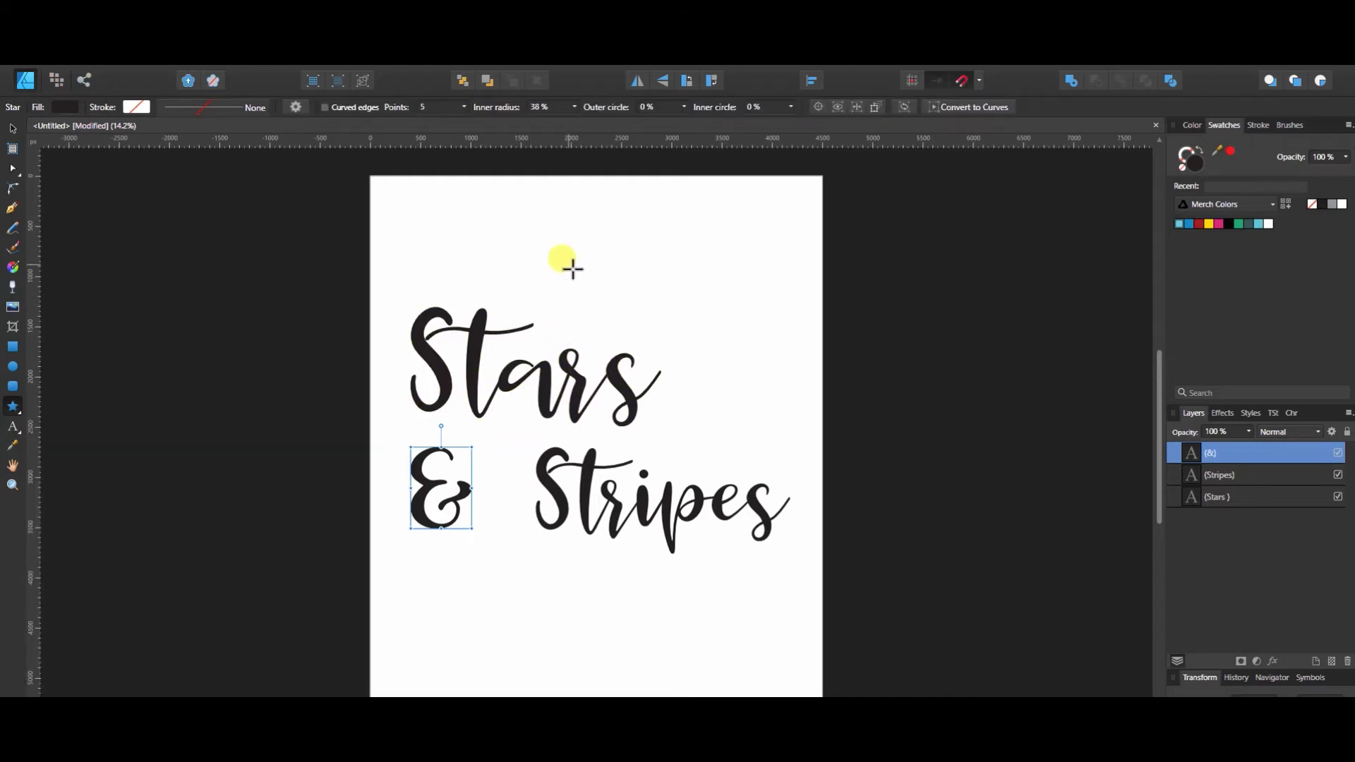
left_click_drag(569, 265, 643, 315)
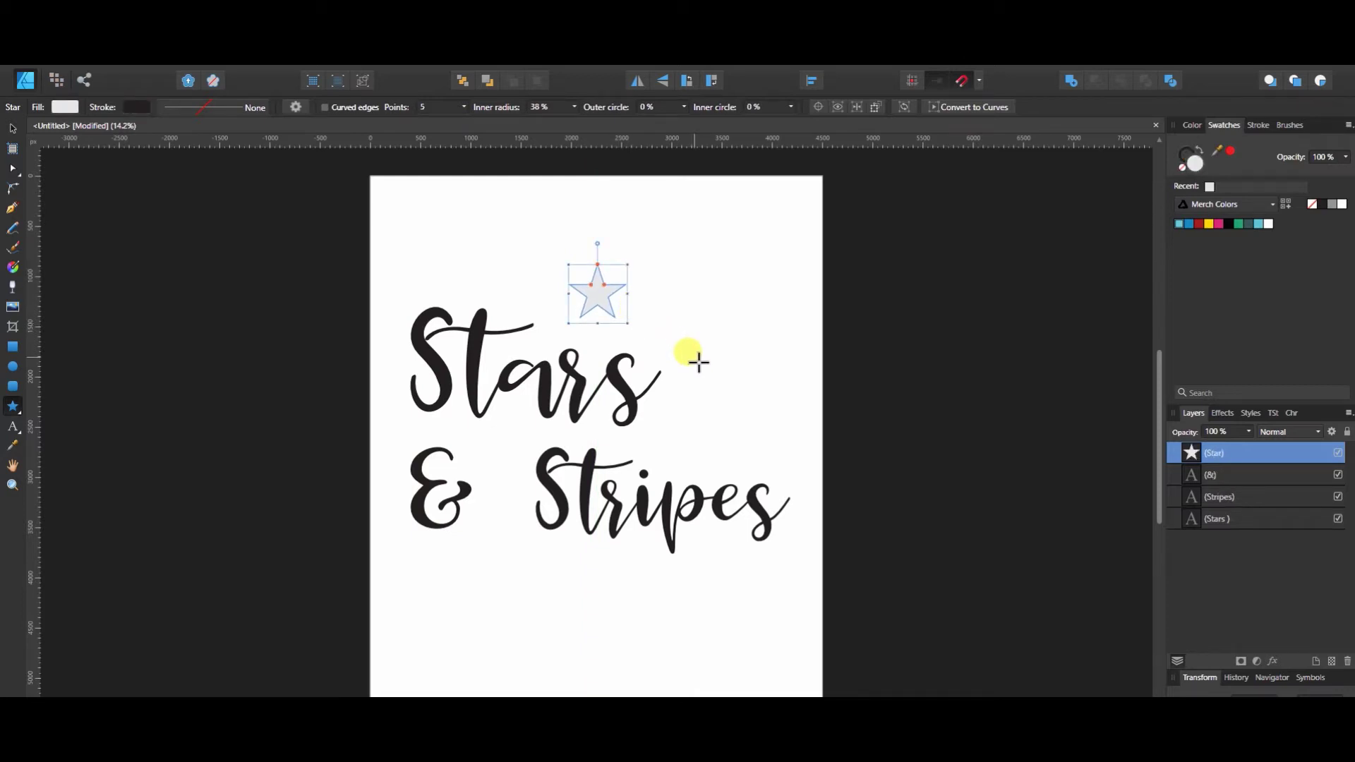
Step: Duplicate the star and place the copy to the right of the first one, just past the end of "Stars"
key("ctrl+j")
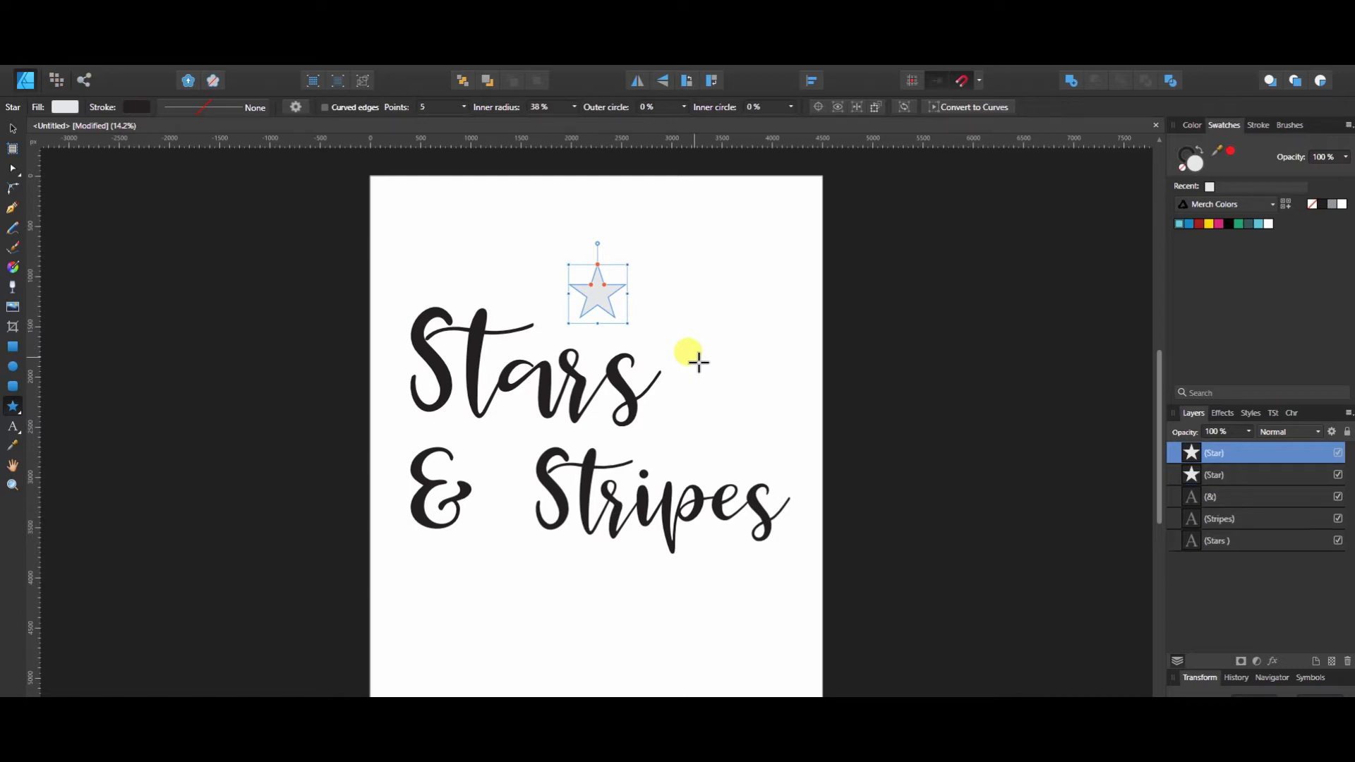
right_click(1242, 460)
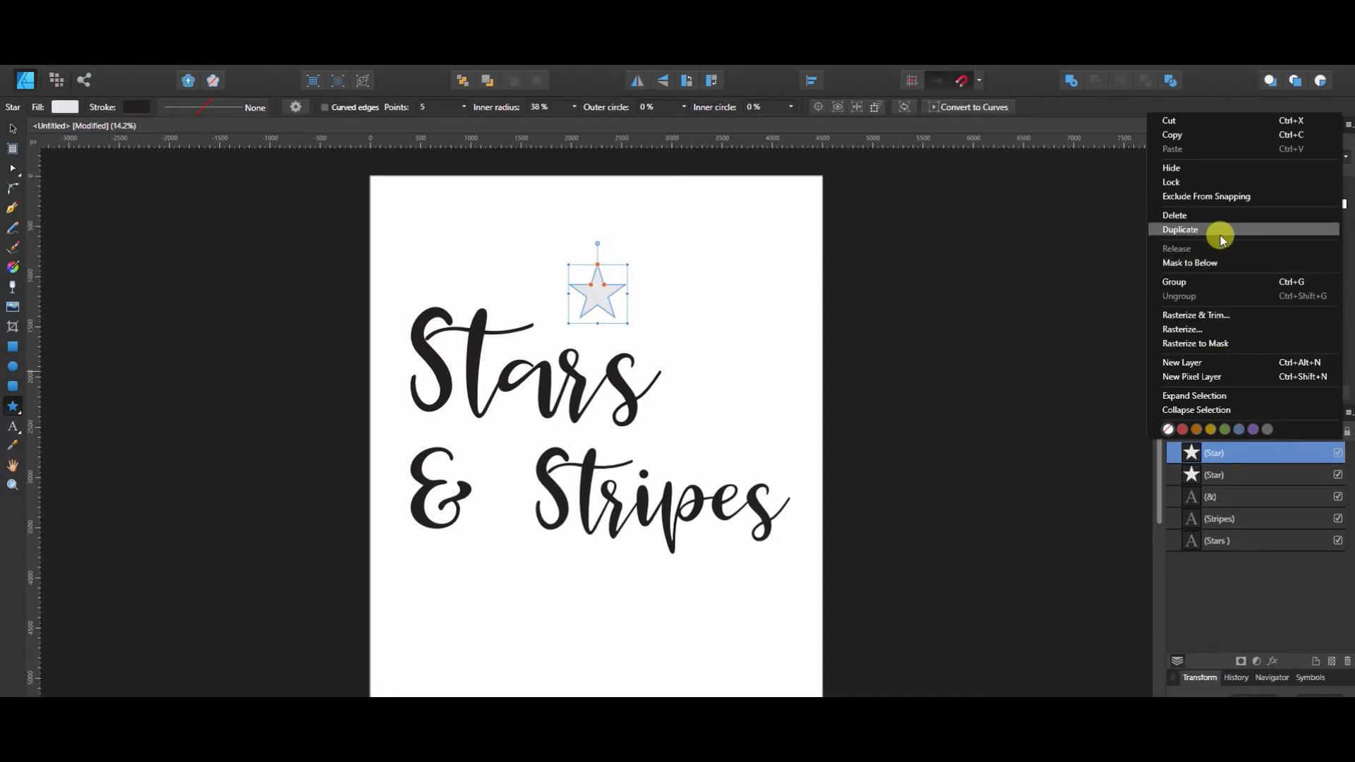
left_click(600, 305)
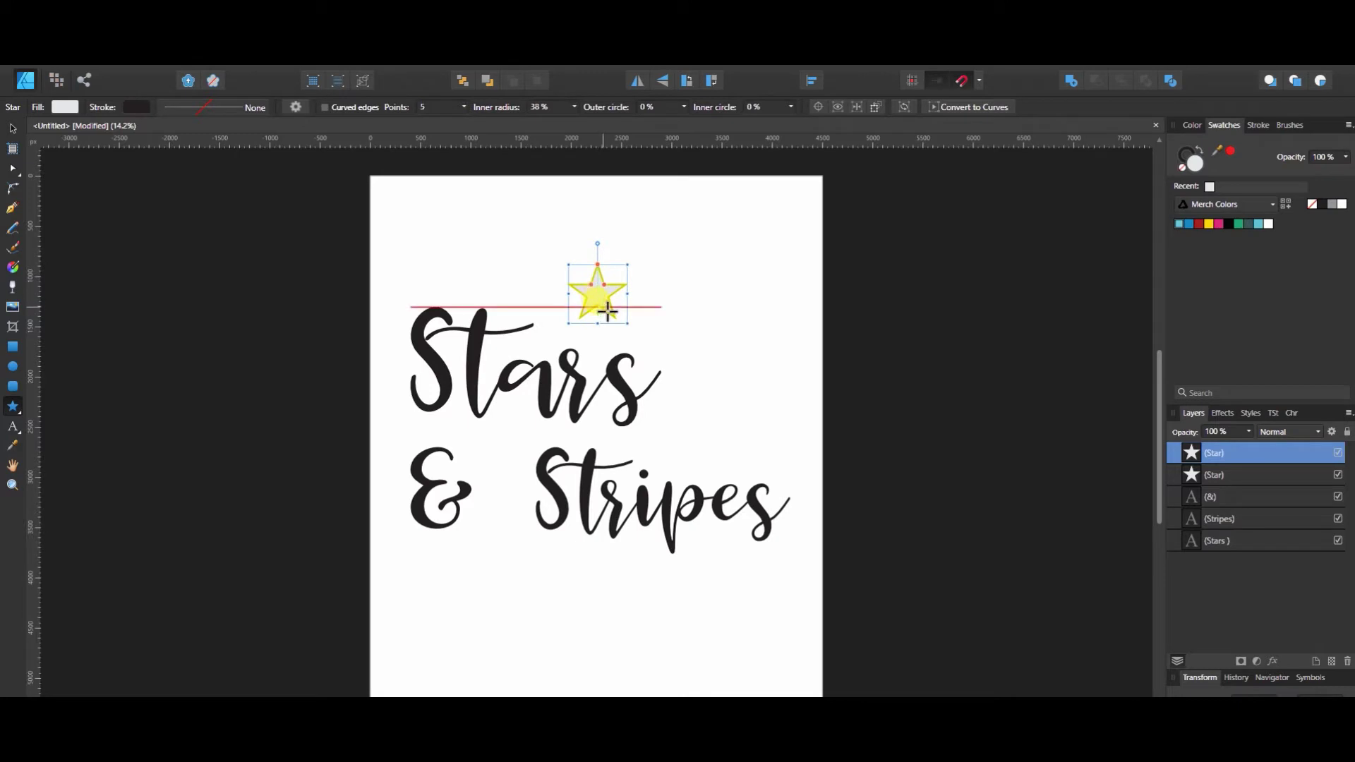
key("v")
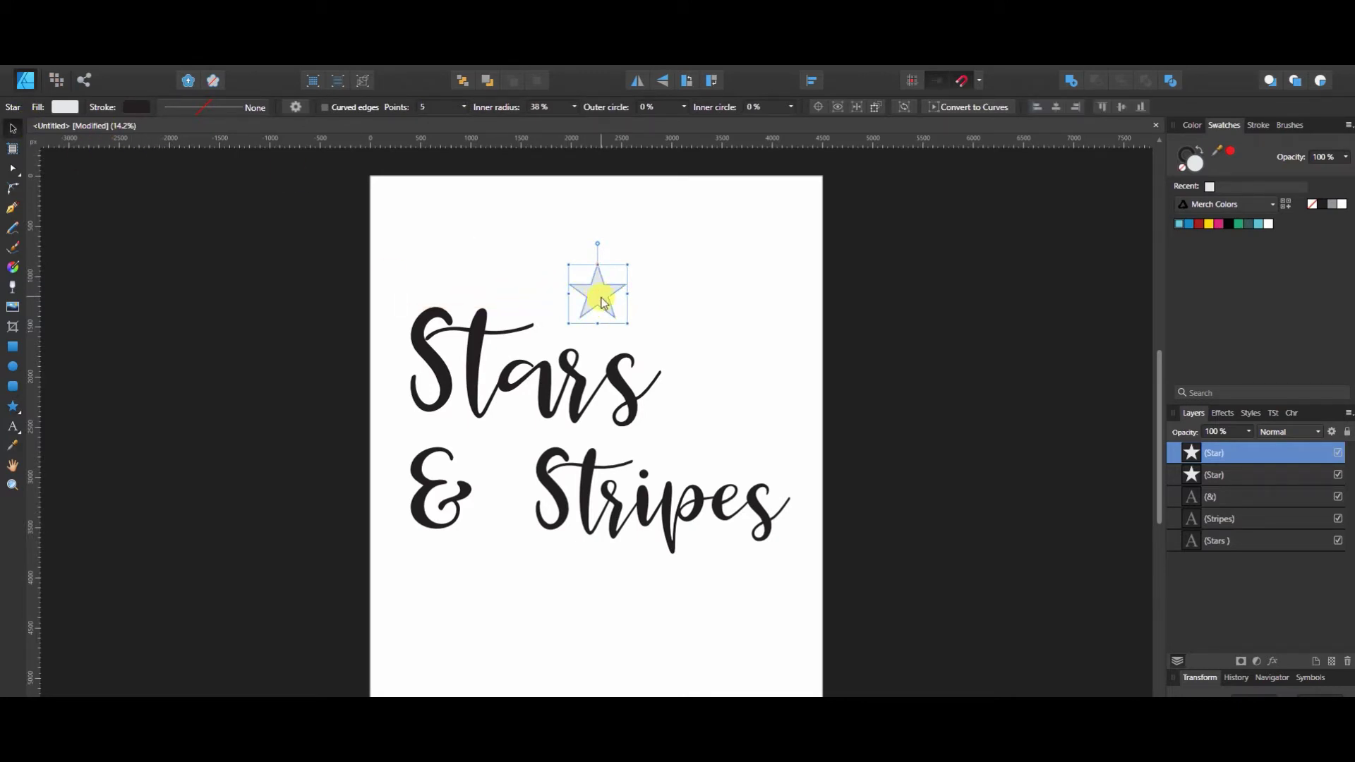
left_click_drag(601, 303, 697, 342)
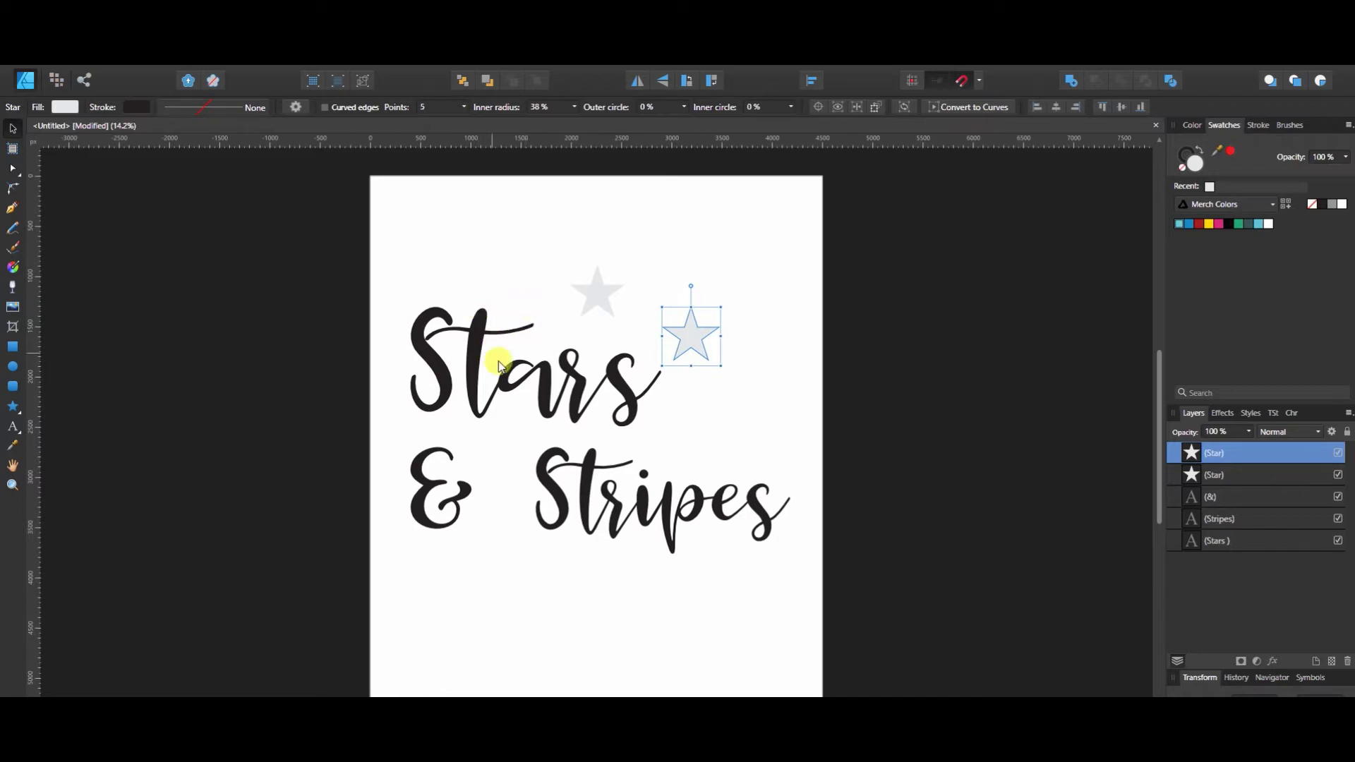
Step: Fill both stars with the picked red colour
left_click(1229, 156)
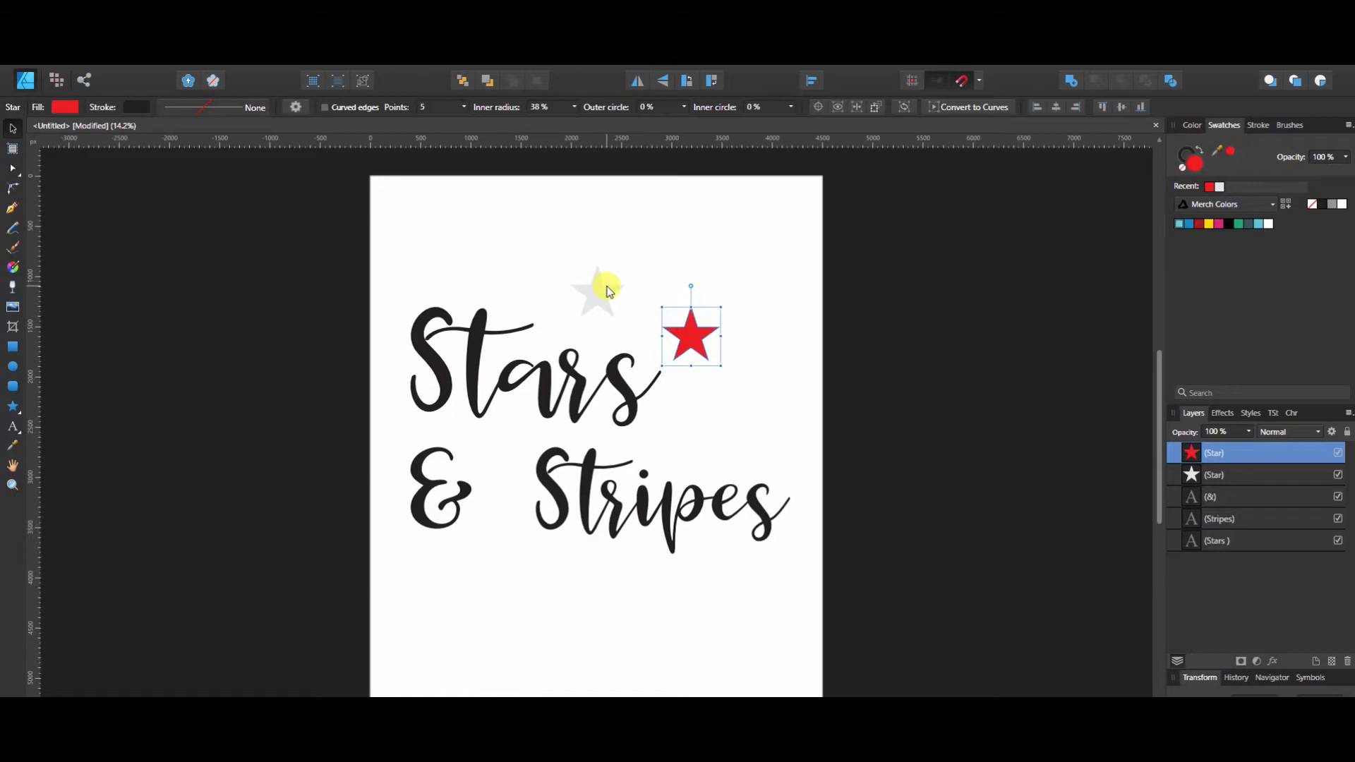
left_click(607, 291)
left_click(1230, 151)
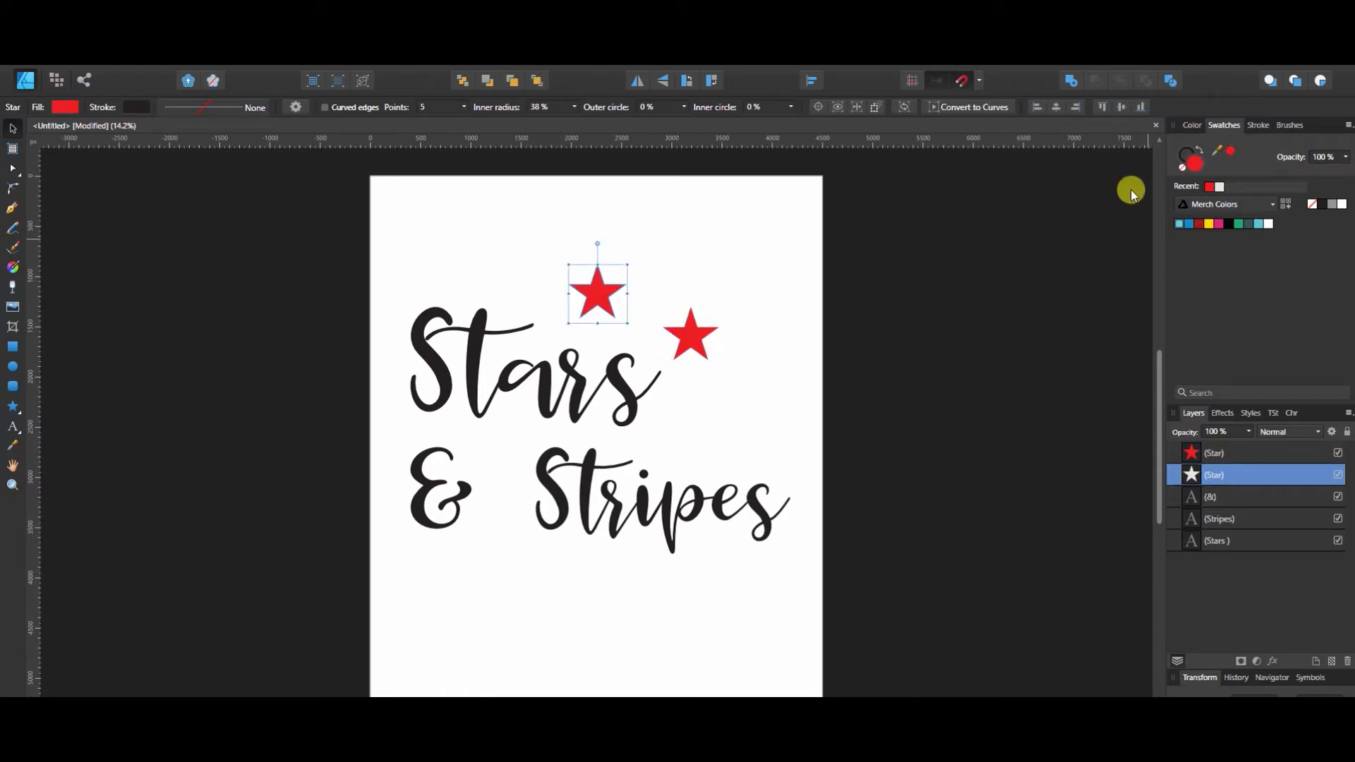
Step: Duplicate the right red star, move the copy diagonally down between the words, and repeat the duplication with the same offset
left_click(689, 342)
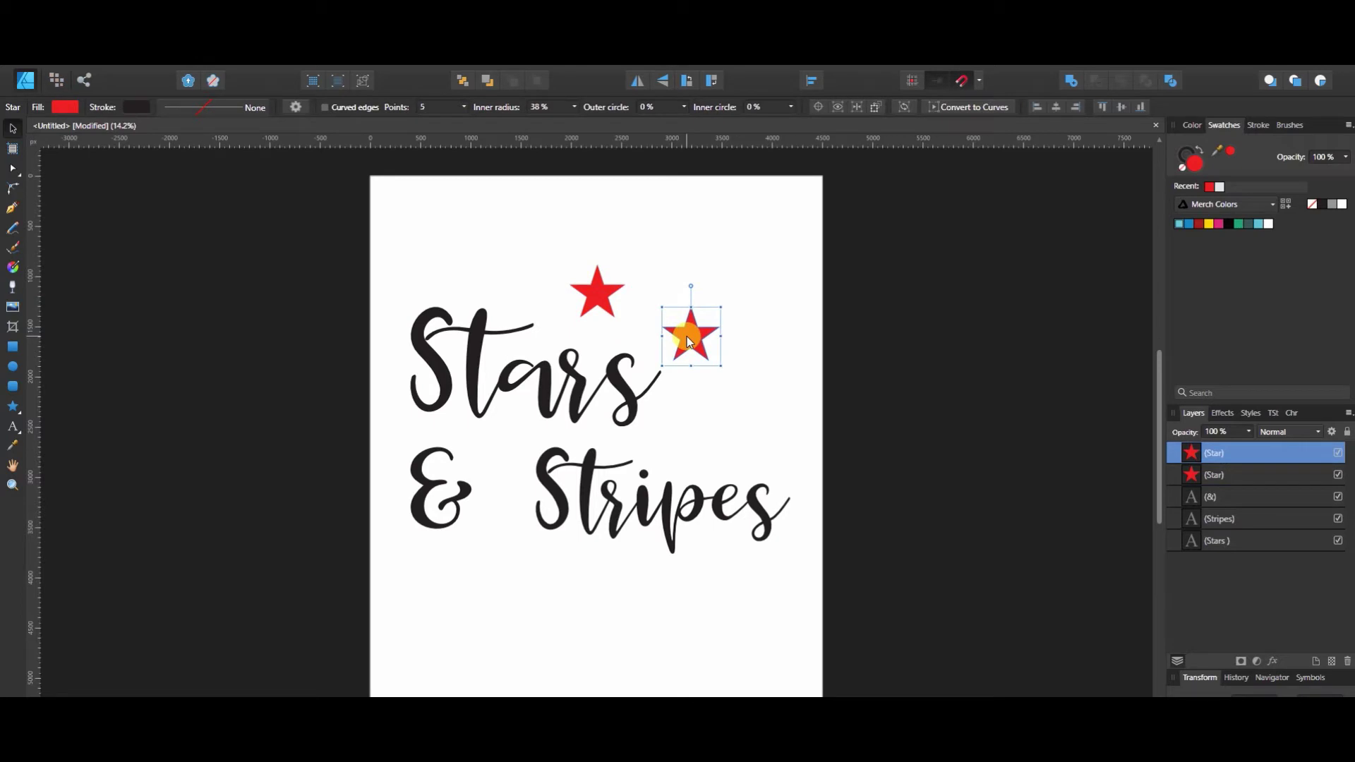
key("ctrl+j")
left_click_drag(690, 342, 603, 435)
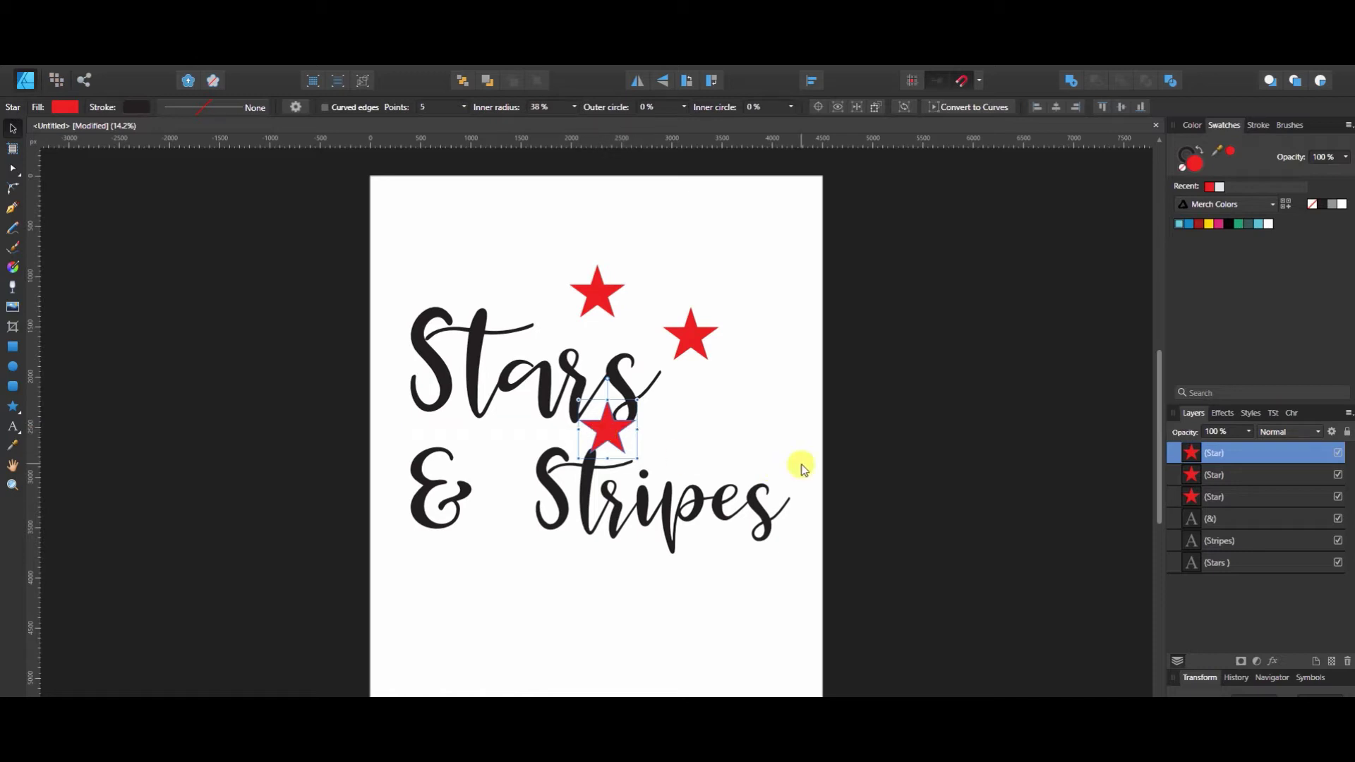
key("ctrl+j")
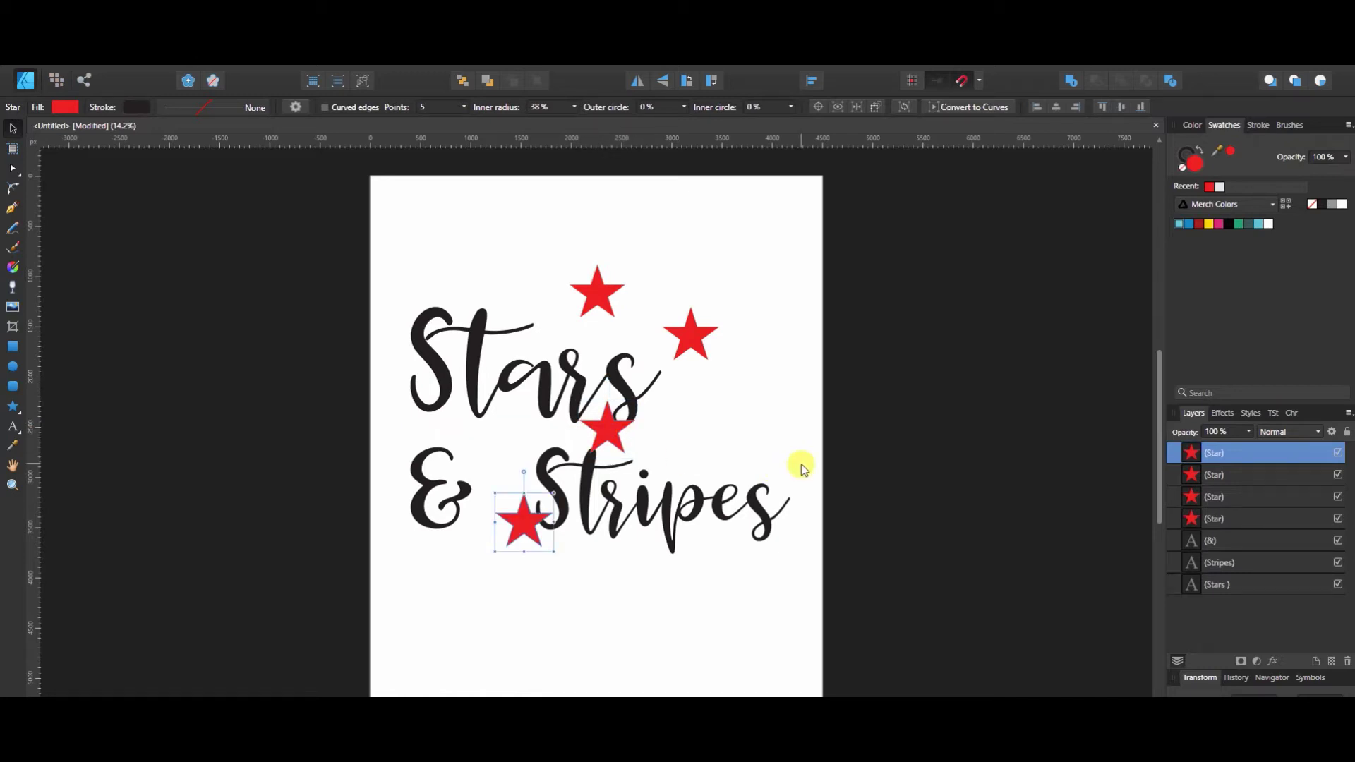
Step: Spread the four red stars above and to the right of "Stars", clear of the lettering in "Stripes"
left_click(520, 522)
left_click_drag(510, 531, 528, 257)
left_click_drag(623, 451, 772, 272)
left_click_drag(531, 248, 501, 246)
mouse_move(586, 286)
left_mouse_down()
mouse_move(590, 305)
mouse_move(576, 302)
left_mouse_up()
left_click_drag(691, 326, 683, 381)
left_click_drag(761, 264, 786, 334)
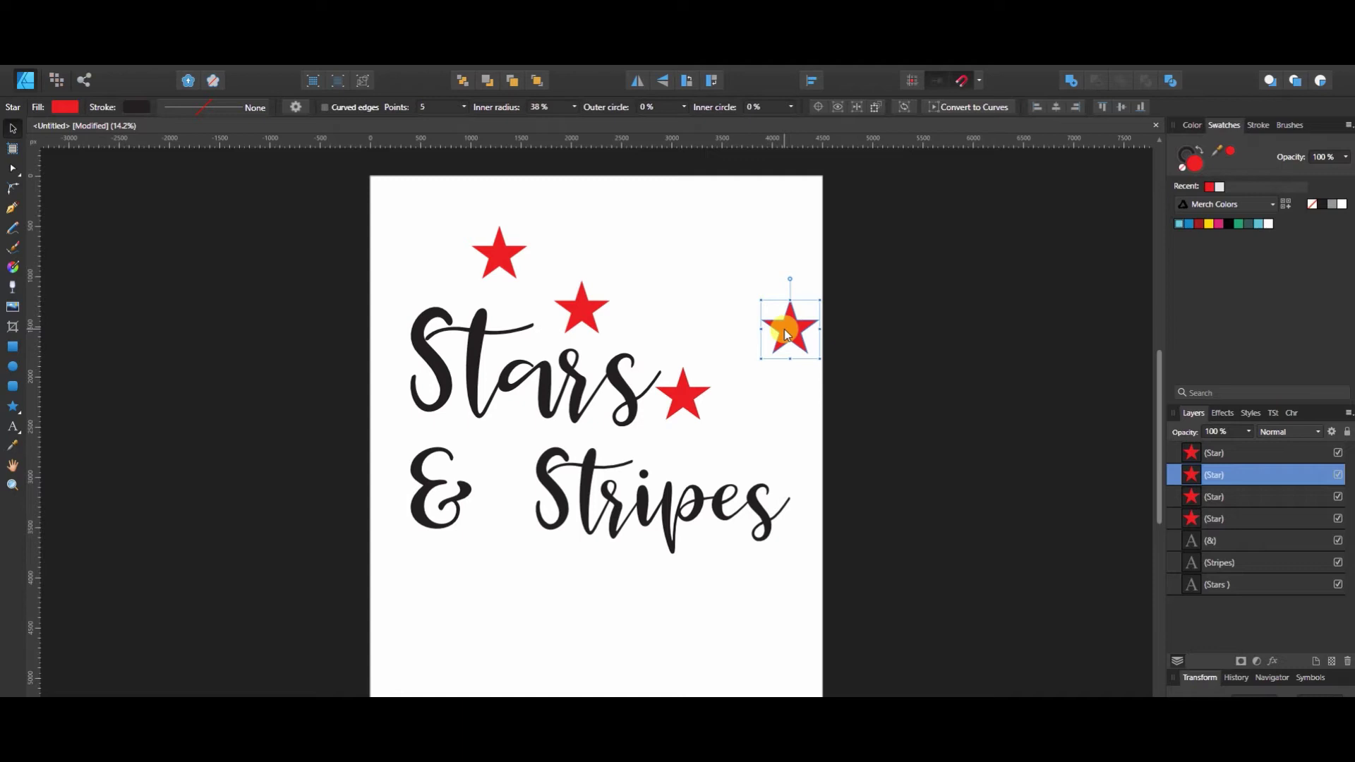
Step: Duplicate two red stars, placing one copy up-left of the far-right star and the other left of the first star above "Stars"
left_click_drag(785, 335, 709, 266)
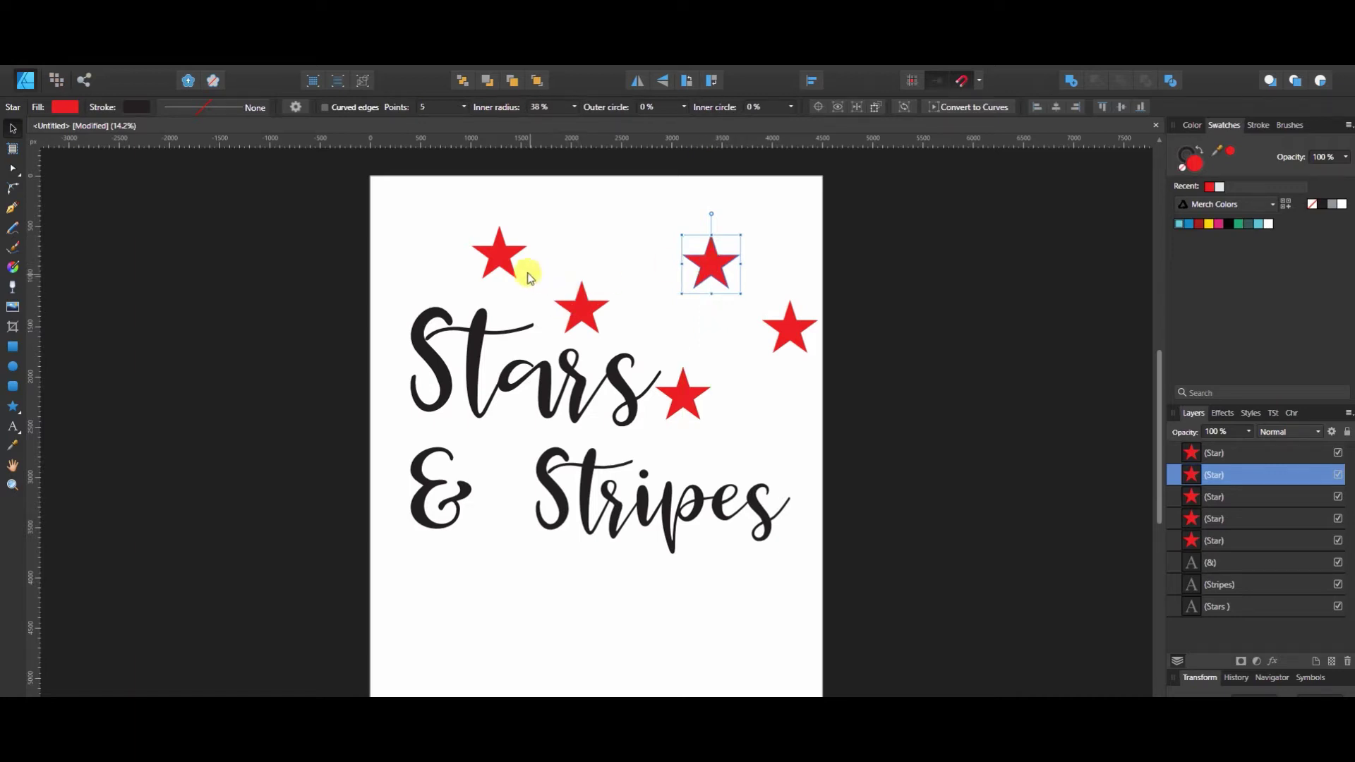
left_click(498, 259)
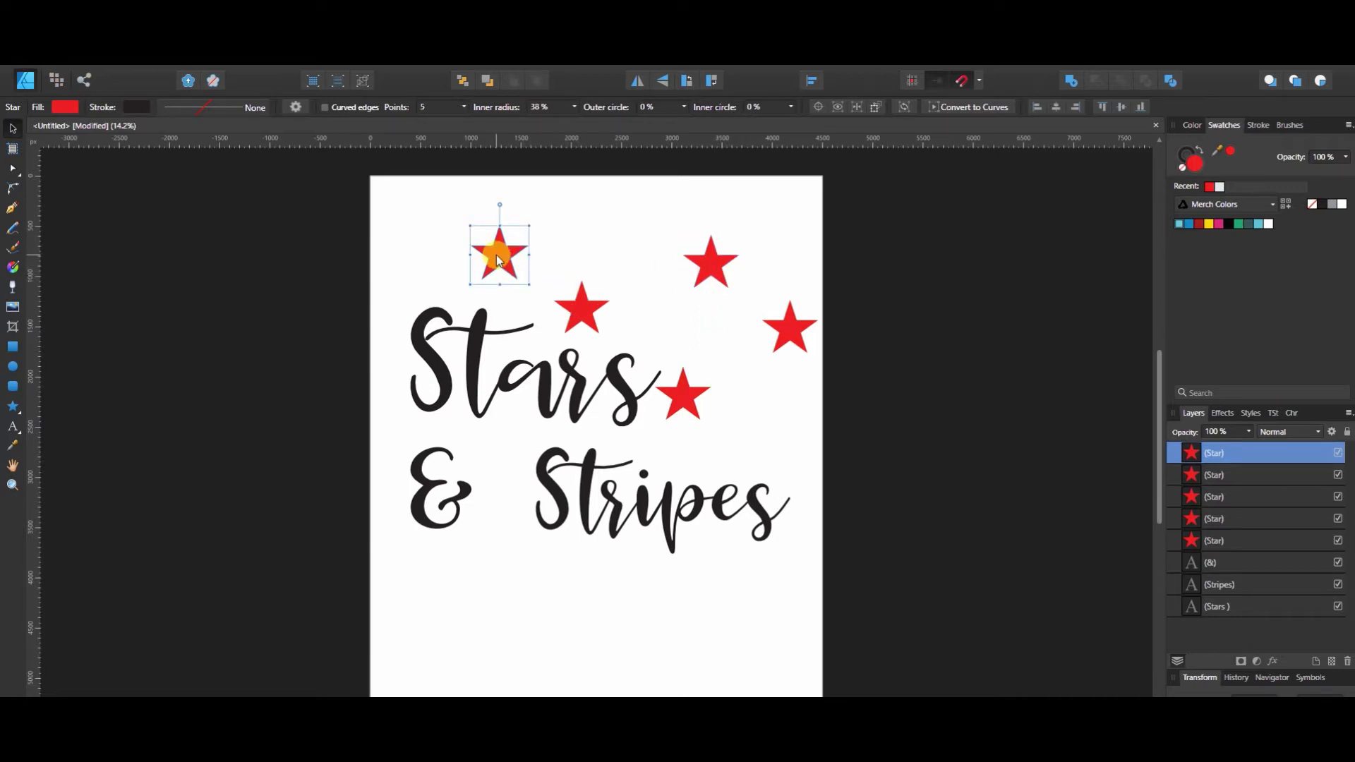
key("ctrl+j")
left_click_drag(498, 259, 404, 258)
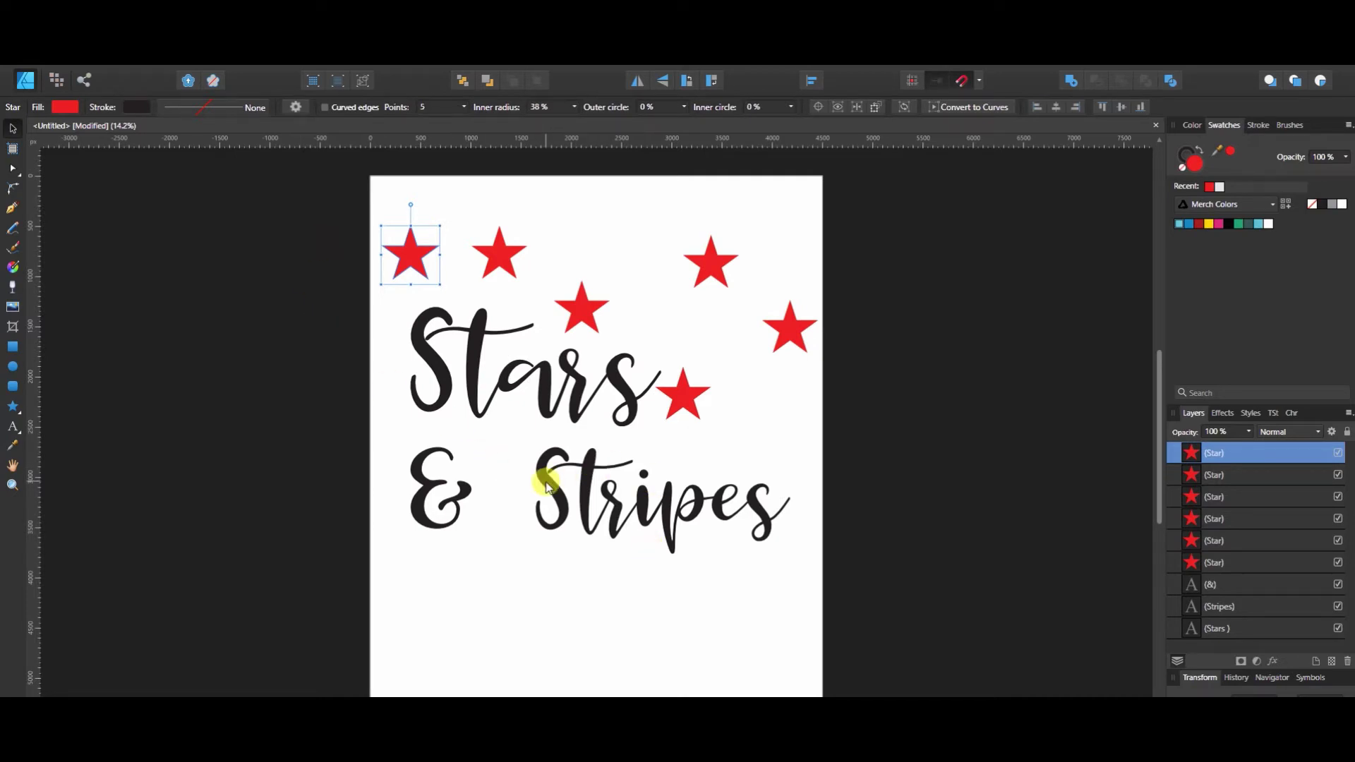
Step: Give the document a transparent background in the document setup
left_click(474, 365)
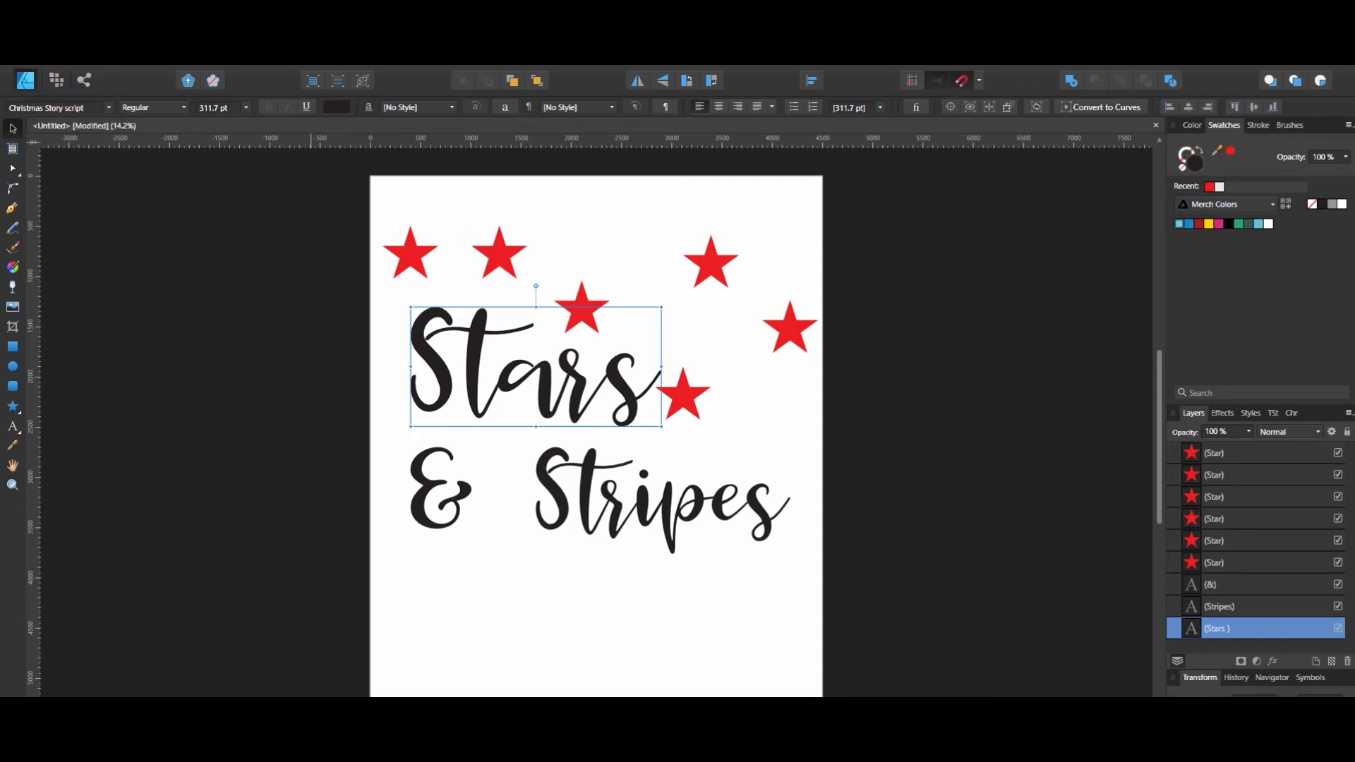
key("alt+f")
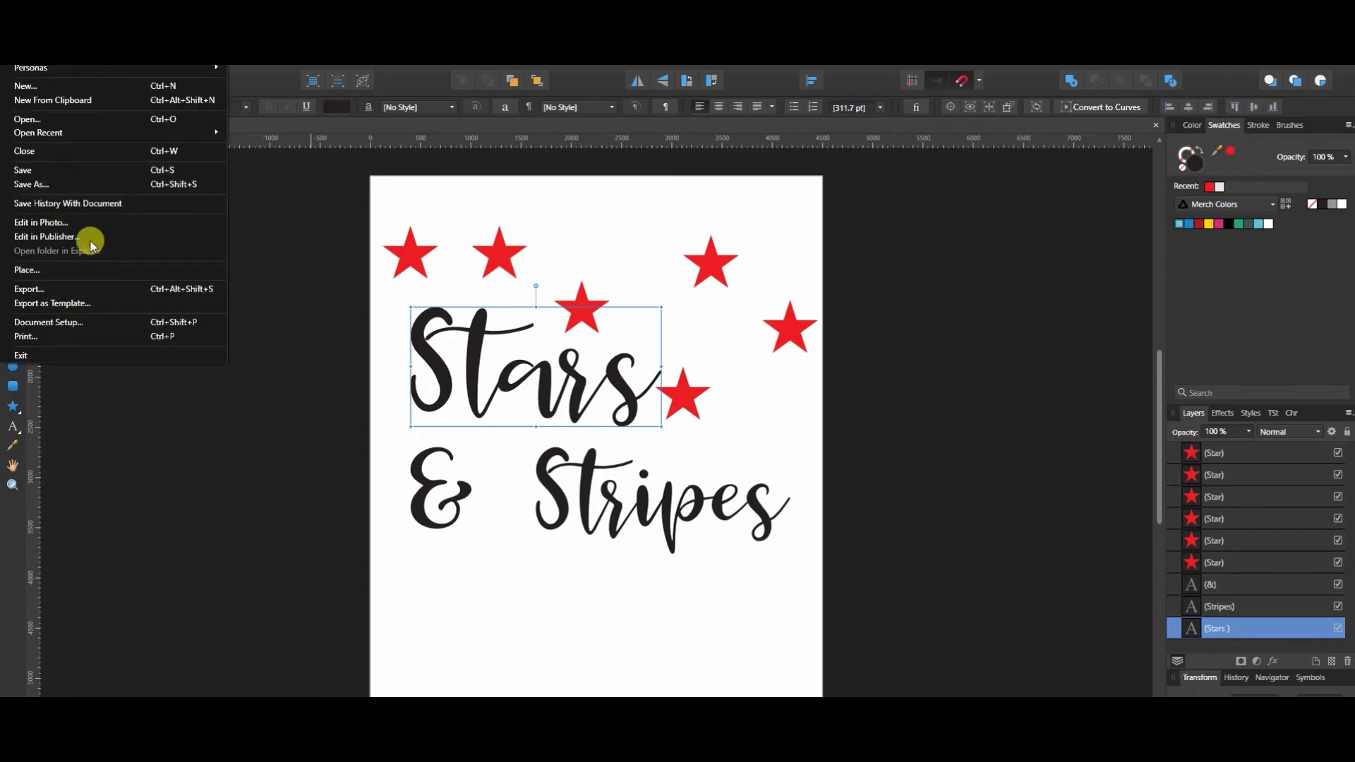
left_click(79, 322)
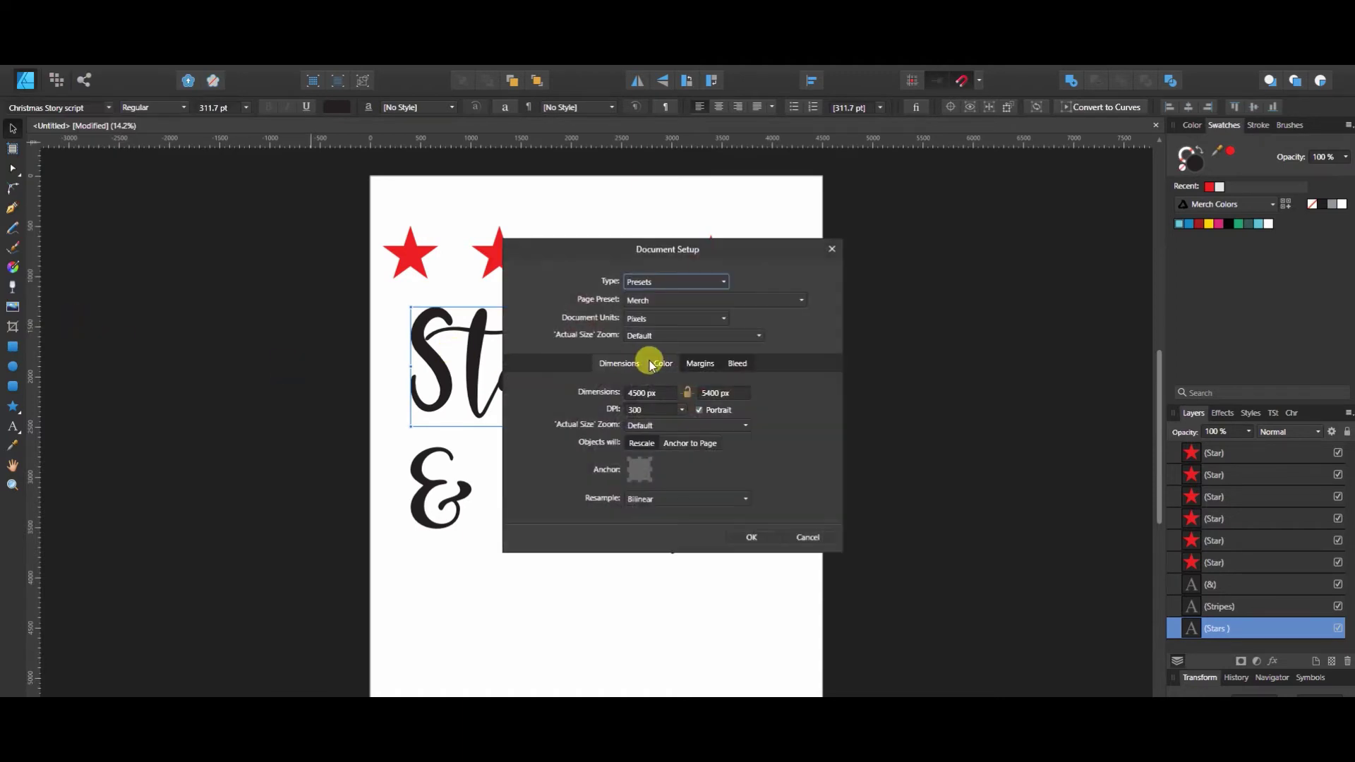
left_click(661, 363)
left_click(626, 448)
left_click(751, 485)
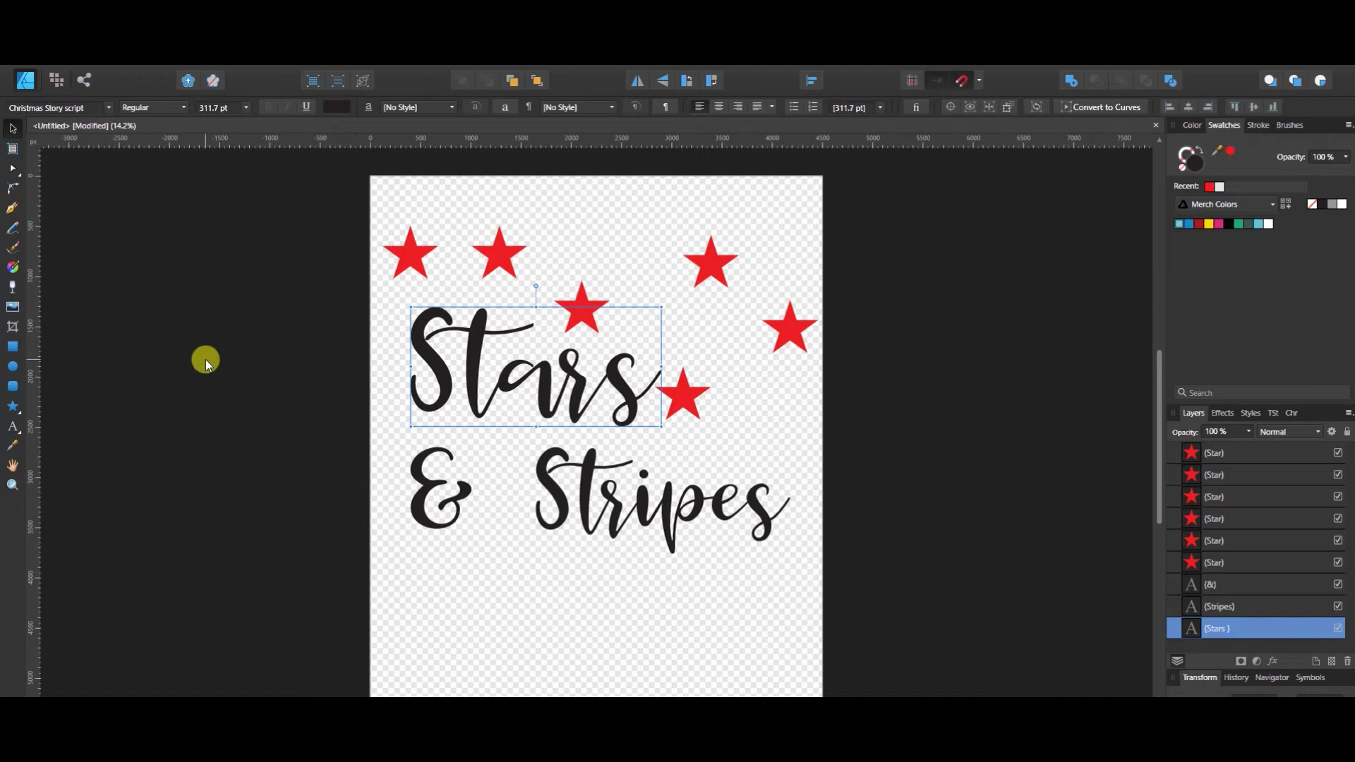
Step: Draw a rectangle covering the whole page and fill it with black from the Merch Colors palette
left_click(13, 346)
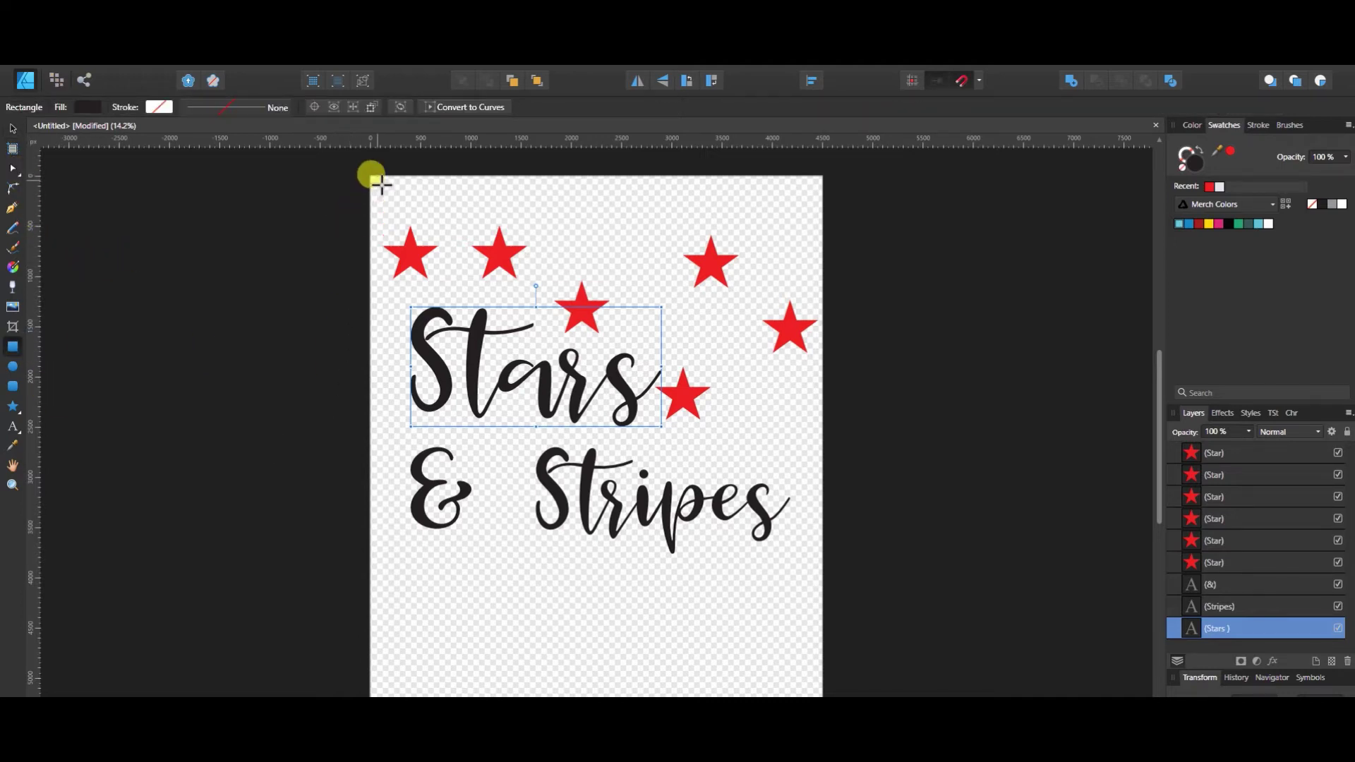
left_click_drag(372, 178, 823, 696)
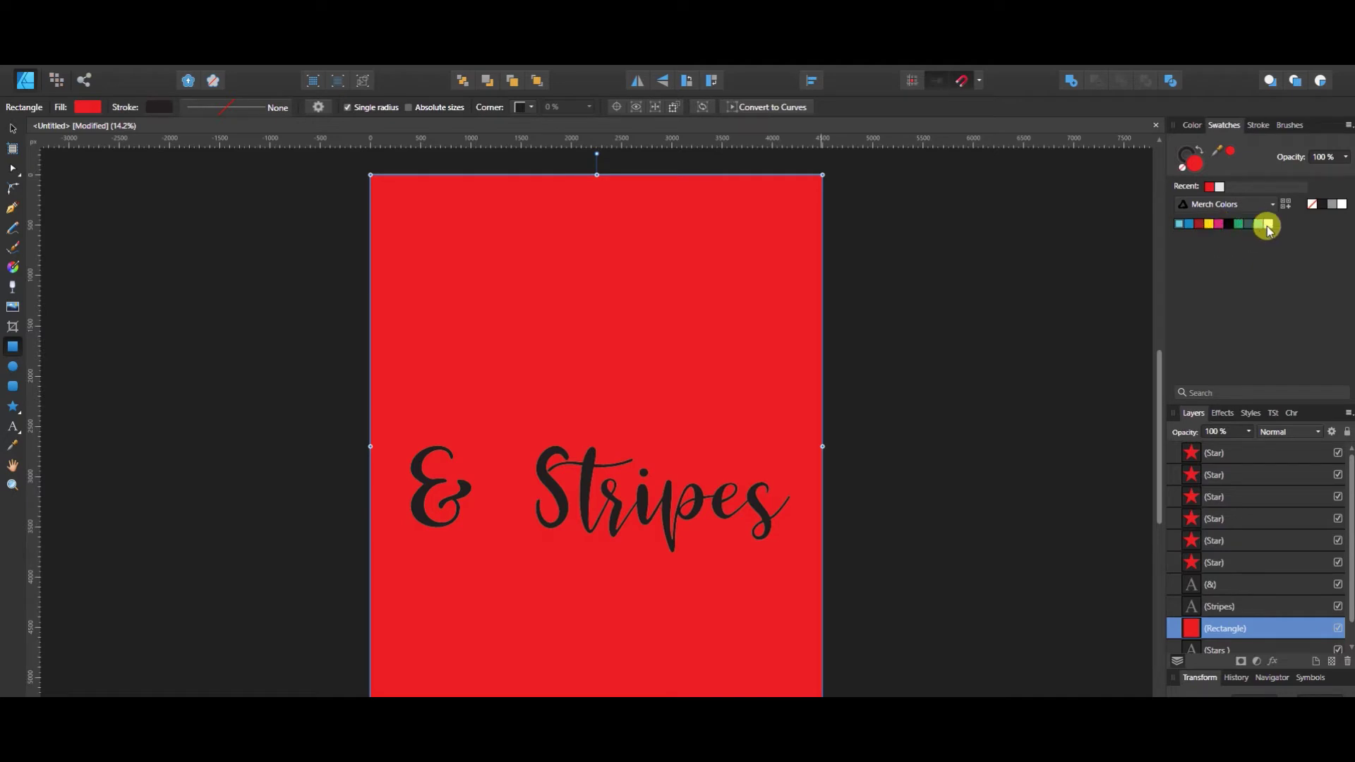
left_click(1228, 226)
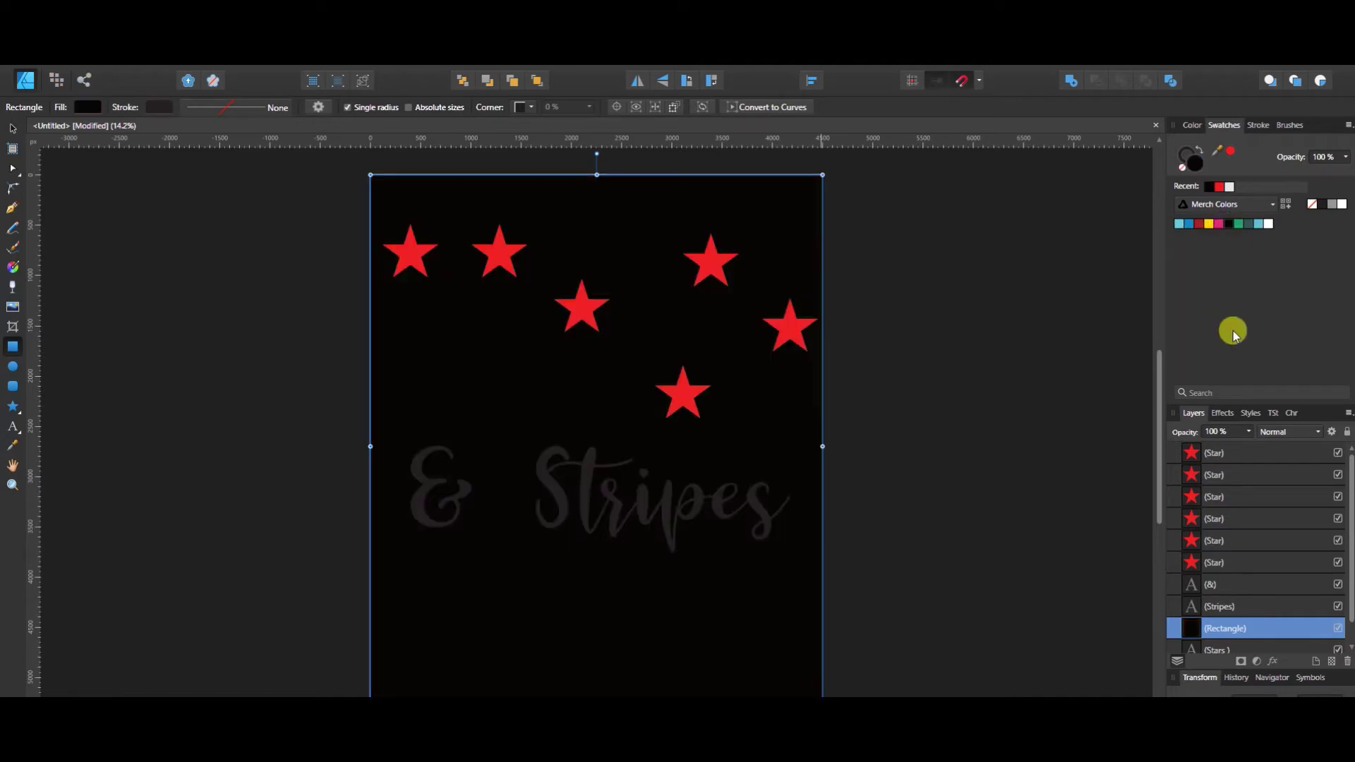
left_click(1199, 126)
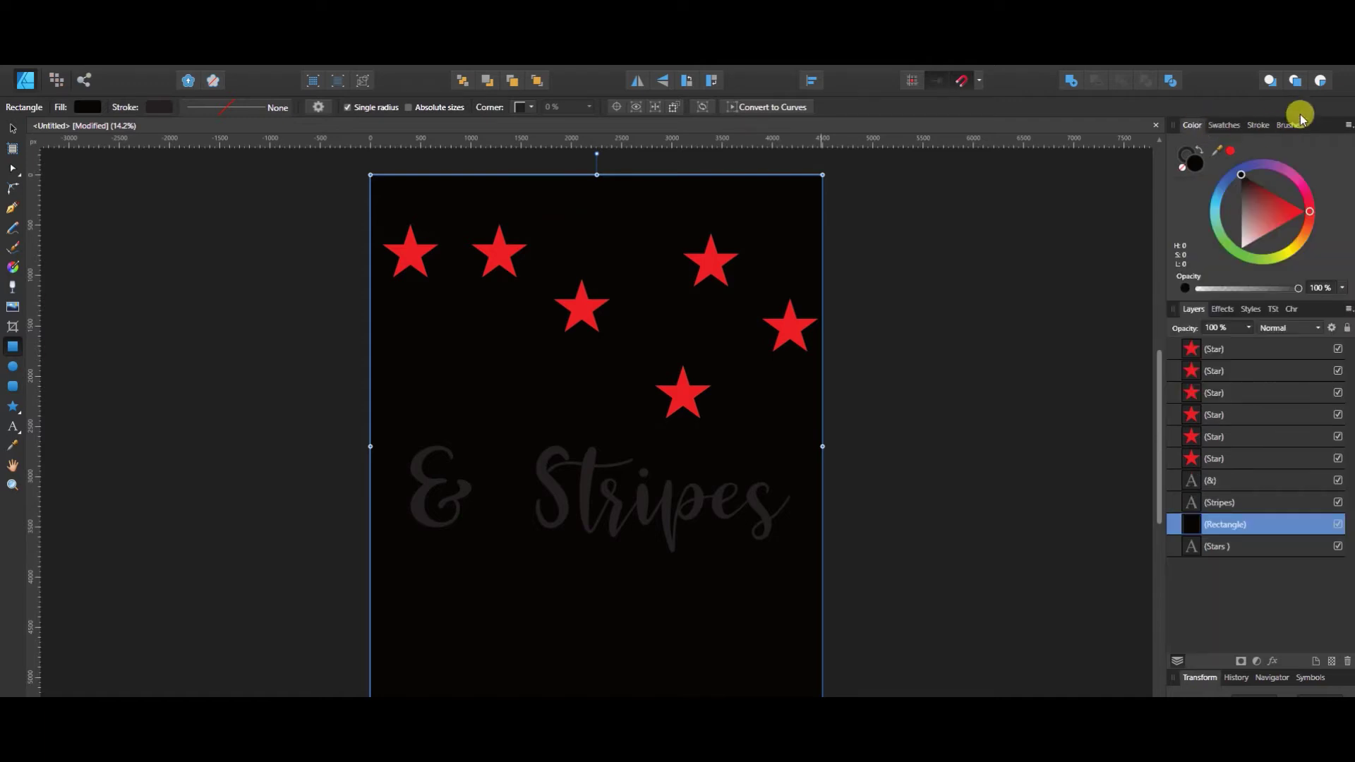
left_click(1346, 127)
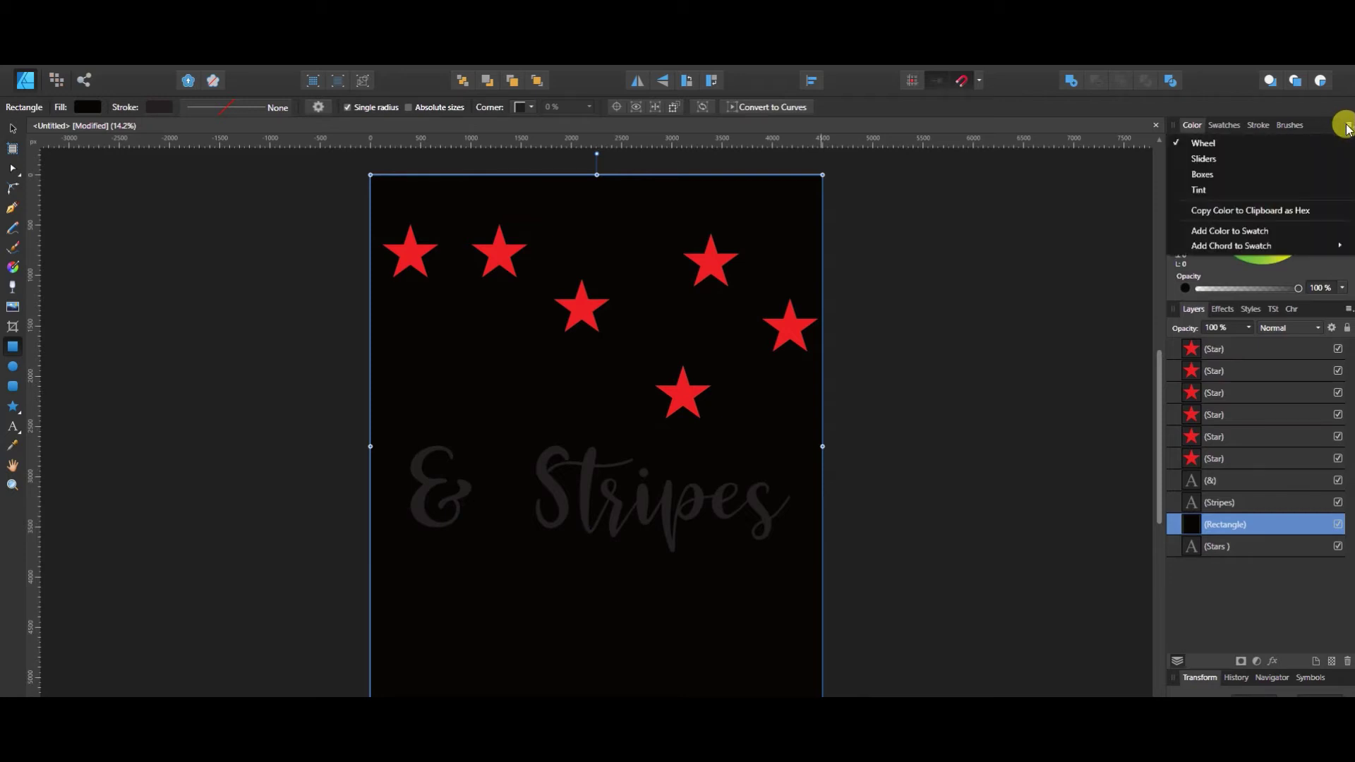
left_click(1285, 163)
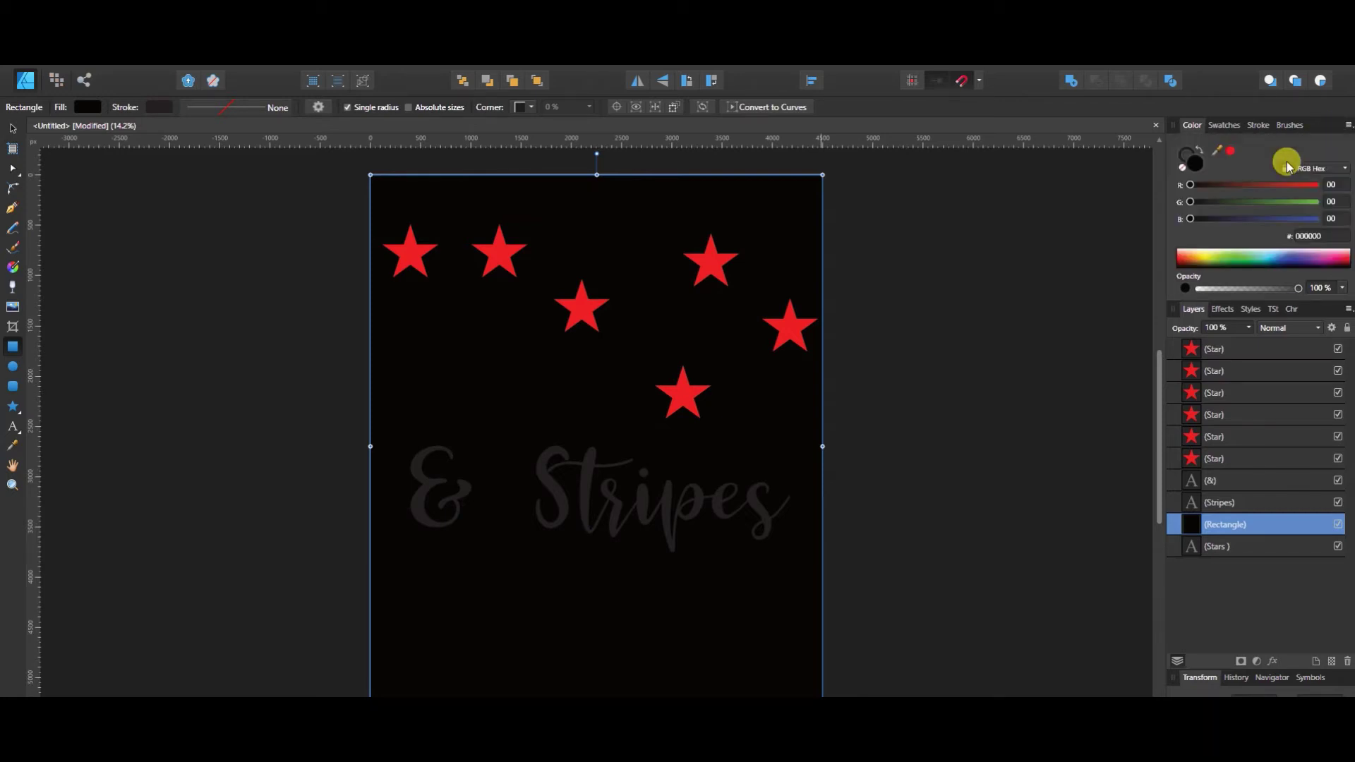
left_click(1347, 126)
left_click(1257, 138)
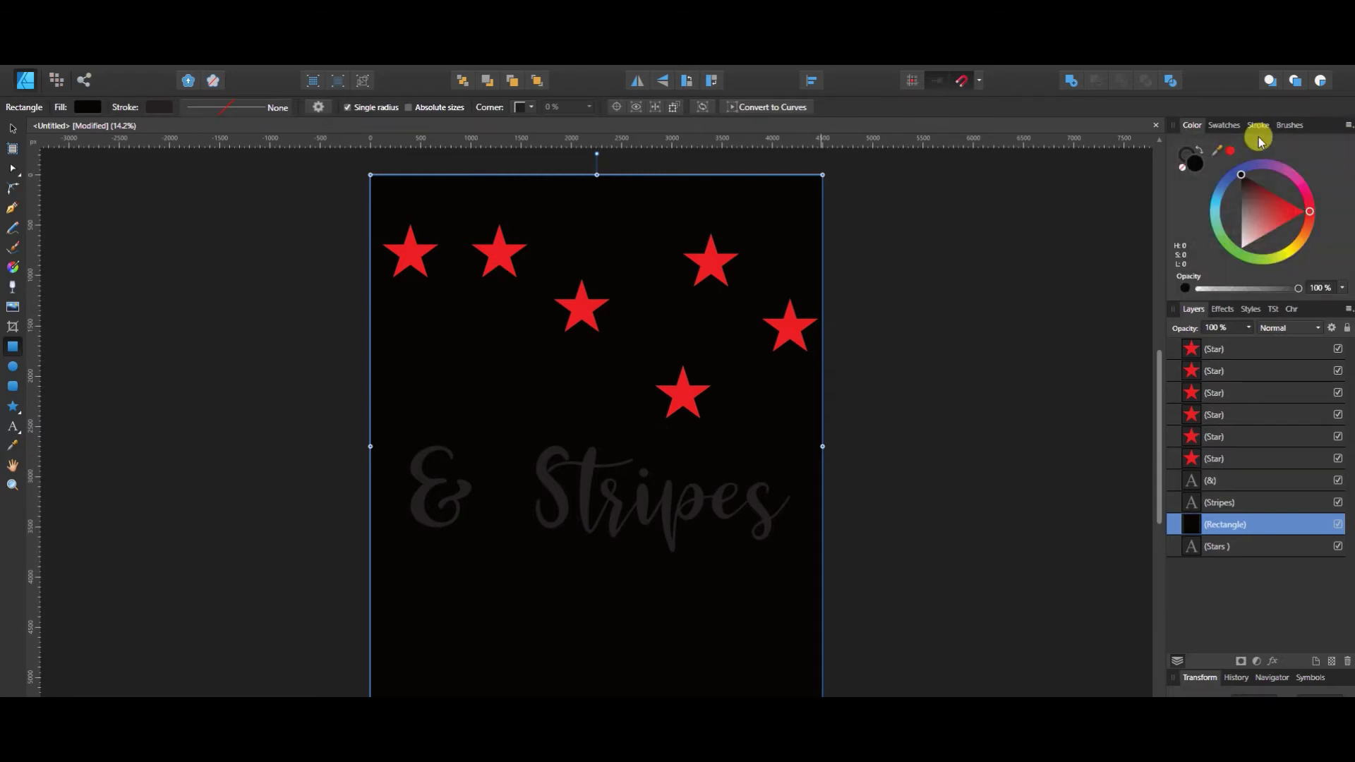
left_click(1225, 125)
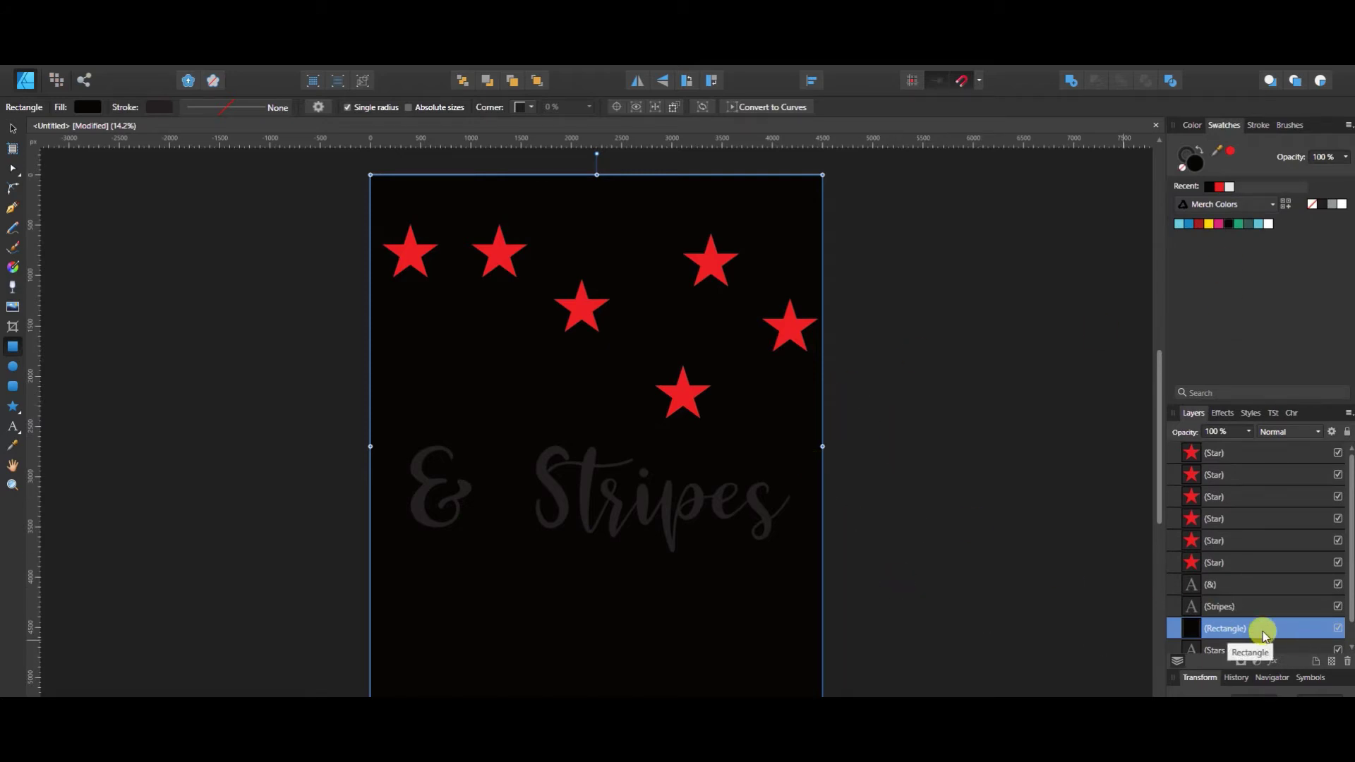
Step: Send the black rectangle behind the "Stars" text to the bottom of the layer stack
scroll(1263, 631, "down", 1)
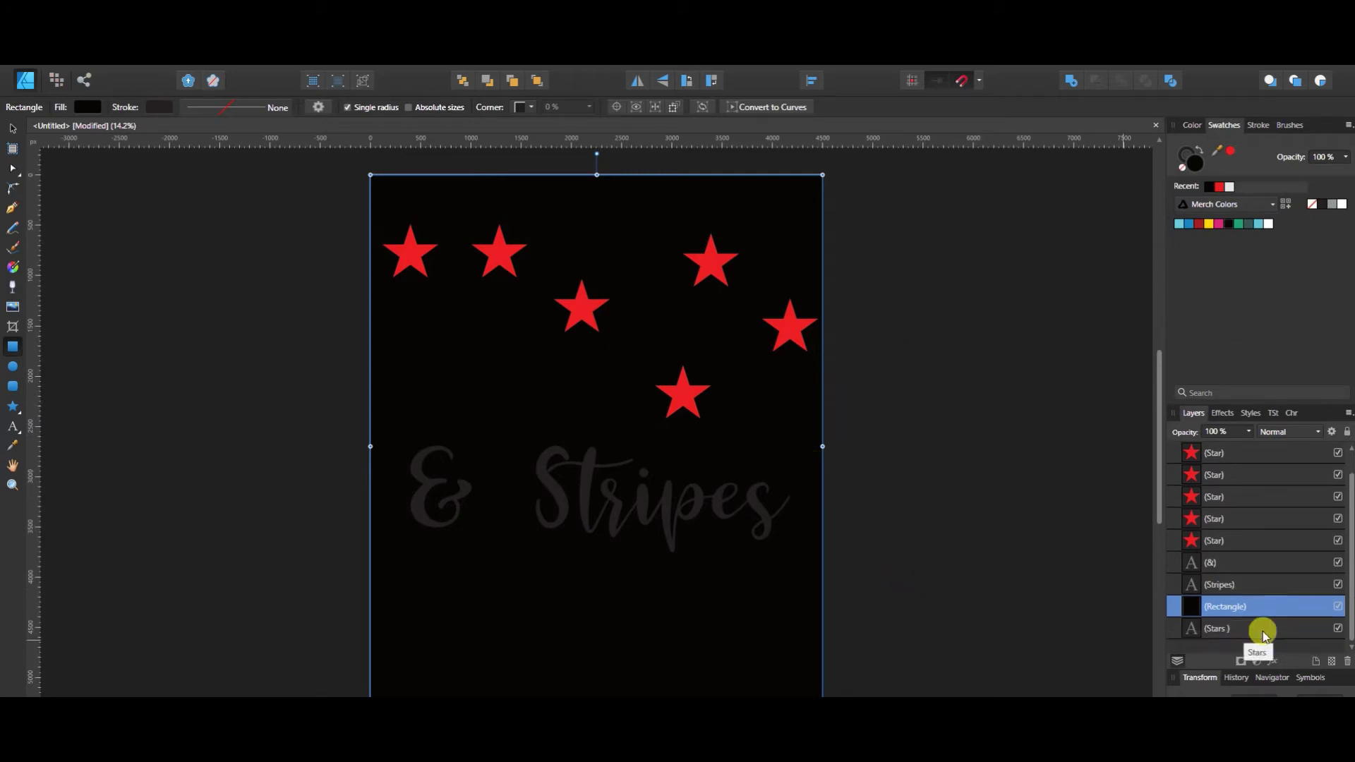
left_click(464, 80)
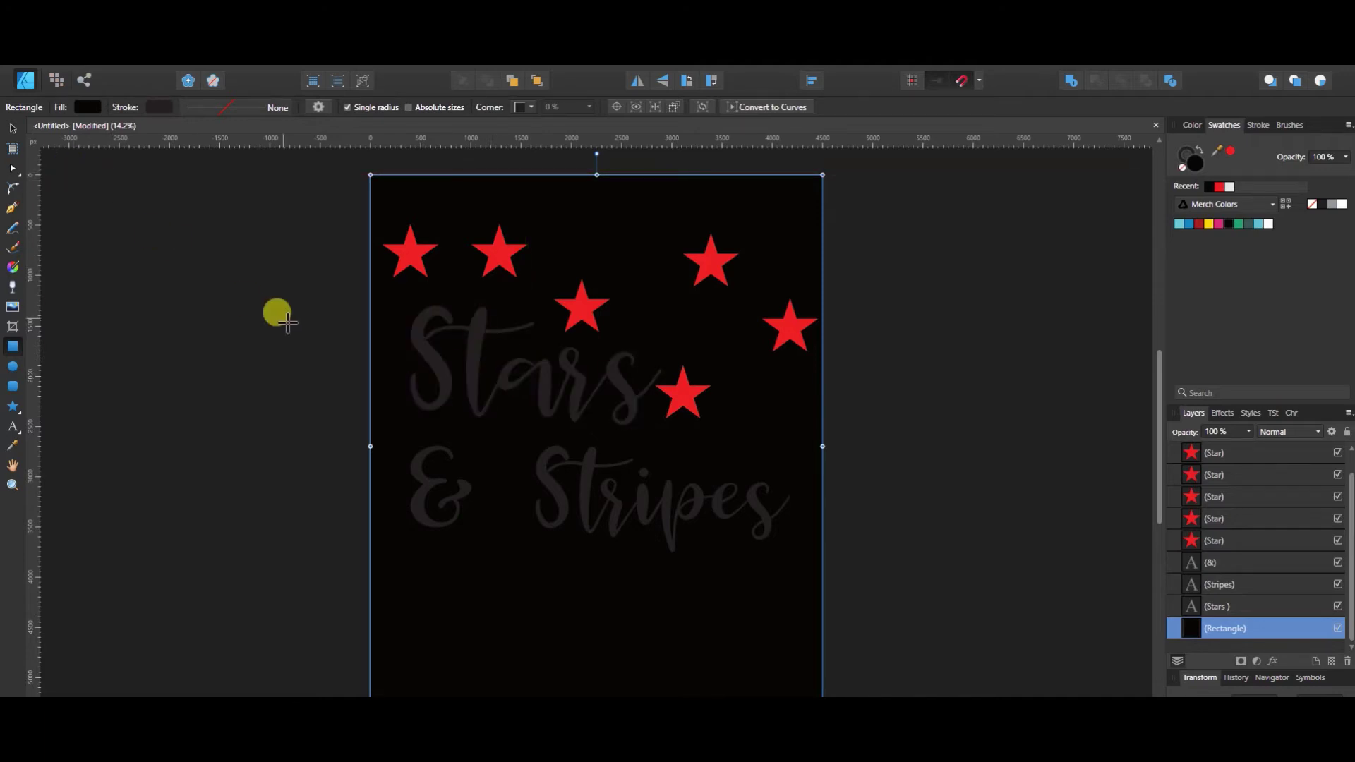
key("v")
Step: Fill the "Stars", "&" and "Stripes" texts with white from the Merch Colors palette
left_click(536, 390)
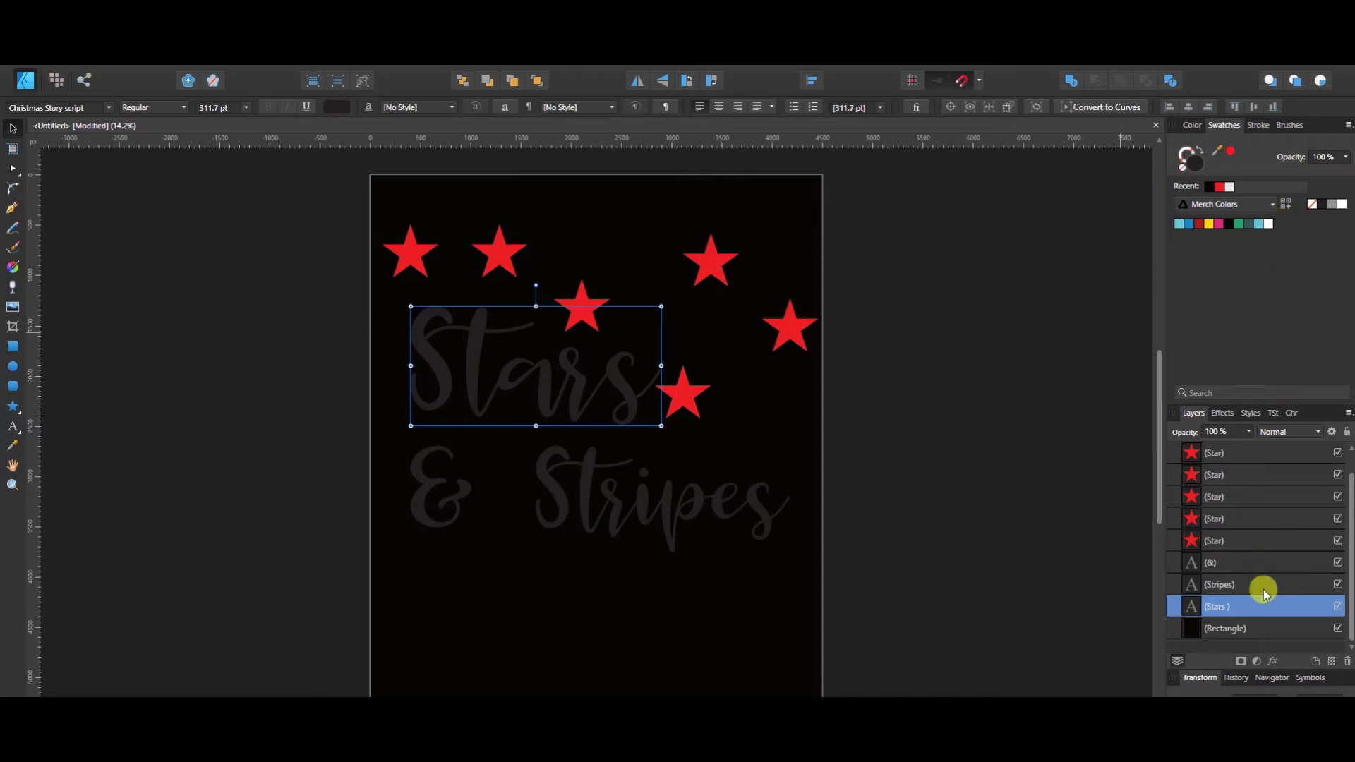
left_click(1260, 565)
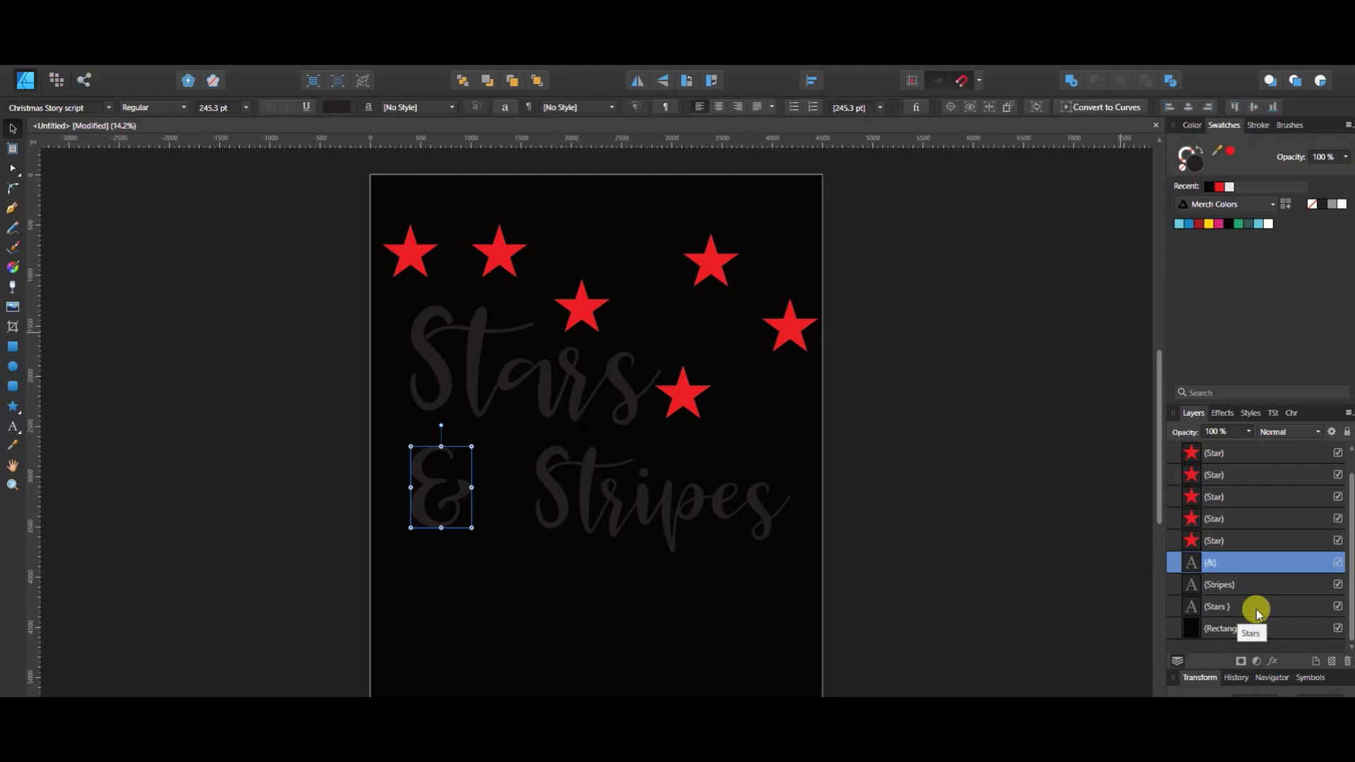
left_click(1257, 607, "shift")
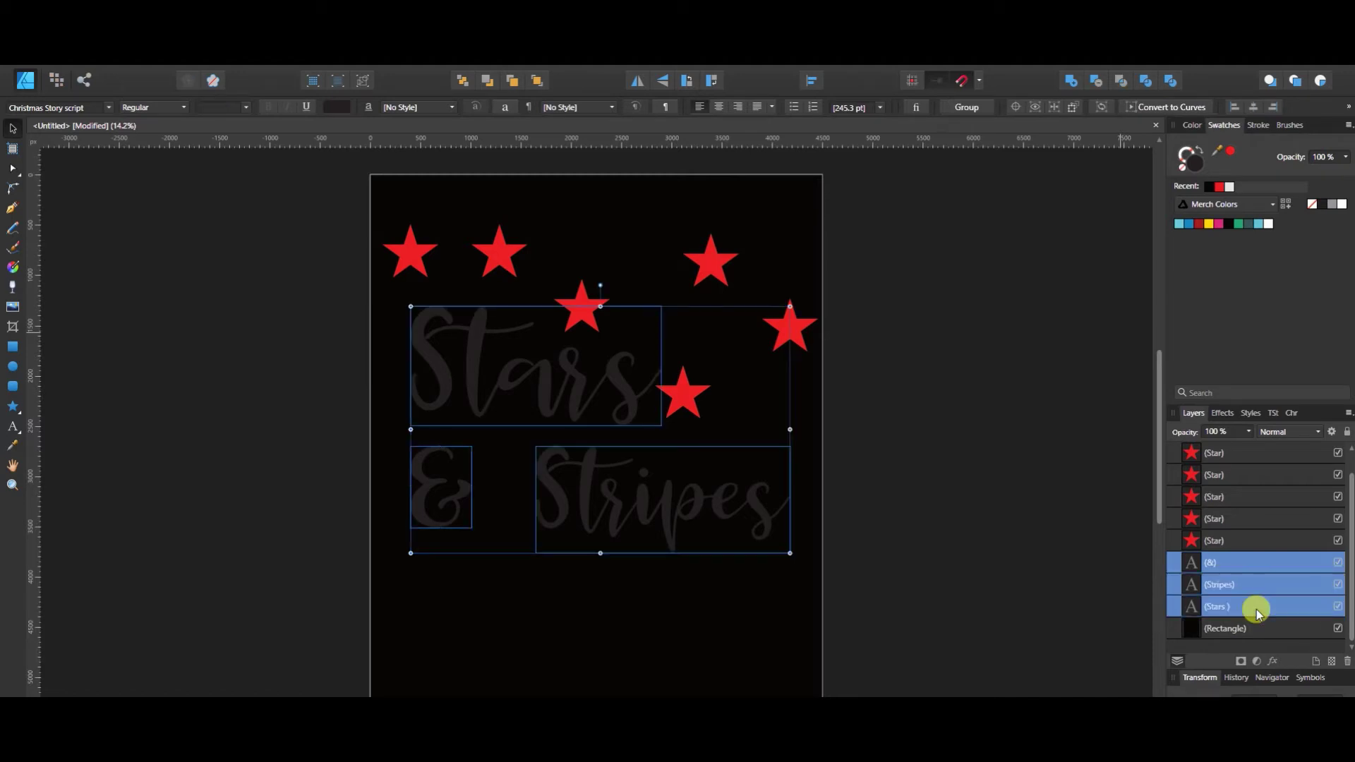
left_click(1267, 224)
left_click(1116, 510)
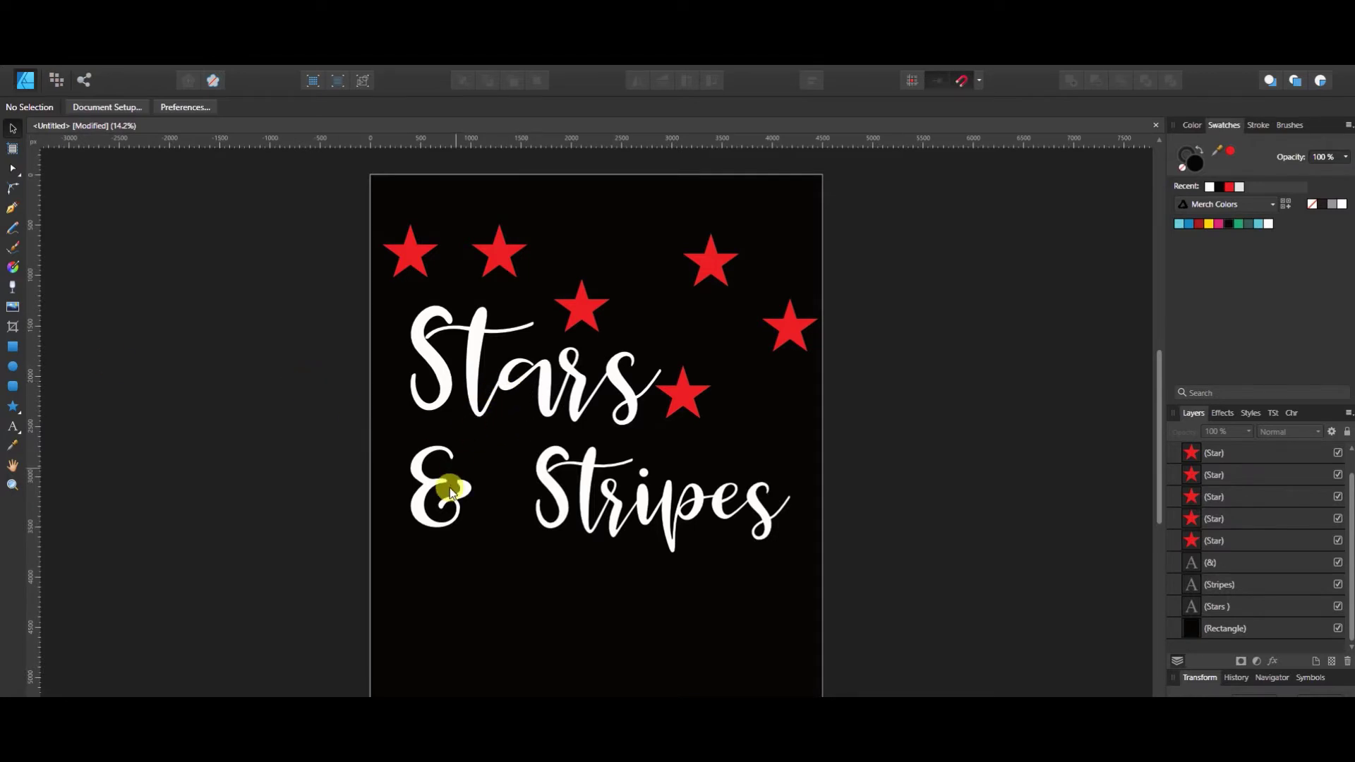
Step: Recolour the ampersand to a medium blue with a hue of 210
left_click(422, 496)
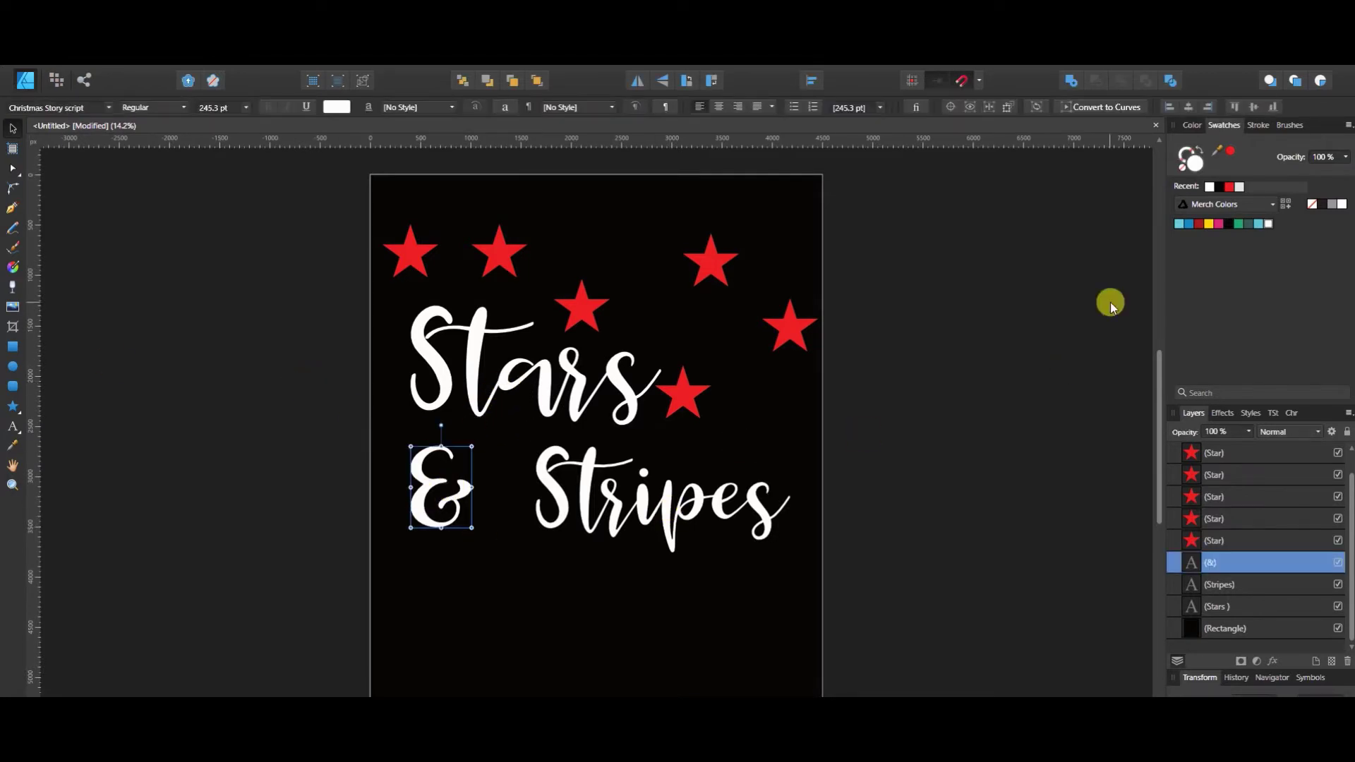
left_click(1196, 224)
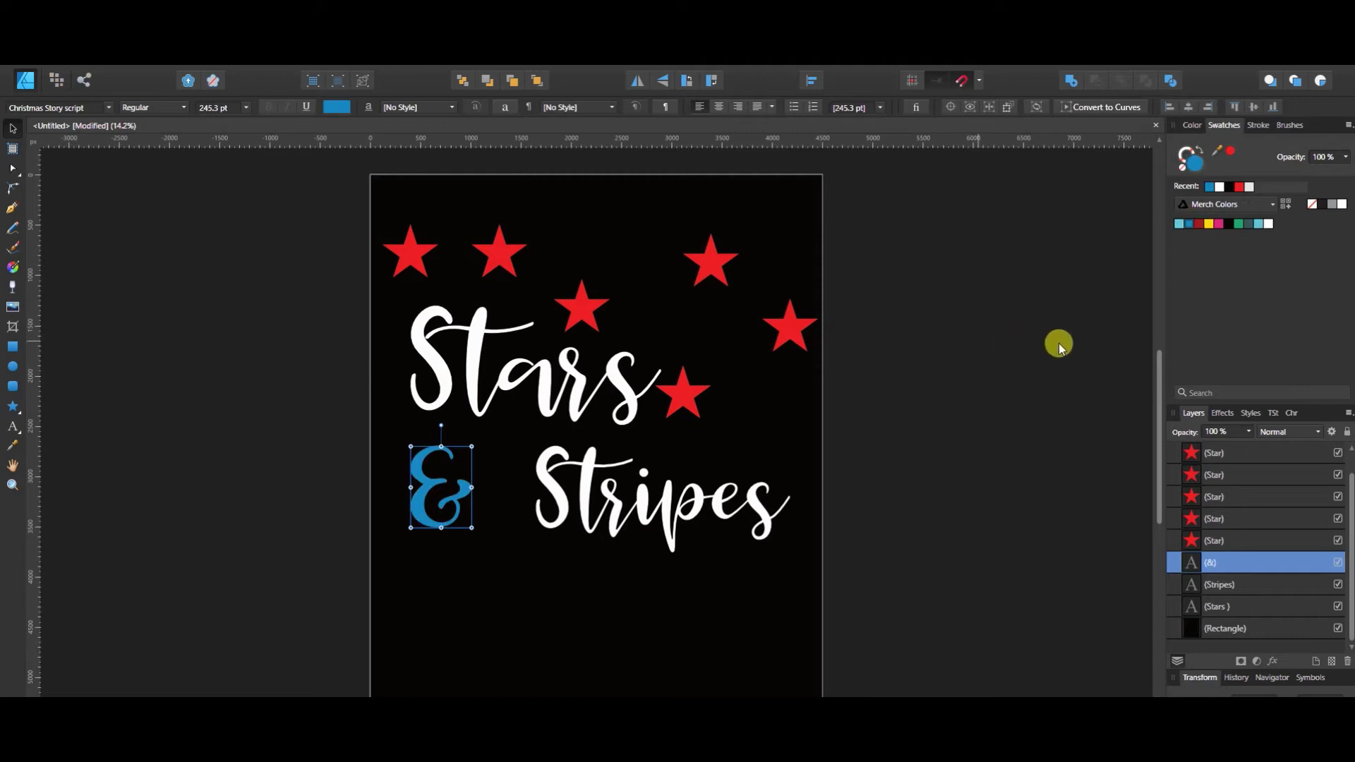
left_click(1192, 125)
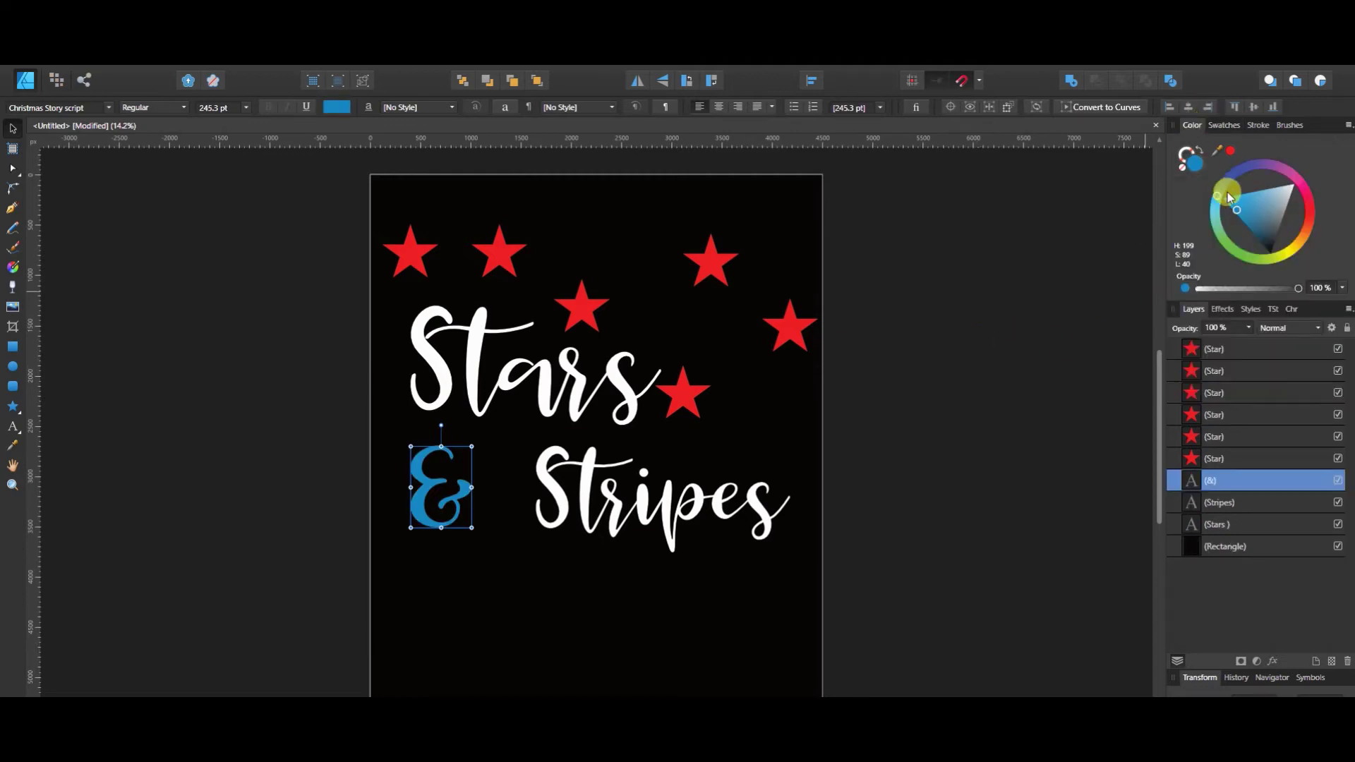
mouse_move(1218, 197)
left_mouse_down()
mouse_move(1232, 176)
mouse_move(1222, 209)
mouse_move(1240, 163)
mouse_move(1210, 209)
mouse_move(1235, 199)
mouse_move(1215, 184)
left_mouse_up()
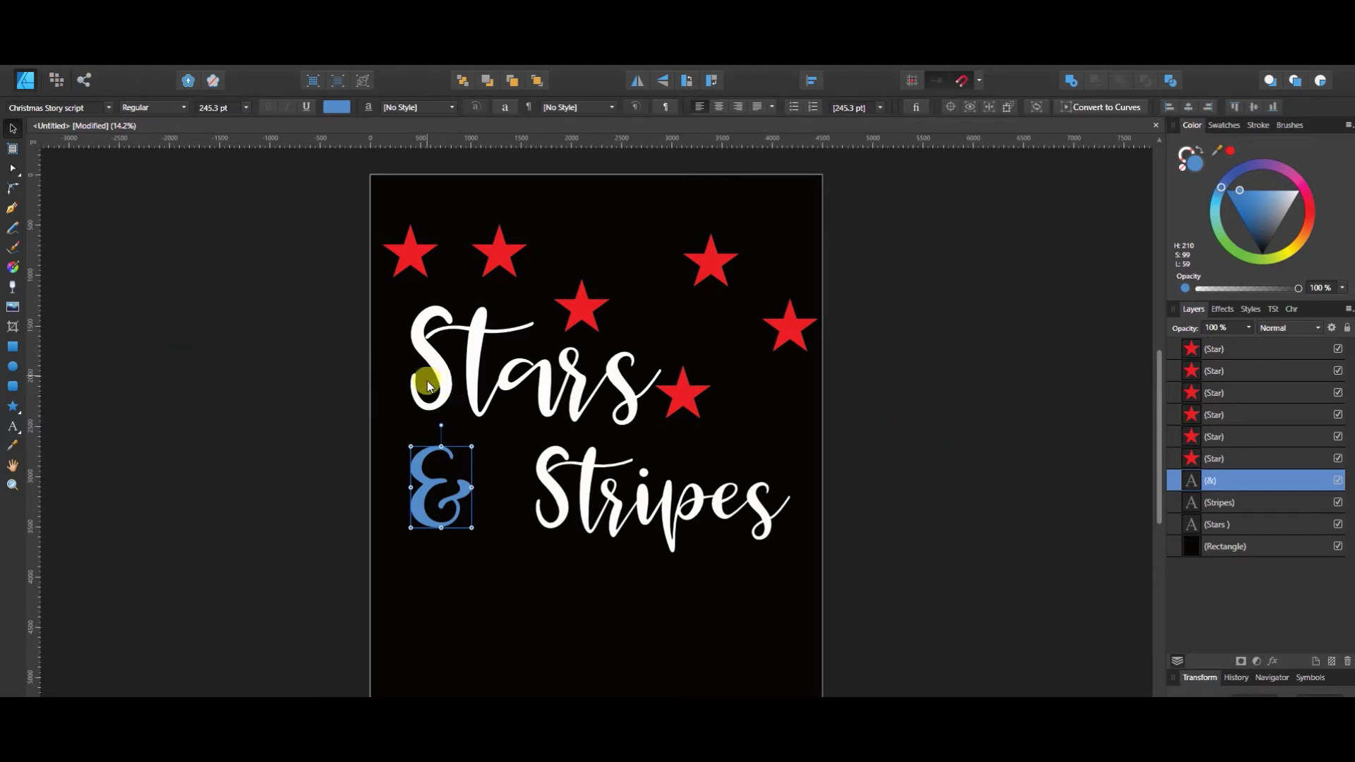
Step: Draw a spacer rectangle about 400 px wide between the page's left edge and "Stars", and fill it with pink, hue 338
left_click(17, 351)
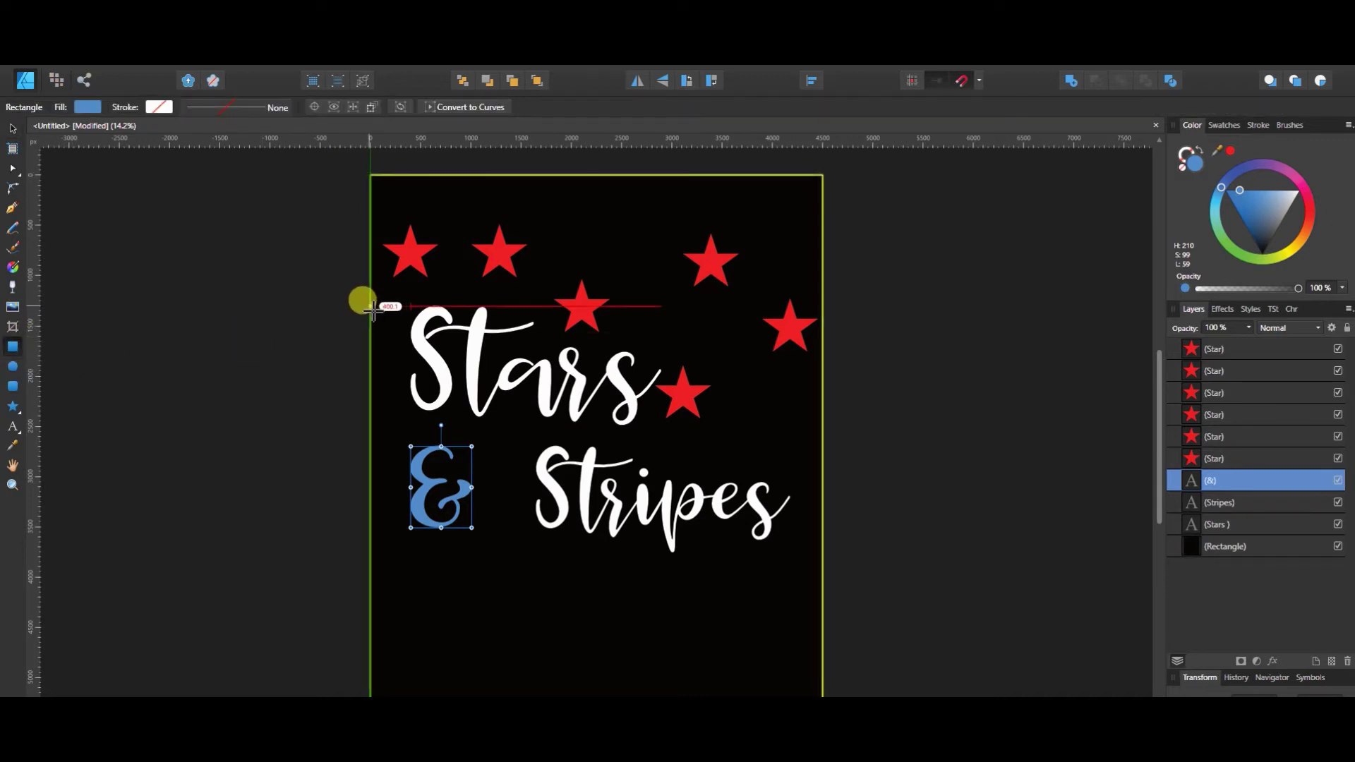
left_click_drag(371, 302, 410, 427)
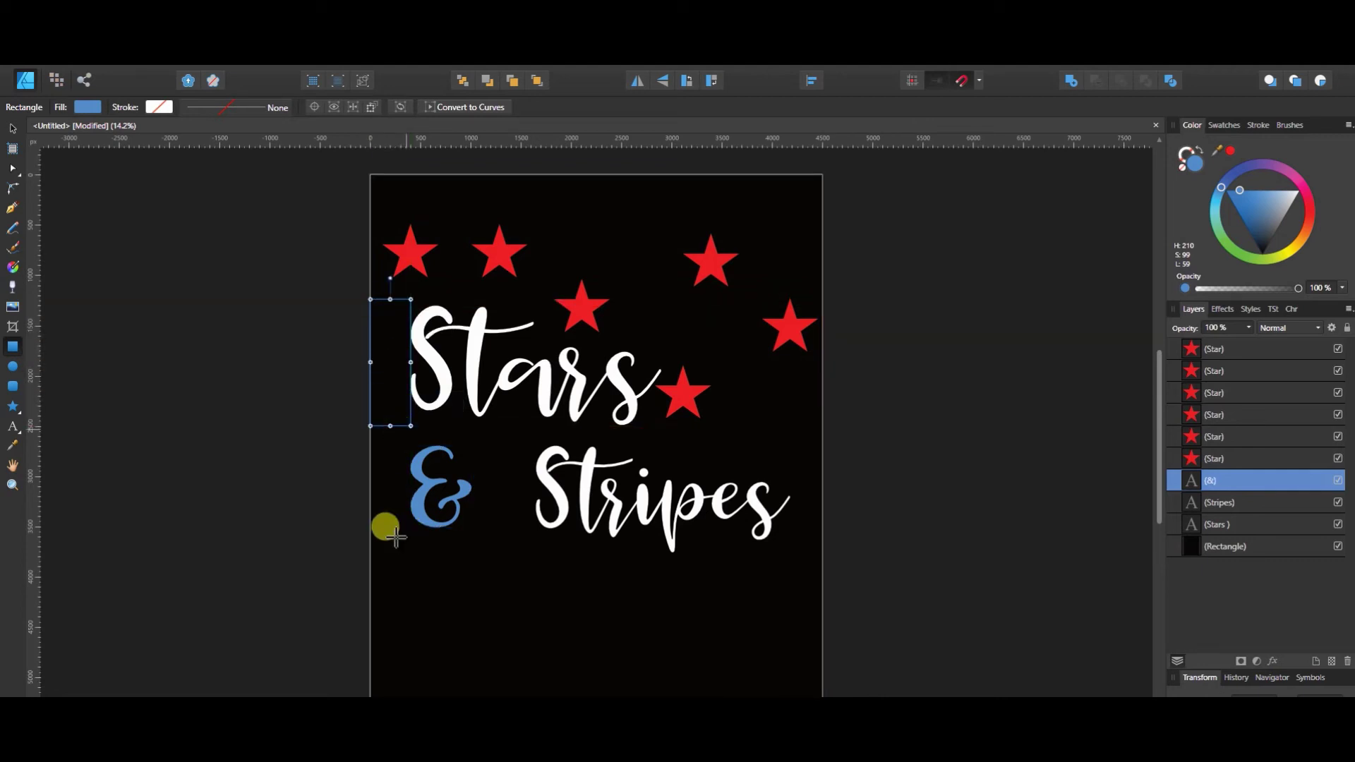
left_click(87, 107)
left_click(167, 205)
left_click_drag(167, 205, 165, 204)
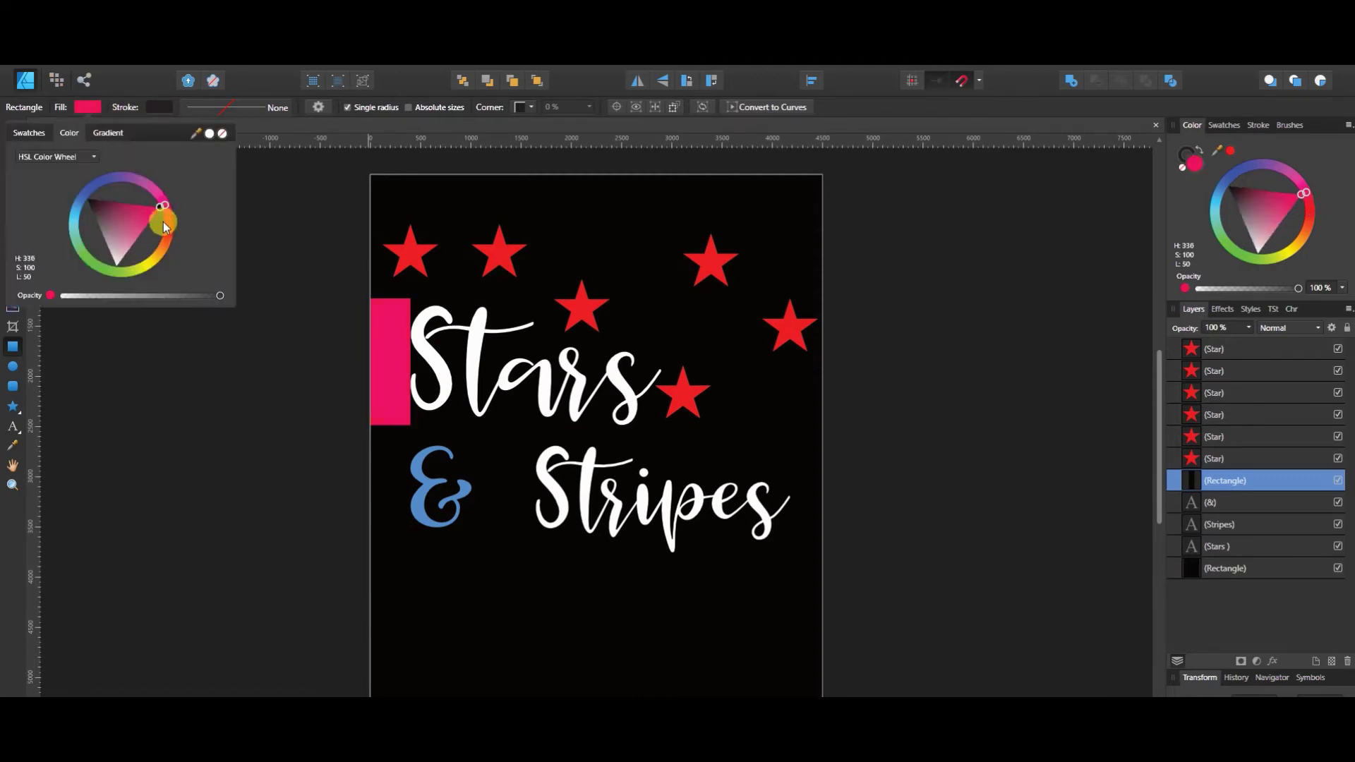
left_click(86, 106)
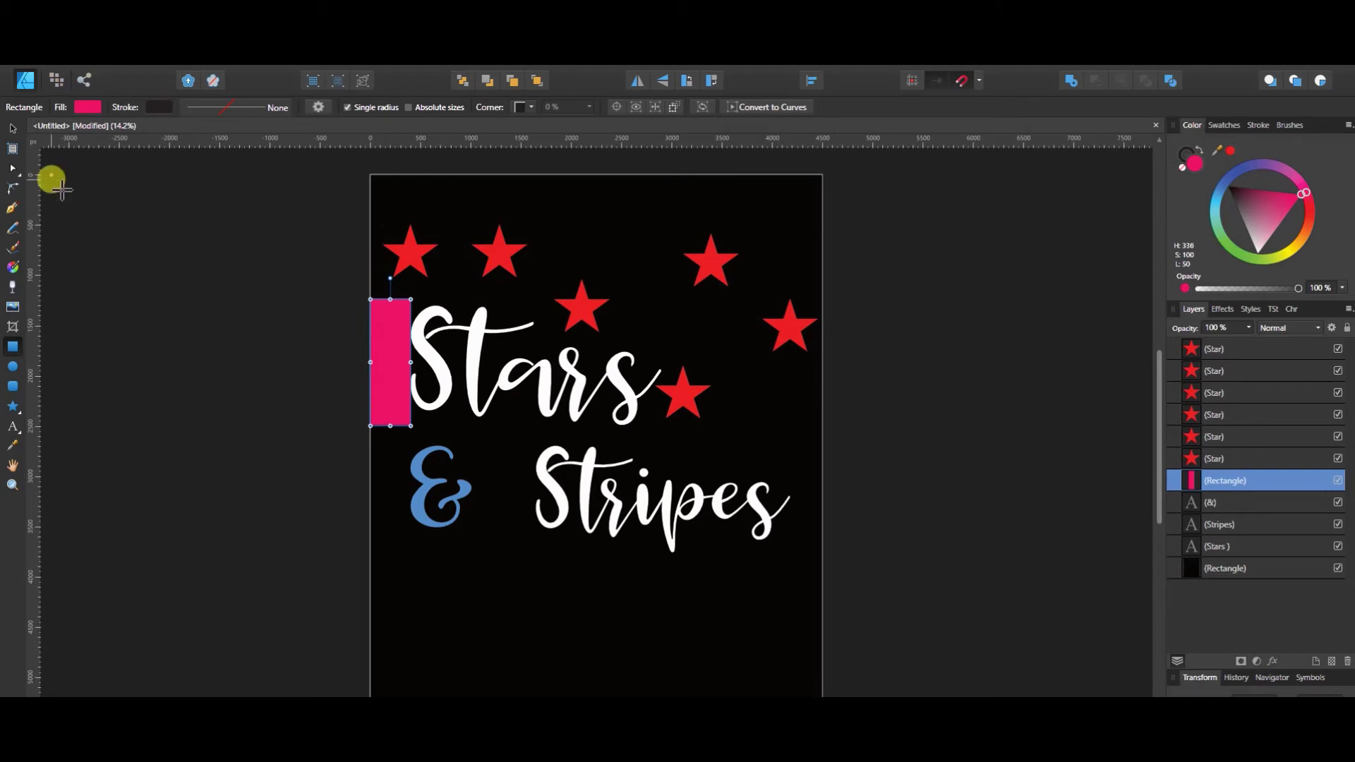
Step: Move the pink spacer to the page's right edge beside "Stripes" and shift "Stripes" left until it ends at the spacer
key("v")
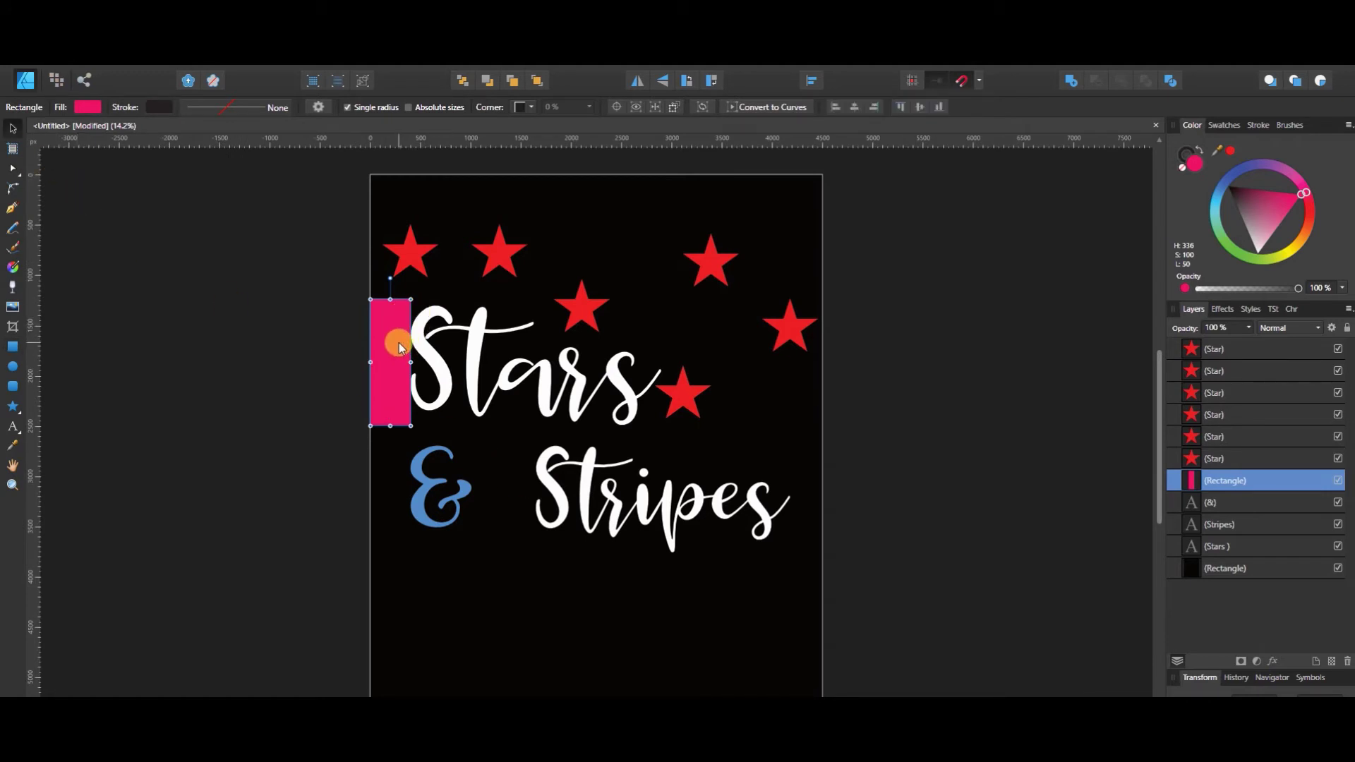
left_click_drag(400, 347, 812, 482)
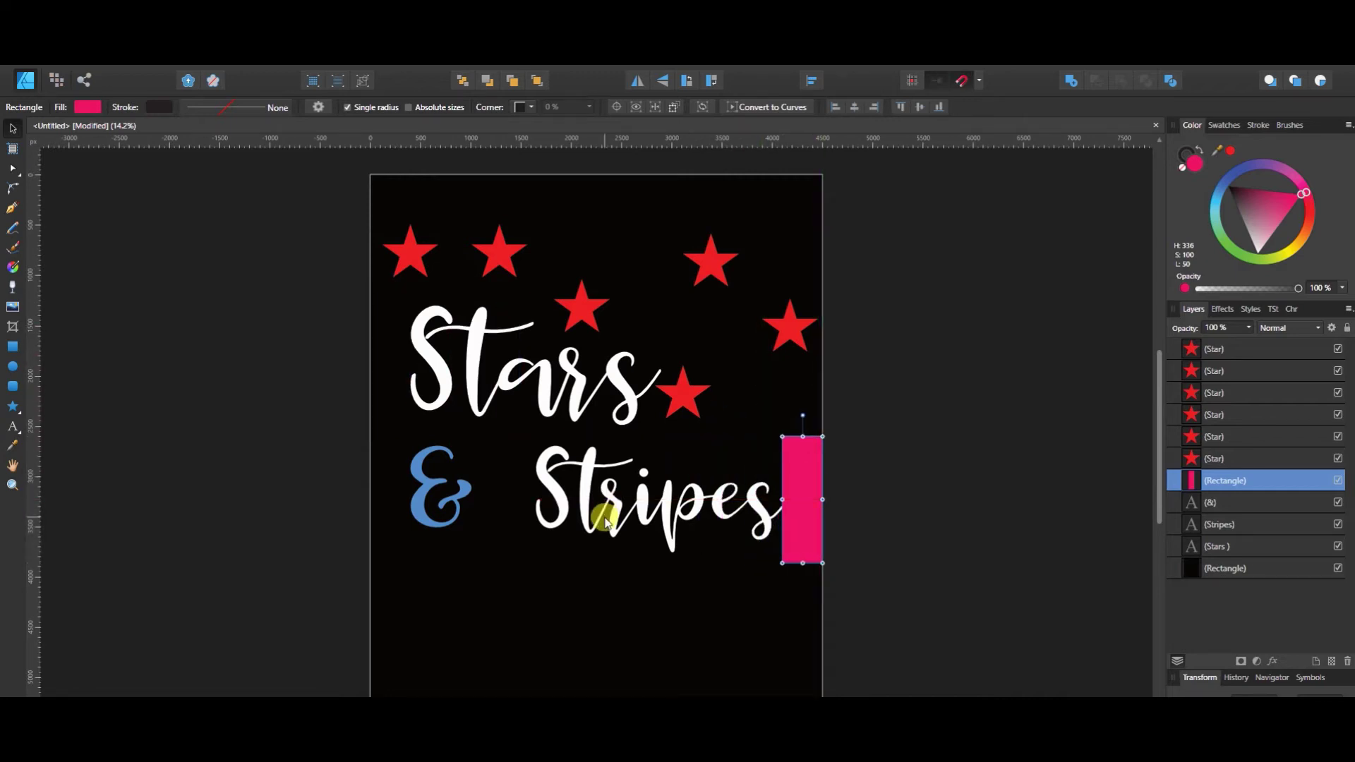
left_click(674, 510)
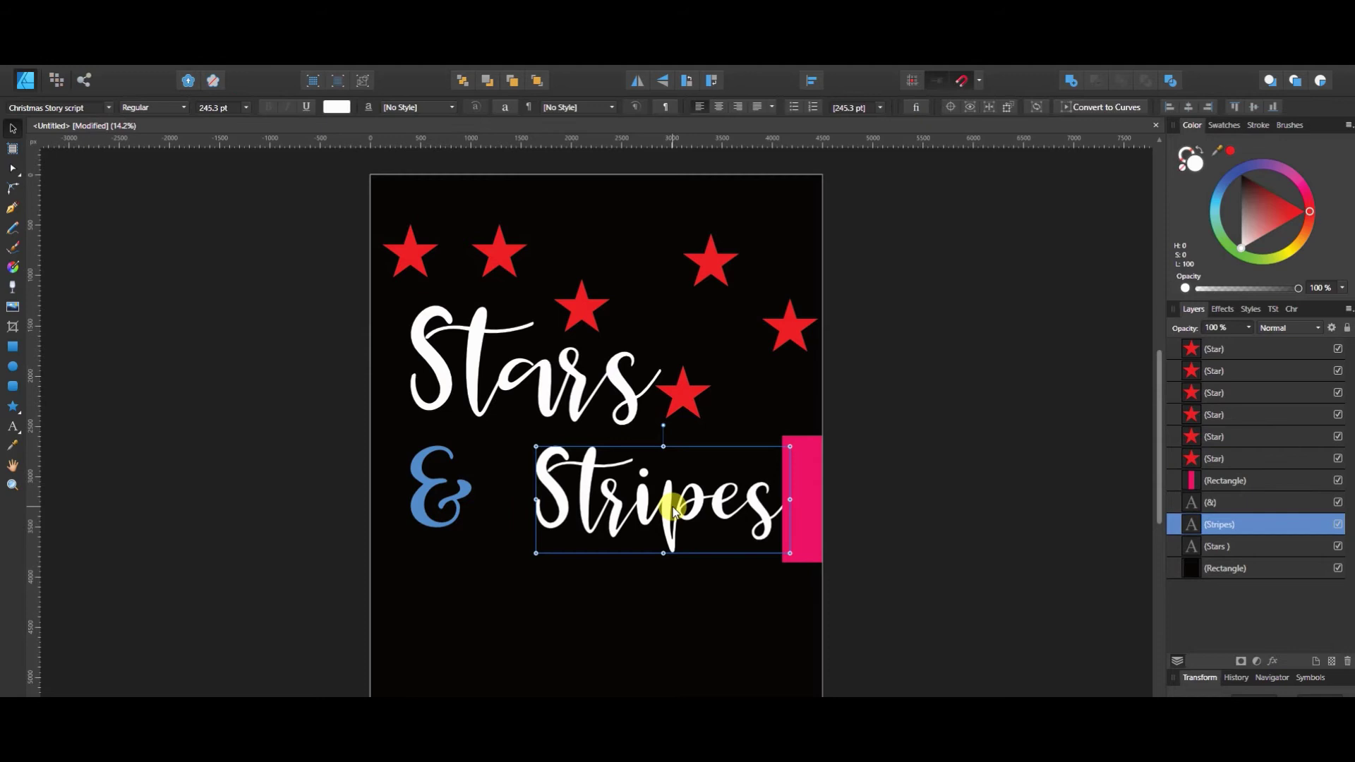
left_click_drag(673, 509, 673, 510)
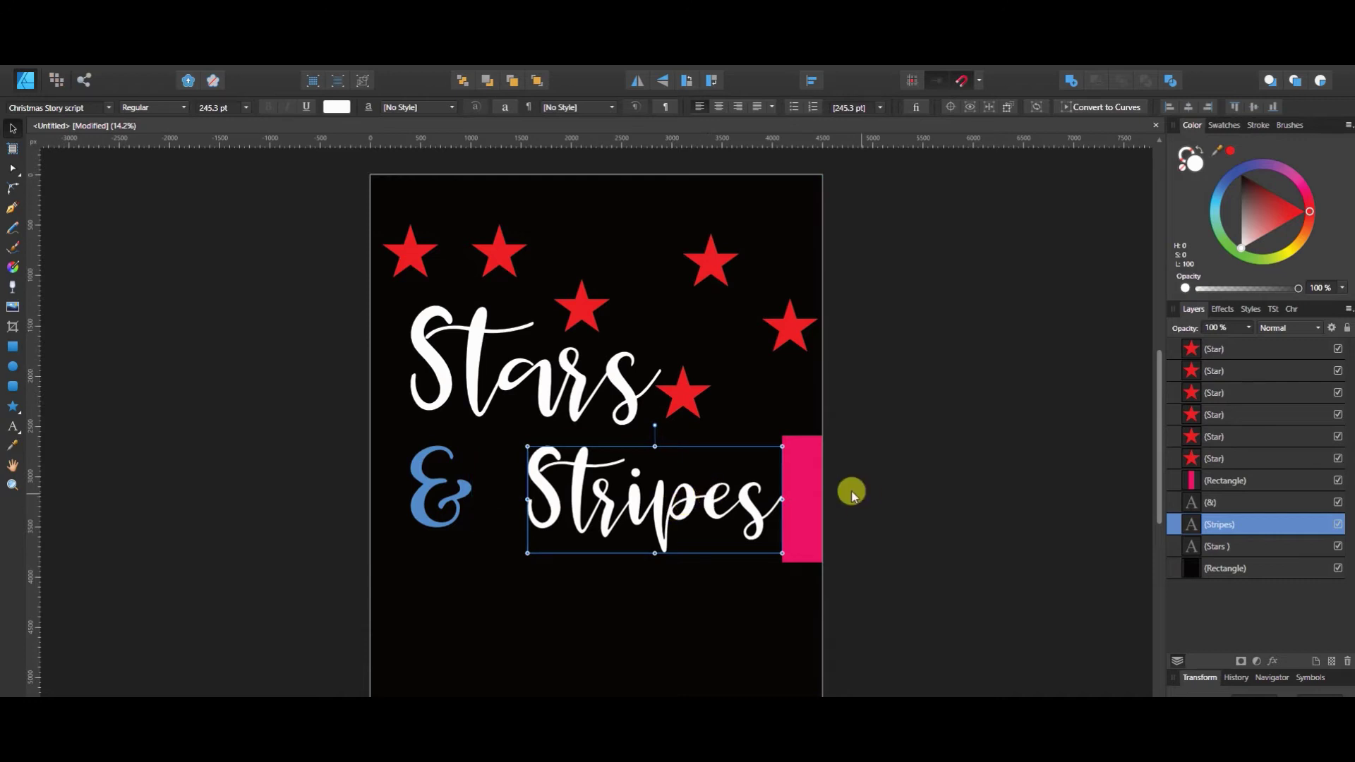
Step: Move the pink spacer to the upper page area between the stars, its lower edge level with the top of "Stars"
left_click(802, 488)
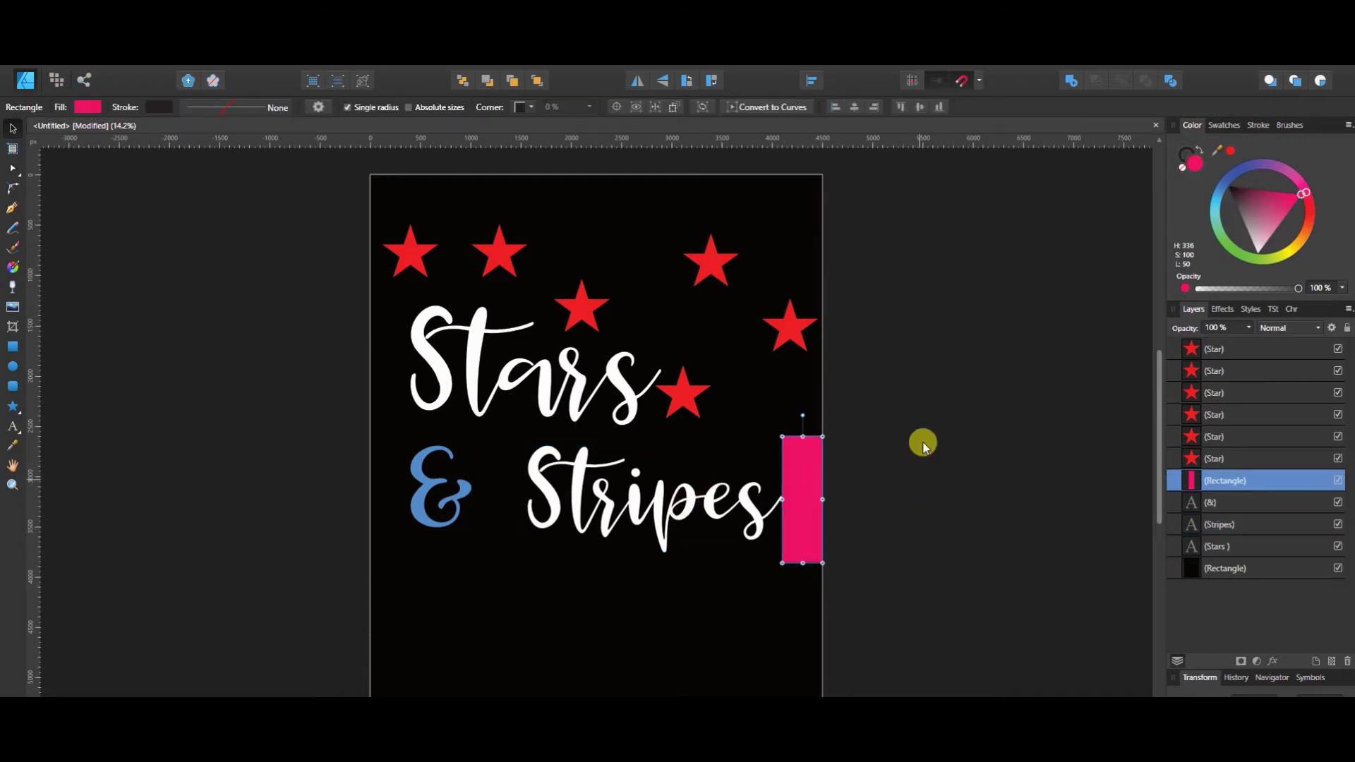
left_click_drag(797, 458, 585, 552)
left_click_drag(576, 603, 635, 199)
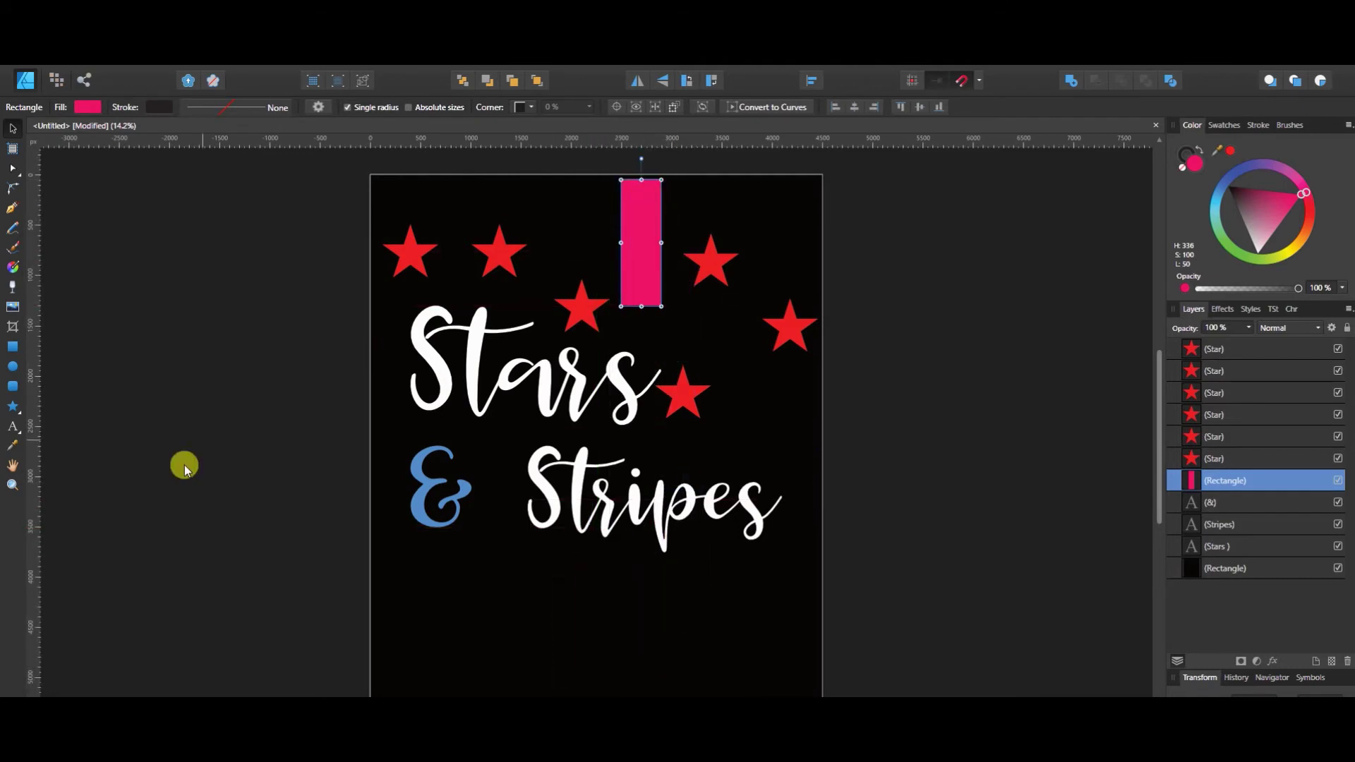
Step: Add the blue artistic text "Words" in Christmas Story script at about 165 pt and position it below "Stripes"
left_click(12, 426)
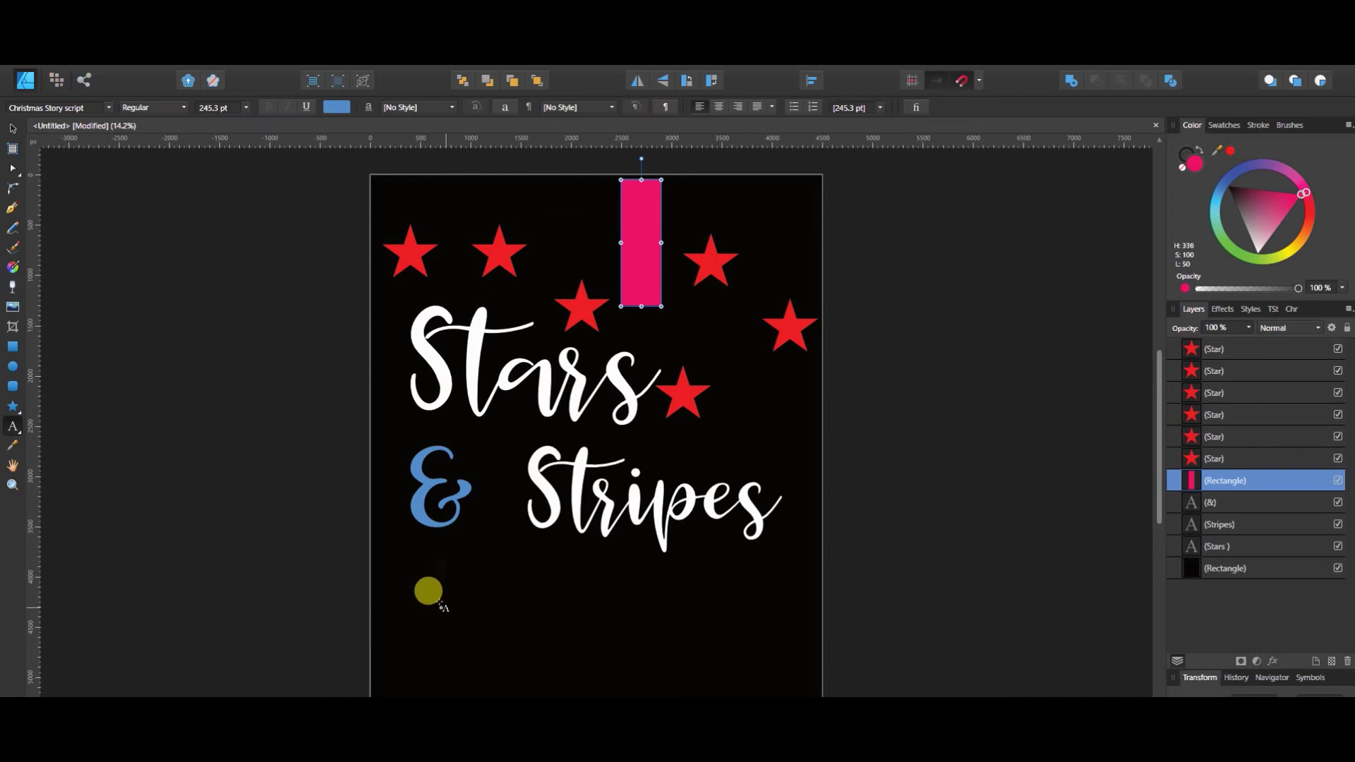
left_click_drag(445, 606, 523, 642)
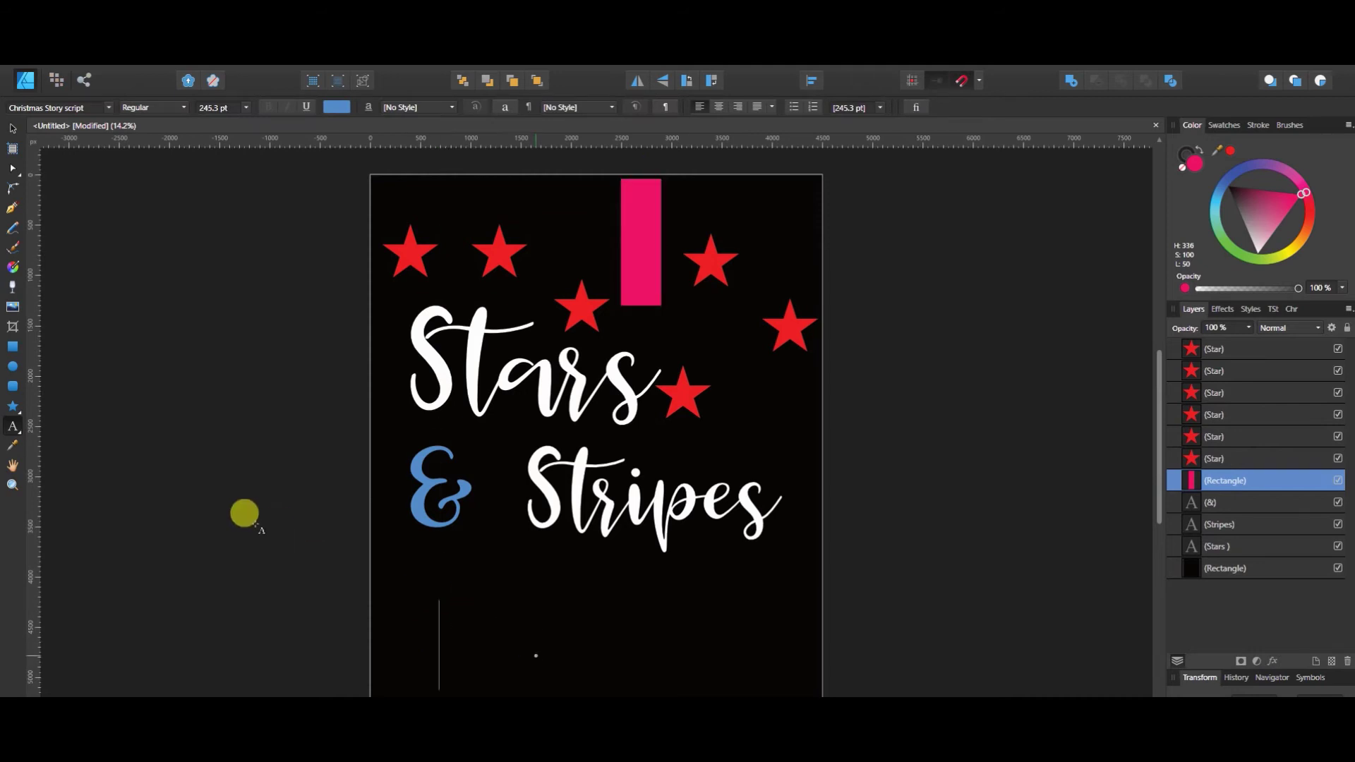
type("Wrods")
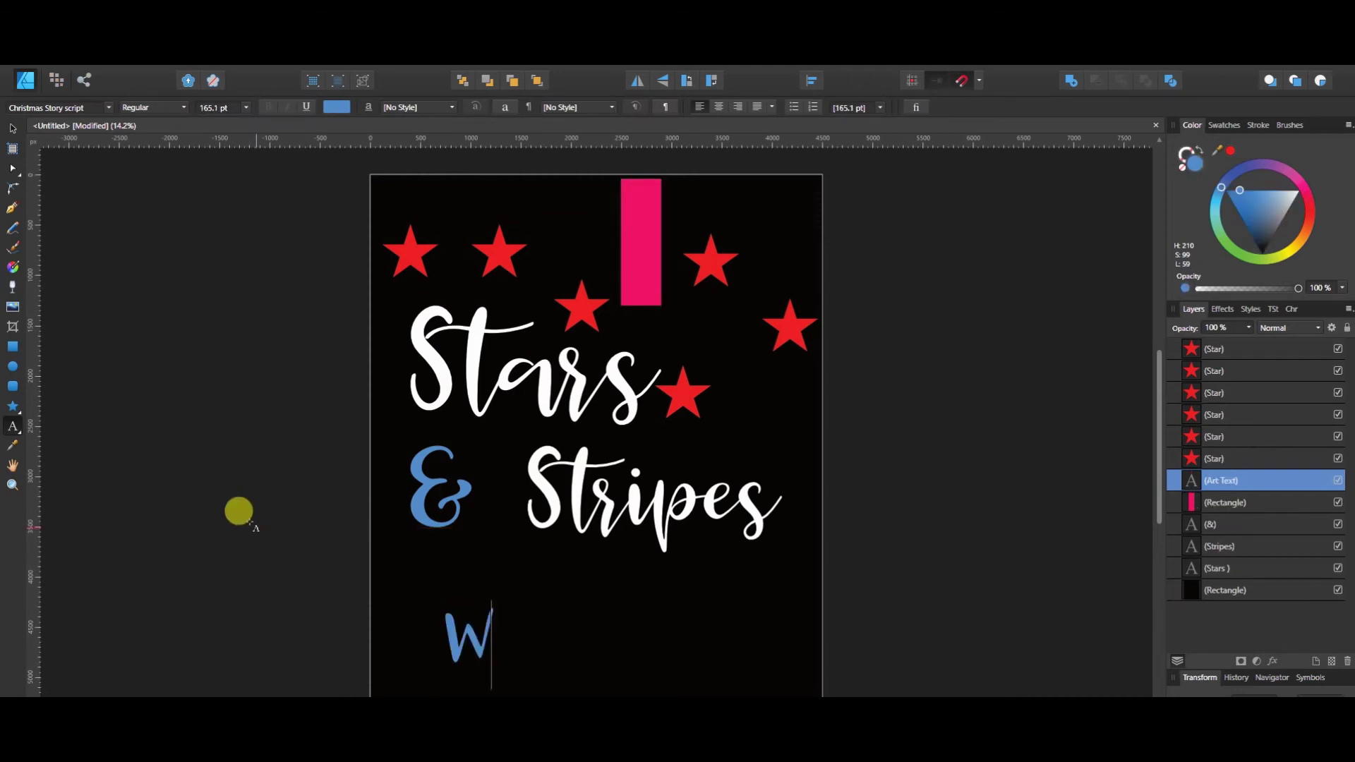
key("Escape")
key("BackSpace")
key("BackSpace")
key("BackSpace")
key("BackSpace")
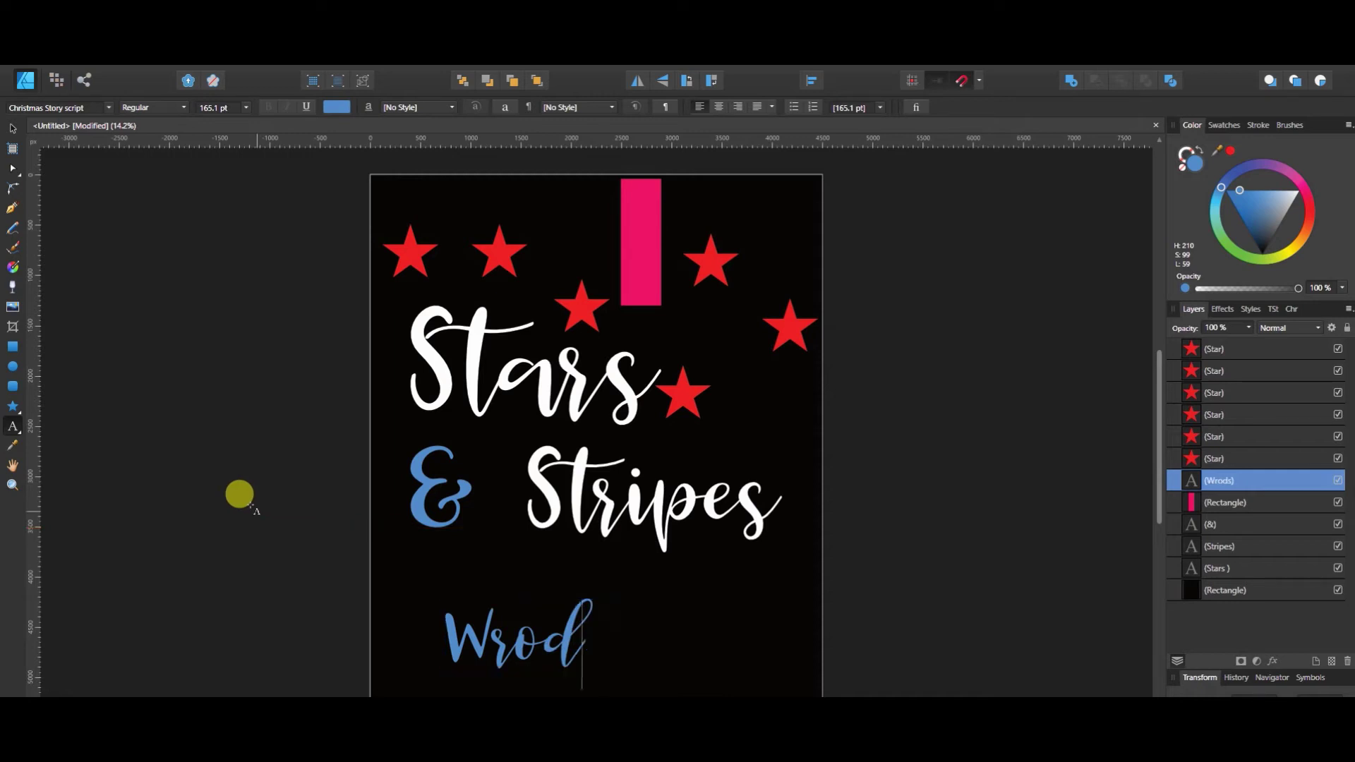
type("ords")
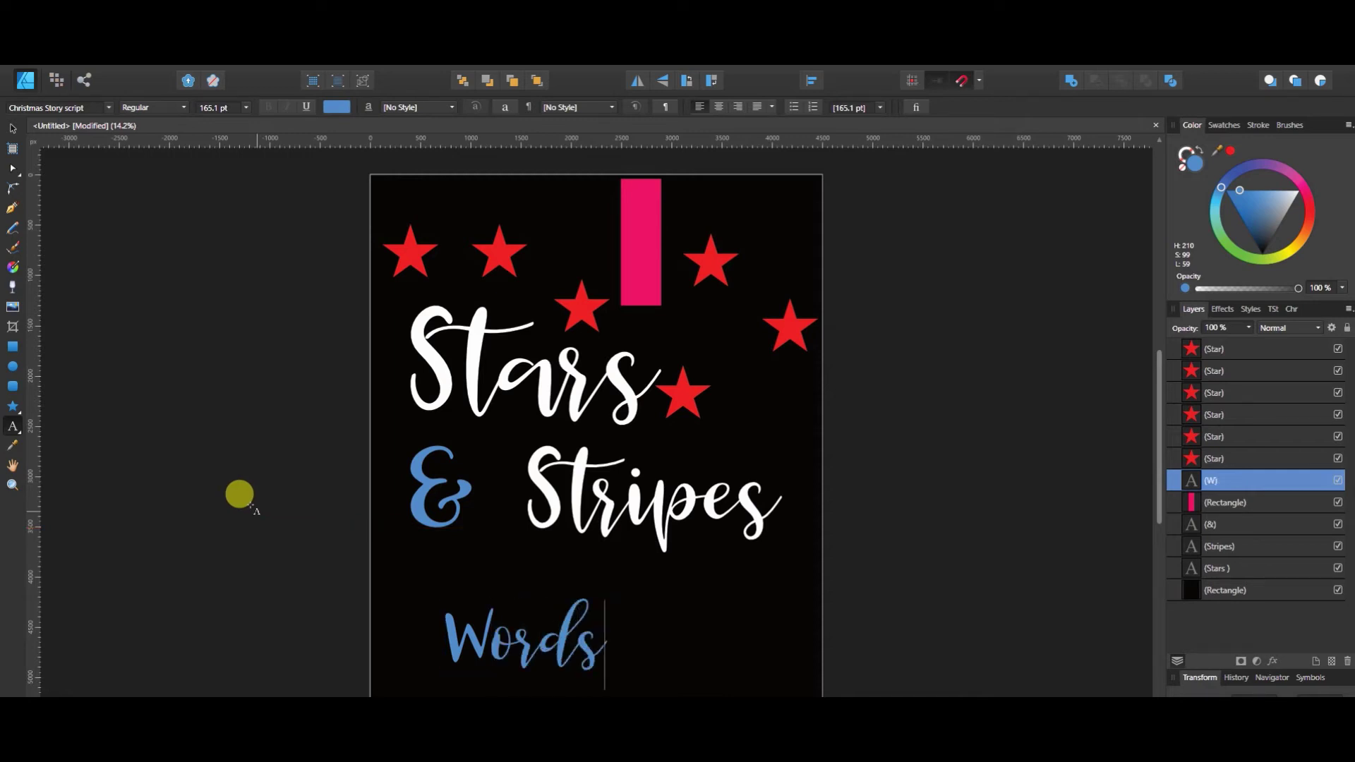
key("Escape")
left_click(12, 129)
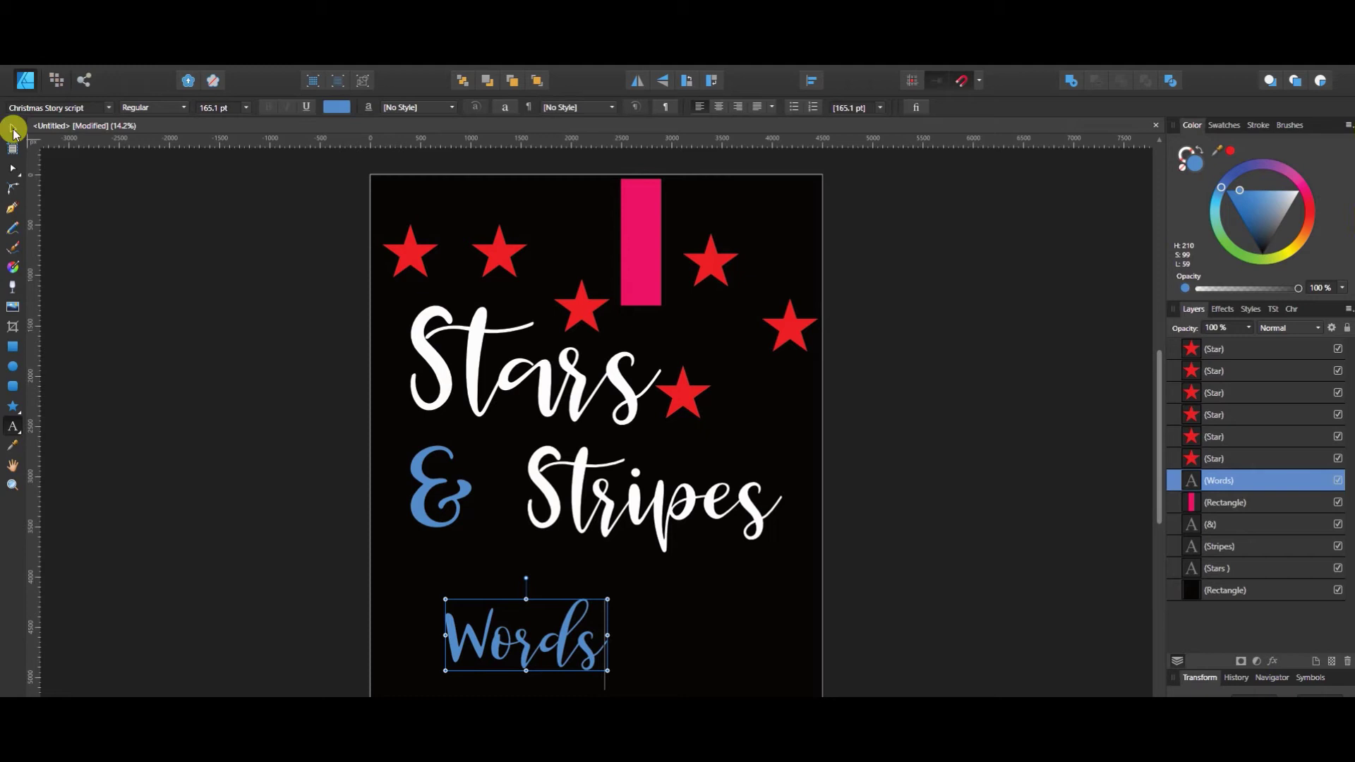
left_click_drag(514, 638, 616, 625)
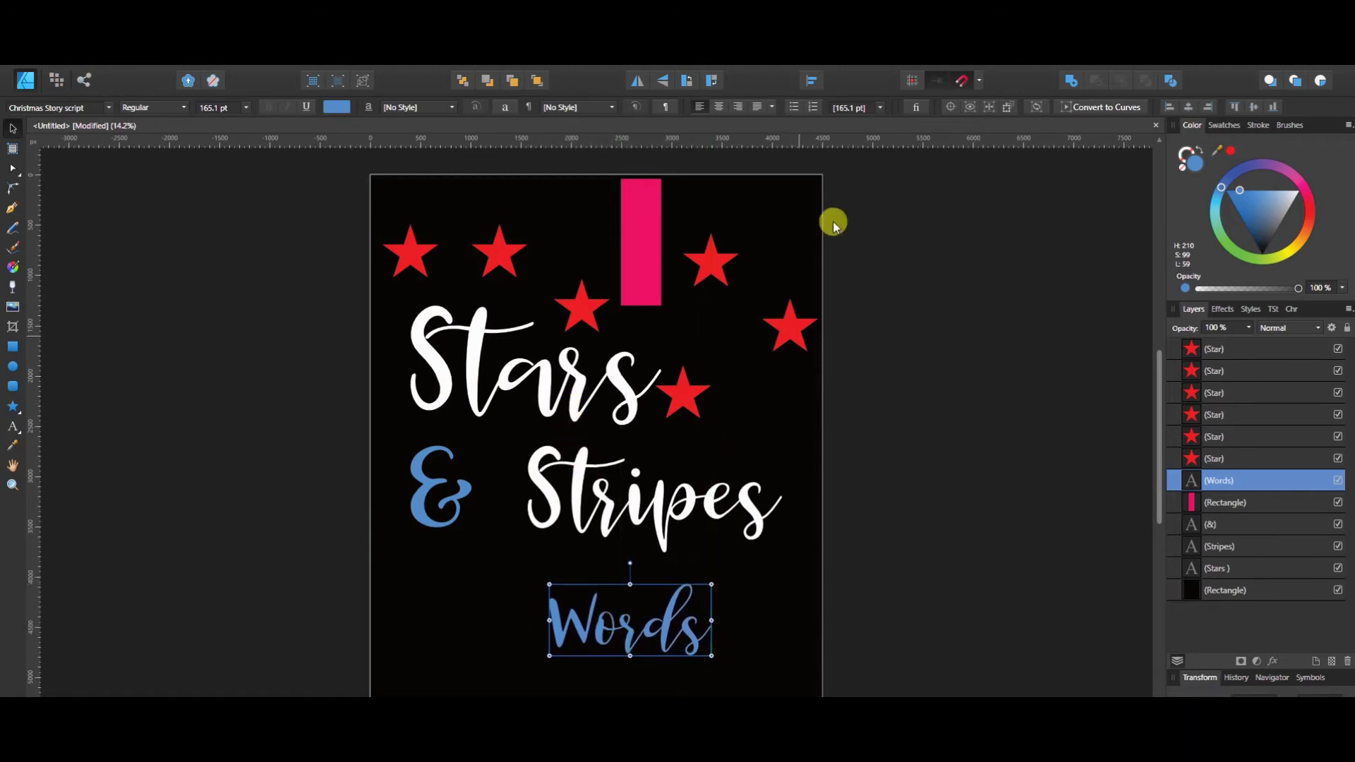
Step: Rotate the pink spacer 90° so it lies flat, halve its height, and place it directly beneath "Stripes"
left_click_drag(644, 243, 660, 365)
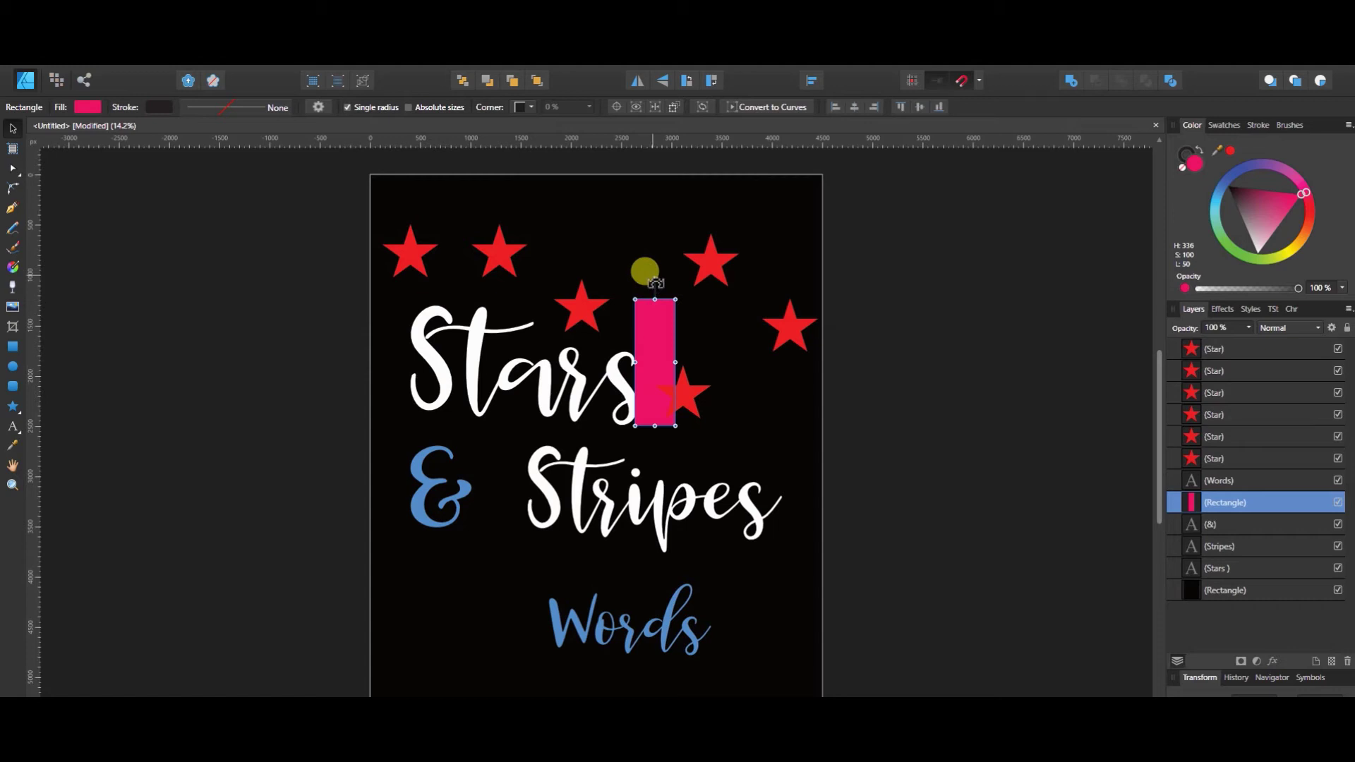
left_click_drag(655, 283, 596, 355)
key("ctrl+z")
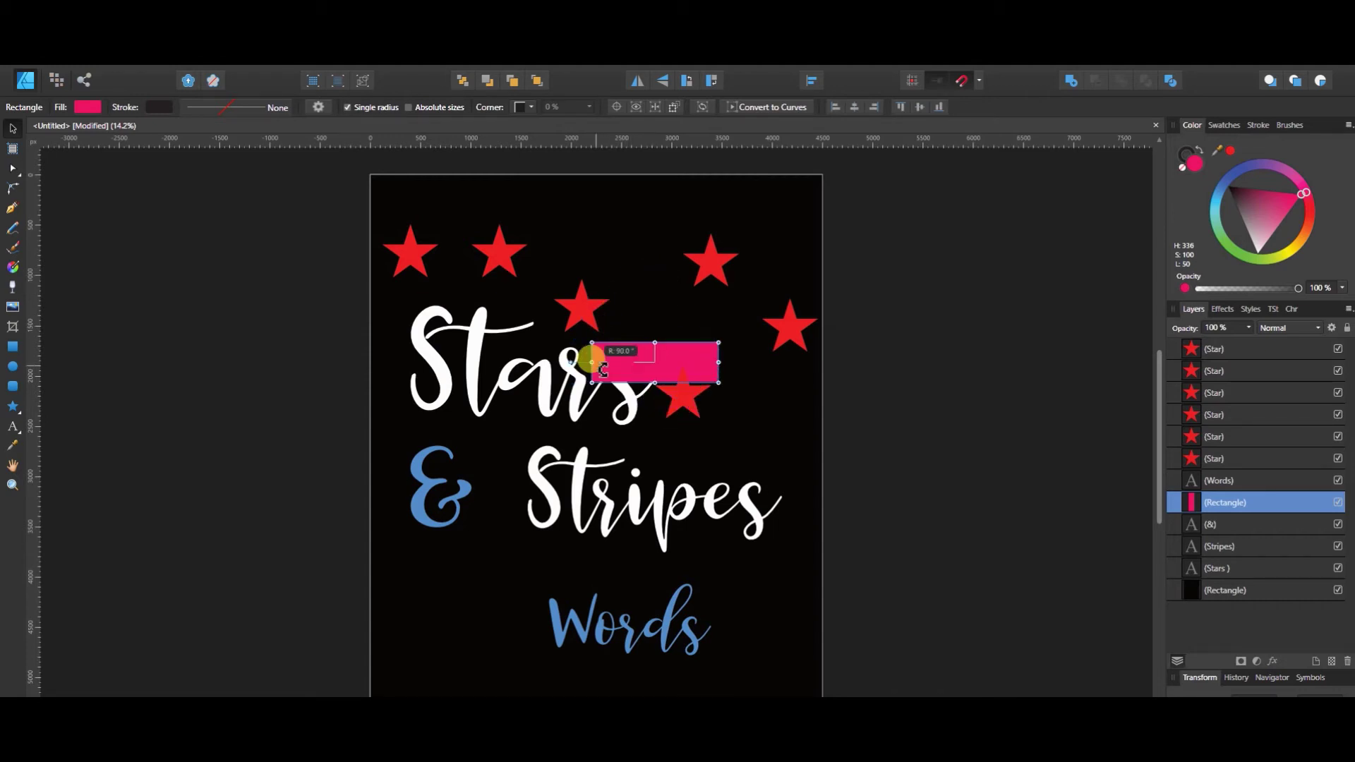
left_click_drag(685, 359, 583, 451)
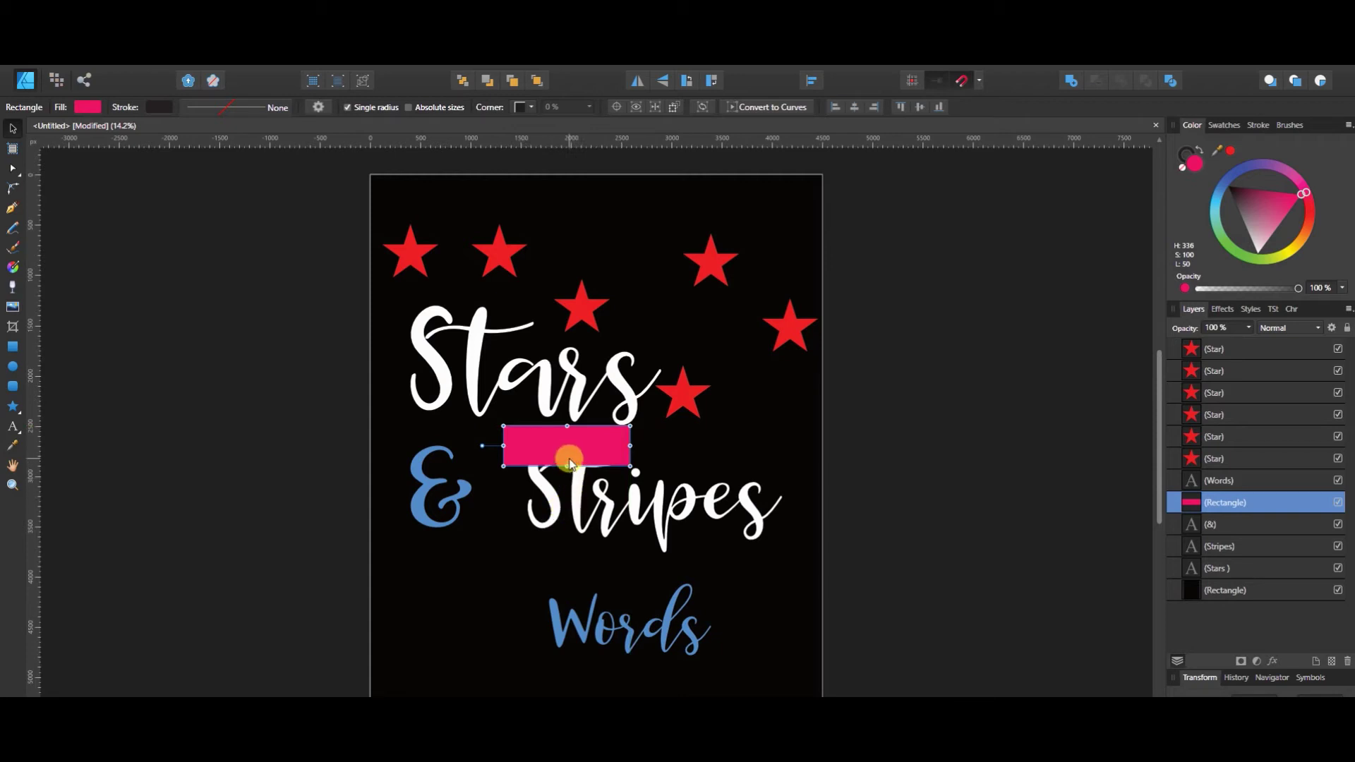
left_click_drag(570, 463, 613, 566)
Step: Move "Words" up against the spacer's lower edge and shift it right until it ends level with "Stripes"
left_click(630, 631)
left_click_drag(631, 633, 630, 630)
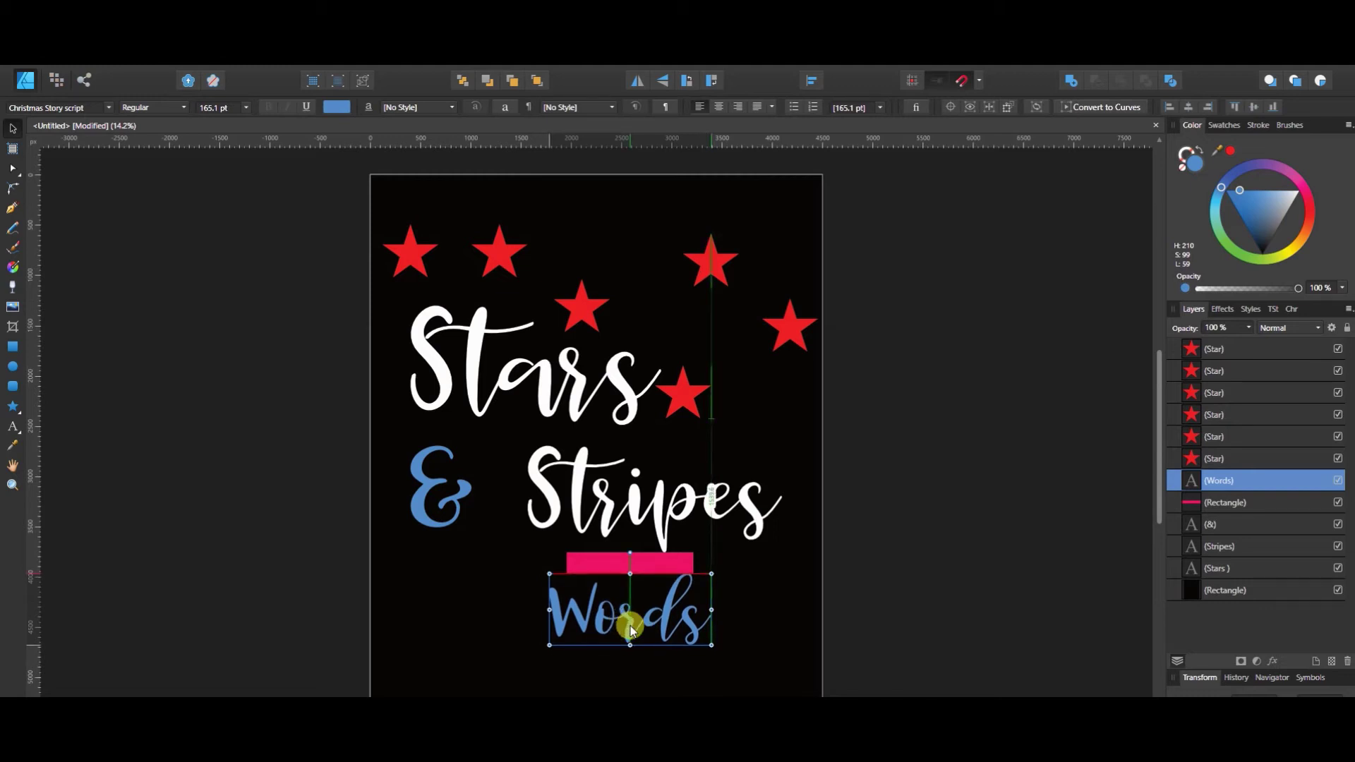
left_click_drag(631, 630, 630, 630)
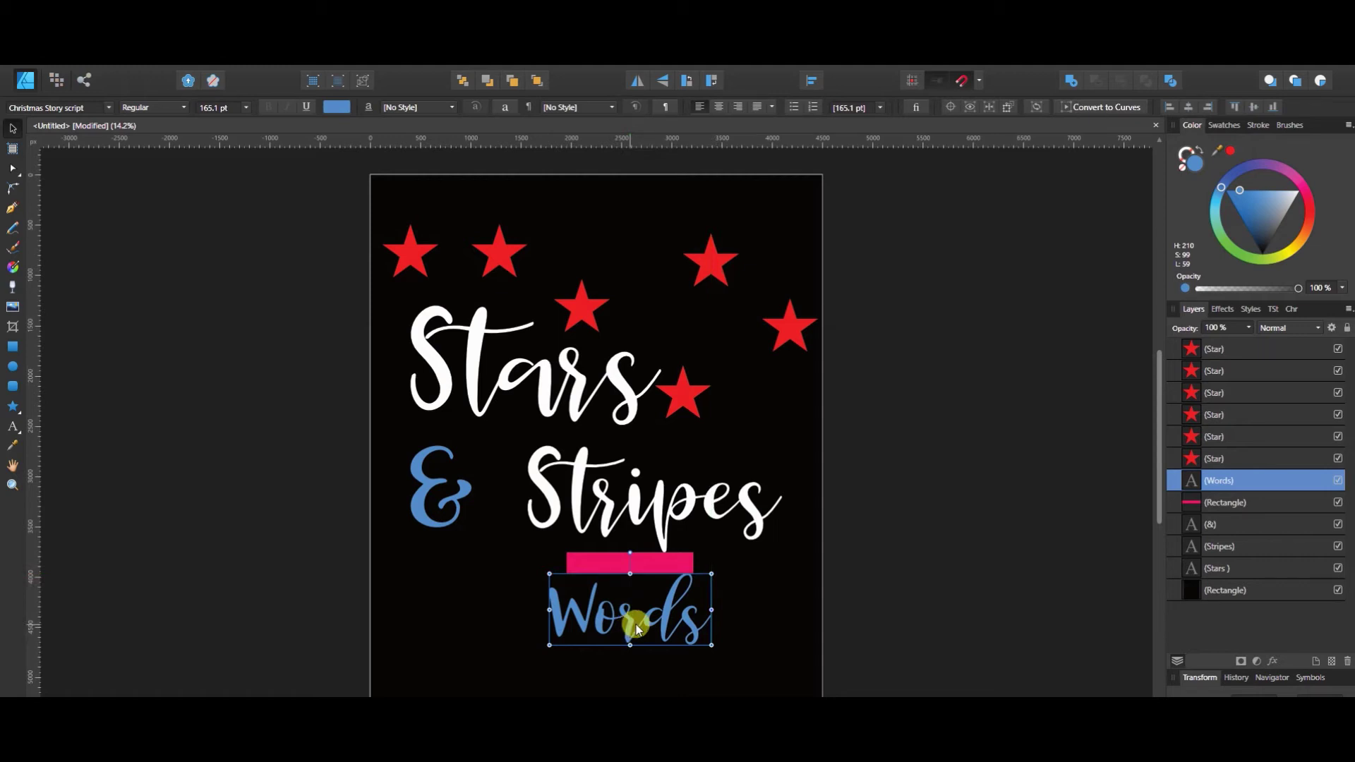
left_click_drag(644, 620, 714, 619)
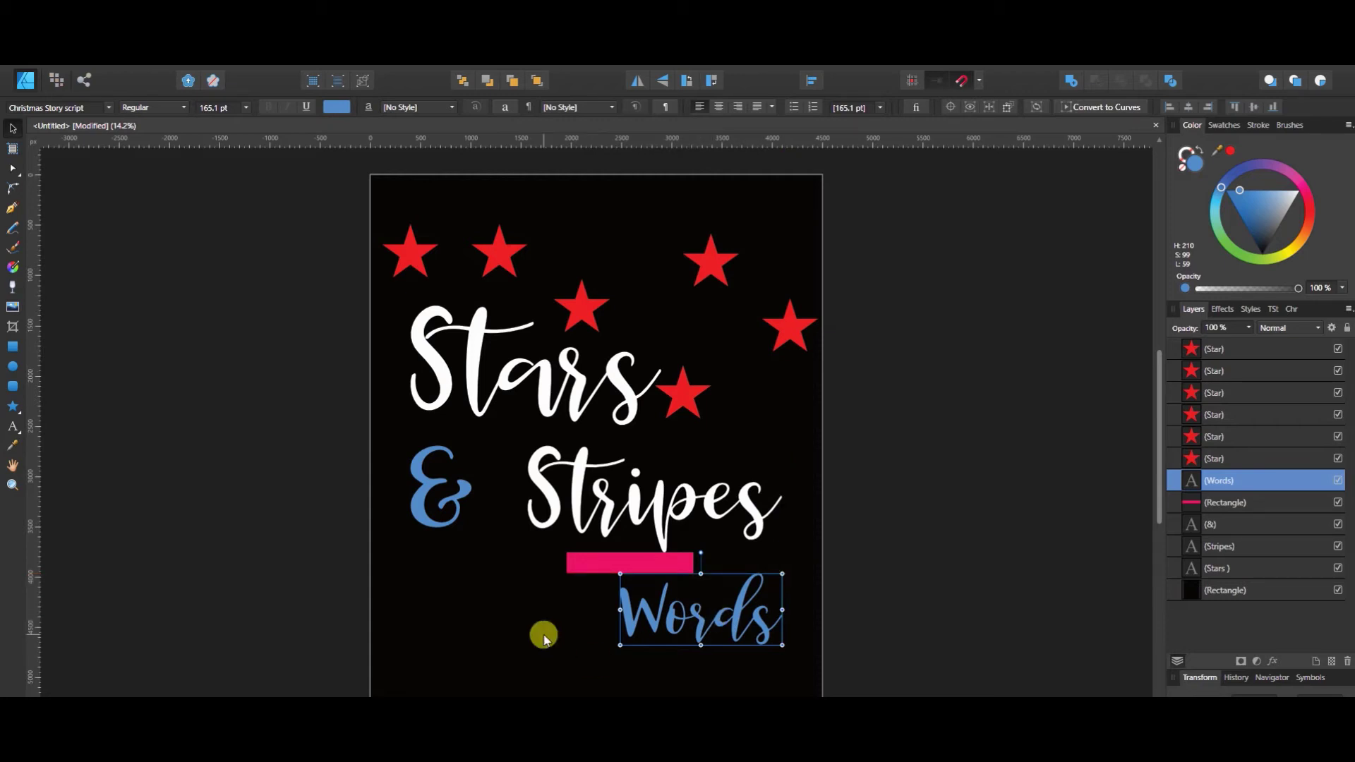
Step: Delete the pink spacer and the "Words" text
left_click(592, 564)
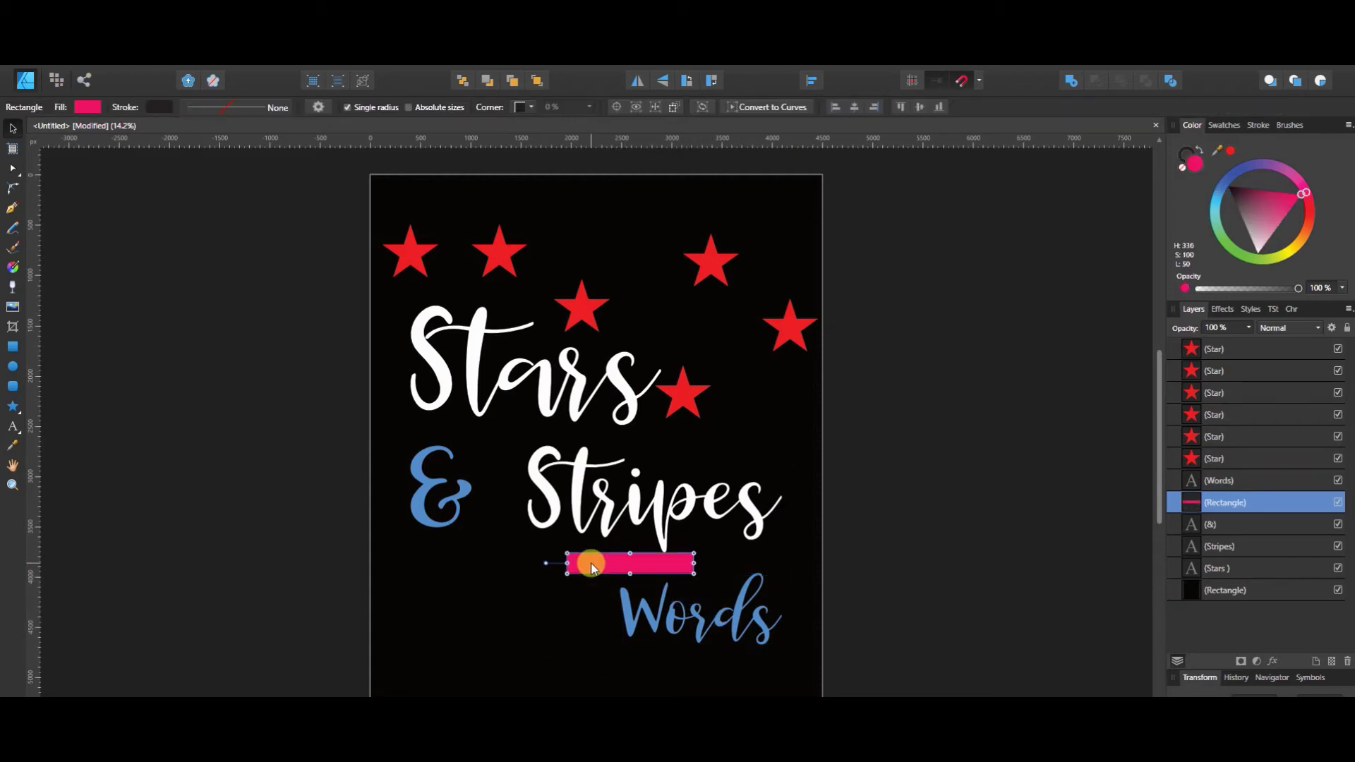
key("Delete")
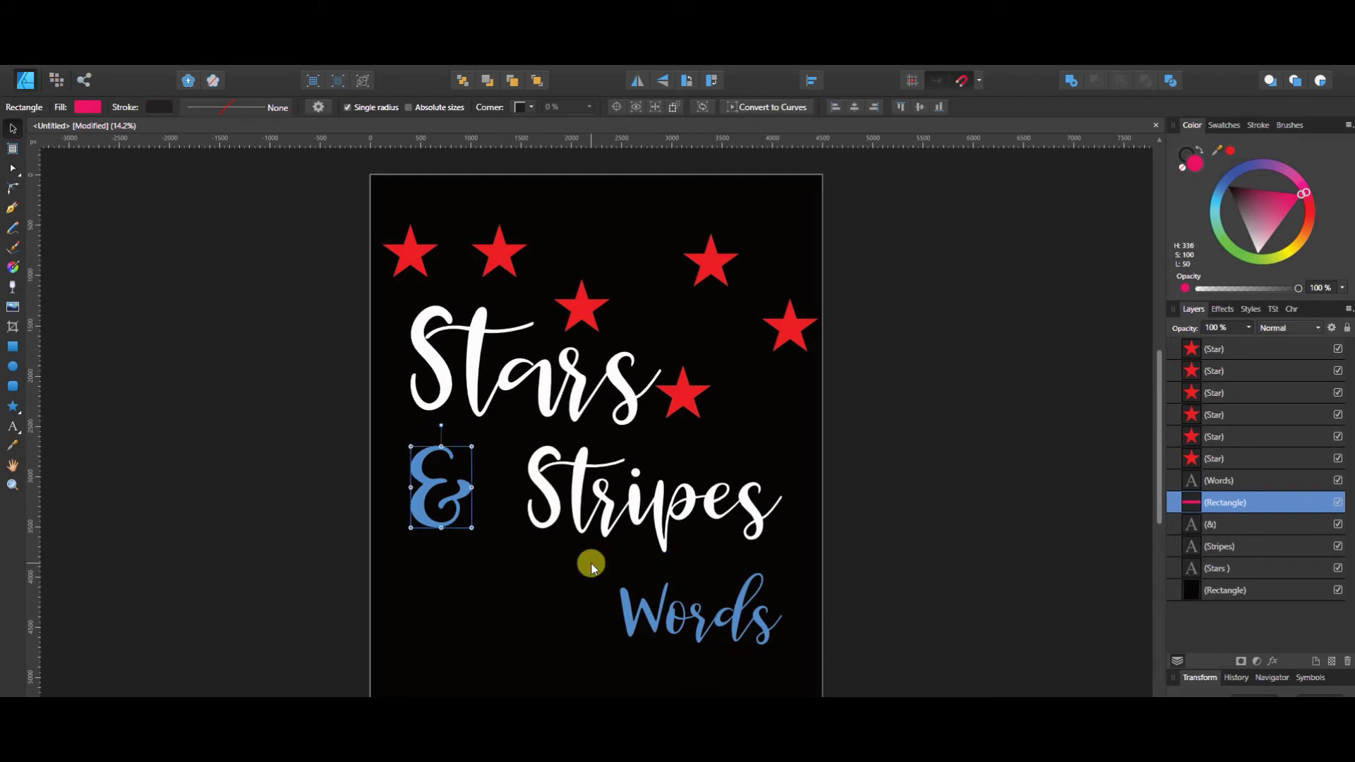
left_click(655, 622)
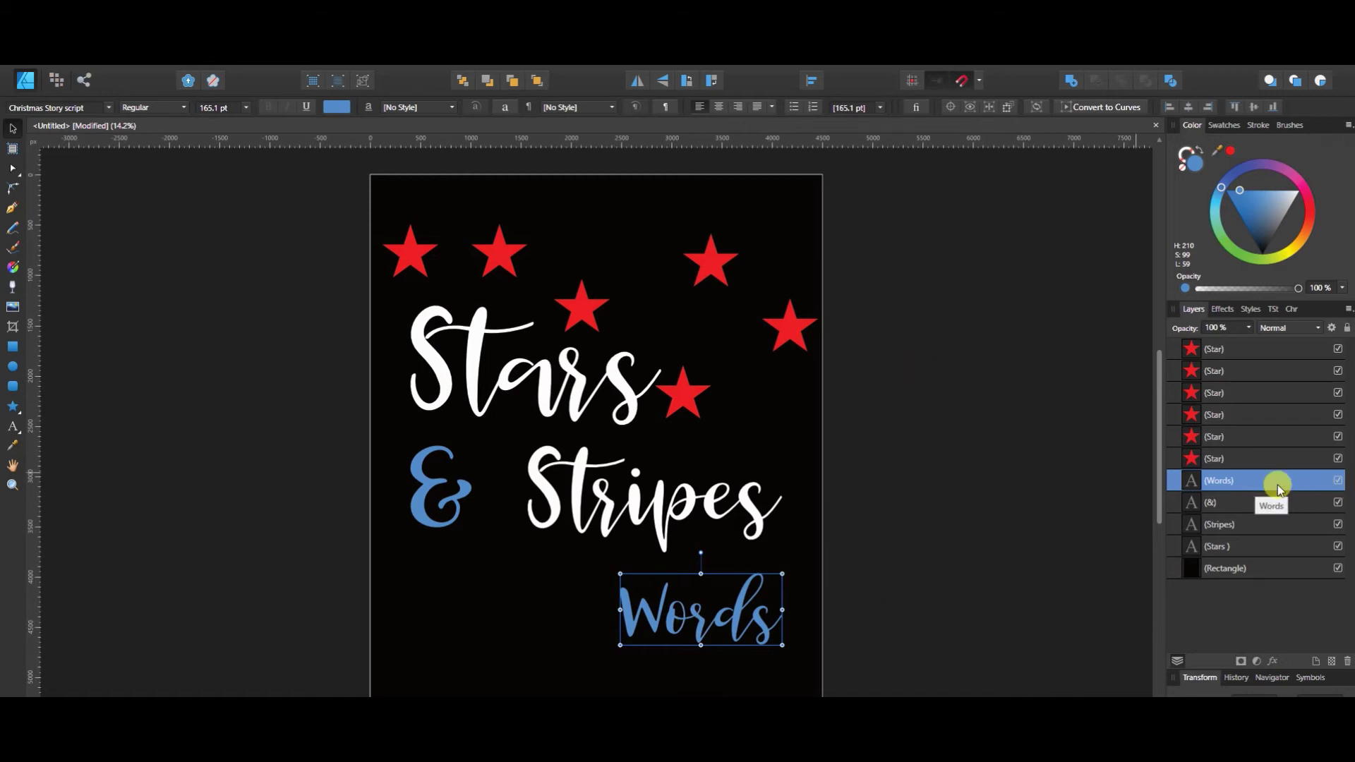
key("Delete")
left_click(981, 510)
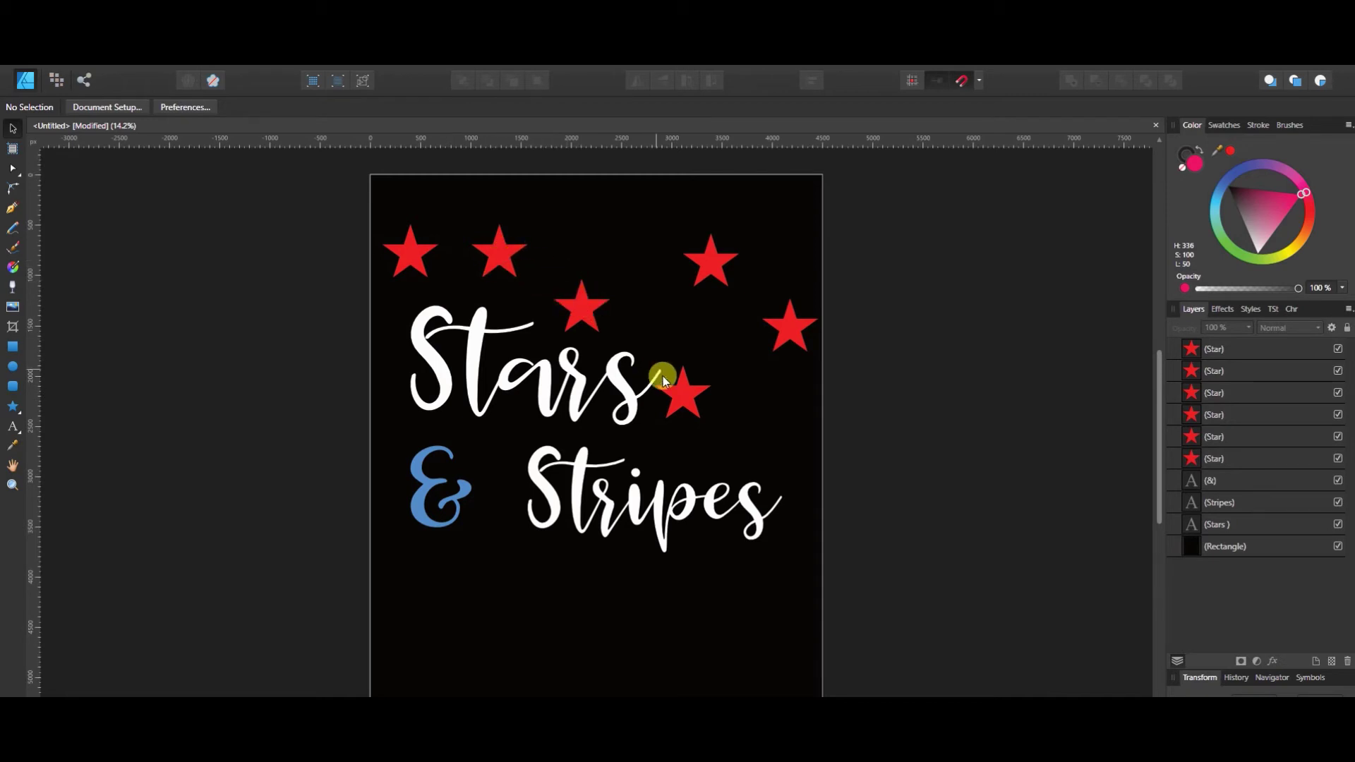
Step: Try to resize the red star beside the end of "Stars" by its corner
left_click(683, 405)
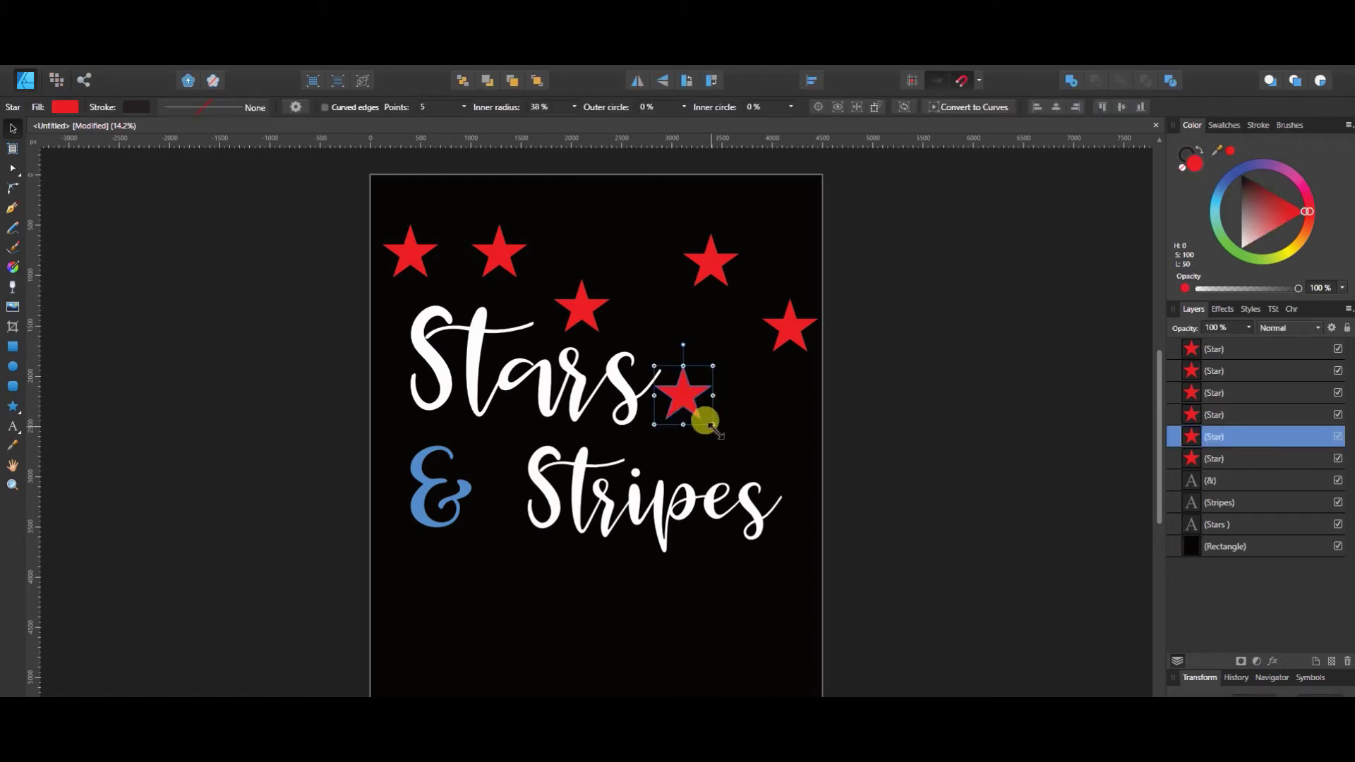
mouse_move(712, 425)
left_mouse_down()
mouse_move(687, 397)
mouse_move(771, 453)
mouse_move(736, 429)
left_mouse_up()
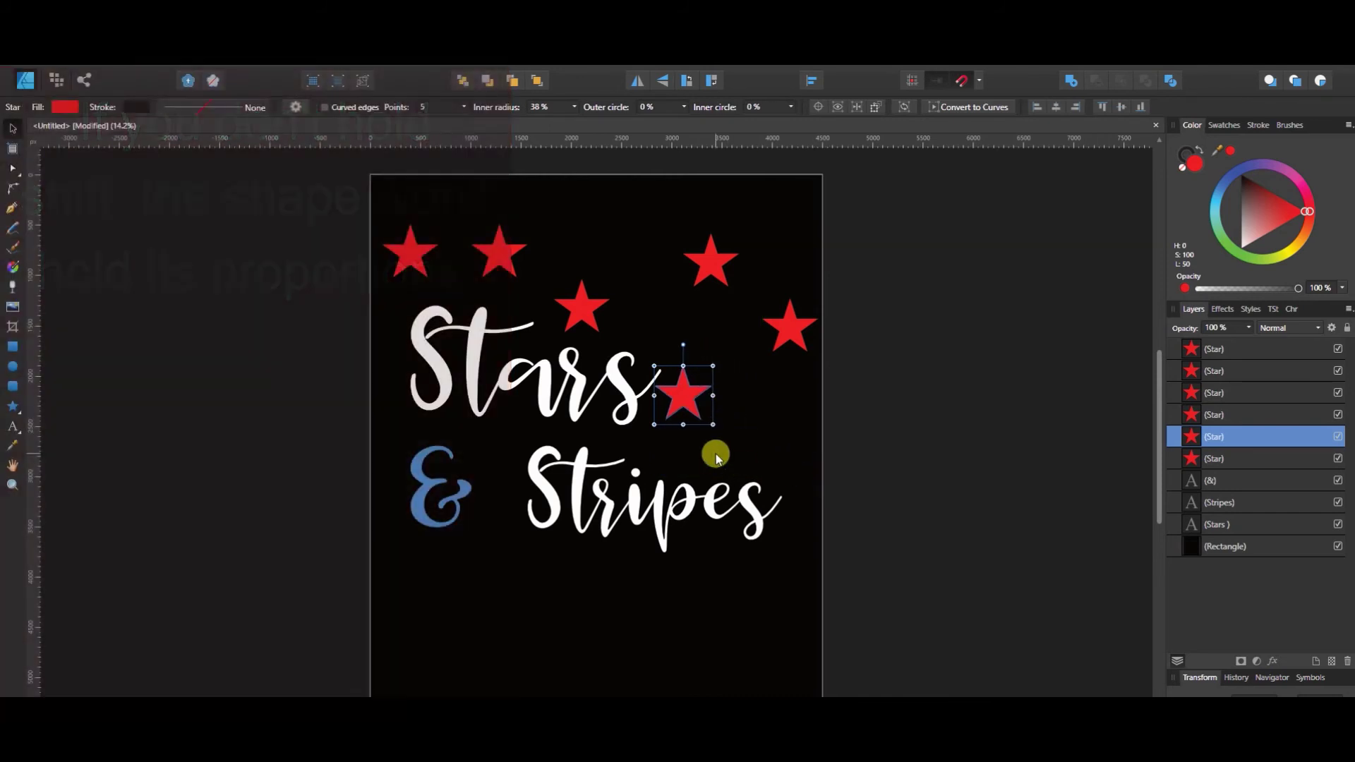
Step: Hide the black background rectangle so that the artwork sits on a transparent page
left_click(1219, 548)
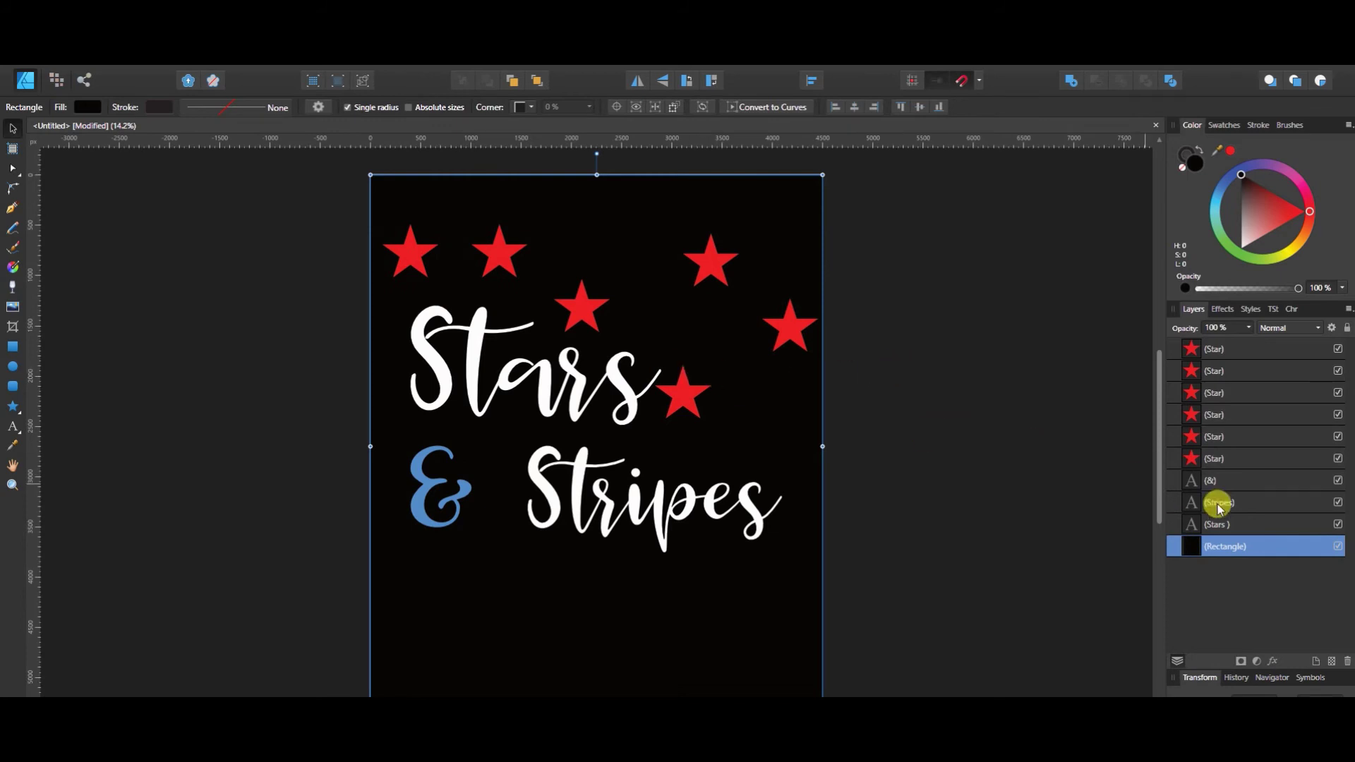
left_click(1338, 546)
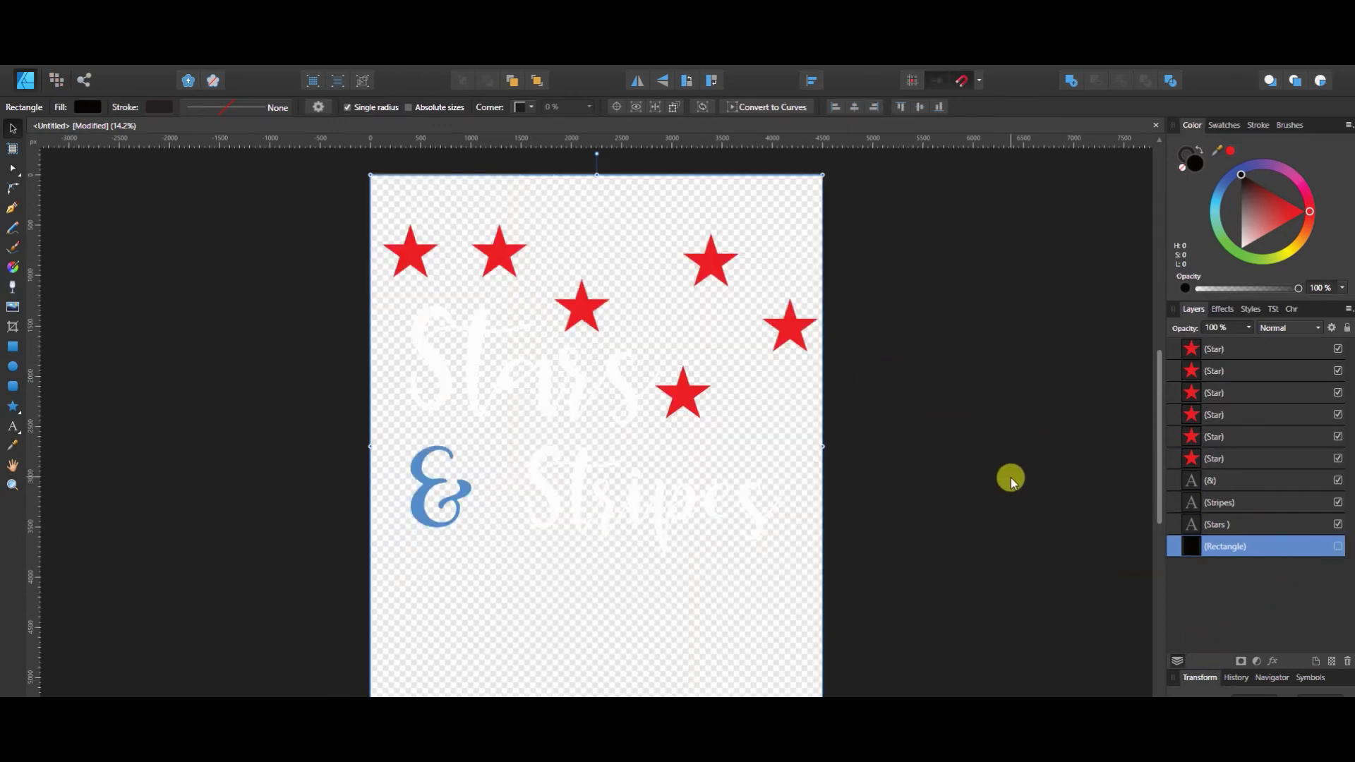
left_click(1338, 547)
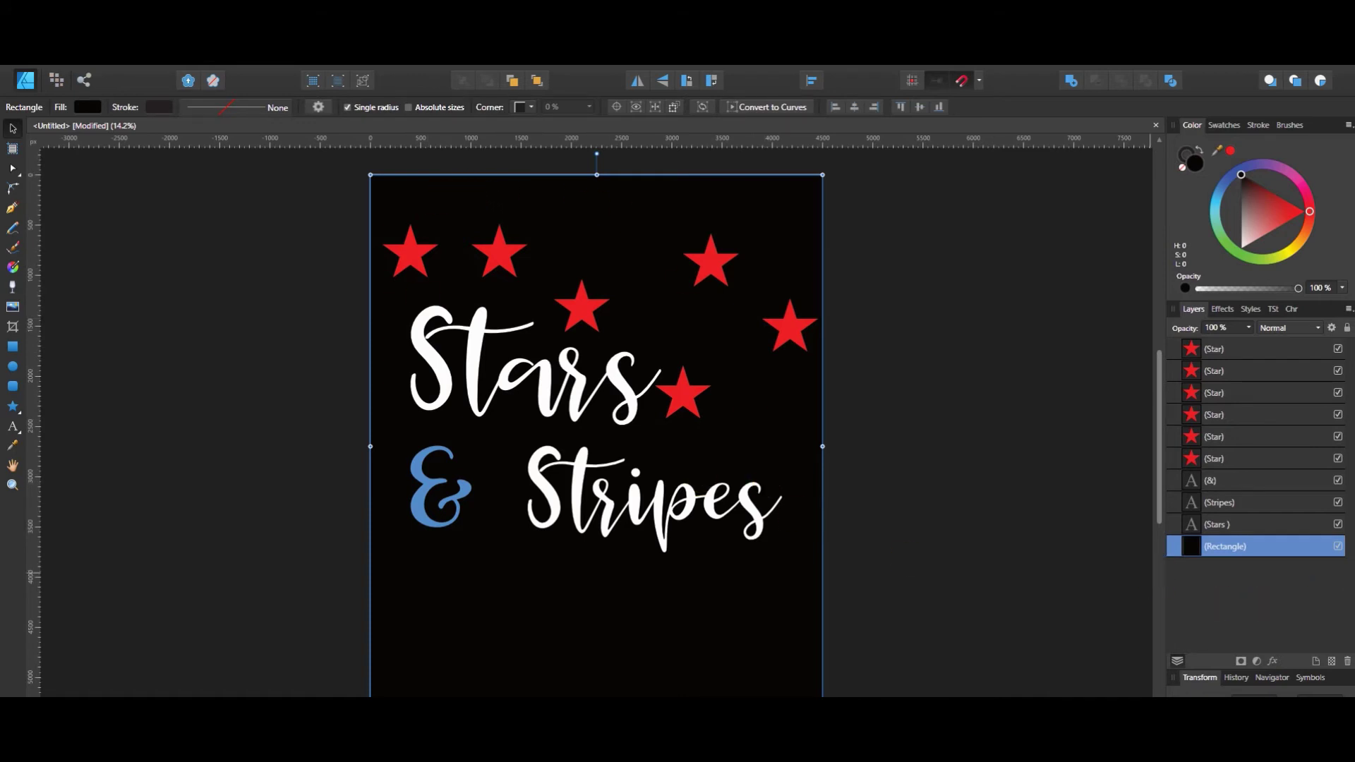
left_click(1337, 546)
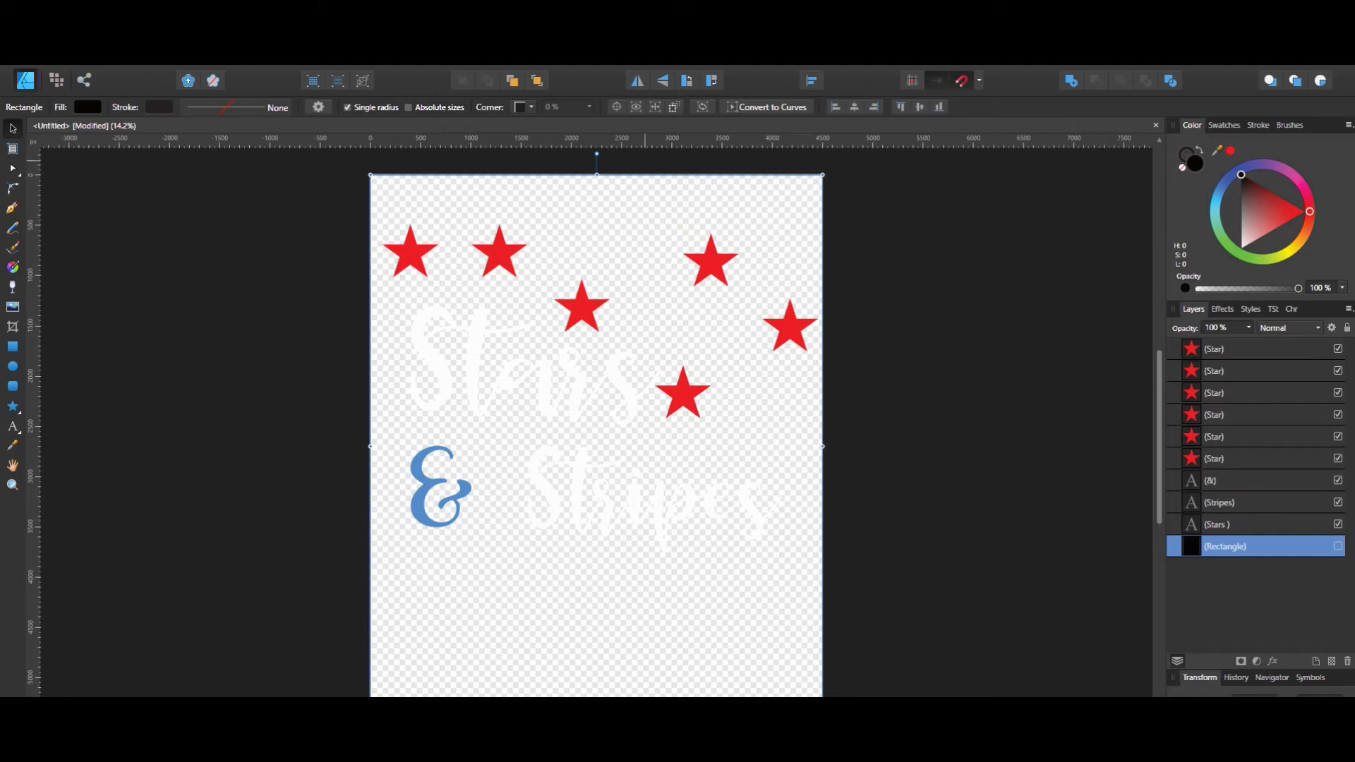
Step: Examine the export settings for the whole document and close them without exporting
left_click(11, 56)
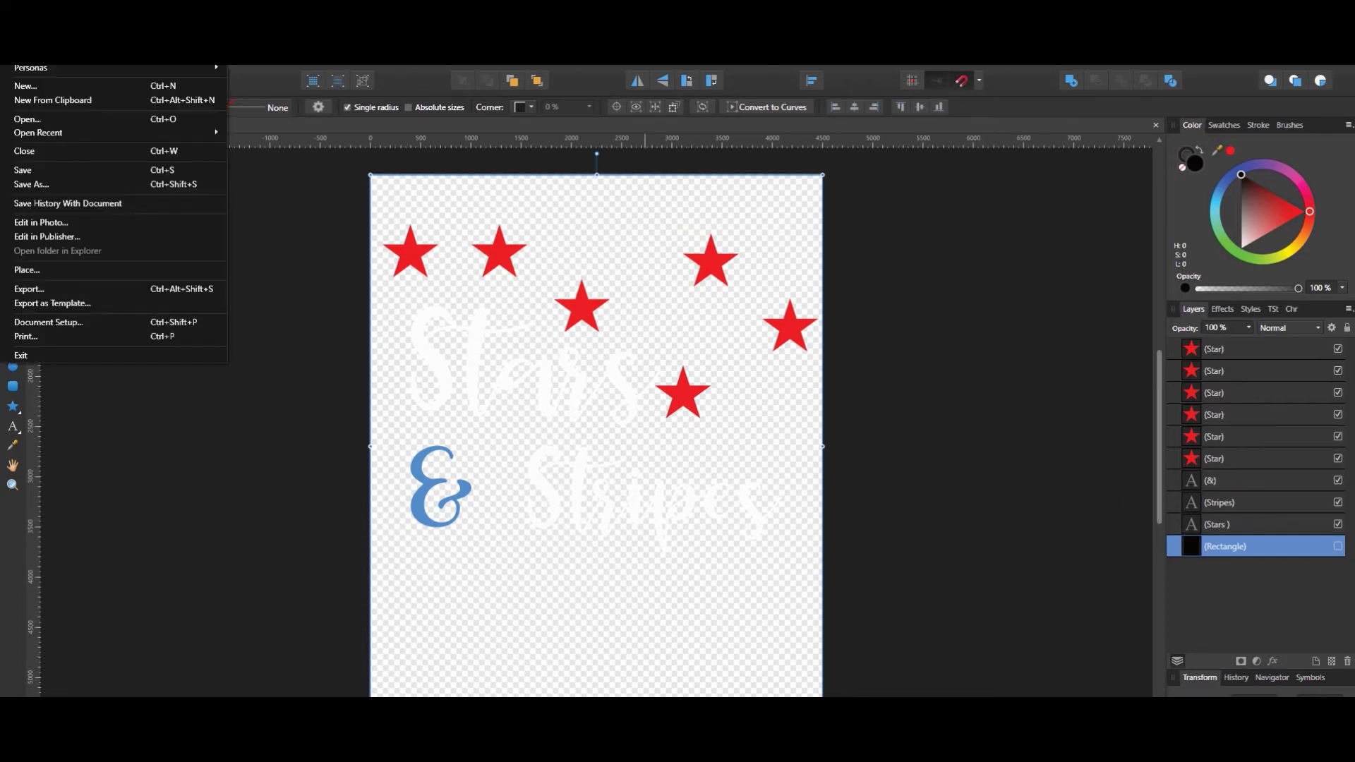
left_click(90, 288)
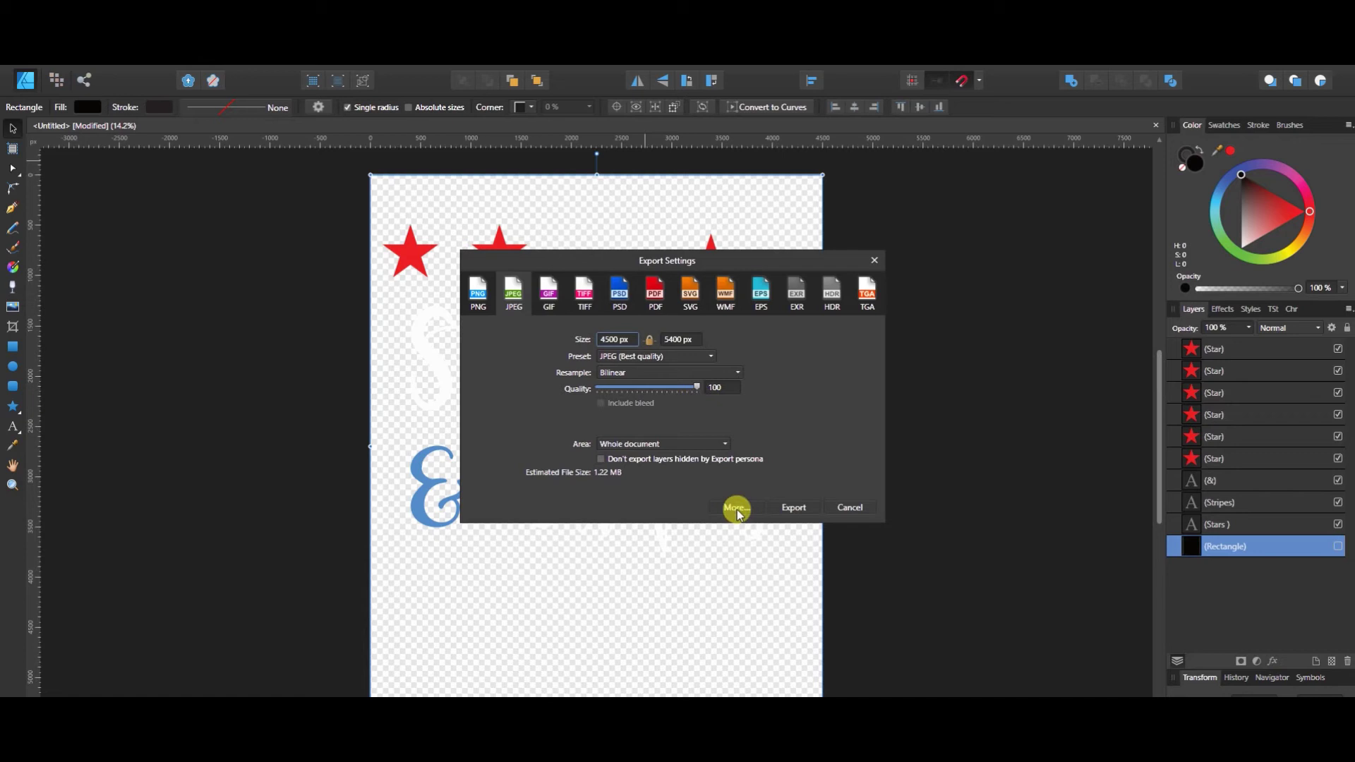
left_click(850, 509)
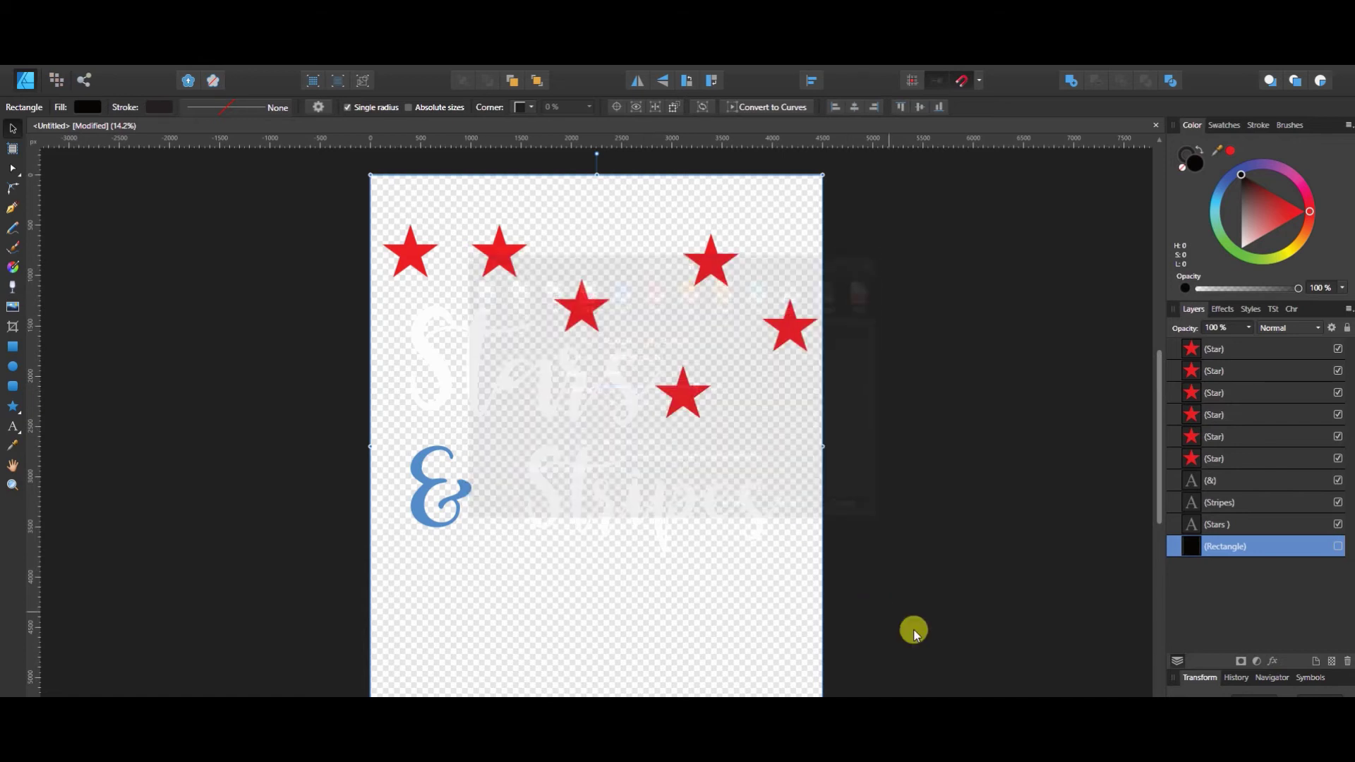
Step: Clear the selection and create a second blank document in the same Merch size, 4500 px wide
left_click(945, 477)
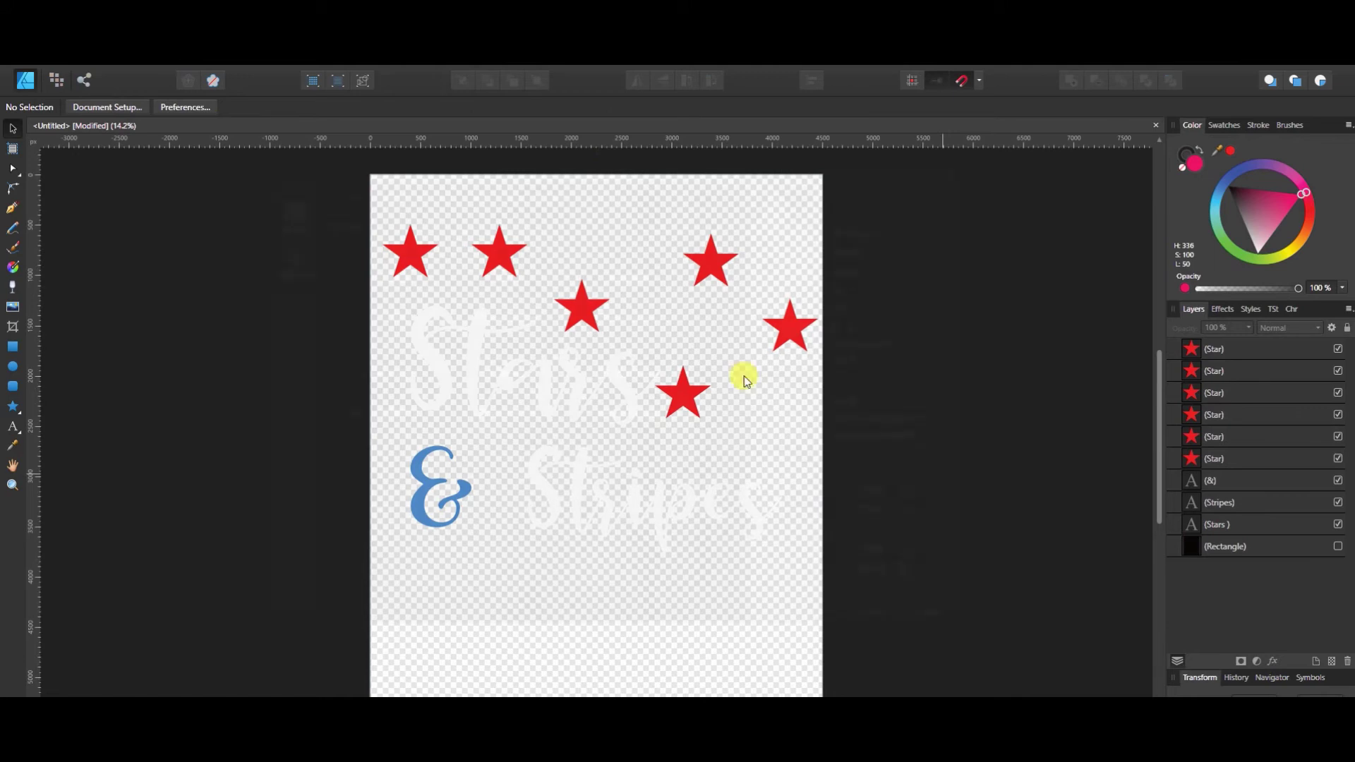
key("ctrl+n")
double_click(498, 275)
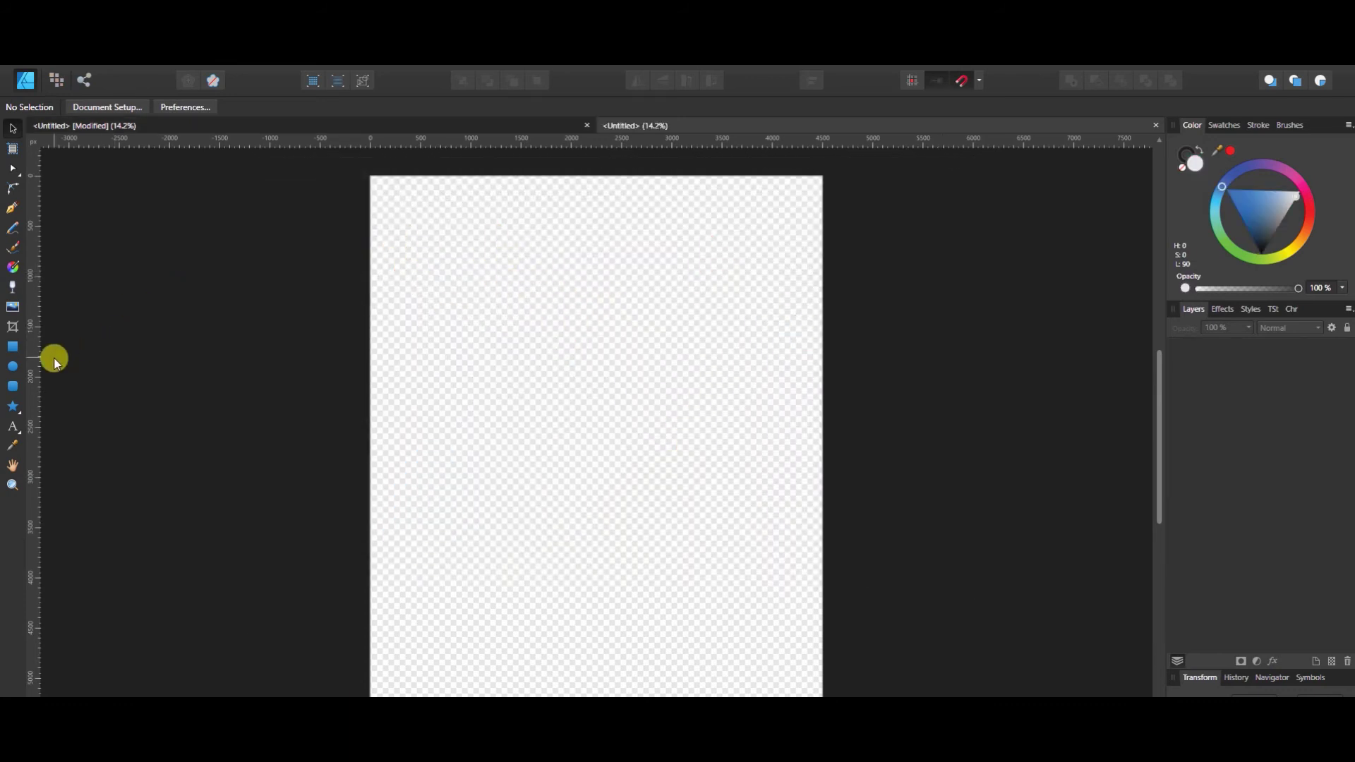
Step: Draw a light grey ellipse about 3700 by 2100 px, centred horizontally in the upper half of the page
left_click(13, 366)
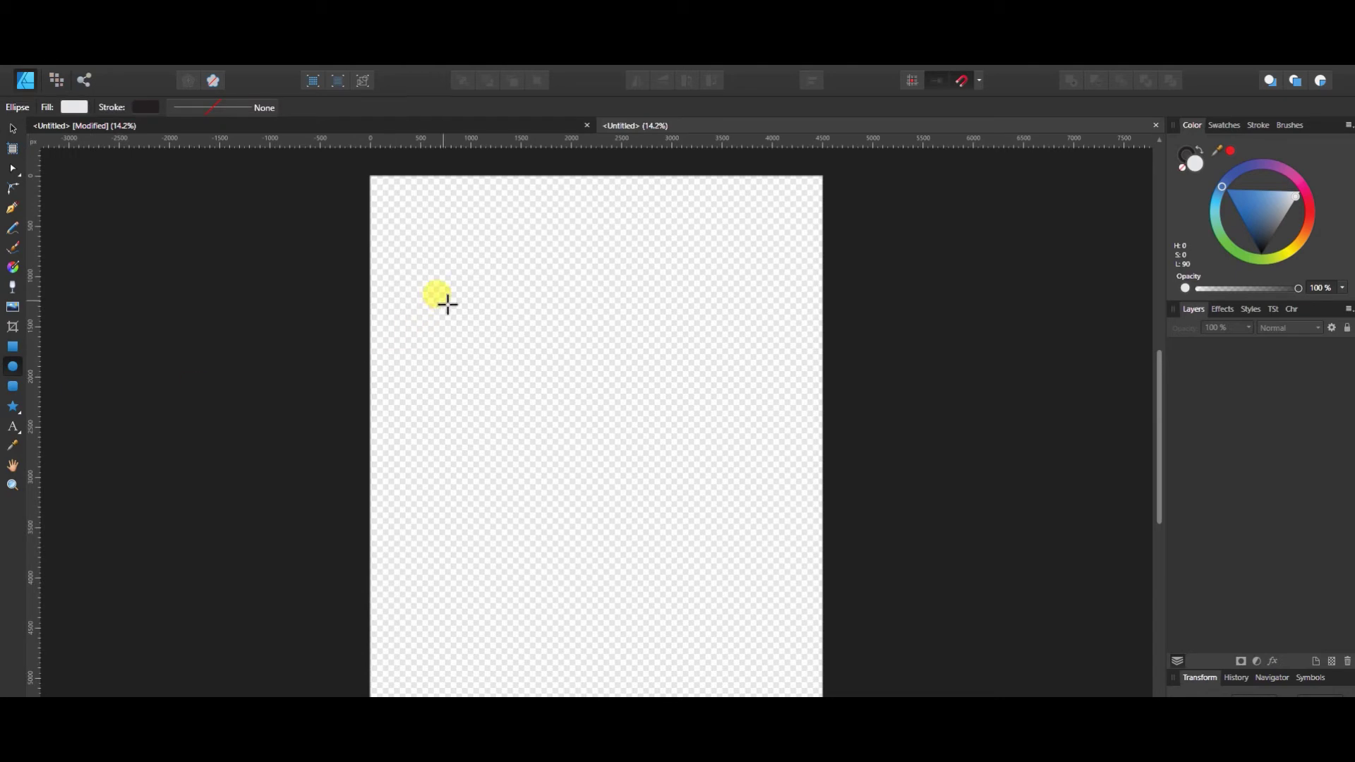
left_click_drag(425, 295, 761, 558)
key("ctrl+z")
left_click_drag(427, 300, 798, 511)
left_click_drag(601, 518, 581, 484)
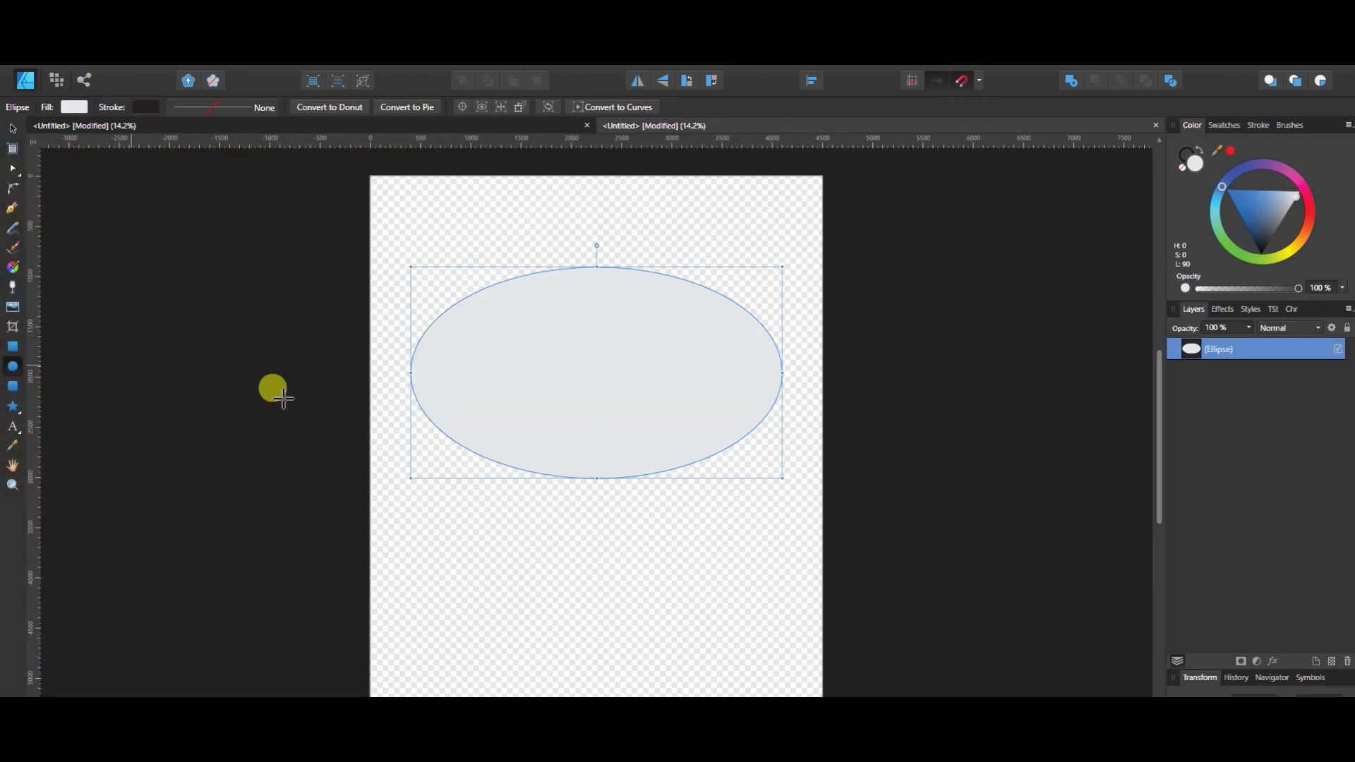
Step: Draw a text frame about 2800 by 1200 px below the ellipse with the Frame Text tool, and undo it
left_click(13, 427)
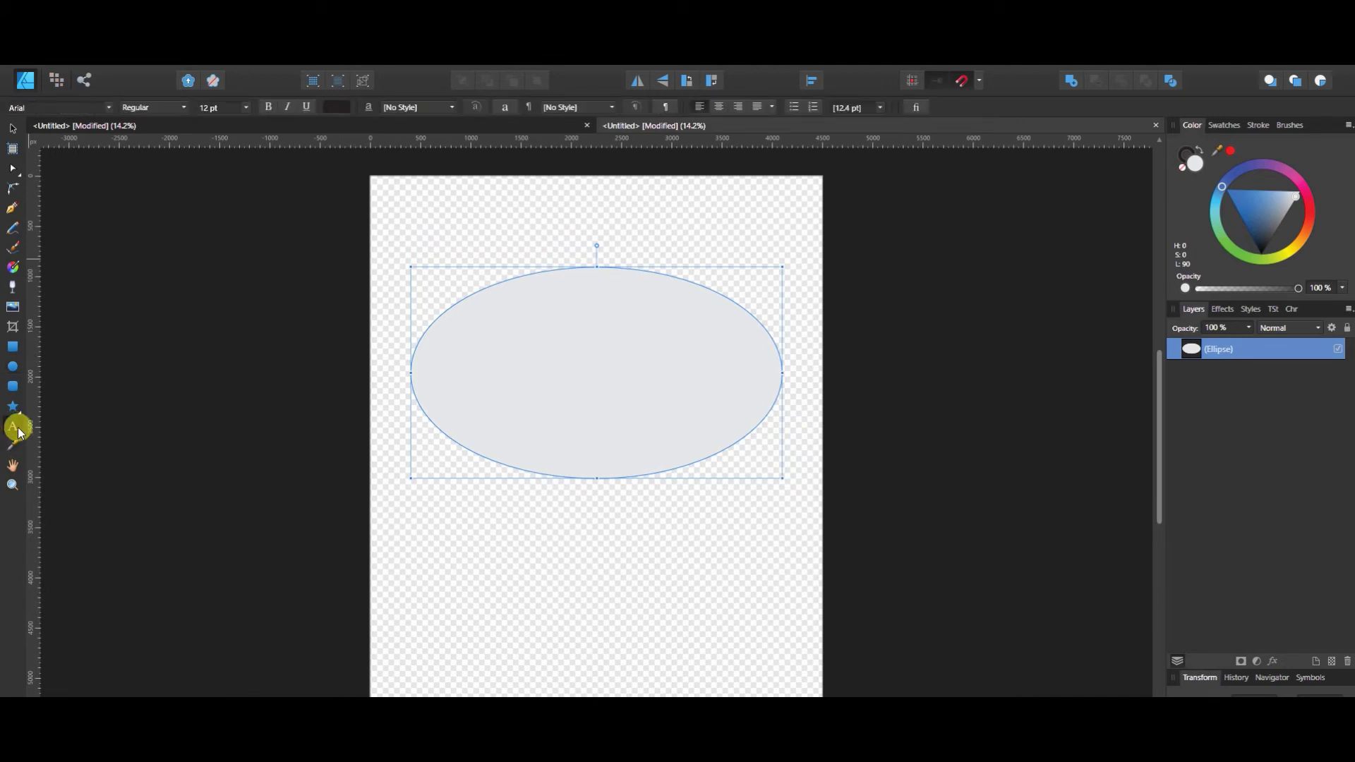
left_click(22, 436)
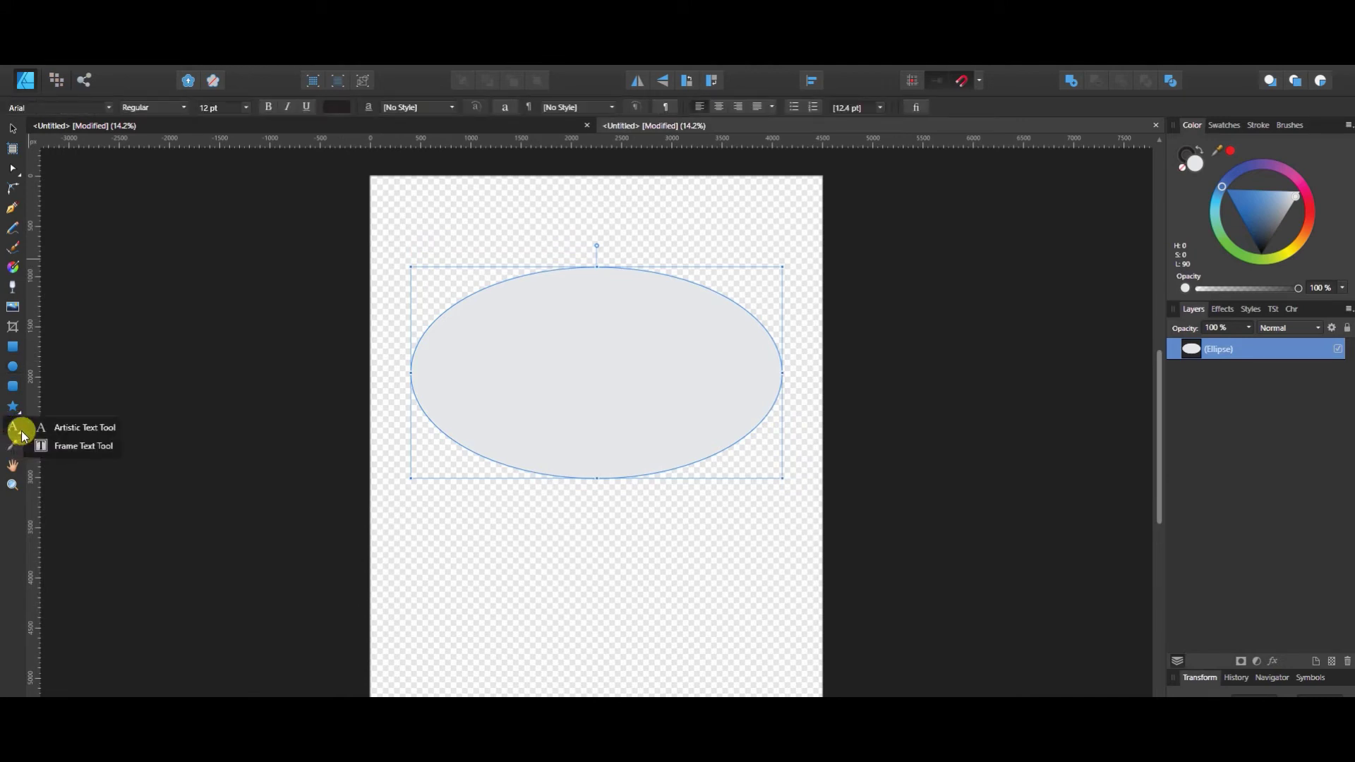
left_click(83, 446)
left_click_drag(449, 543, 721, 651)
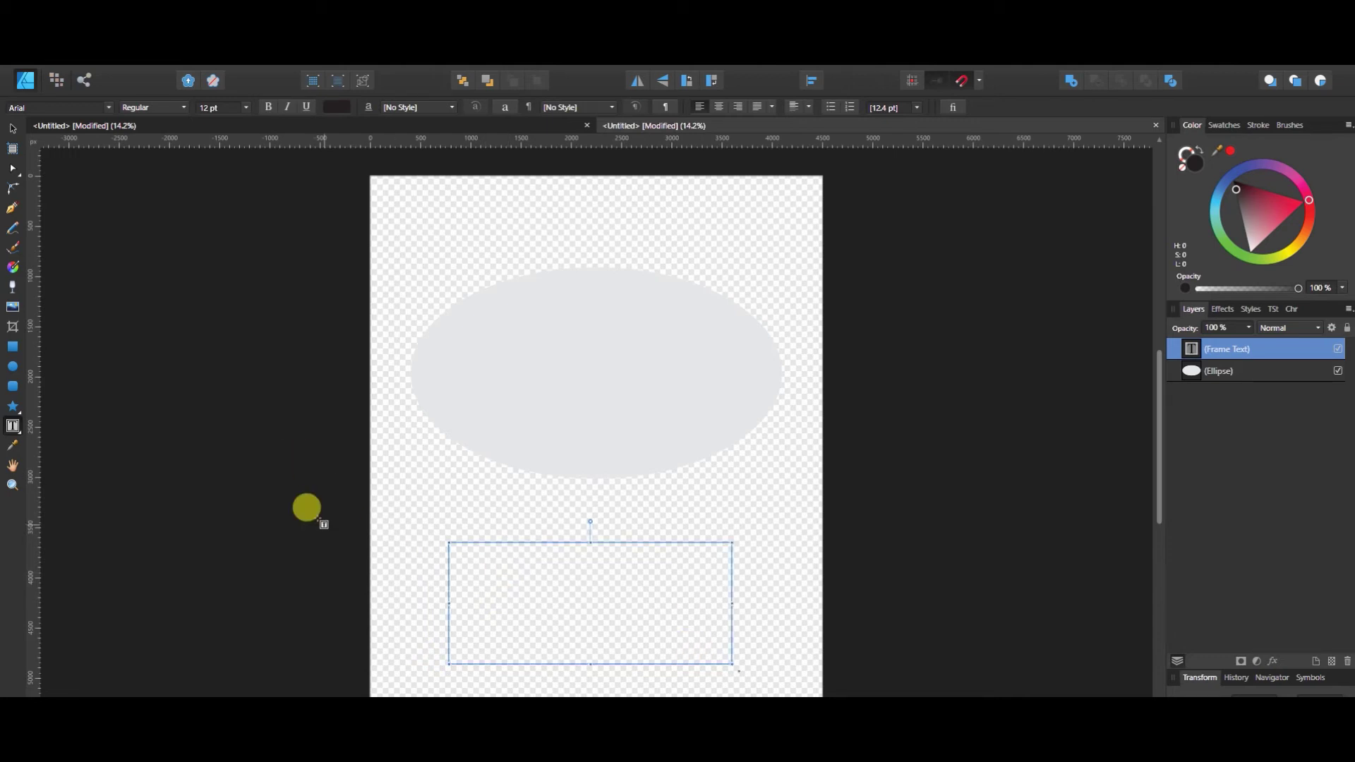
key("ctrl+z")
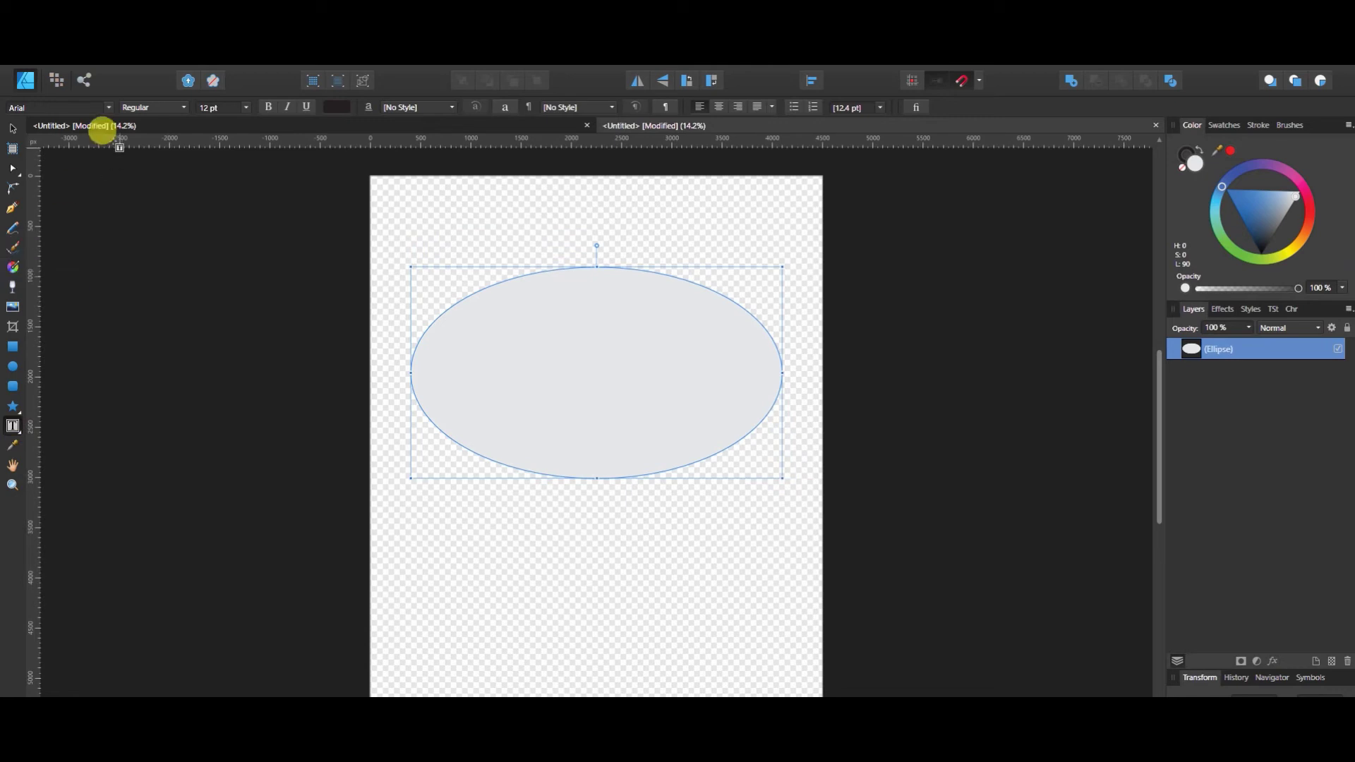
Step: Set the text font to SQUAD at 72 pt, and clear the ellipse selection
left_click(110, 108)
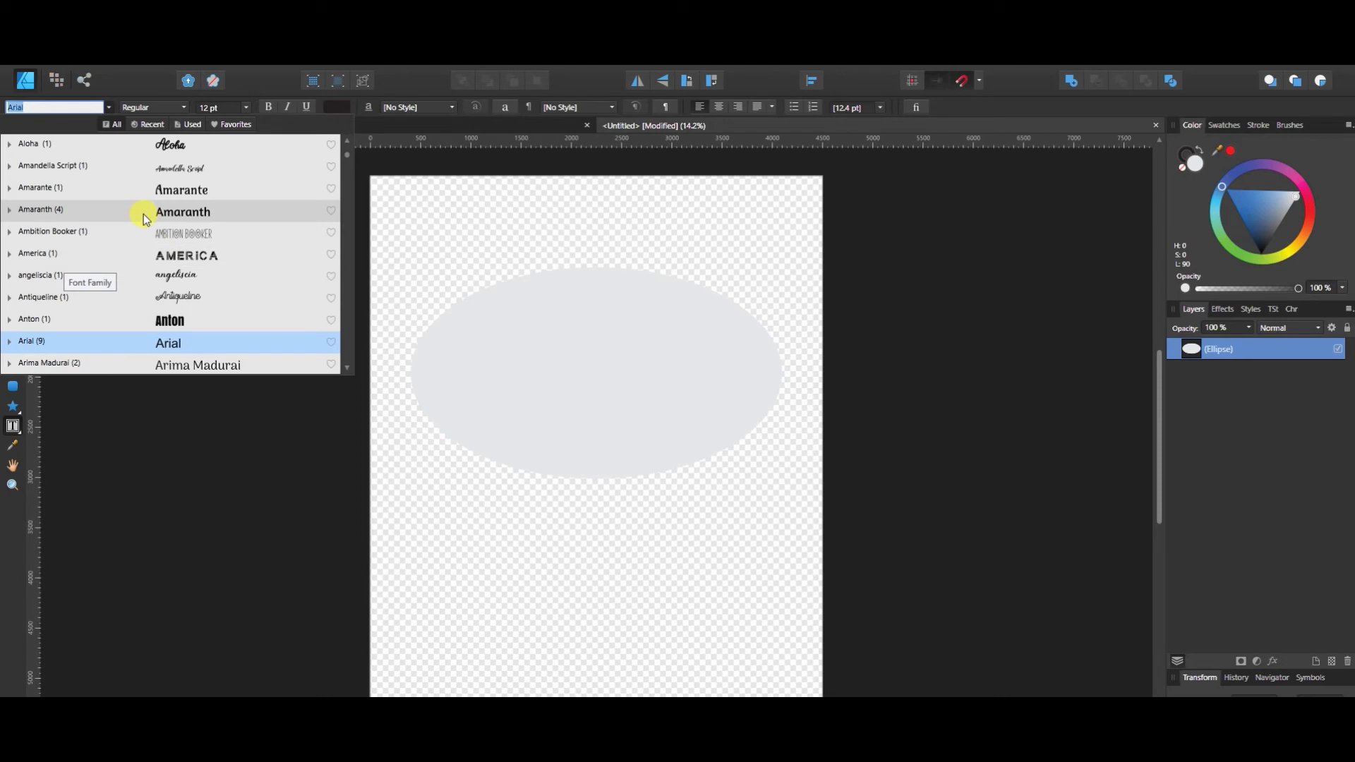
type("squ")
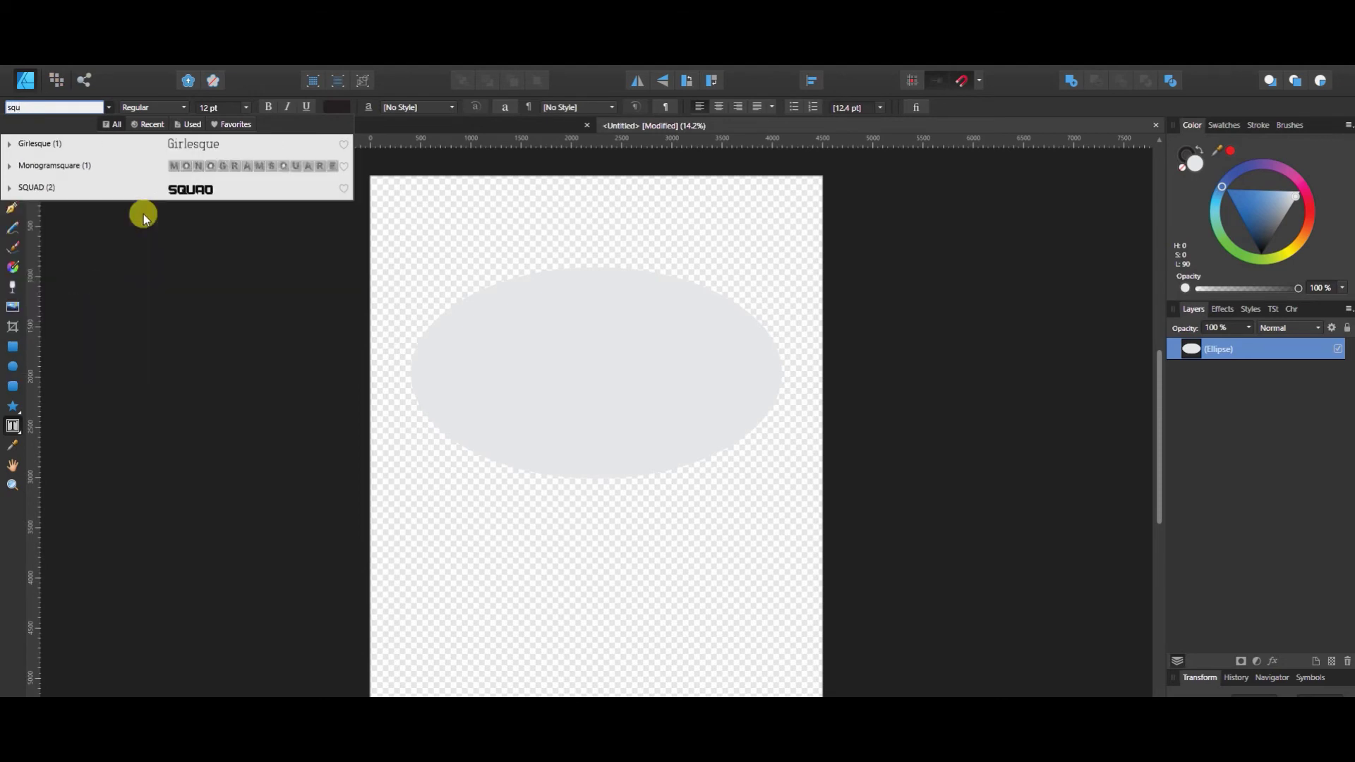
type("a")
left_click(192, 167)
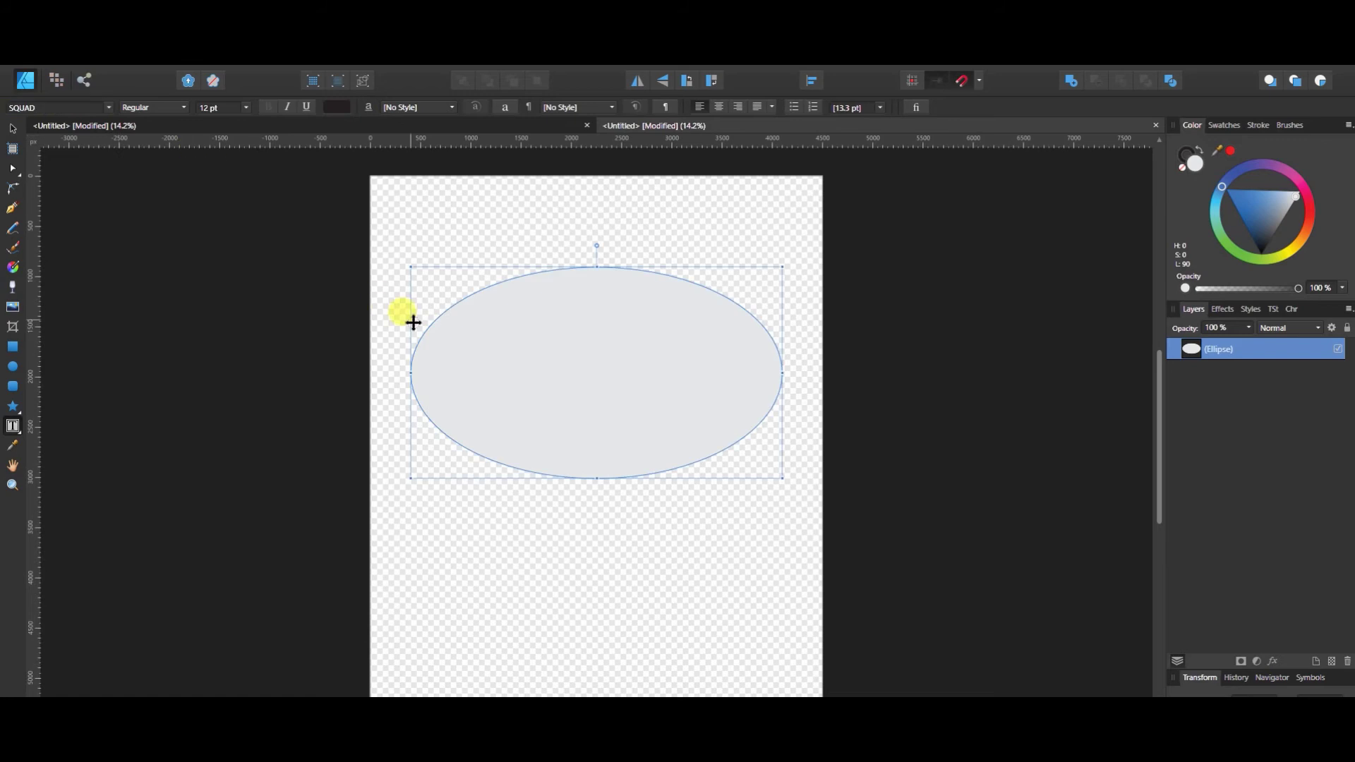
left_click(227, 112)
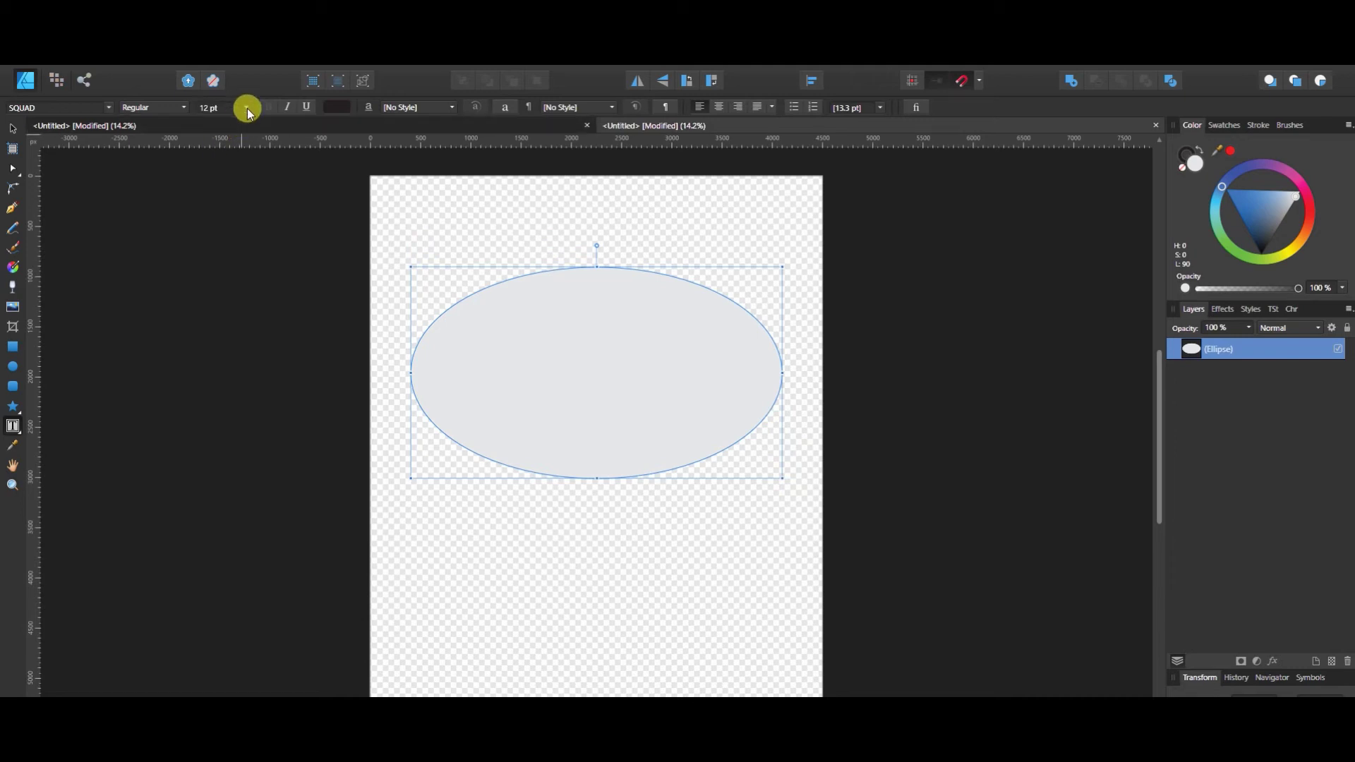
left_click(246, 108)
left_click(227, 321)
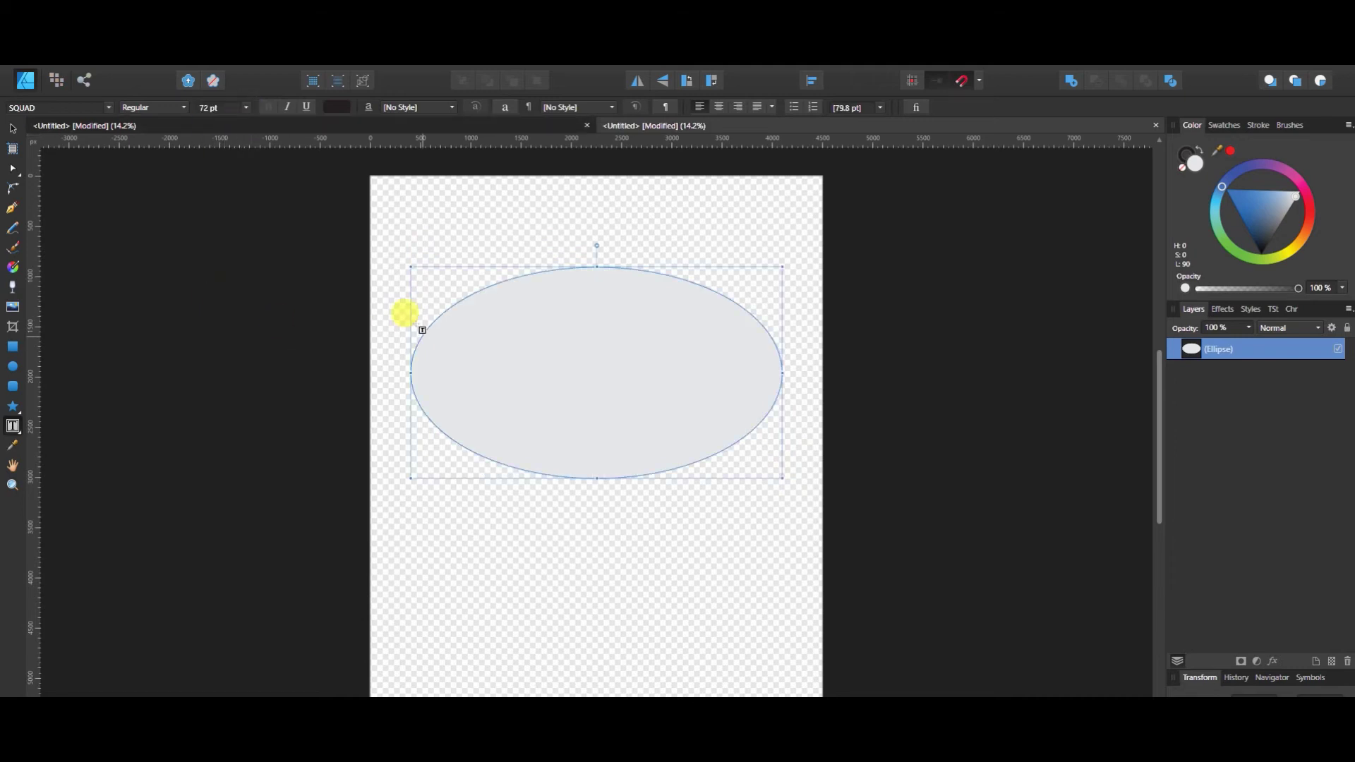
key("Escape")
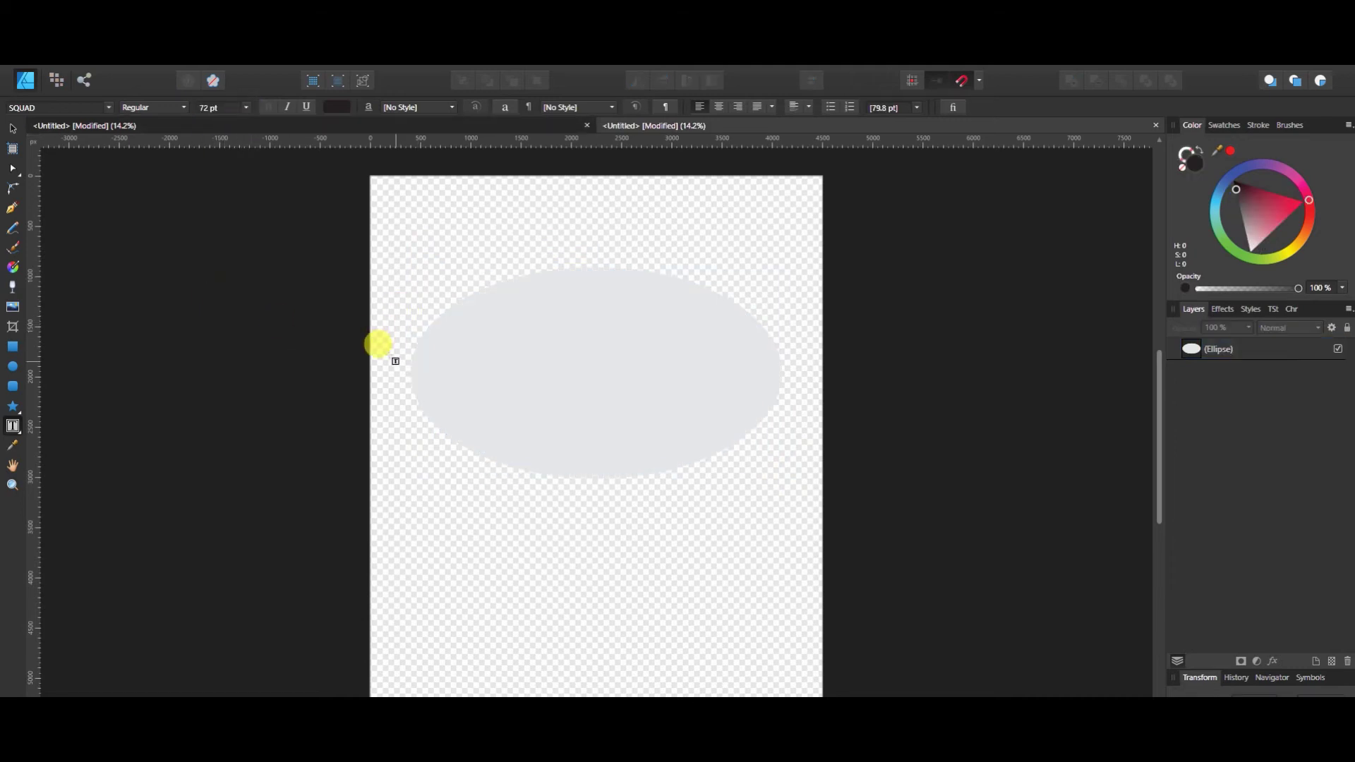
Step: Write "This is an example" along the top of the ellipse as path text, and slide its start point down the ellipse's left side
left_click(435, 321)
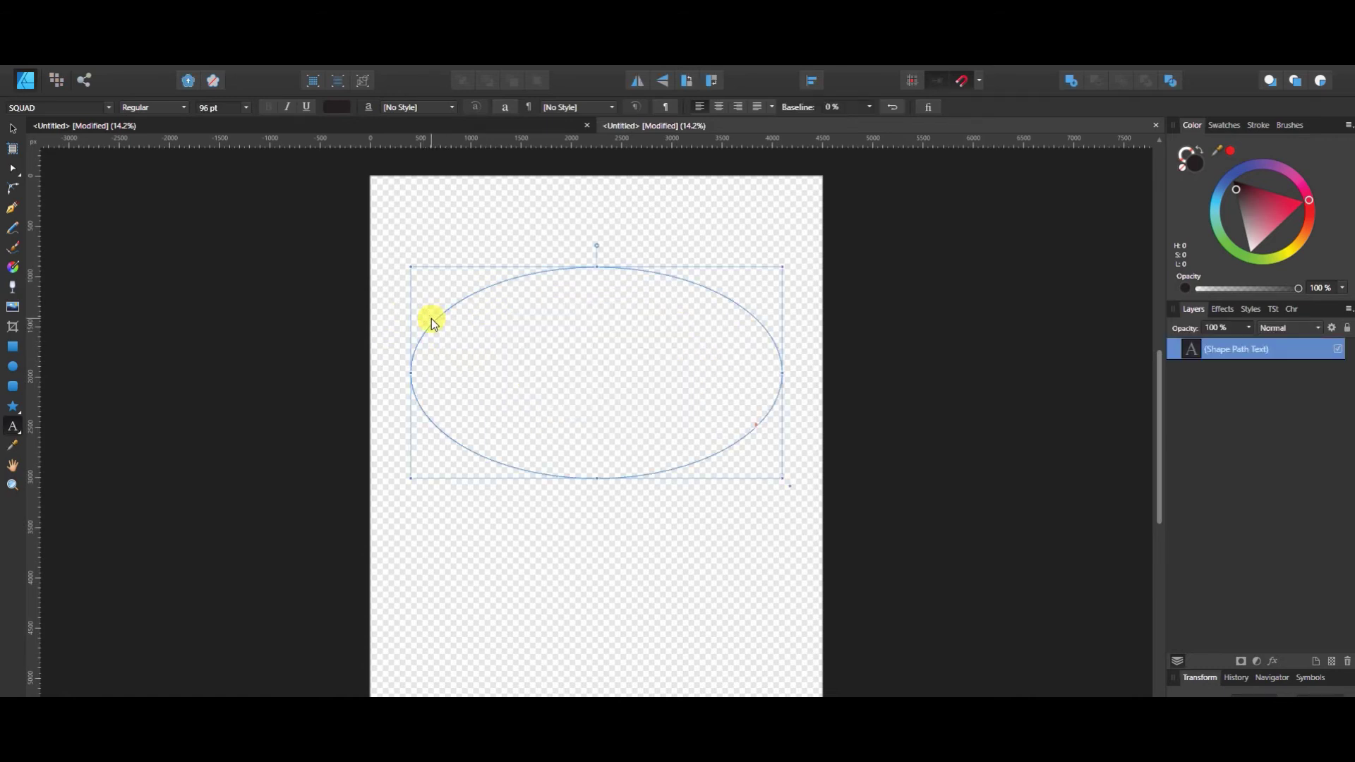
type("THIS I")
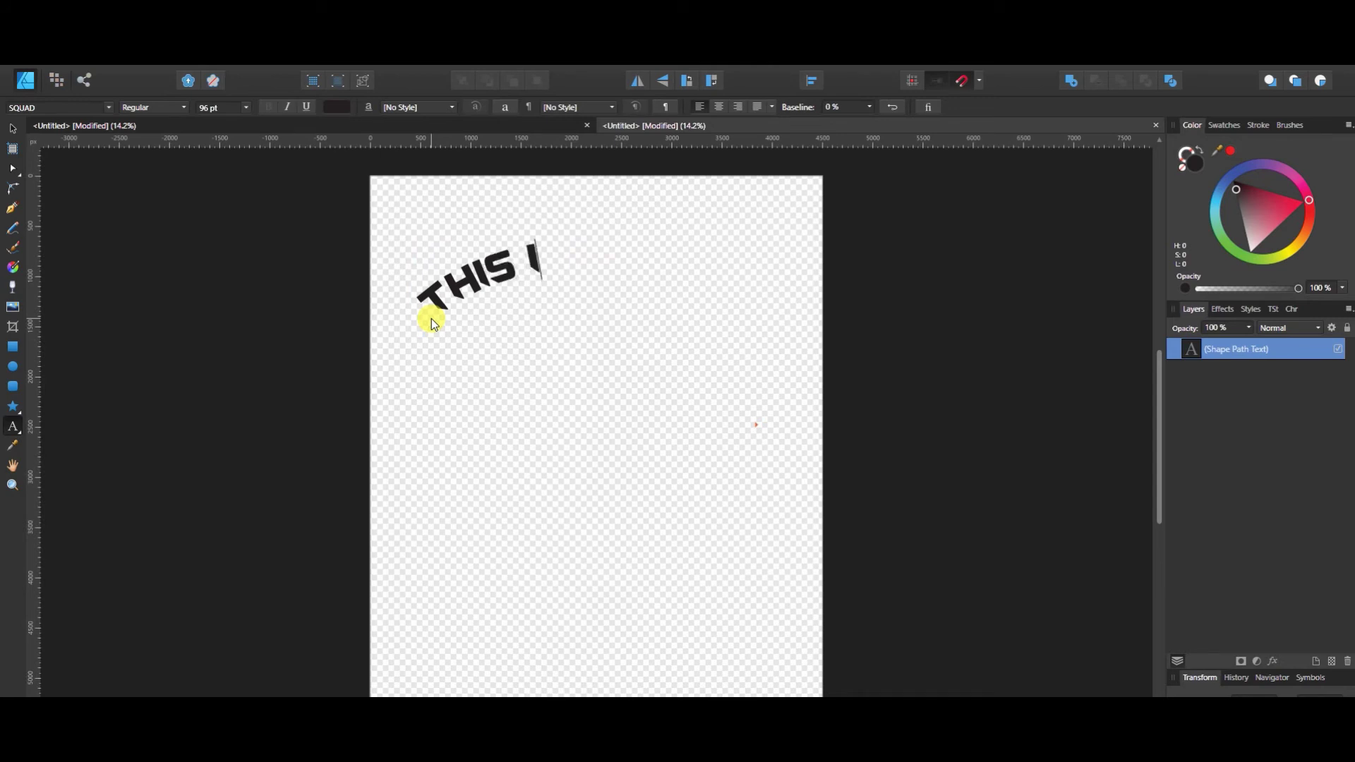
type("S AN EXAMPLE")
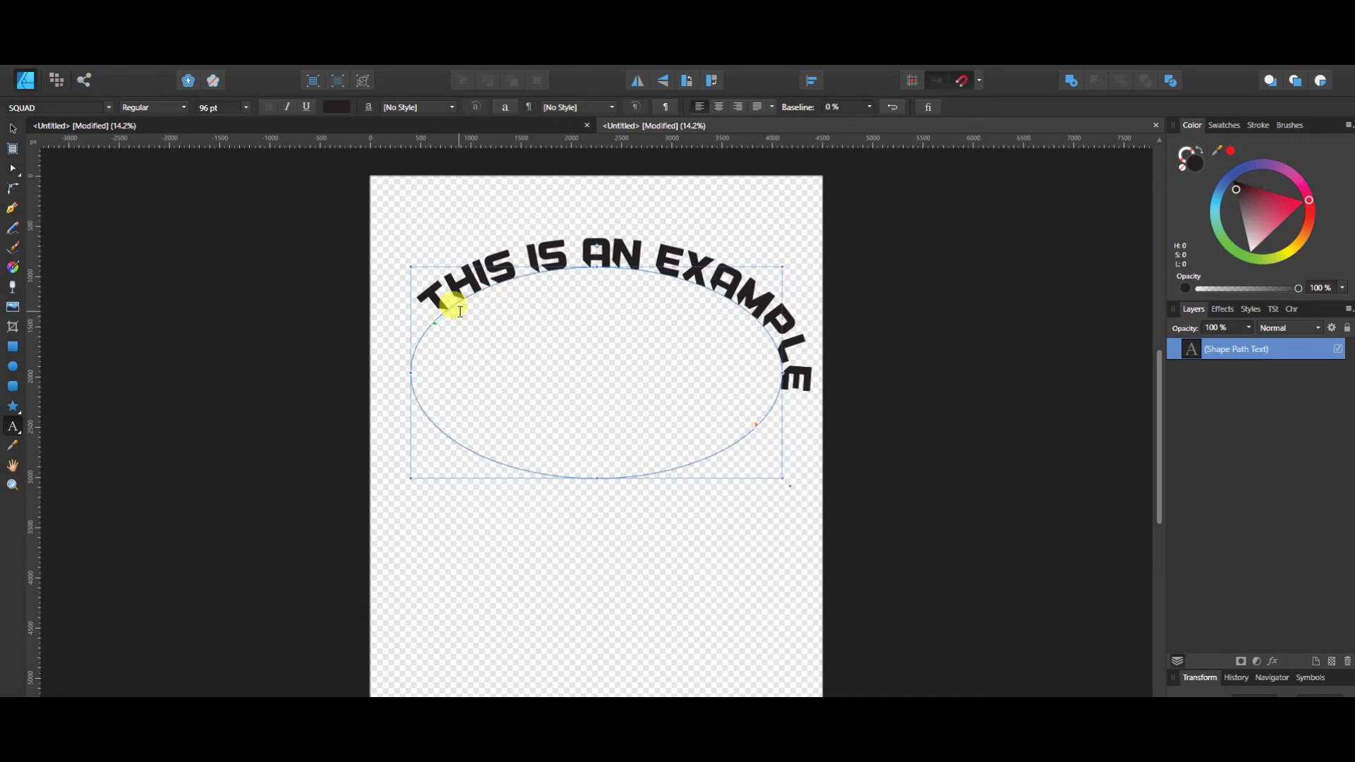
left_click_drag(434, 323, 420, 354)
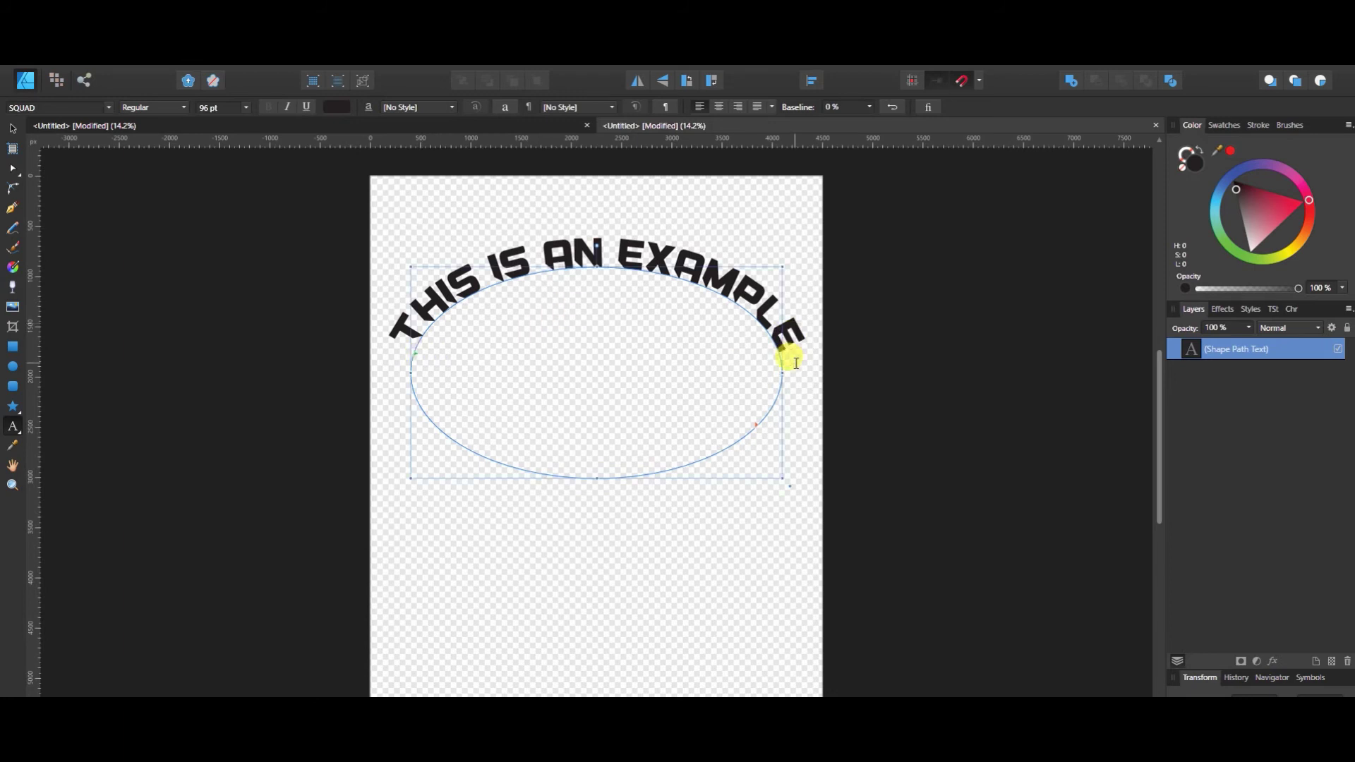
Step: Try appending "TEXT" to the curved text by shifting the path's start and end points, and remove the word again
type("TEXT")
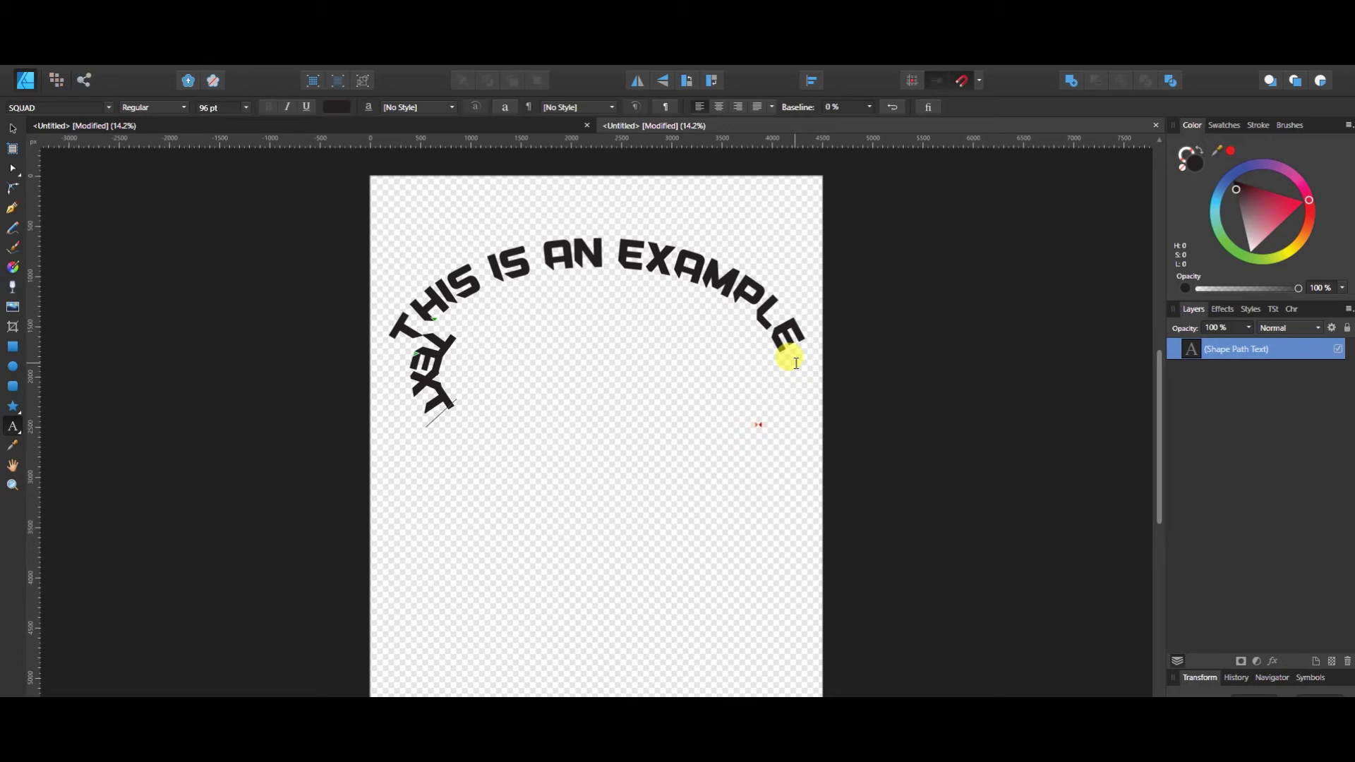
mouse_move(760, 425)
left_mouse_down()
mouse_move(730, 450)
mouse_move(751, 437)
mouse_move(743, 447)
mouse_move(667, 473)
mouse_move(699, 469)
left_mouse_up()
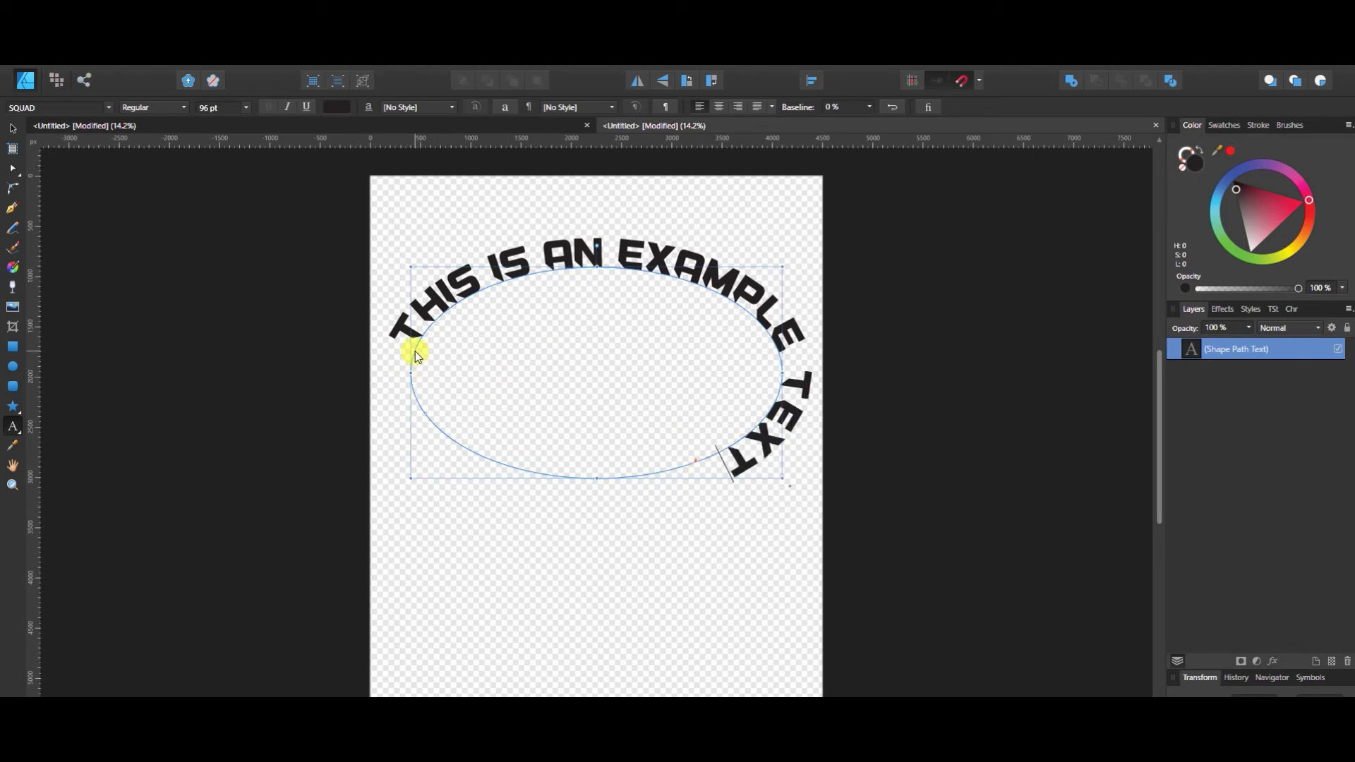
left_click_drag(413, 354, 396, 427)
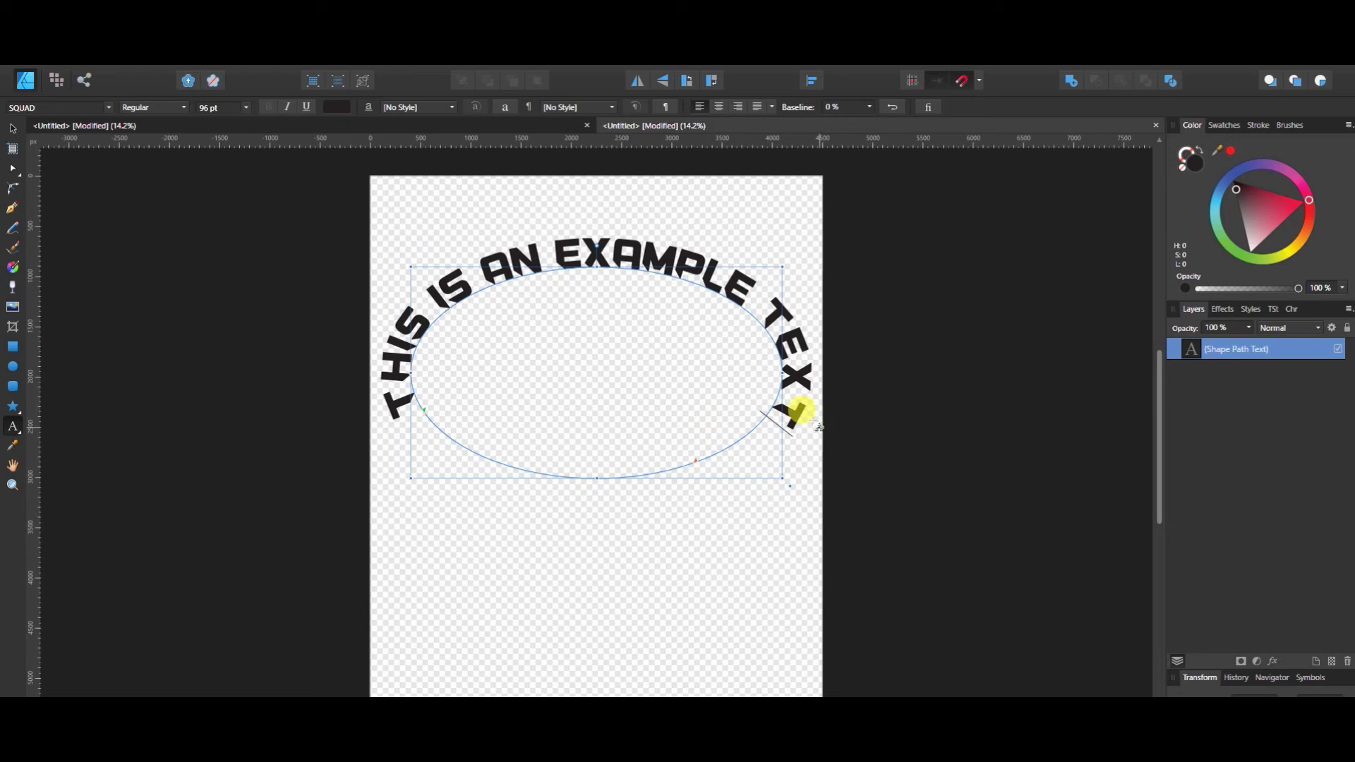
left_click_drag(801, 412, 421, 357)
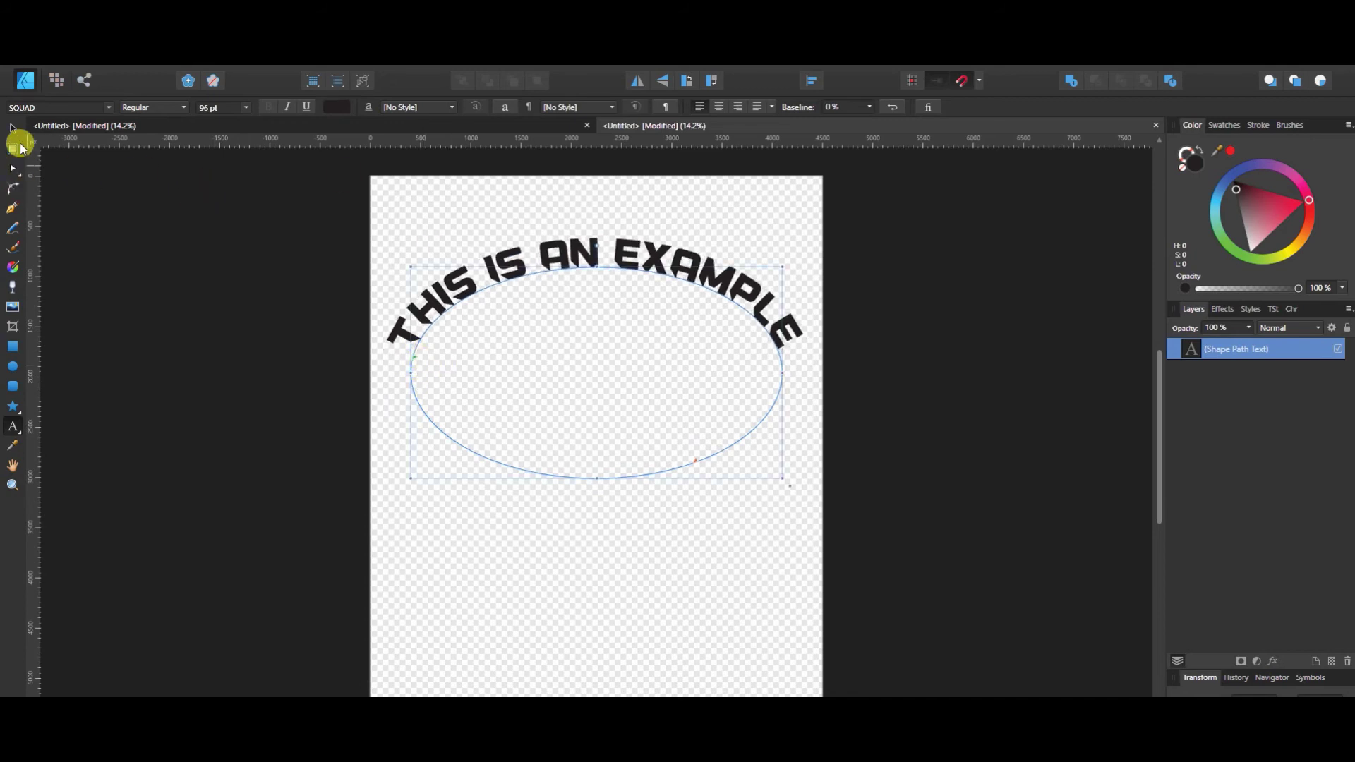
Step: Place a horizontal guide across the page at about 1670 px, level with the lower ends of the curved text
left_click(12, 130)
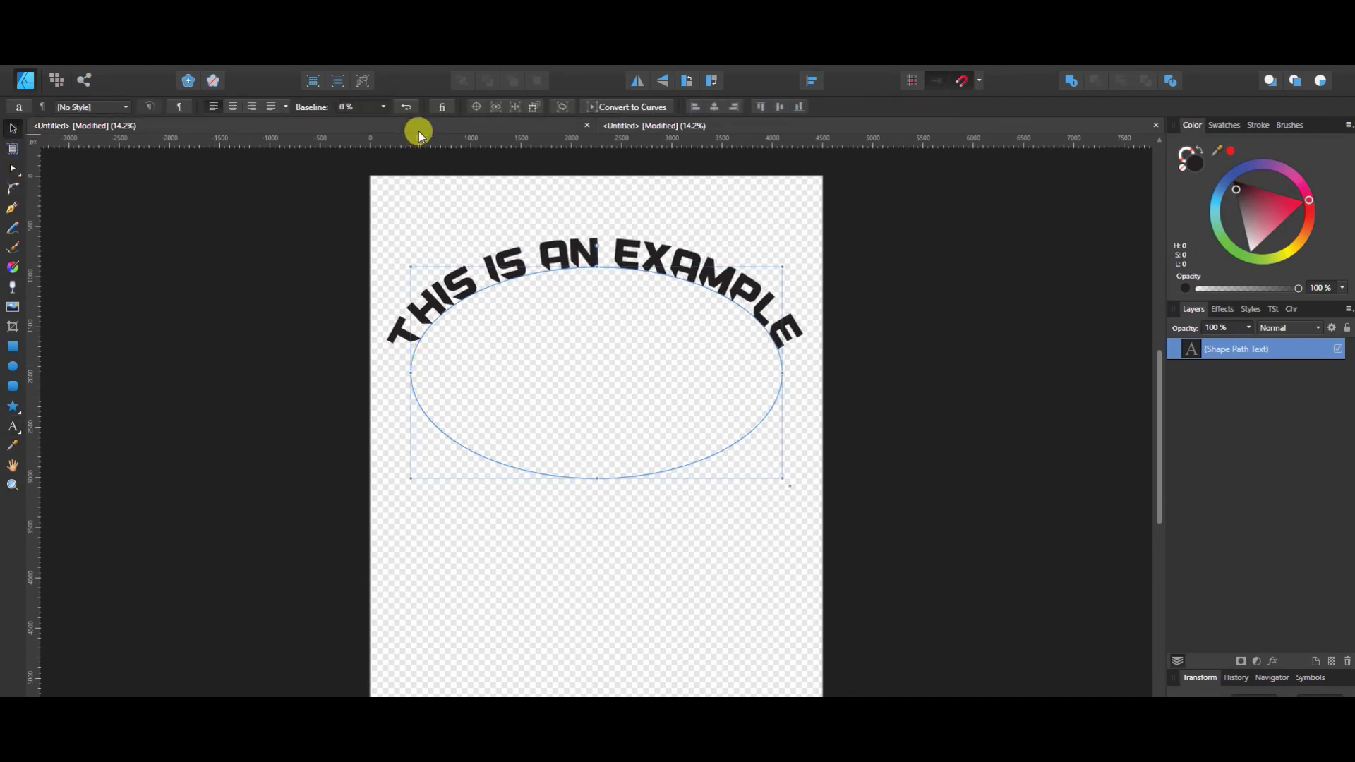
left_click_drag(582, 139, 607, 344)
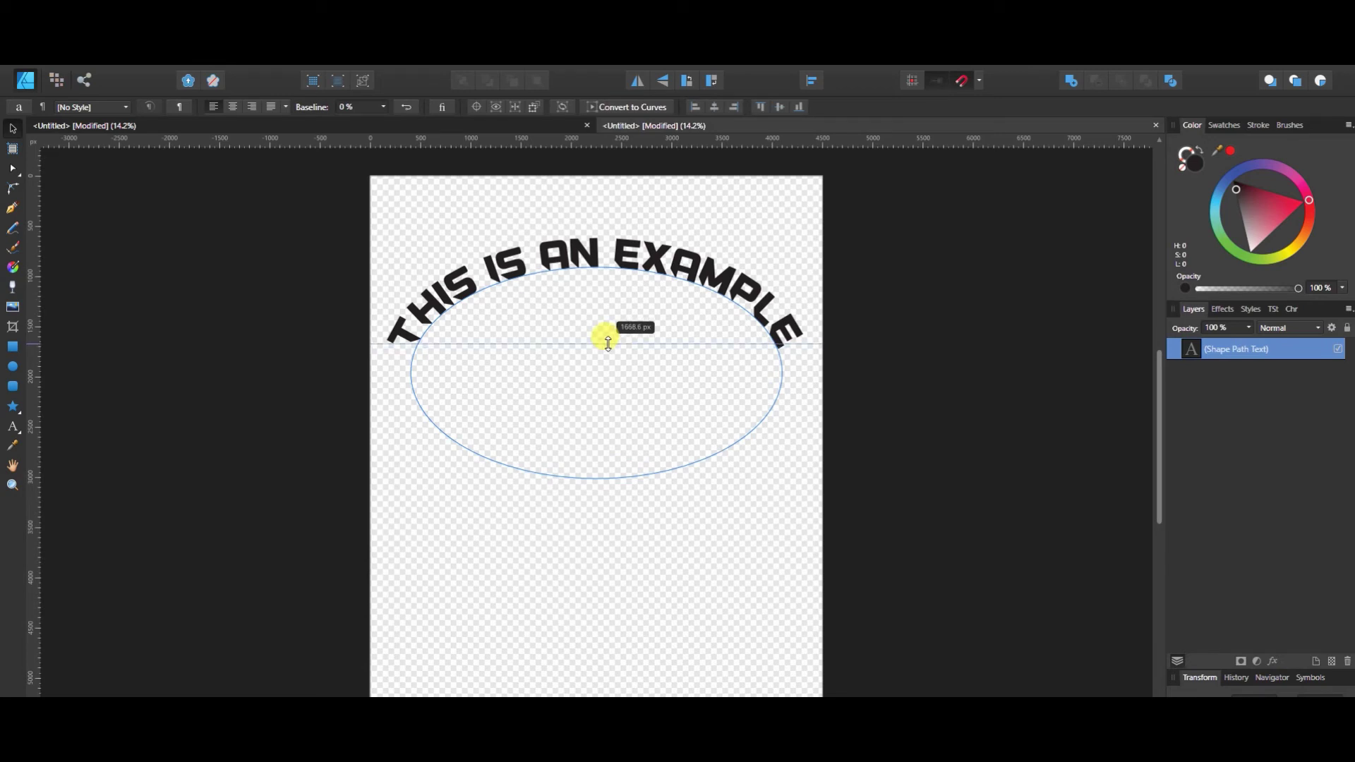
left_click_drag(607, 344, 607, 345)
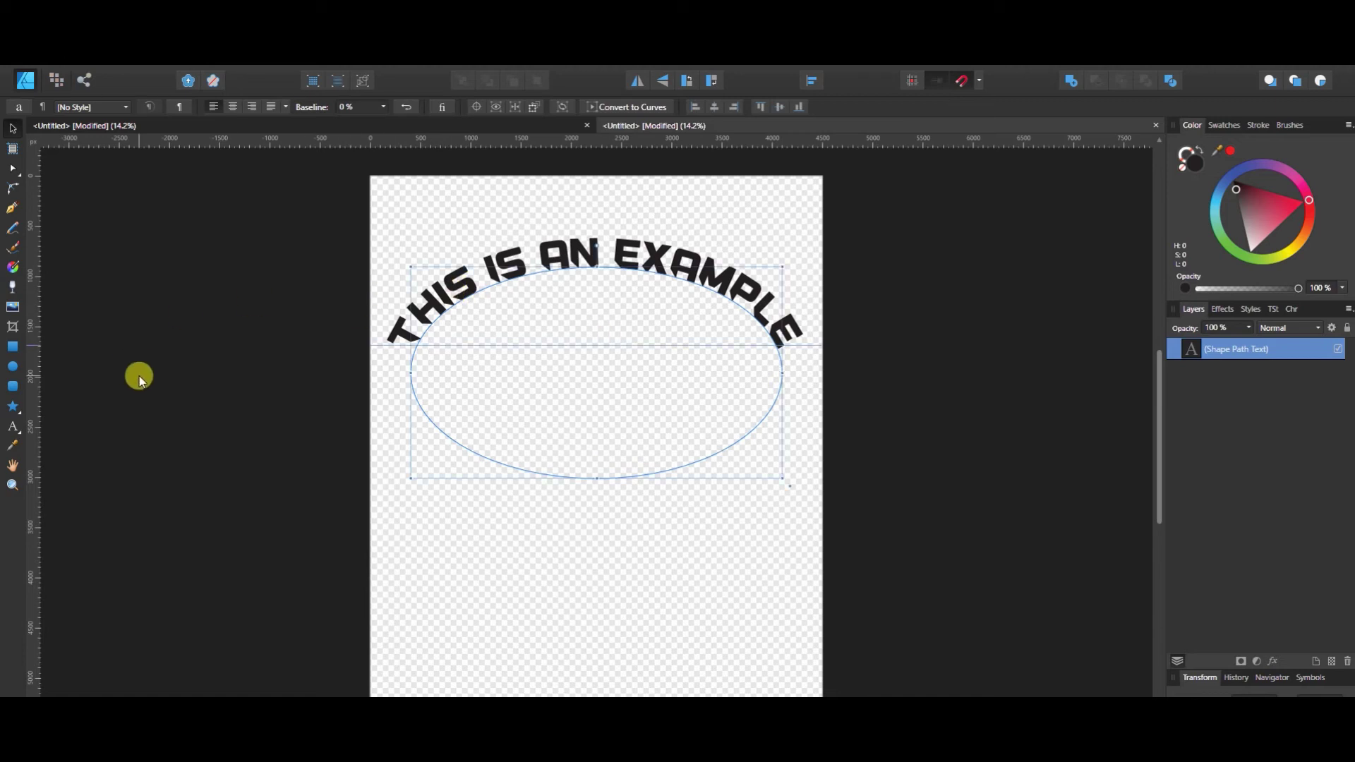
Step: Adjust the curved text's start point until both ends sit level on the guide, and remove the guide
left_click(12, 426)
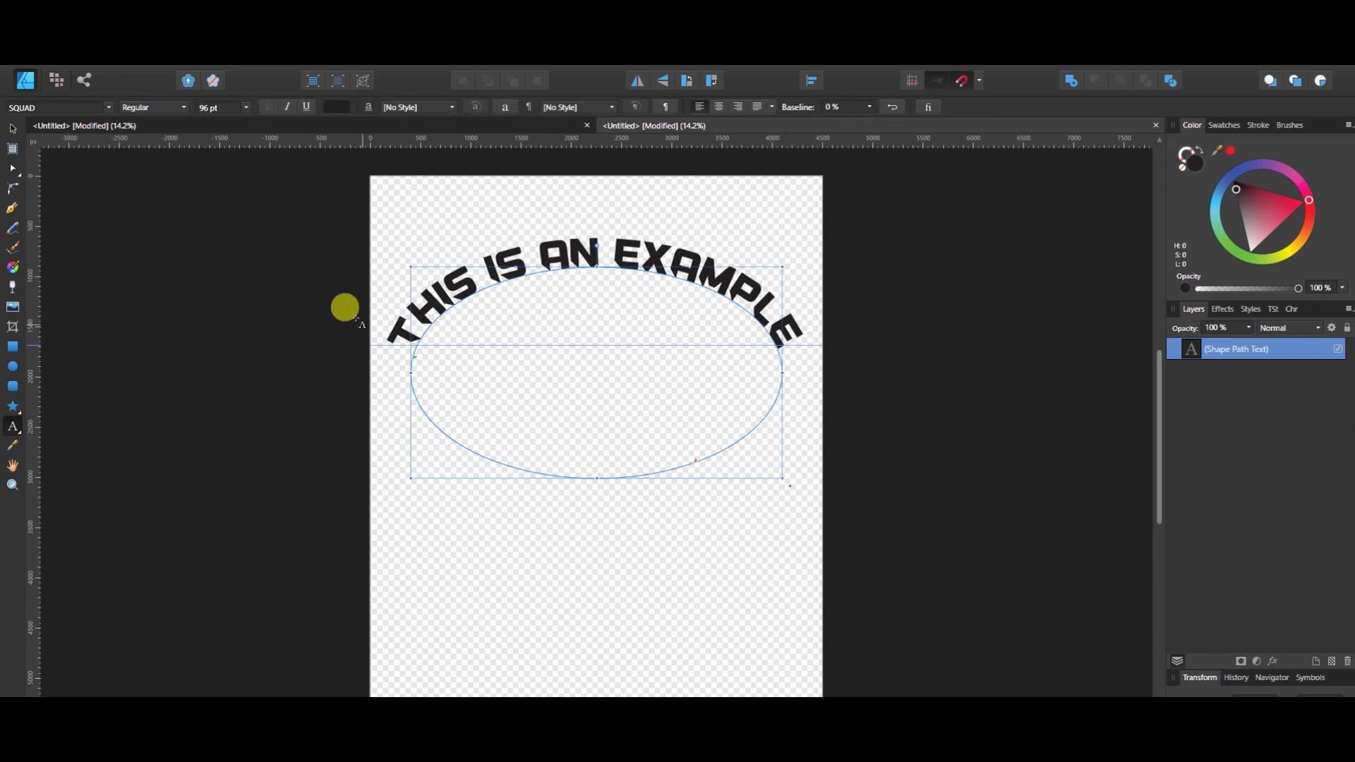
left_click(417, 359)
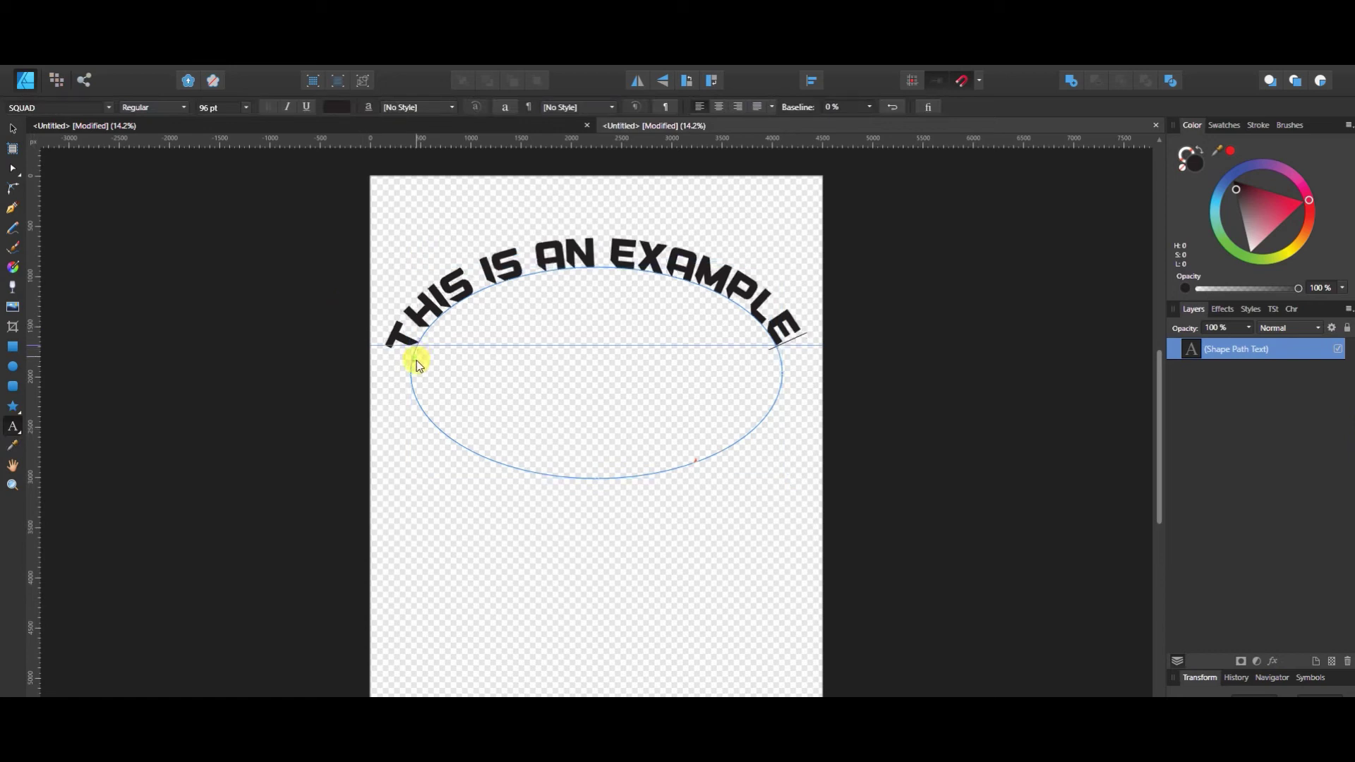
left_click(417, 361)
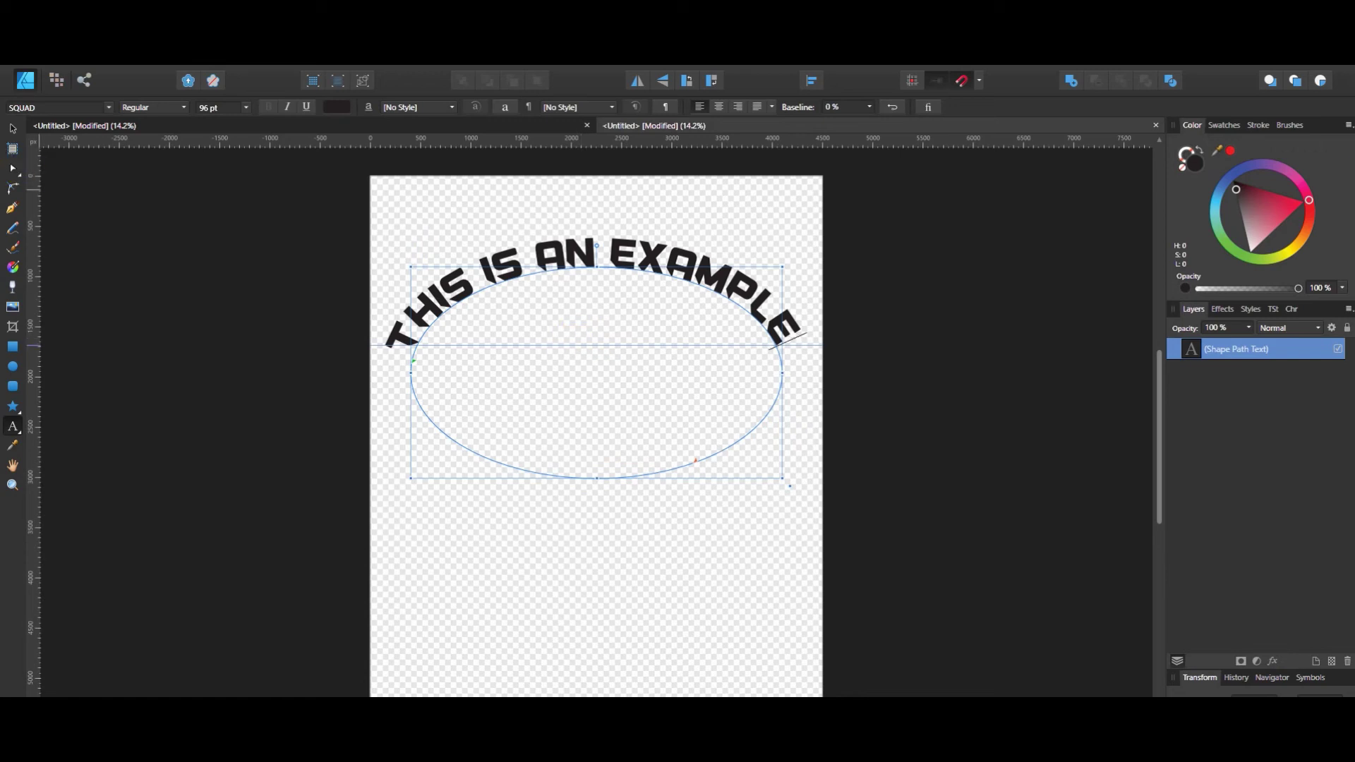
left_click(13, 132)
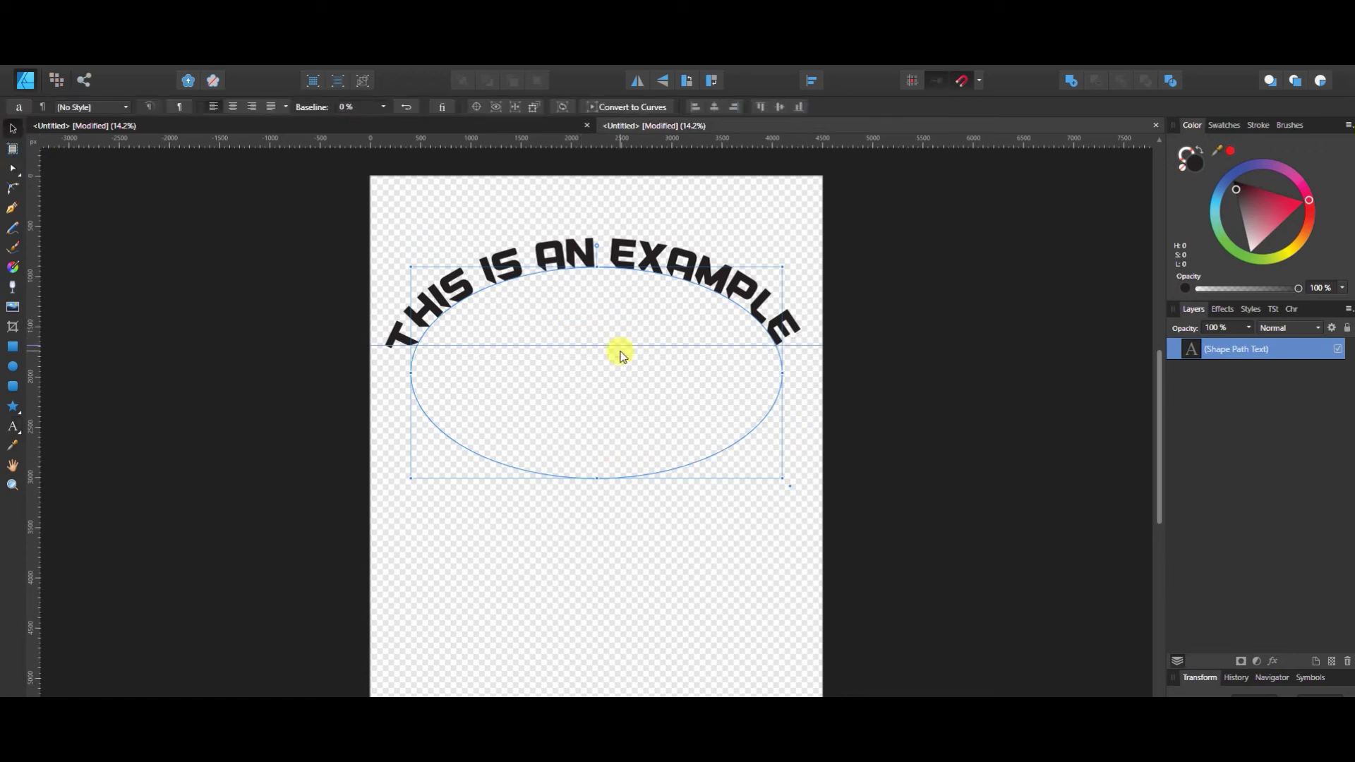
left_click_drag(617, 345, 629, 157)
Step: Lock the curved text layer, and toggle its visibility off and on again
left_click(1347, 326)
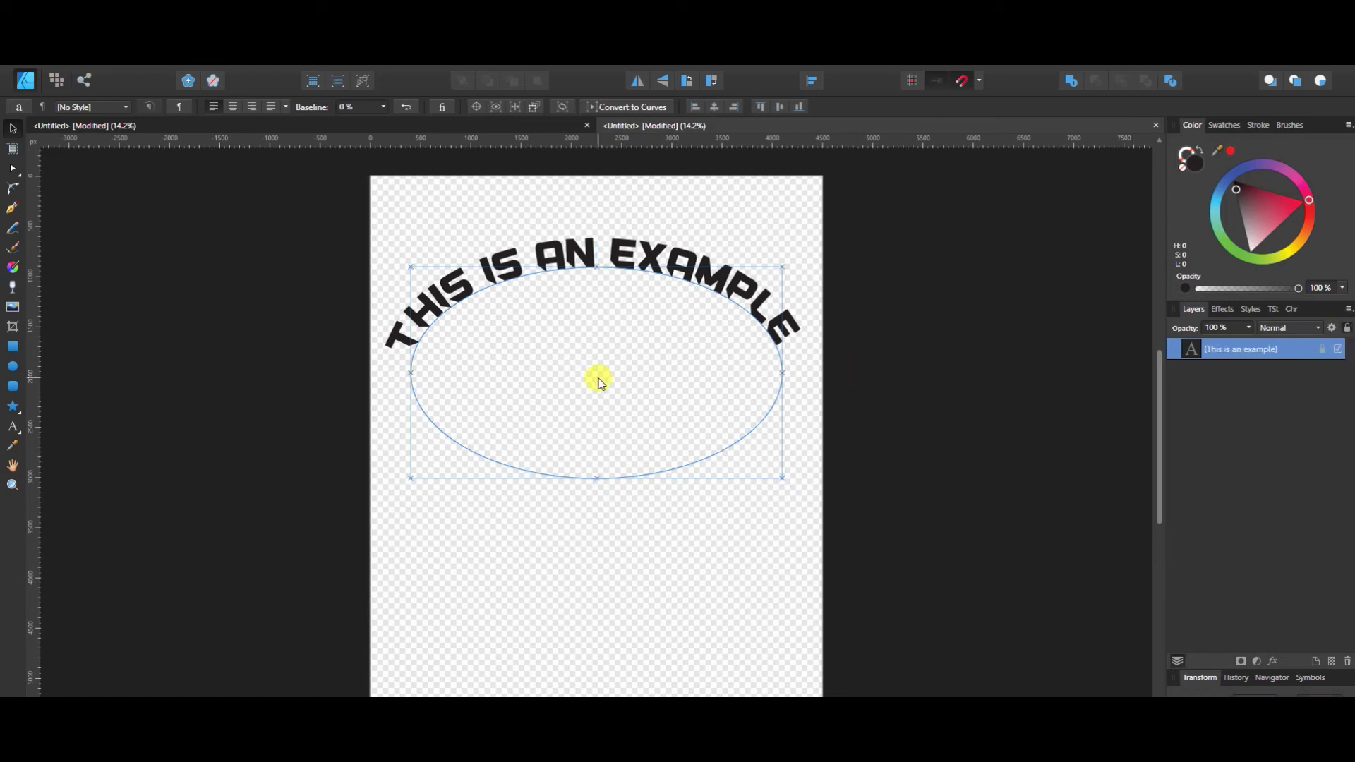
mouse_move(599, 379)
left_mouse_down()
mouse_move(497, 384)
mouse_move(596, 393)
mouse_move(508, 339)
mouse_move(585, 398)
left_mouse_up()
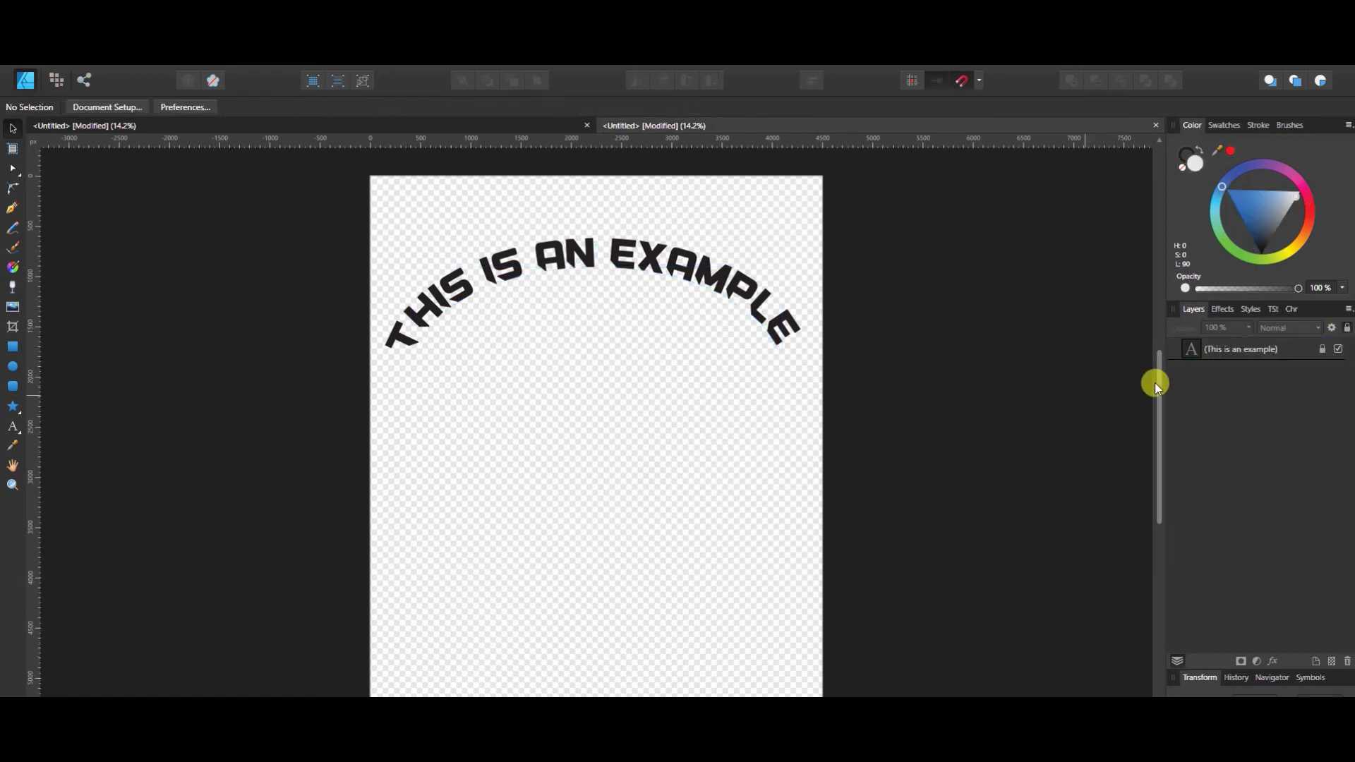
left_click(1339, 349)
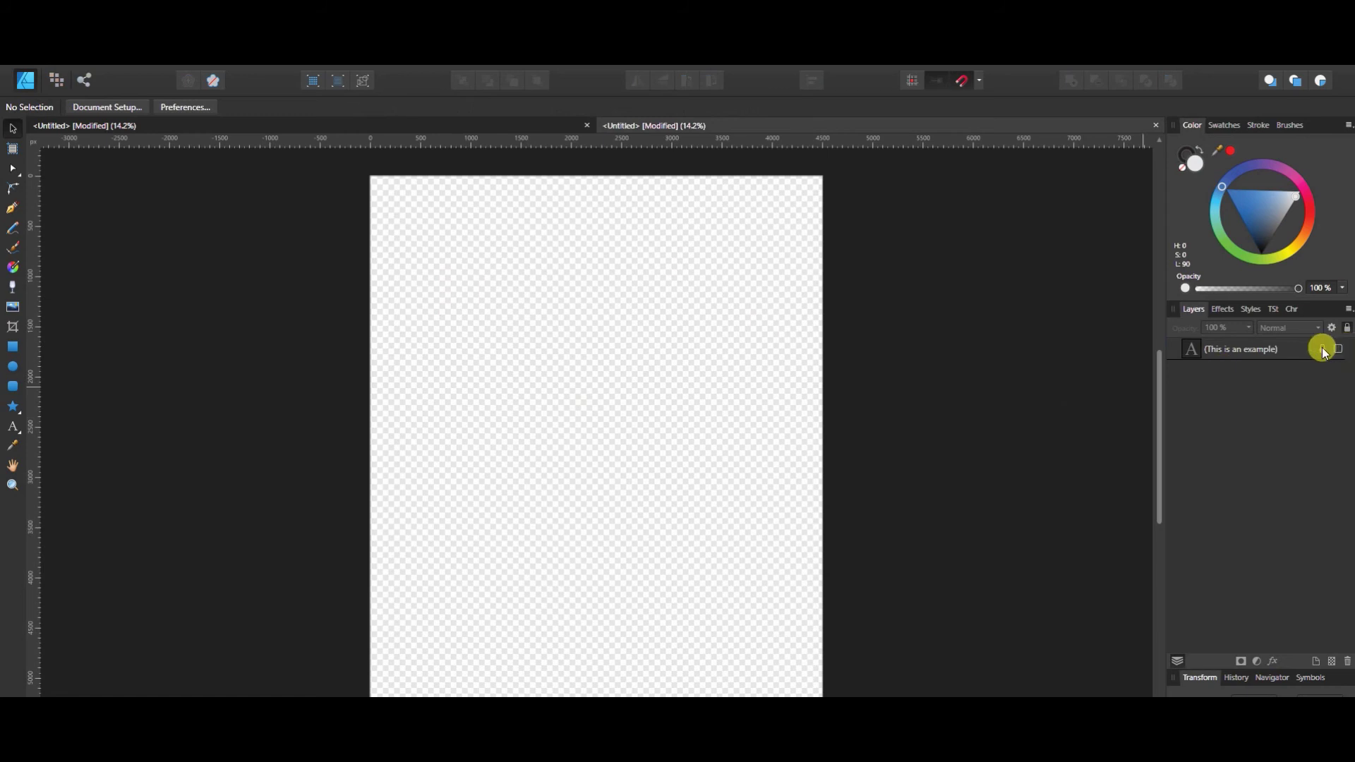
left_click(1337, 348)
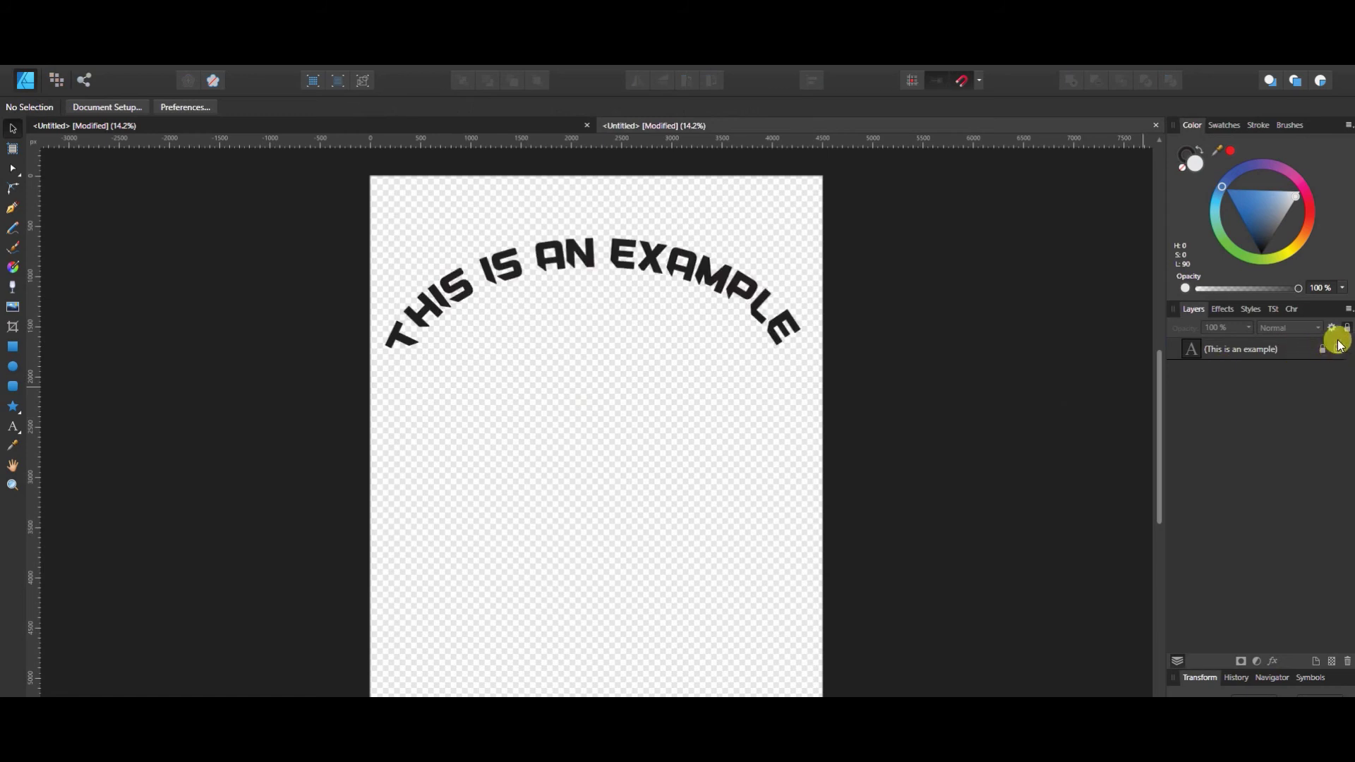
Step: Unlock the curved text layer to try moving it, and lock it again
left_click(1294, 357)
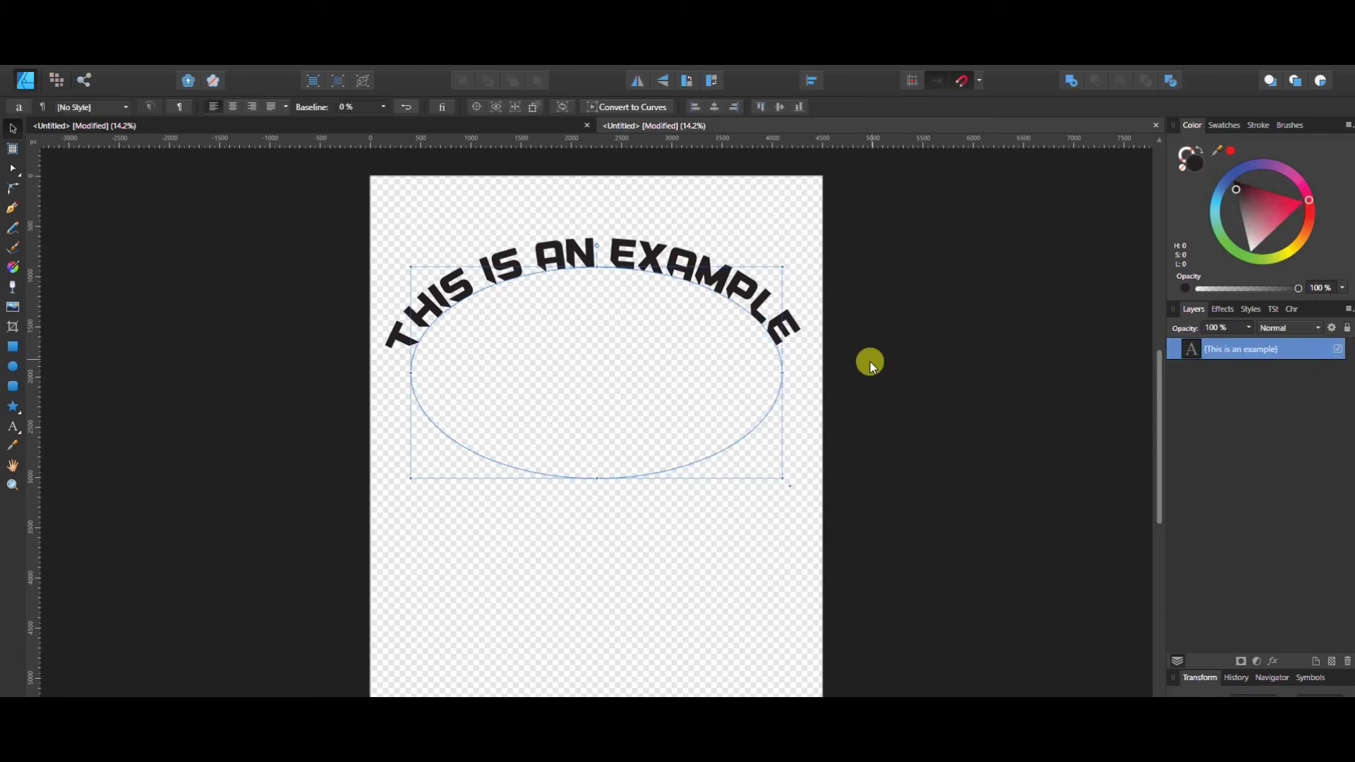
mouse_move(526, 354)
left_mouse_down()
mouse_move(593, 370)
mouse_move(514, 348)
left_mouse_up()
left_click(1348, 328)
left_click(467, 424)
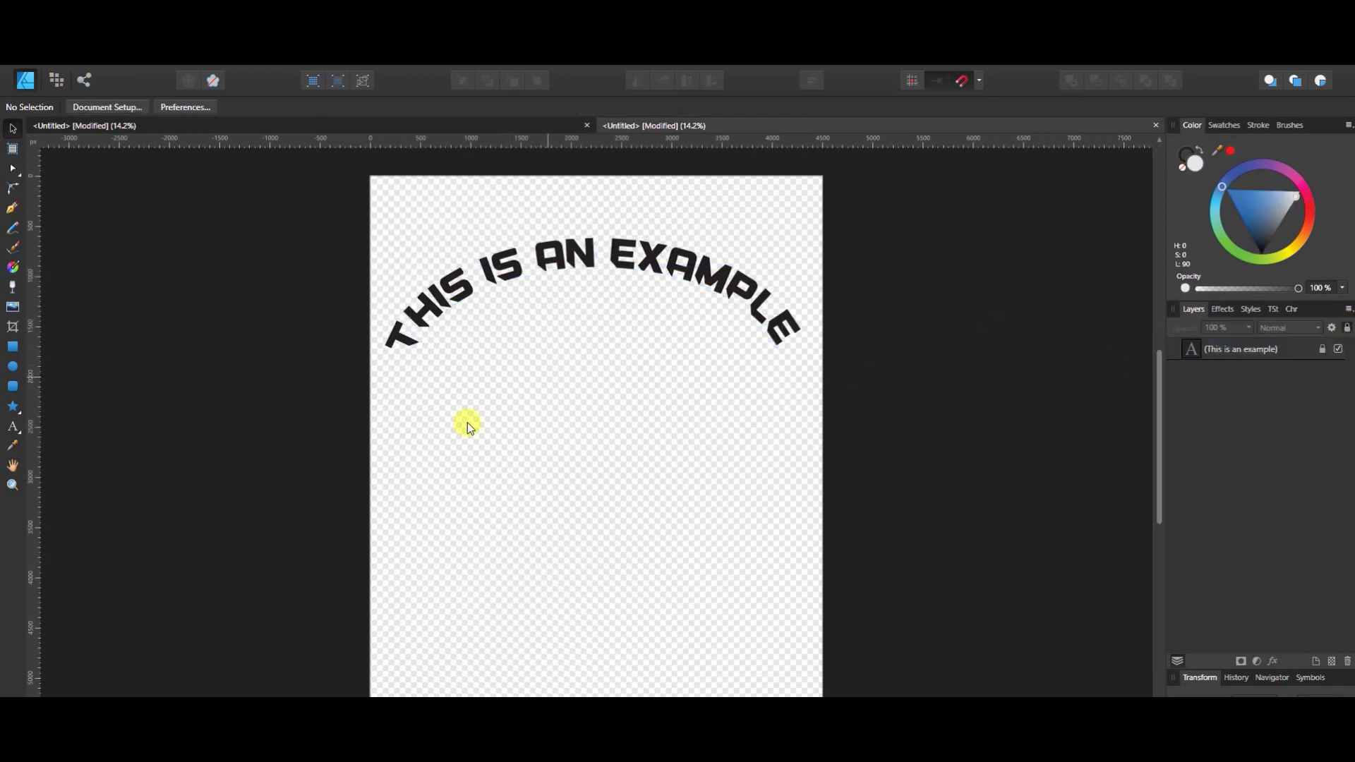
Step: Add the artistic text "Add more text here" on a straight line below the curved text
left_click(12, 426)
left_click(403, 408)
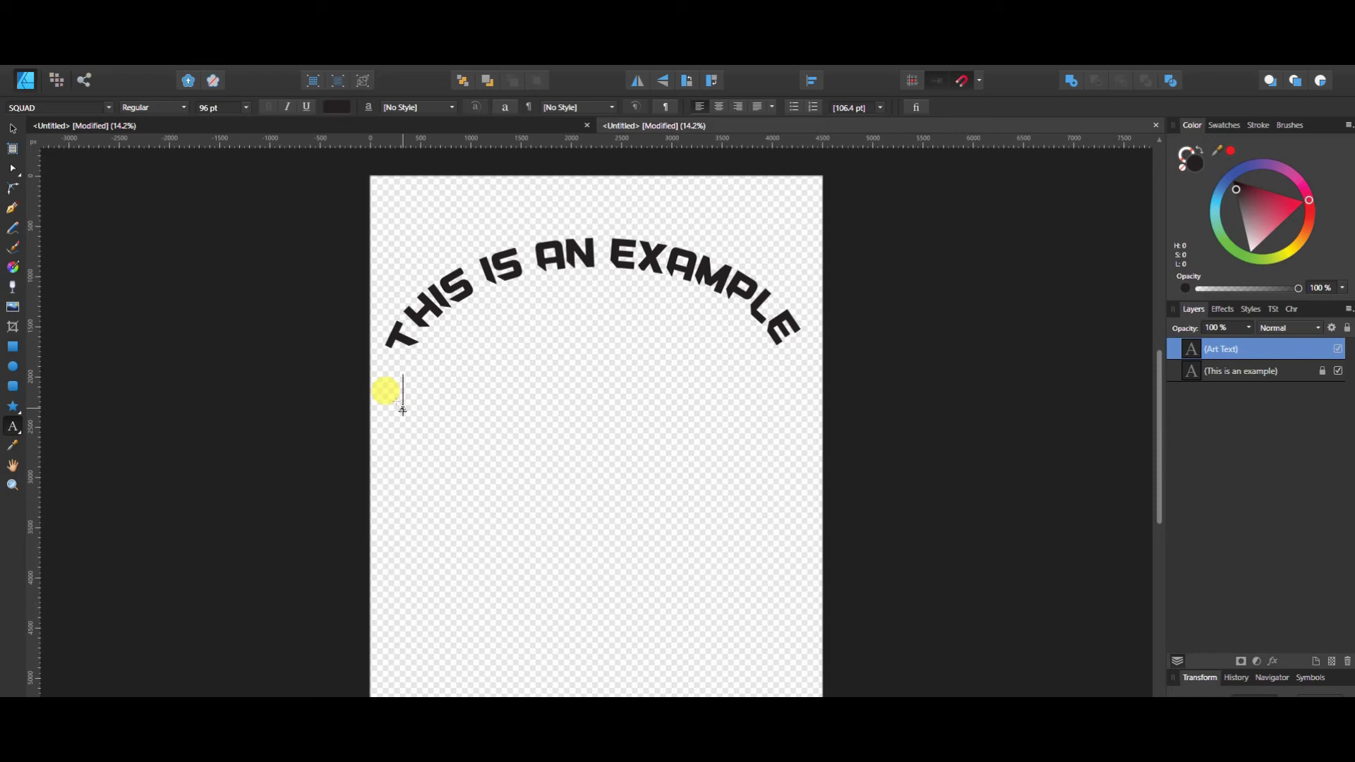
type("Add more ")
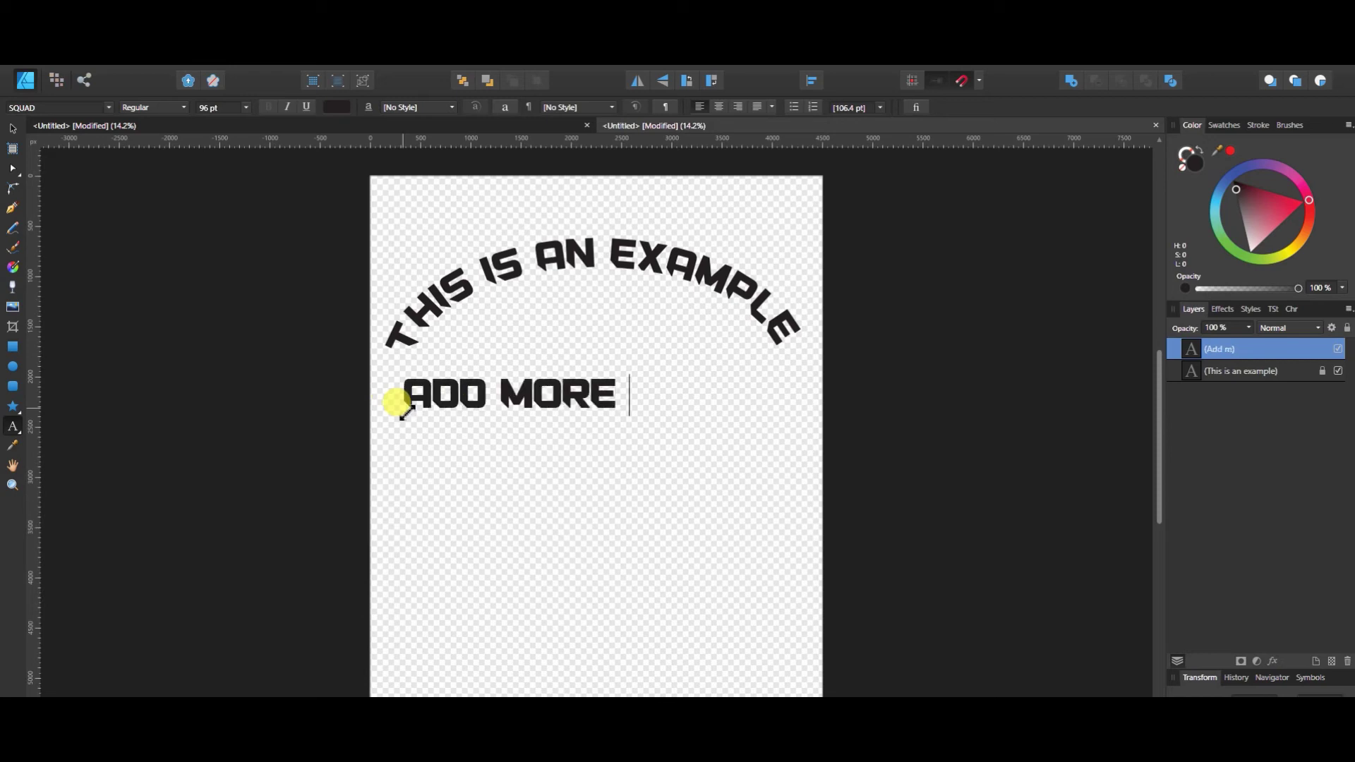
type("text here")
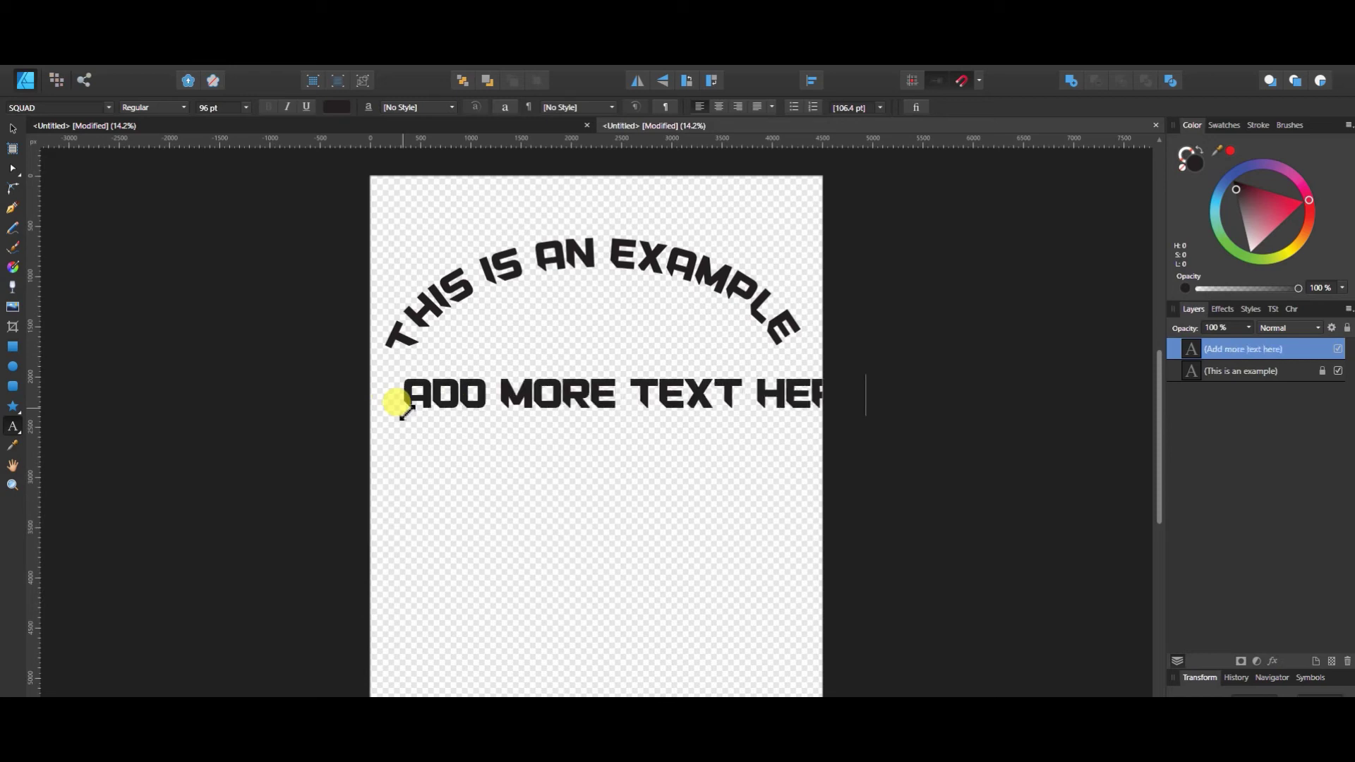
key("Escape")
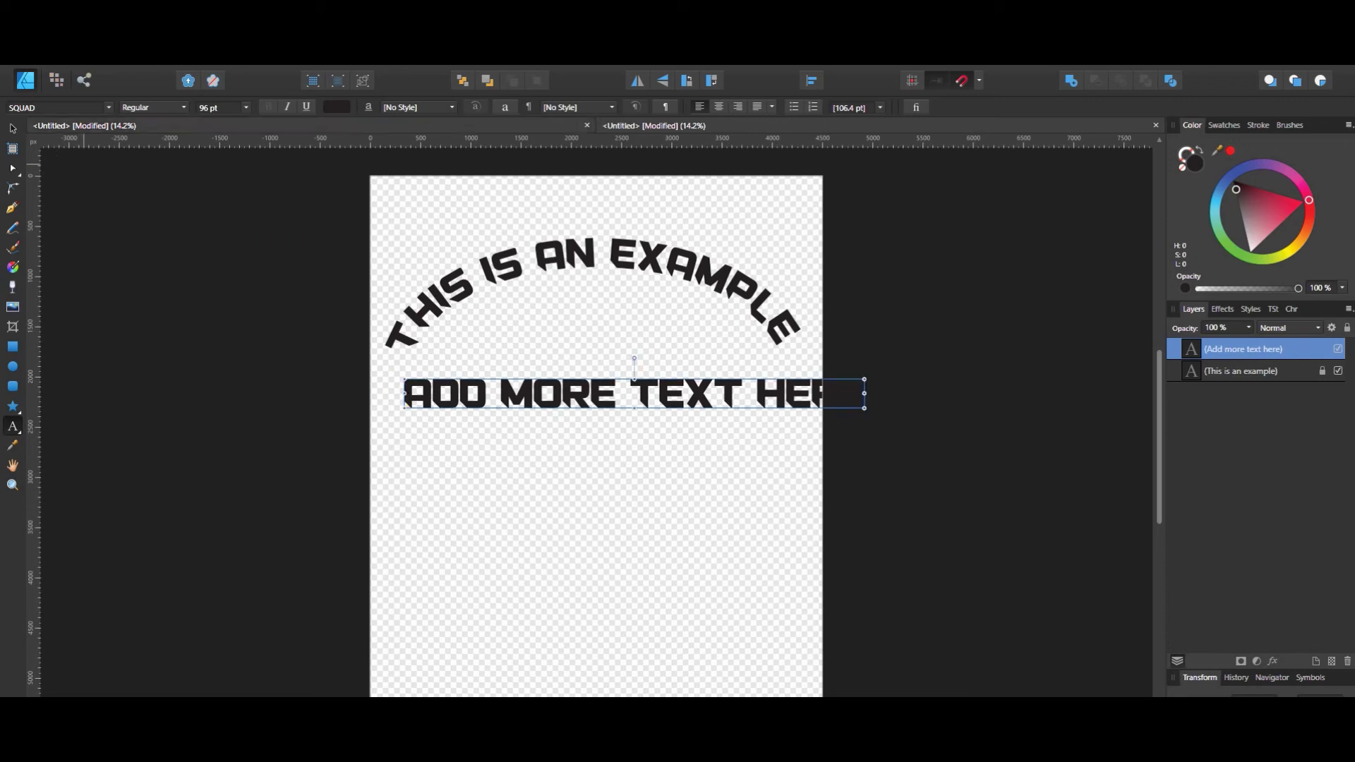
Step: Move the straight text down slightly and narrow it to about 4100 px, matching the curved text's width
left_click(13, 127)
mouse_move(682, 398)
left_mouse_down()
mouse_move(650, 408)
mouse_move(676, 420)
left_mouse_up()
mouse_move(679, 422)
left_mouse_down()
mouse_move(662, 415)
mouse_move(689, 403)
mouse_move(674, 427)
mouse_move(691, 426)
mouse_move(648, 430)
mouse_move(667, 433)
left_mouse_up()
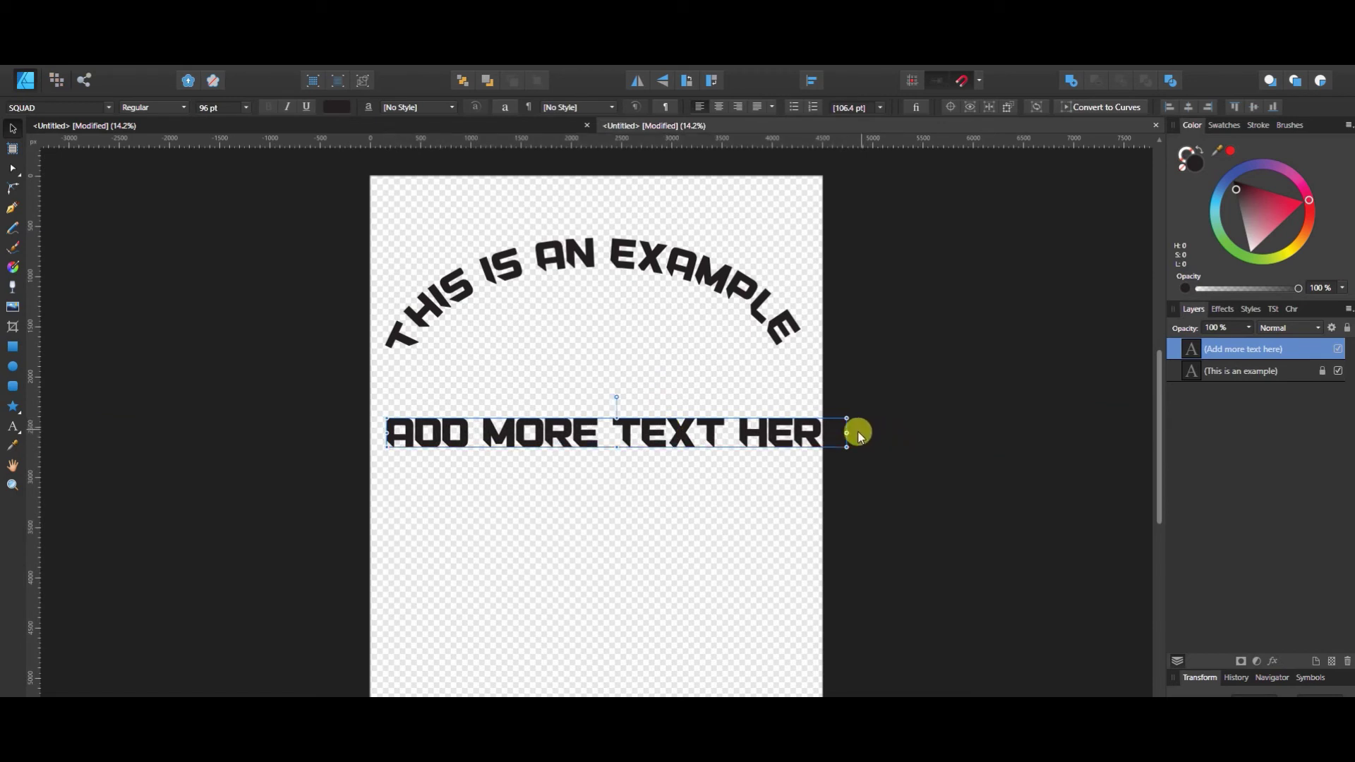
left_click_drag(848, 432, 798, 437)
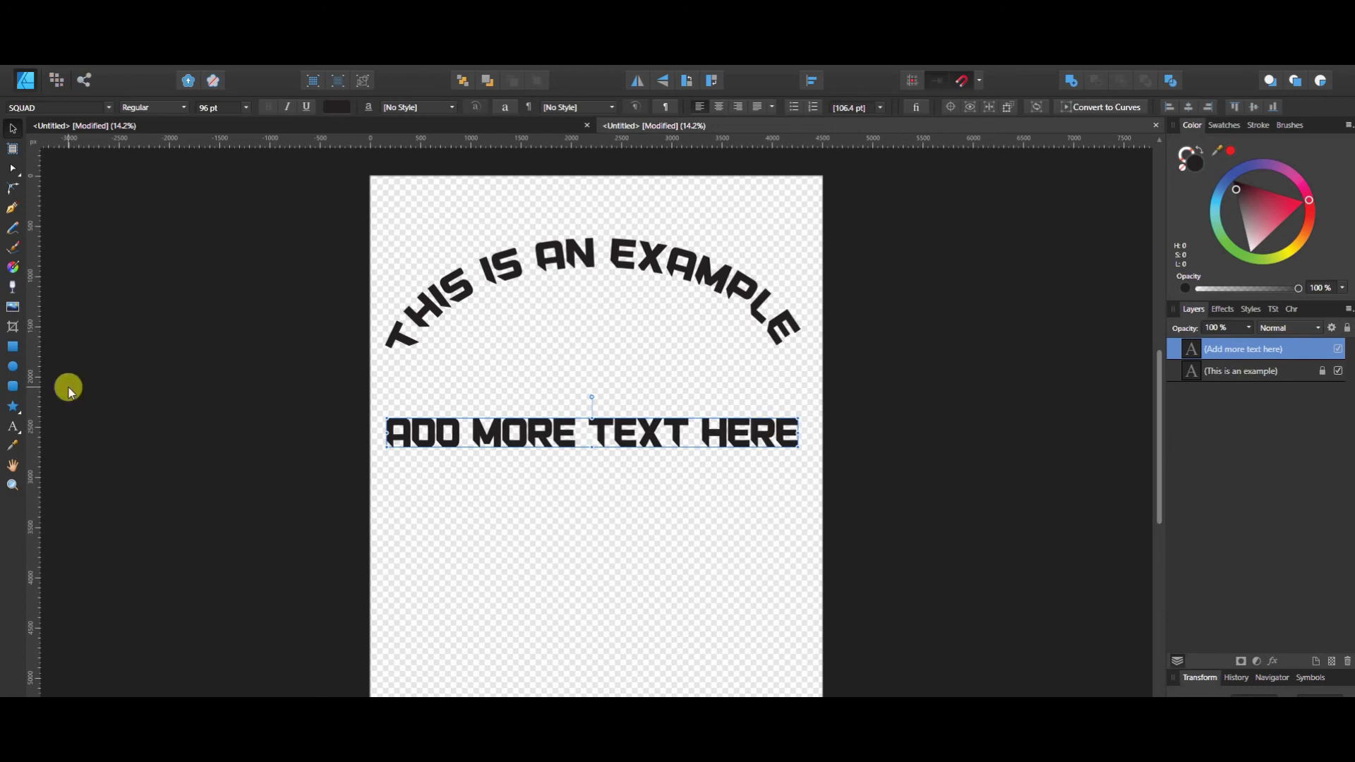
Step: Place vertical guides at the right and left ends of the straight text, at about 4250 px and 160 px
left_click_drag(628, 434, 794, 465)
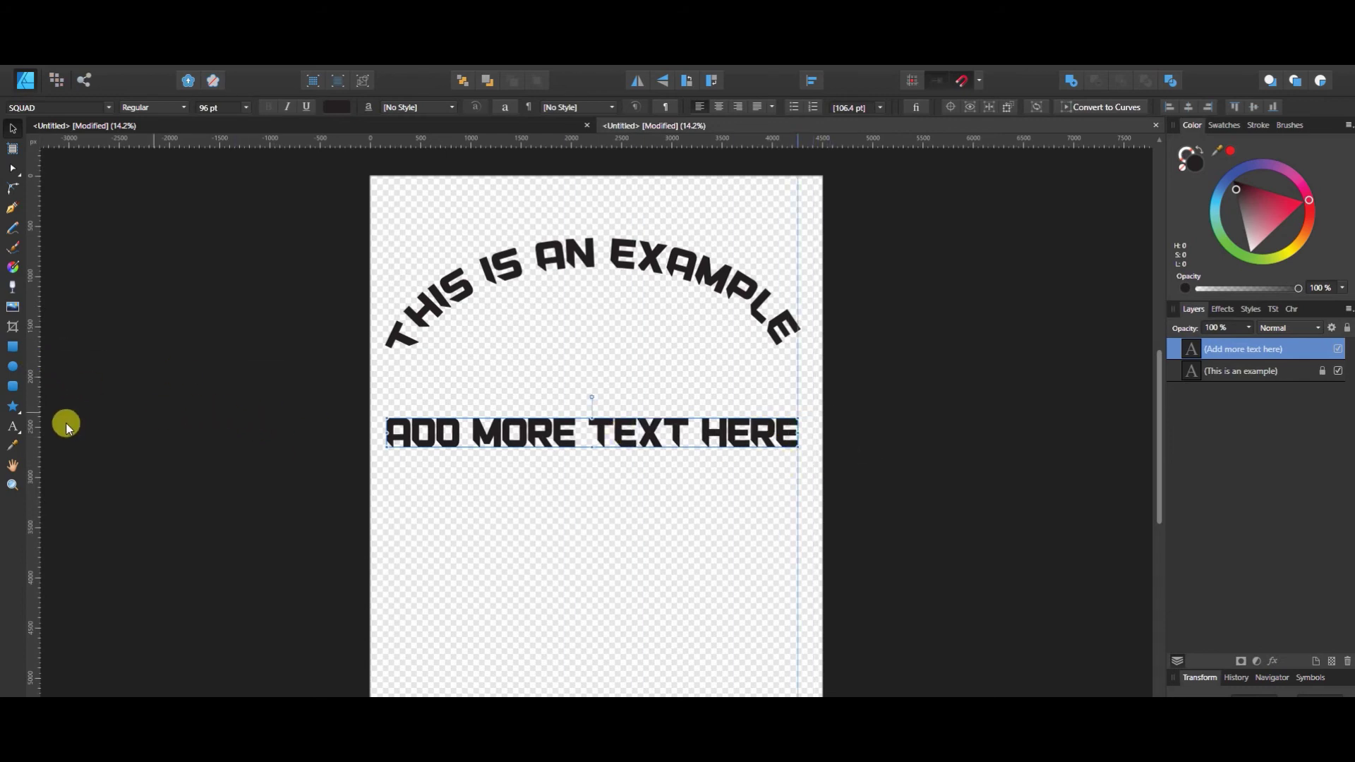
left_click_drag(36, 400, 391, 452)
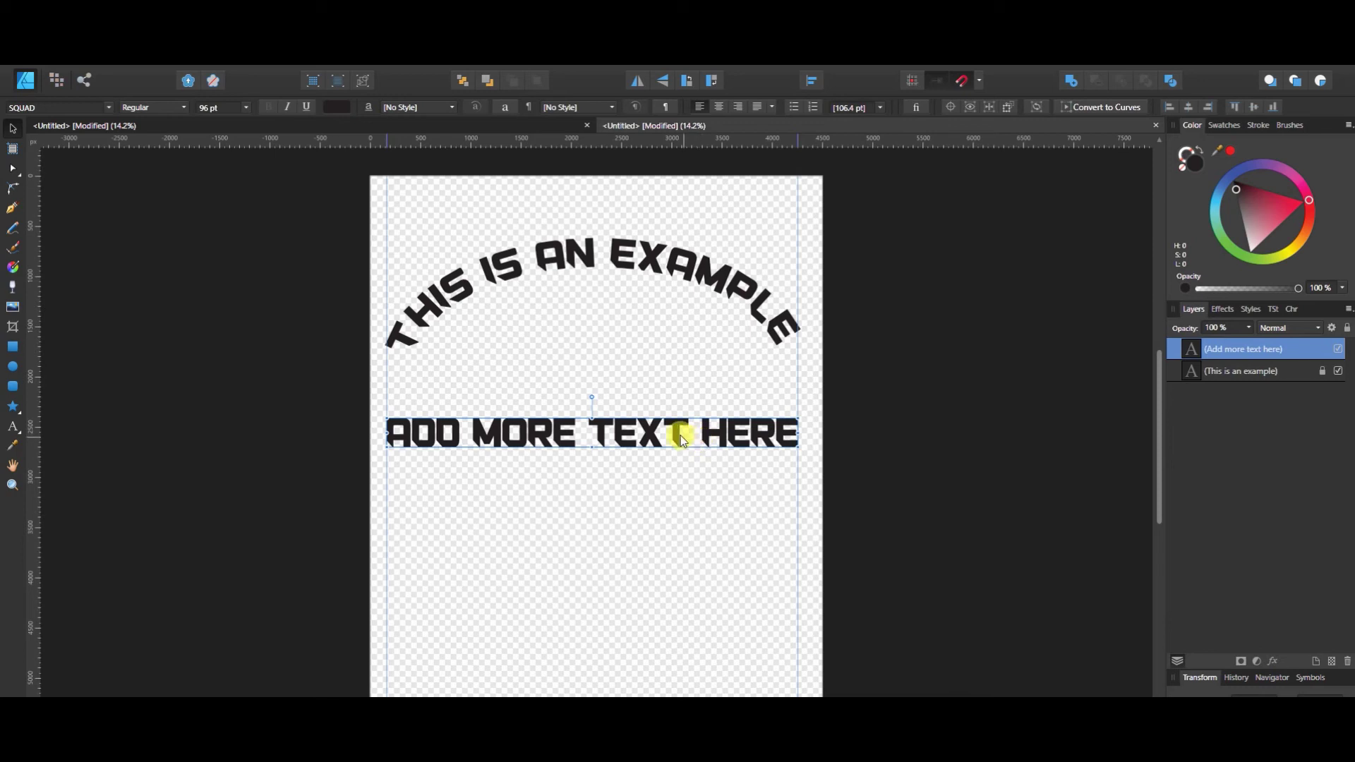
Step: Move the straight text up closer to the curved text and remove the vertical guides
mouse_move(681, 435)
left_mouse_down()
mouse_move(676, 401)
mouse_move(676, 418)
left_mouse_up()
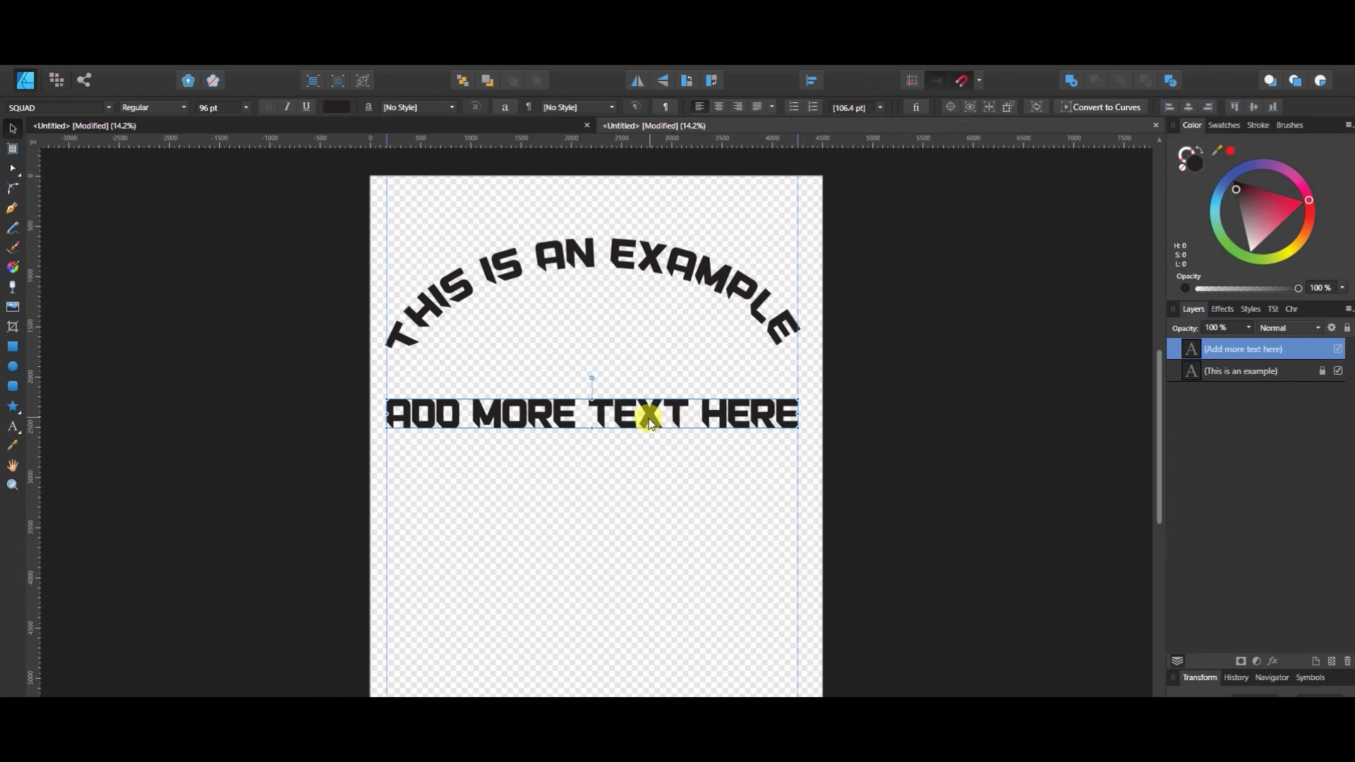
left_click_drag(651, 418, 652, 414)
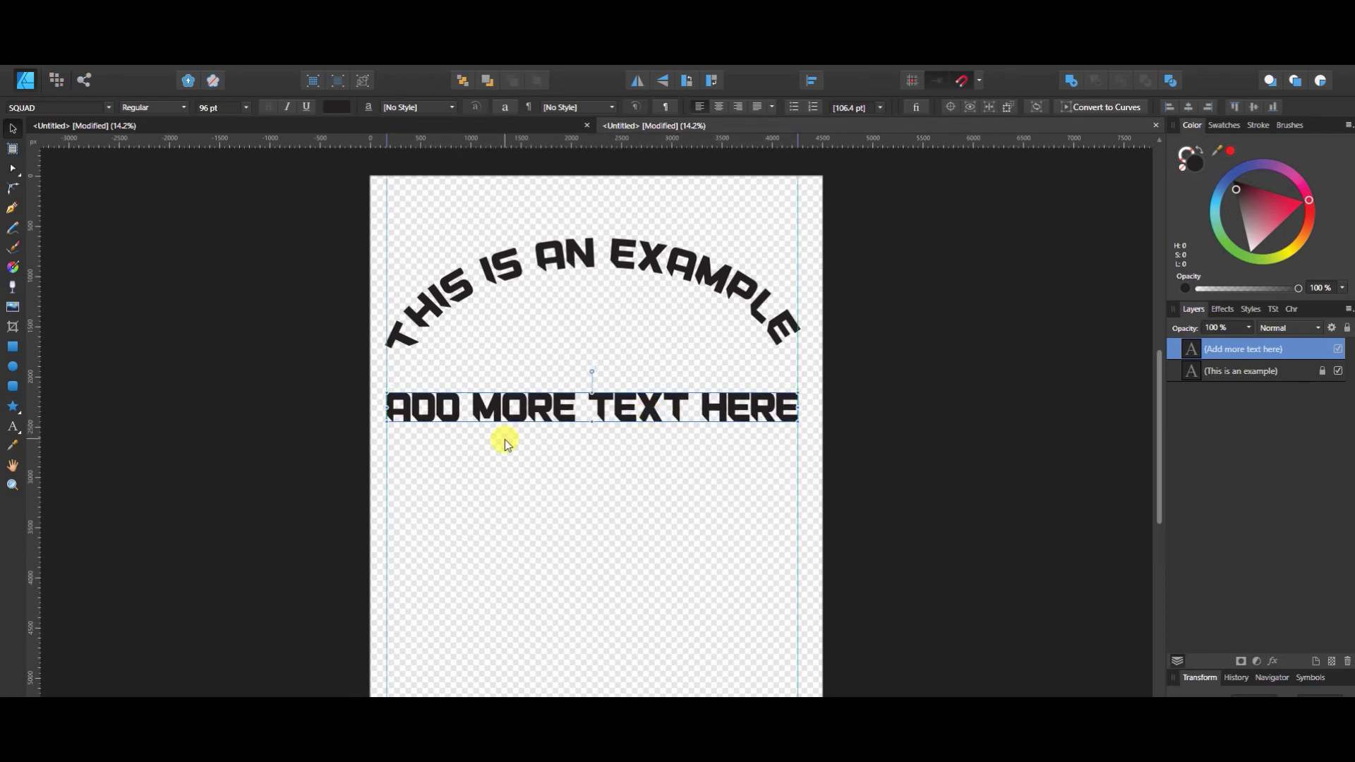
left_click_drag(387, 363, 901, 375)
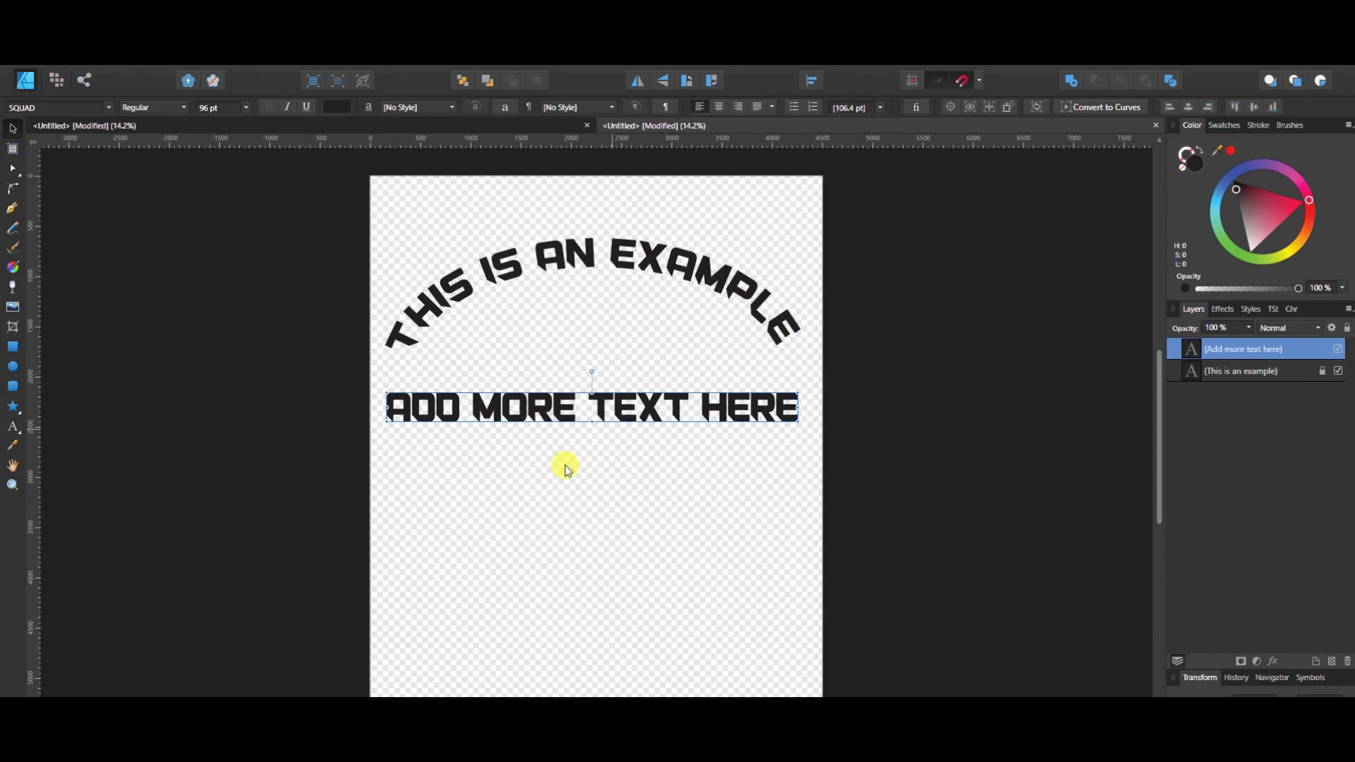
Step: Place a horizontal guide at about 1675 px, along the lower ends of the curved text
left_click_drag(602, 137, 640, 343)
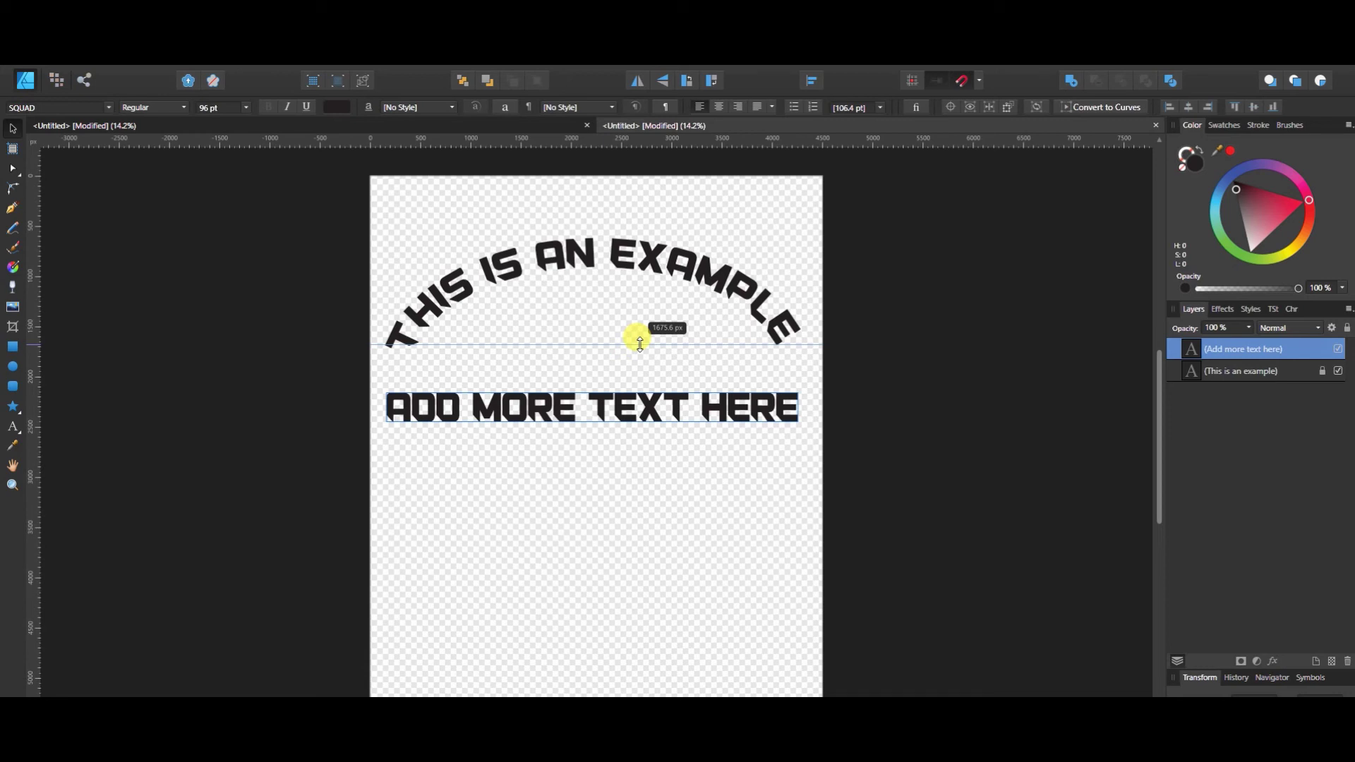
left_click_drag(640, 343, 639, 345)
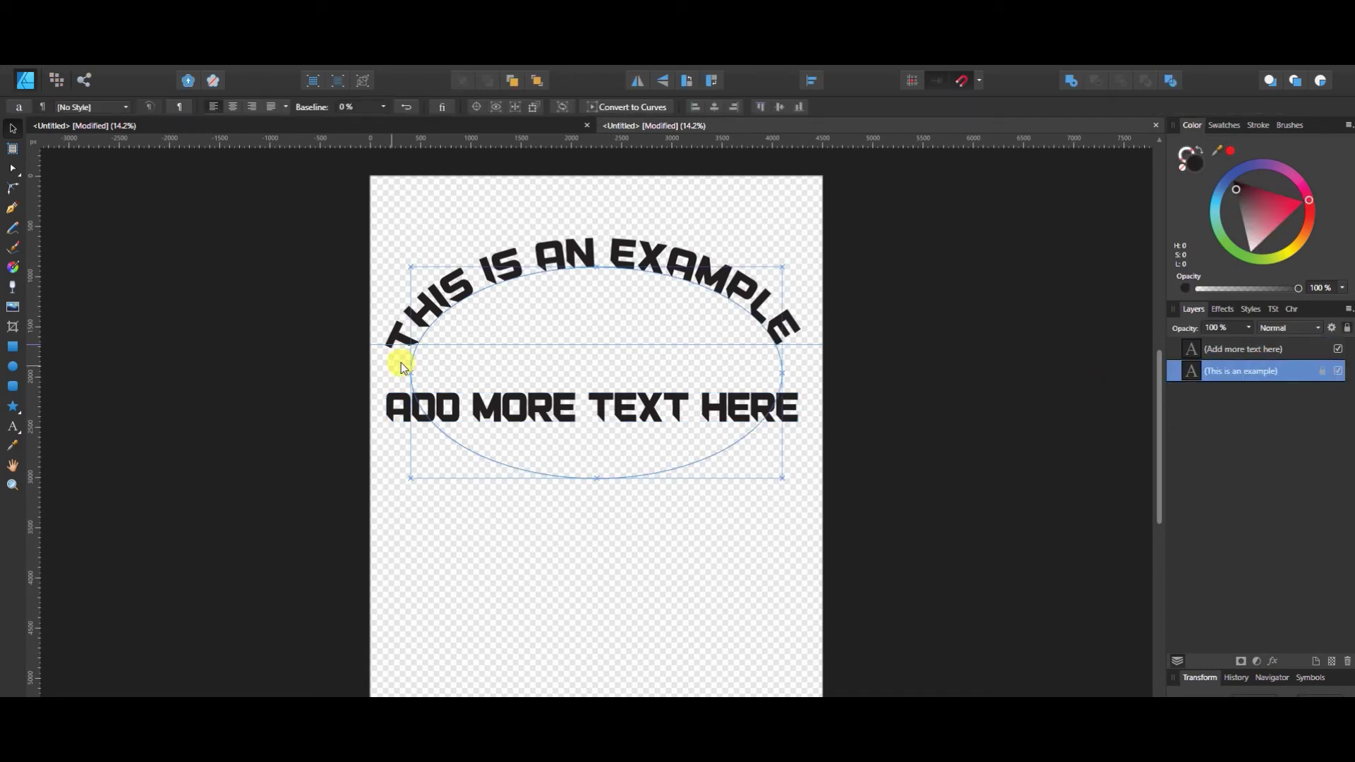
left_click(436, 310)
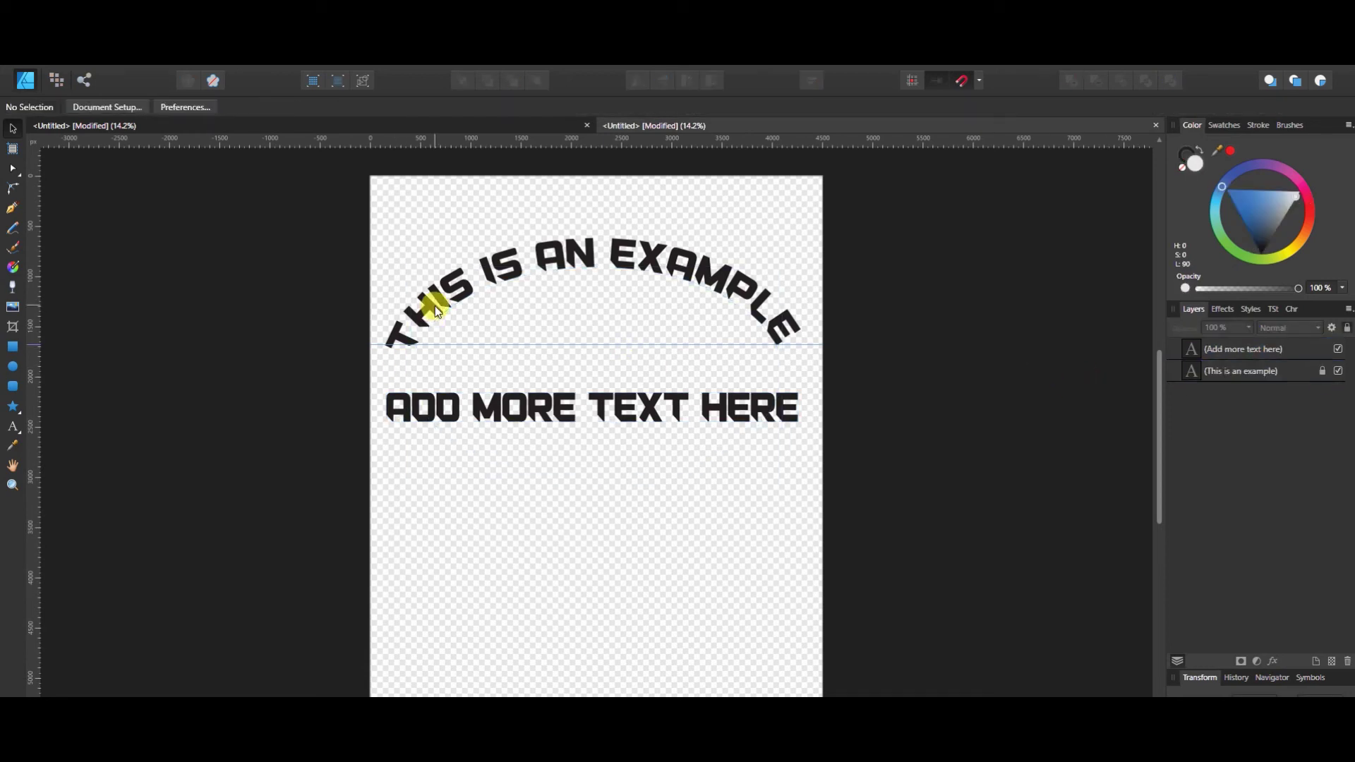
Step: Unlock the curved text, slide its start slightly along the path to level its ends against the guide, and lock the layer again
left_click(13, 426)
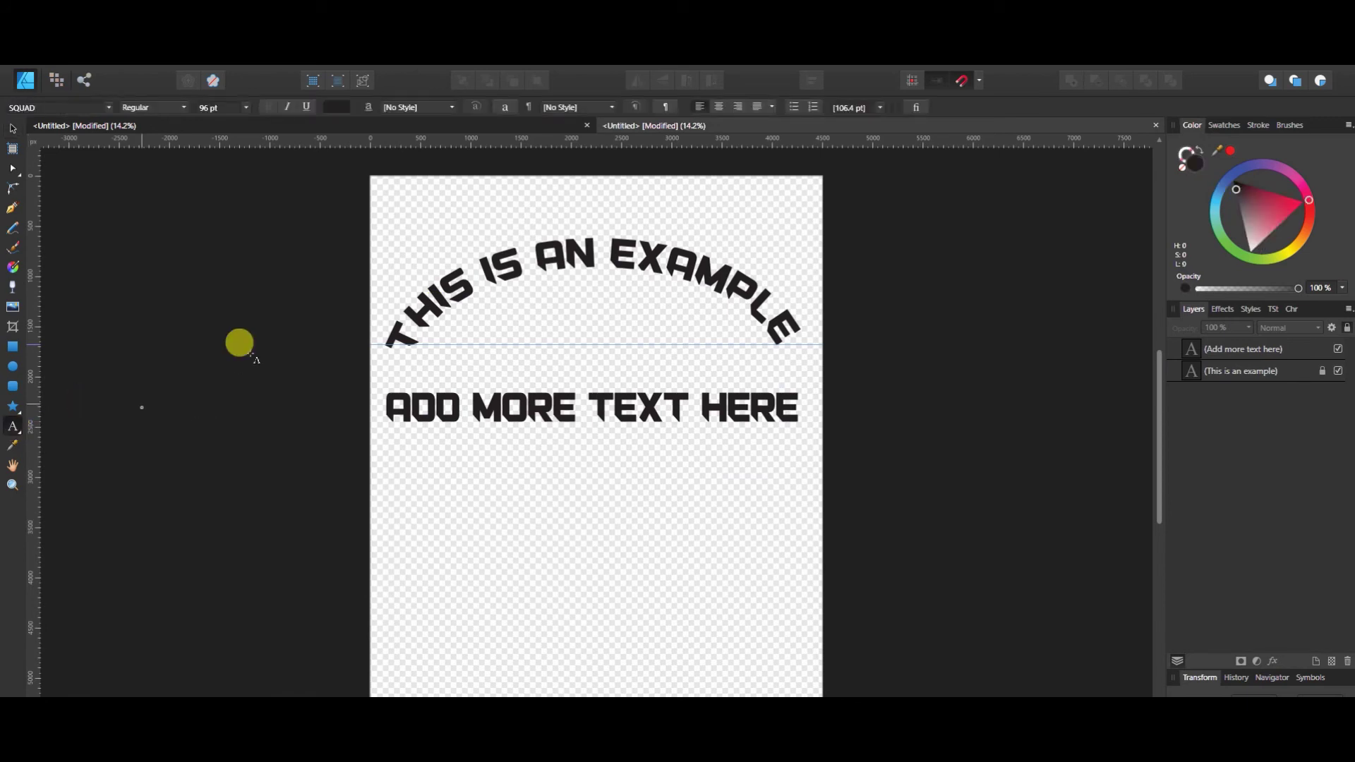
left_click(417, 323)
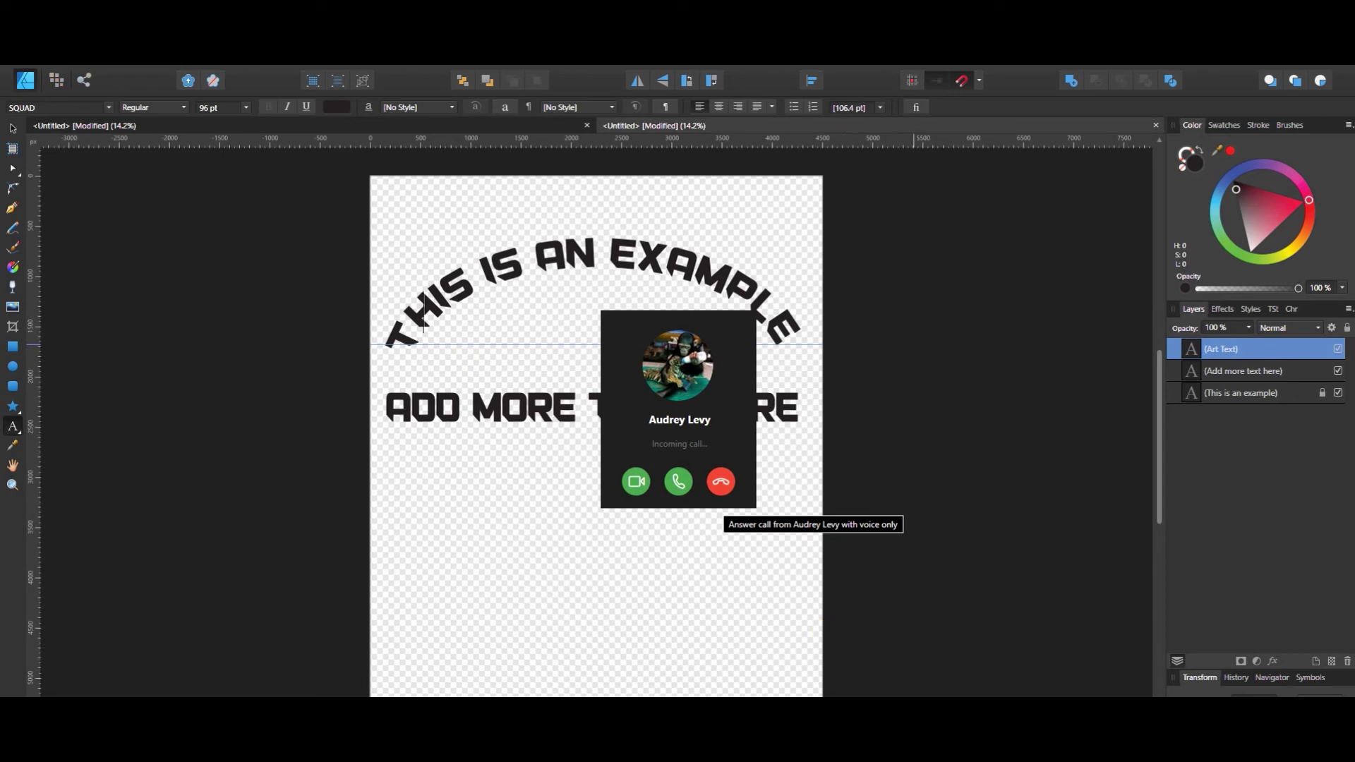
left_click(703, 551)
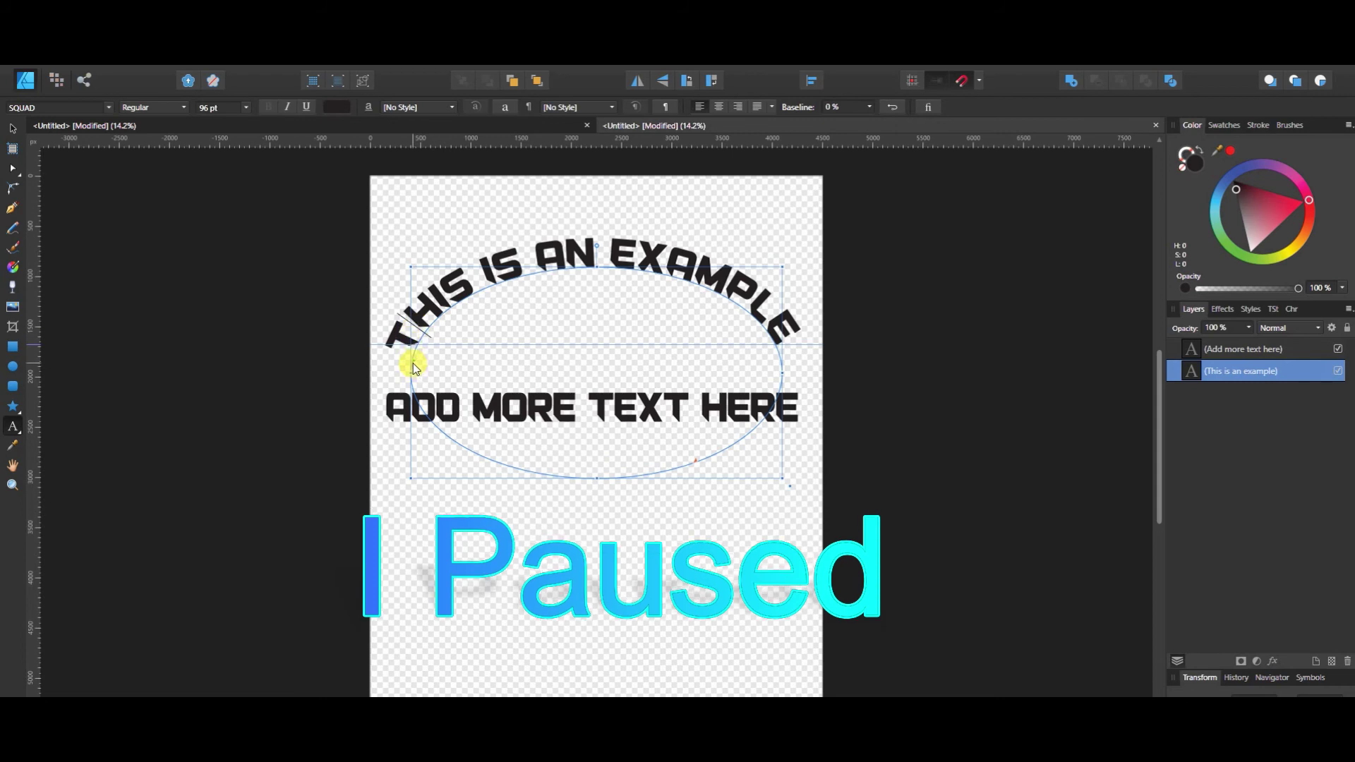
left_click_drag(413, 367, 413, 354)
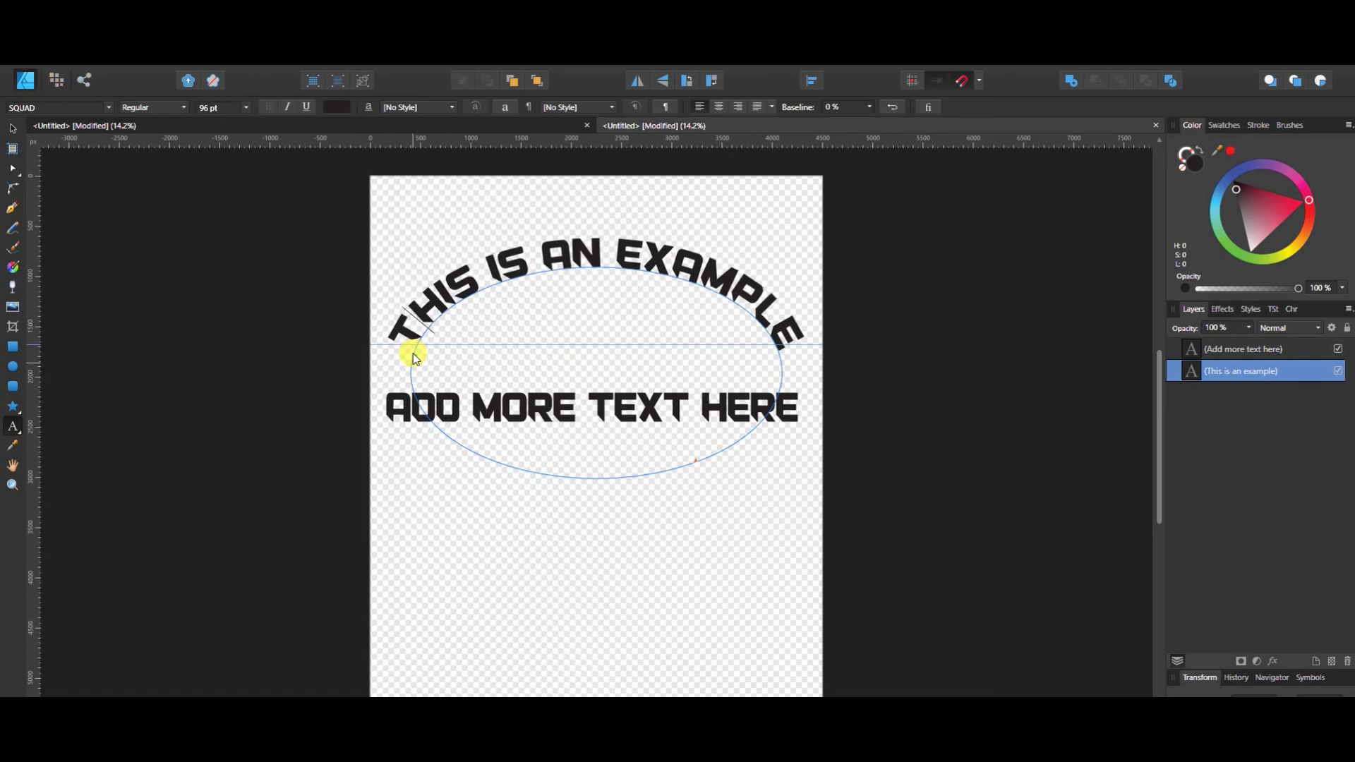
key("Escape")
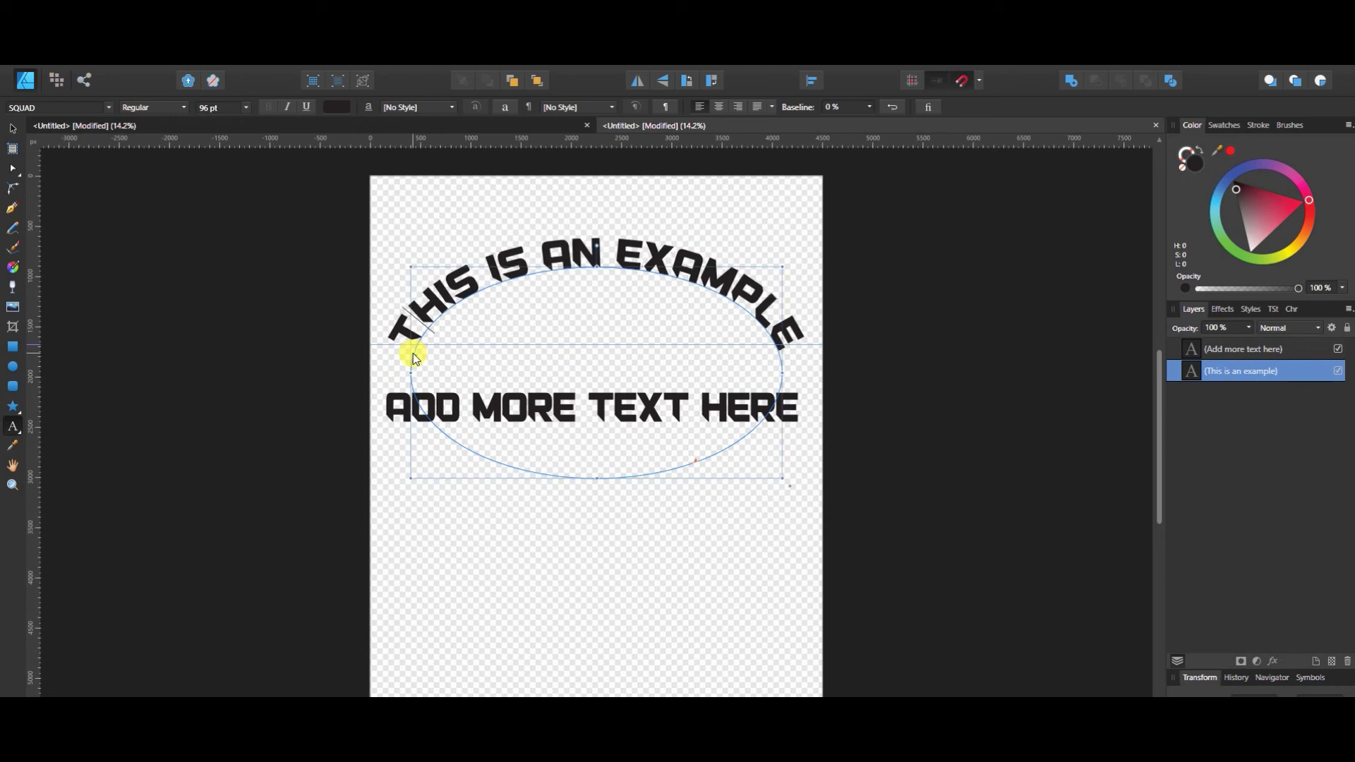
left_click(1347, 329)
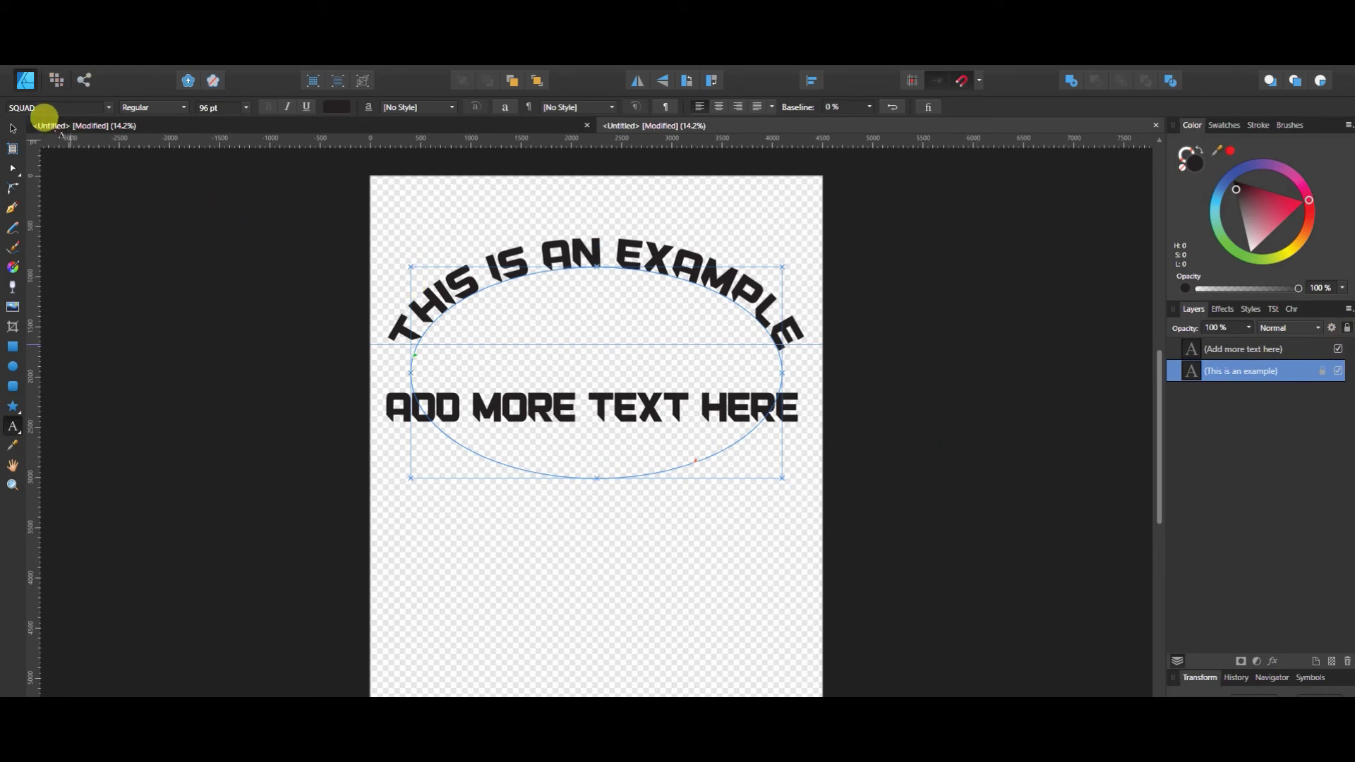
type("v")
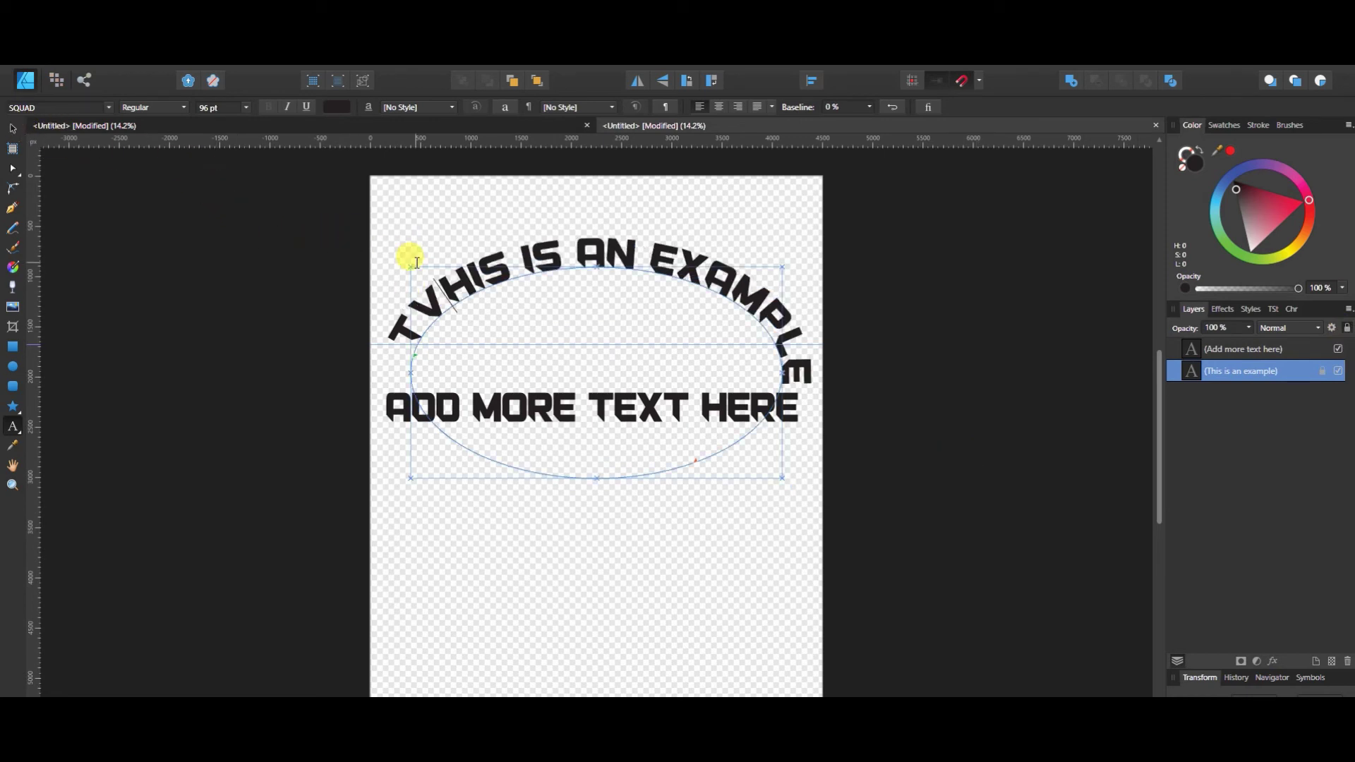
key("BackSpace")
key("Escape")
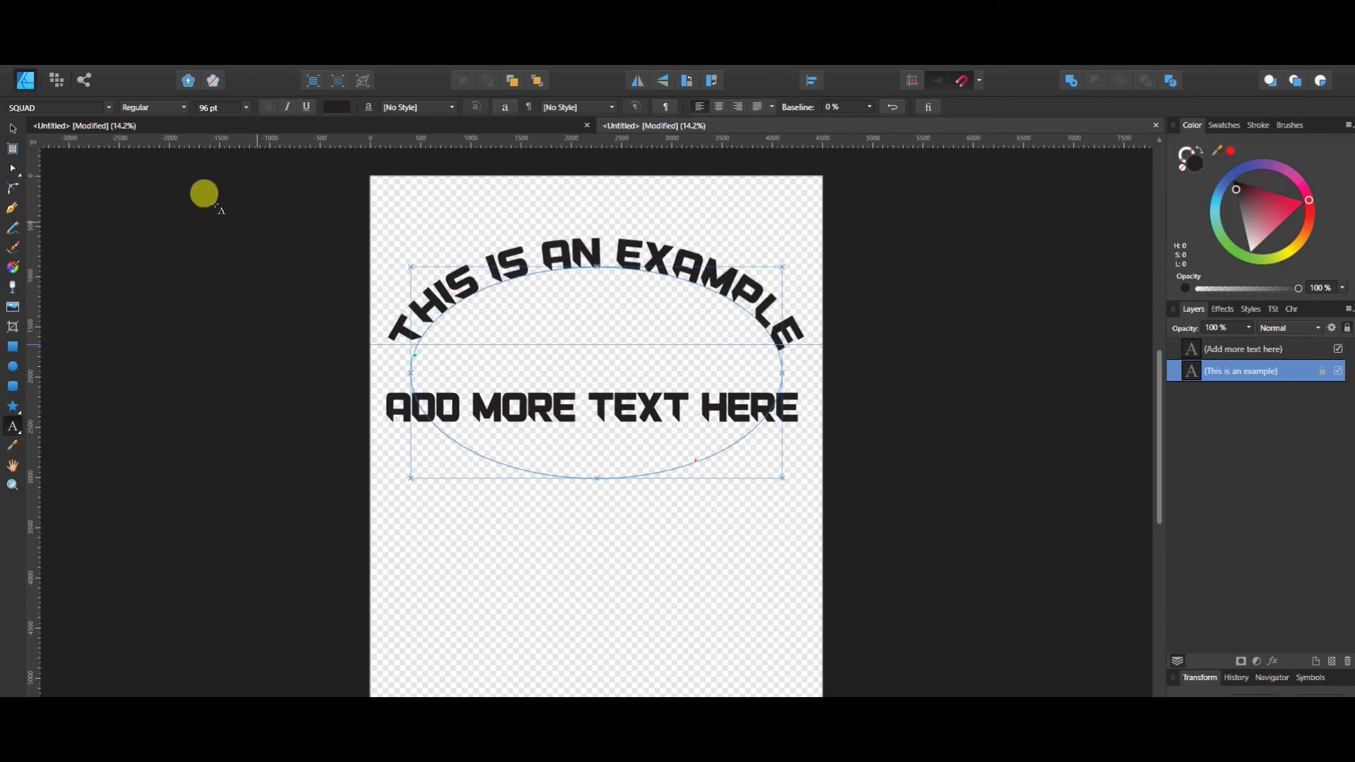
Step: Deselect the curved text and remove the horizontal guide
left_click(12, 130)
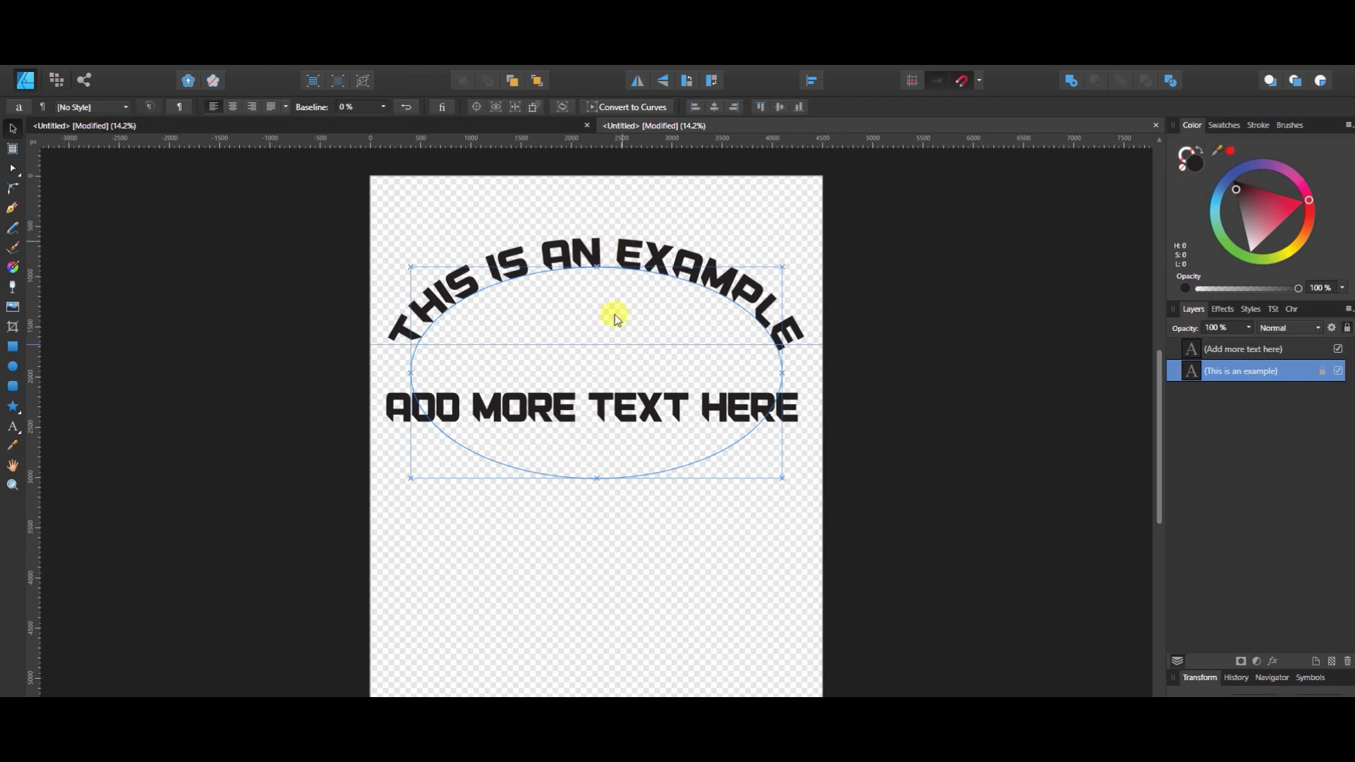
left_click(606, 318)
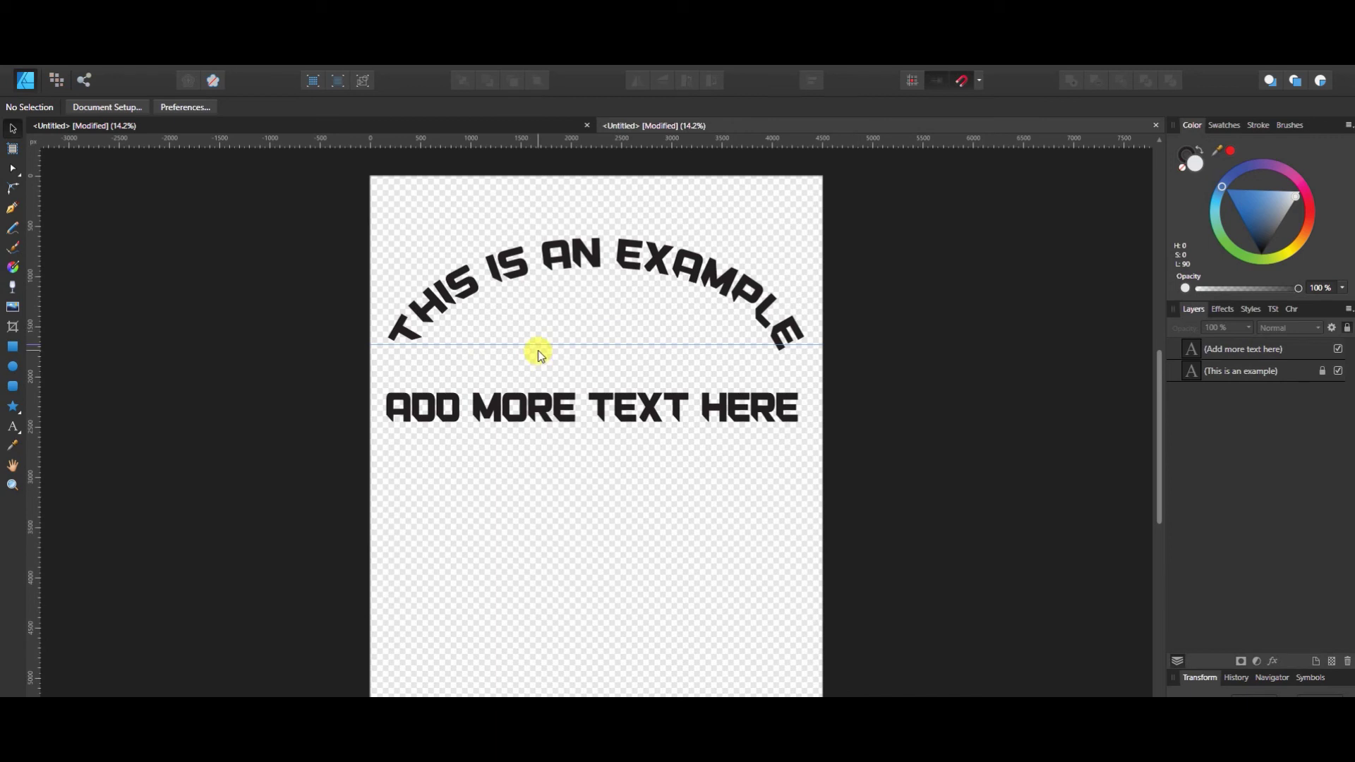
left_click_drag(537, 346, 538, 152)
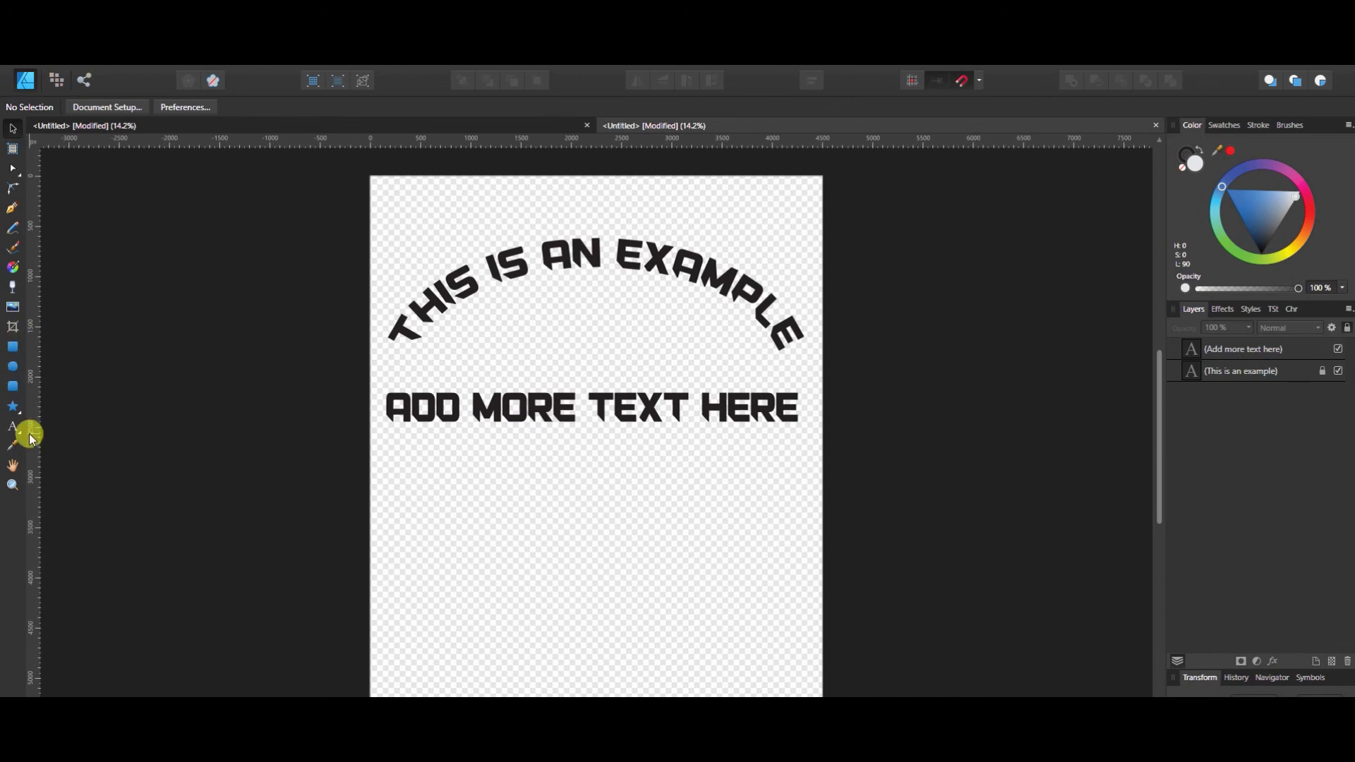
Step: Draw a short horizontal line with the Pen tool below the left end of the curved text, starting at the straight text's left edge
left_click(12, 208)
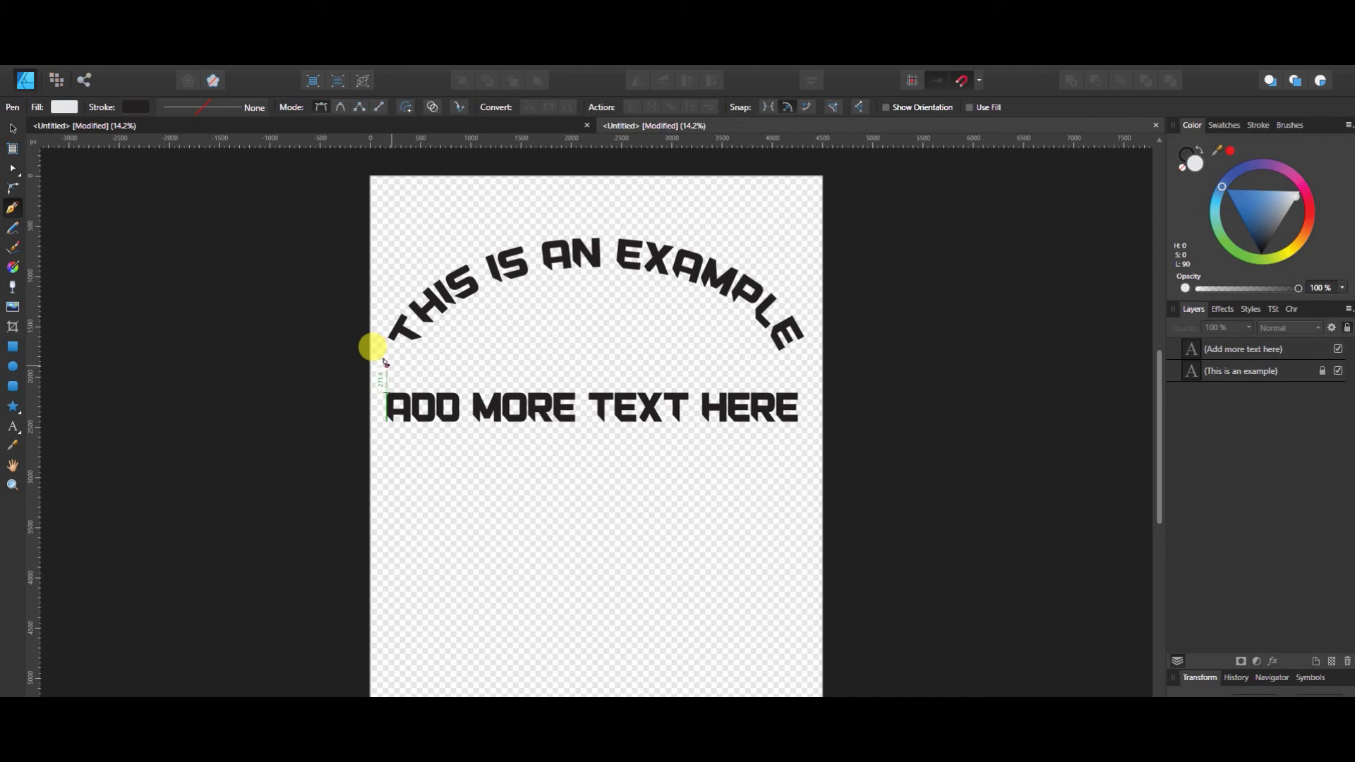
left_click(386, 365)
left_click(413, 361)
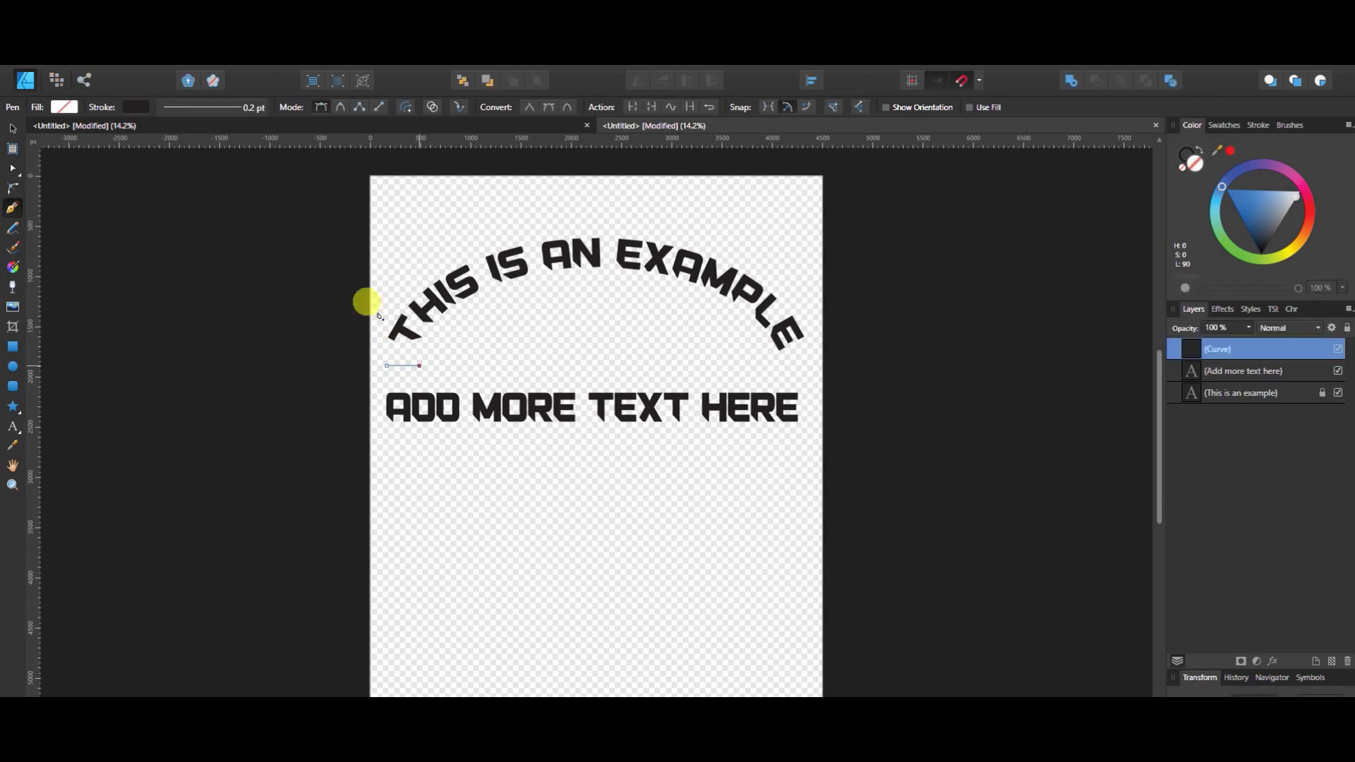
Step: Set the line's stroke width to 14.7 pt and give it square caps
left_click(256, 111)
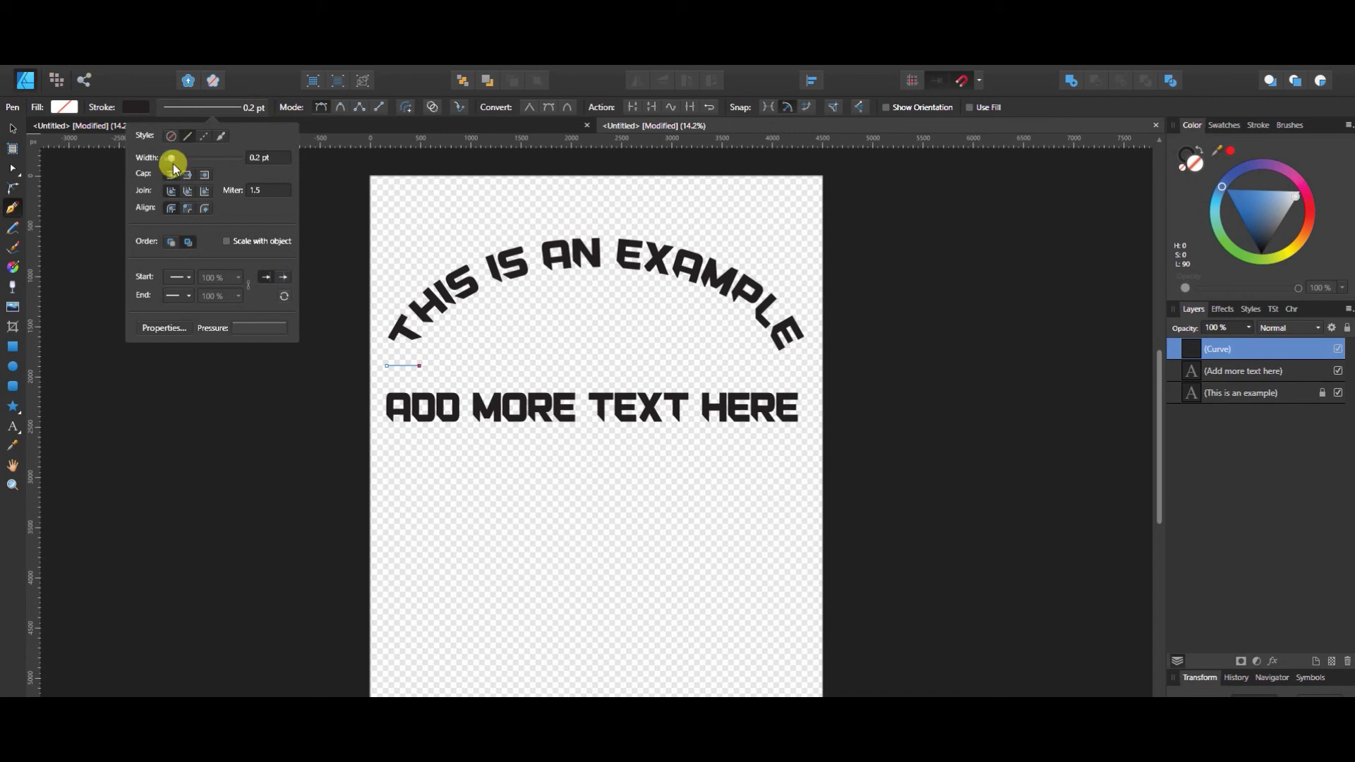
left_click_drag(172, 158, 202, 163)
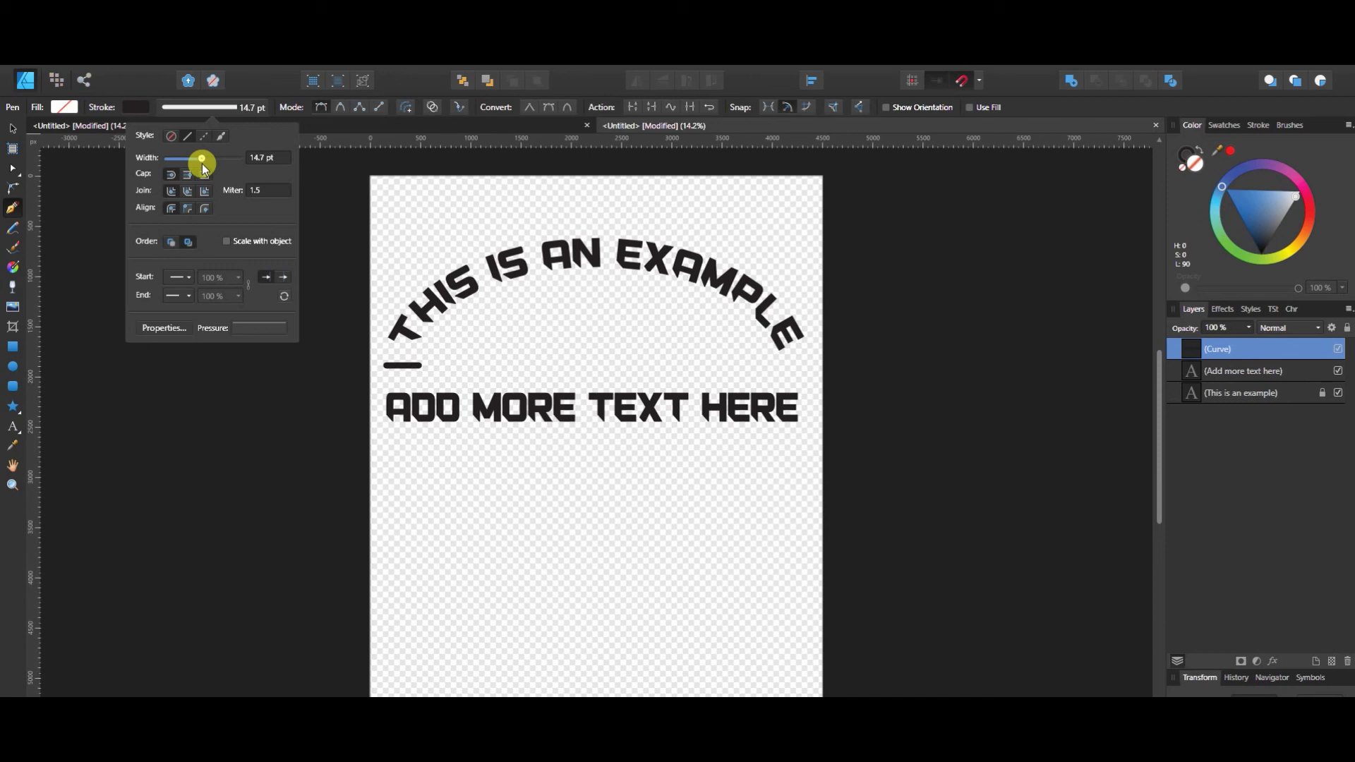
left_click(202, 175)
left_click(156, 90)
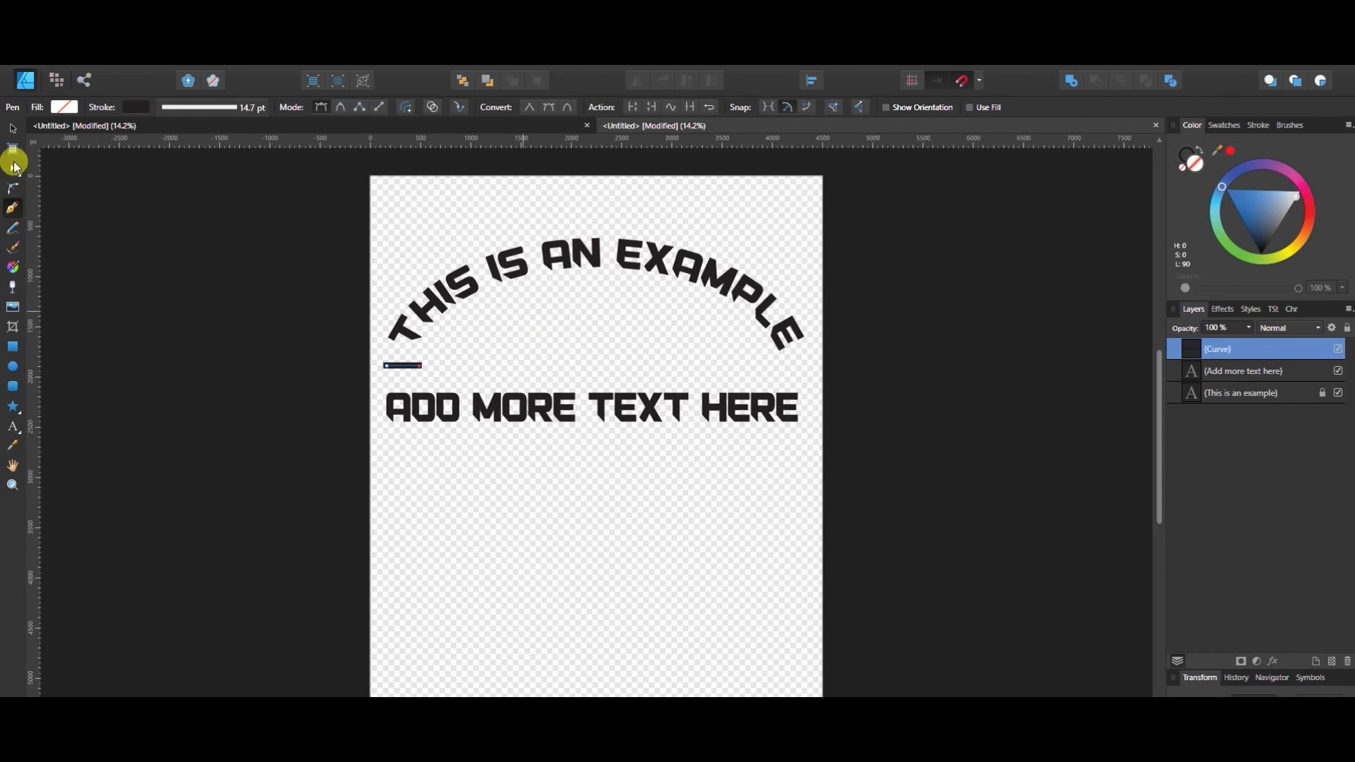
Step: Duplicate the line and move the copy below the curved text's right end, aligning it with a temporary vertical guide
key("v")
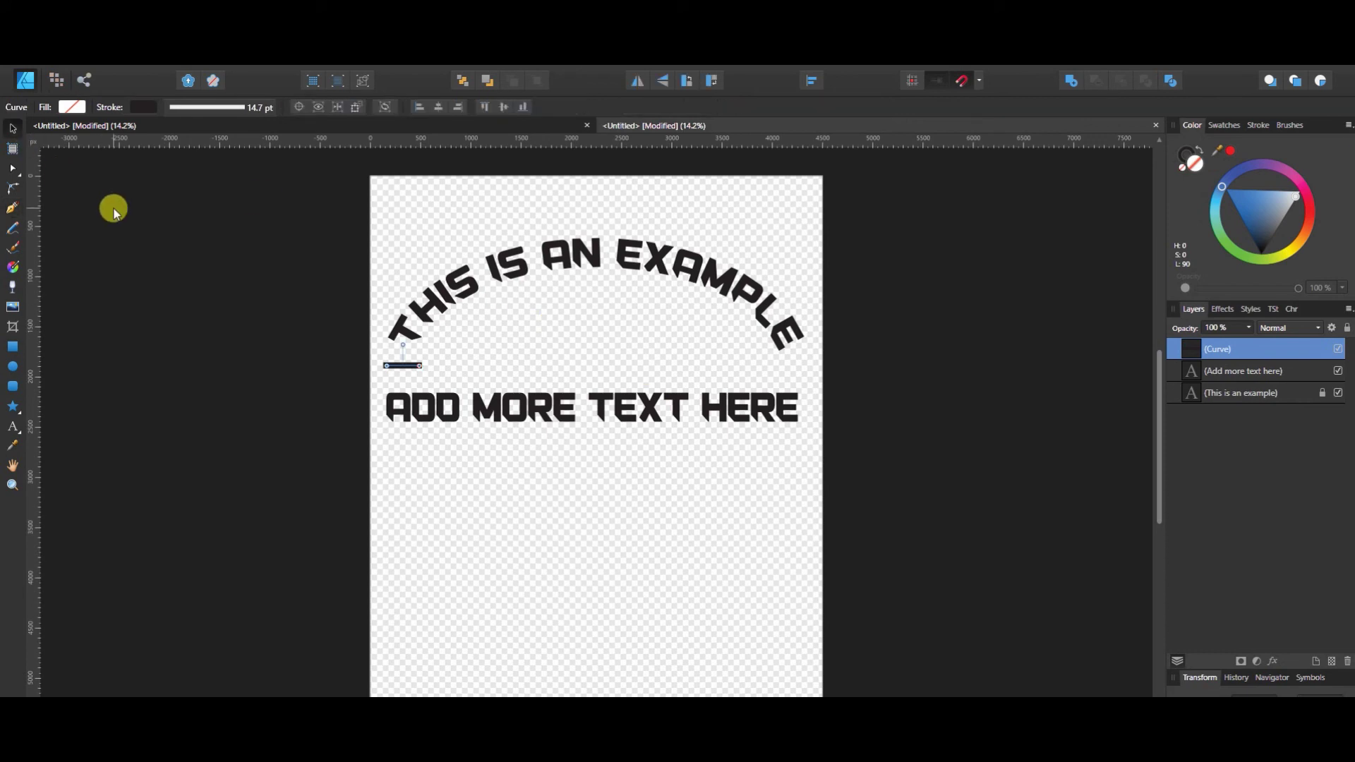
key("ctrl+j")
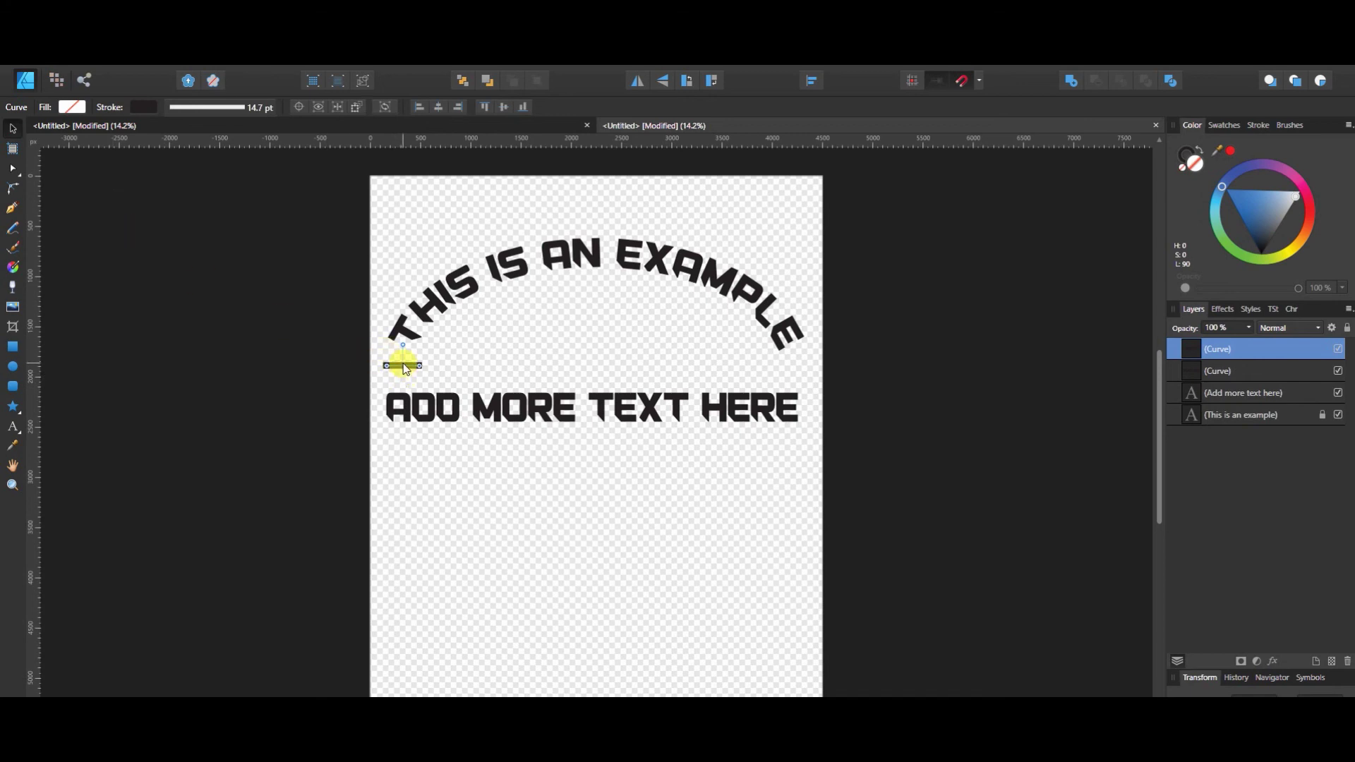
left_click_drag(404, 368, 784, 372)
left_click_drag(37, 297, 804, 396)
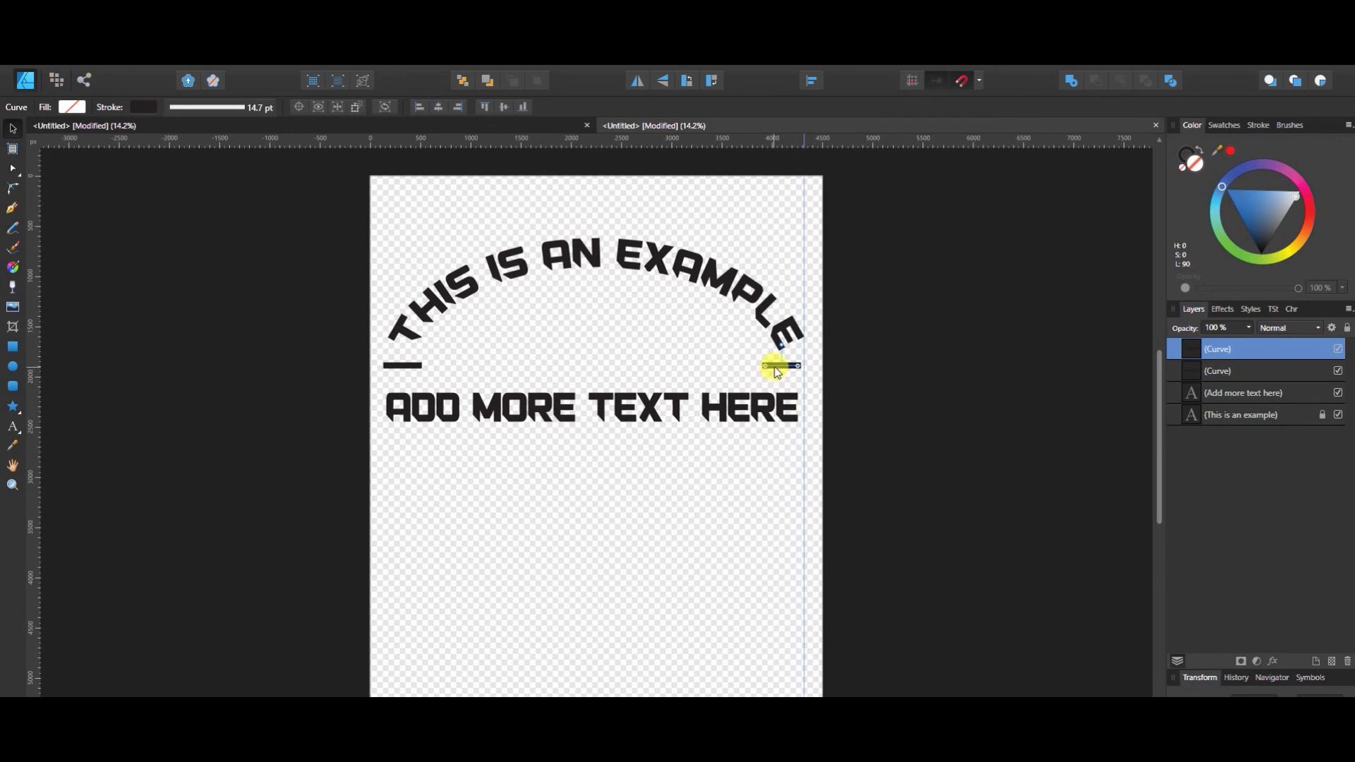
left_click_drag(777, 369, 782, 367)
left_click_drag(804, 259, 990, 282)
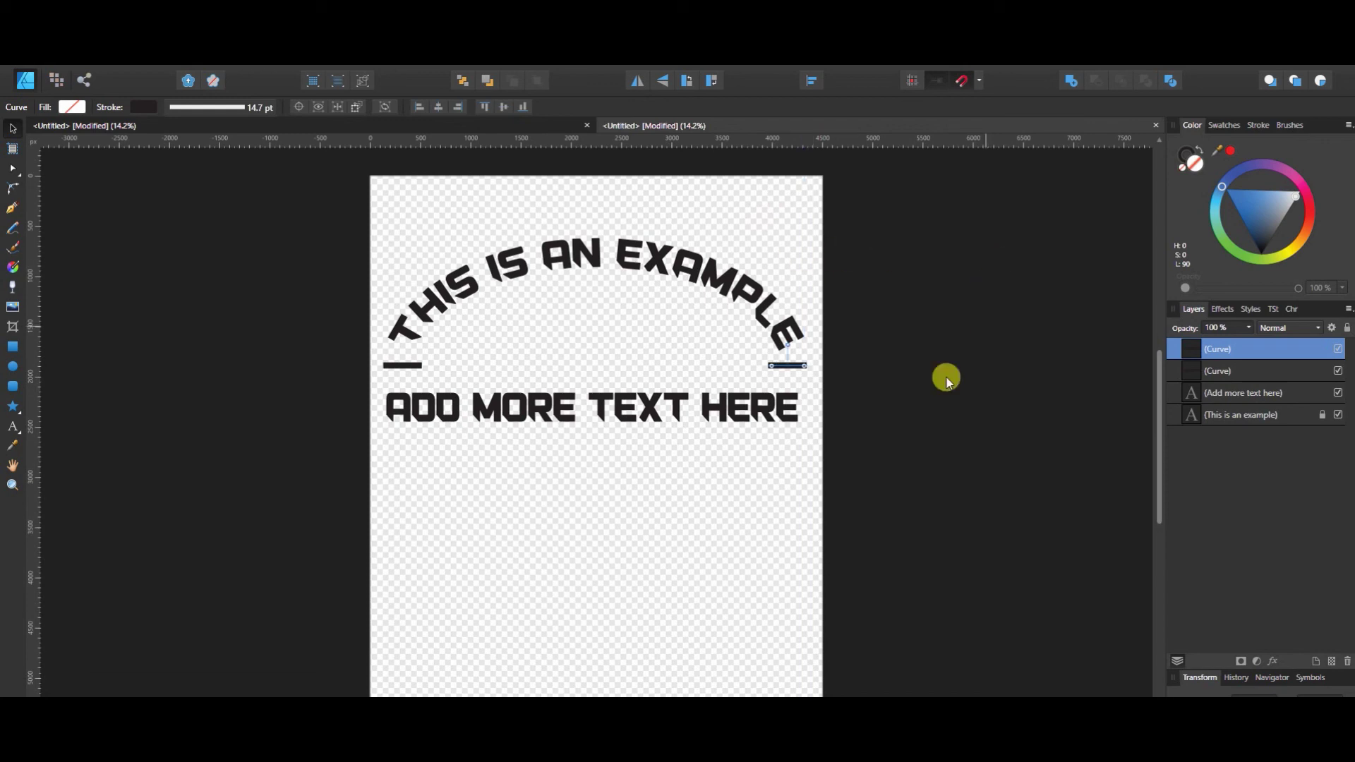
left_click(741, 514)
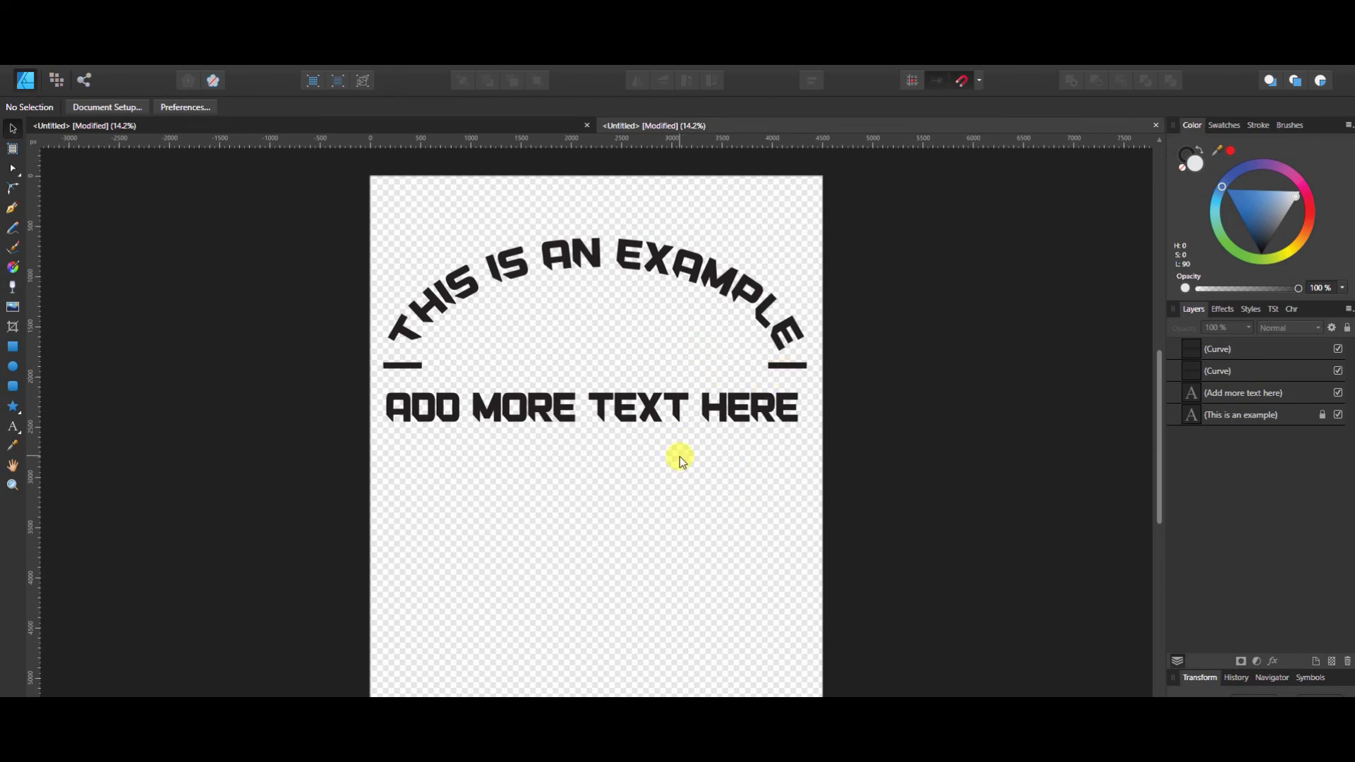
Step: Choose Eagle Flag.png from the Patriotic folder under Pictures > Deposit Photos as the image to place
left_click(14, 311)
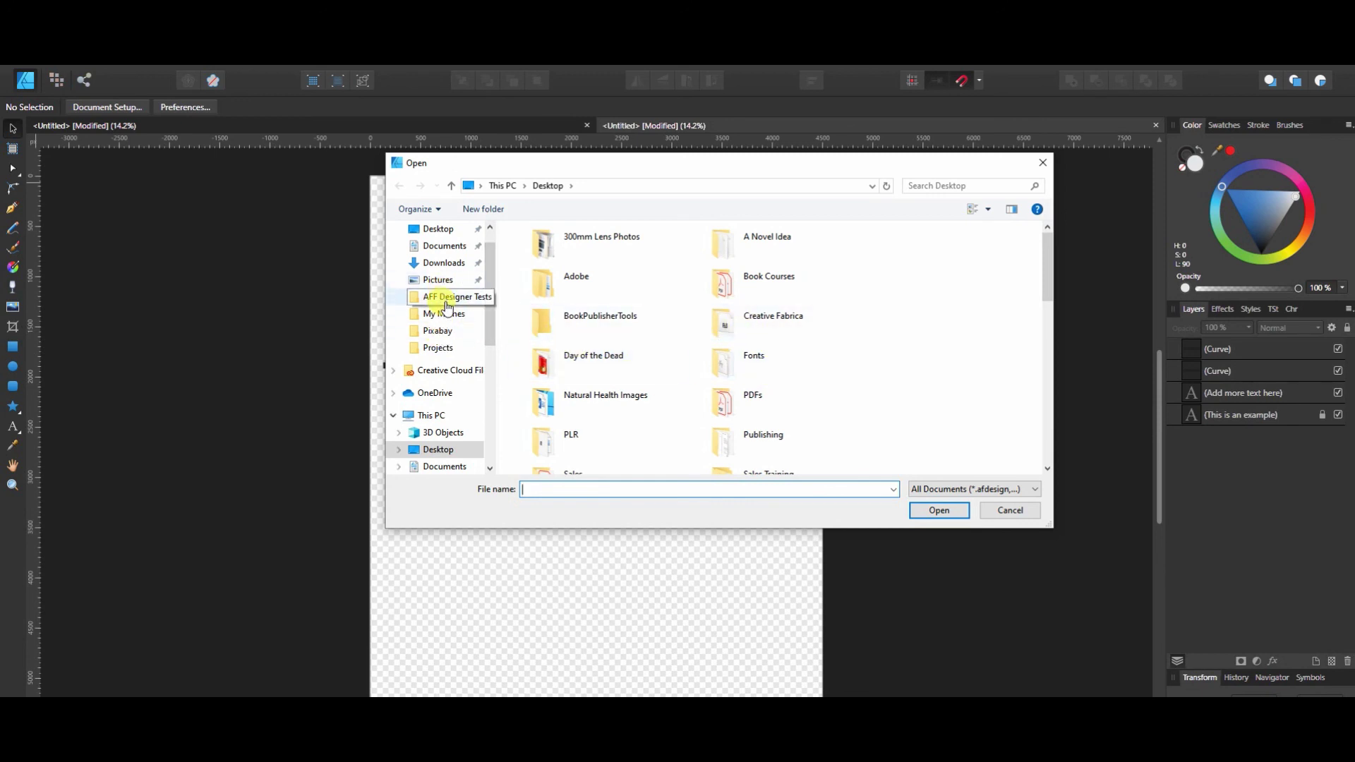
left_click(440, 280)
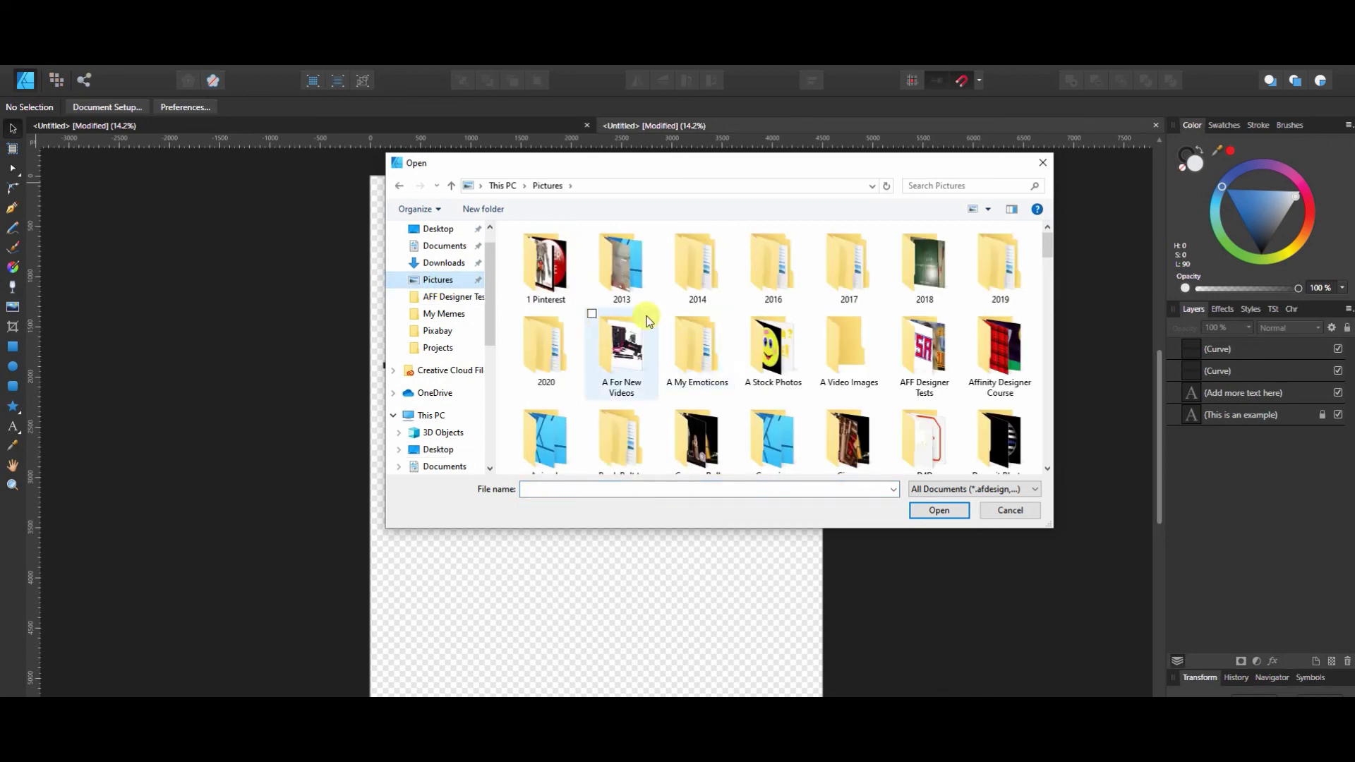
scroll(683, 321, "down", 1)
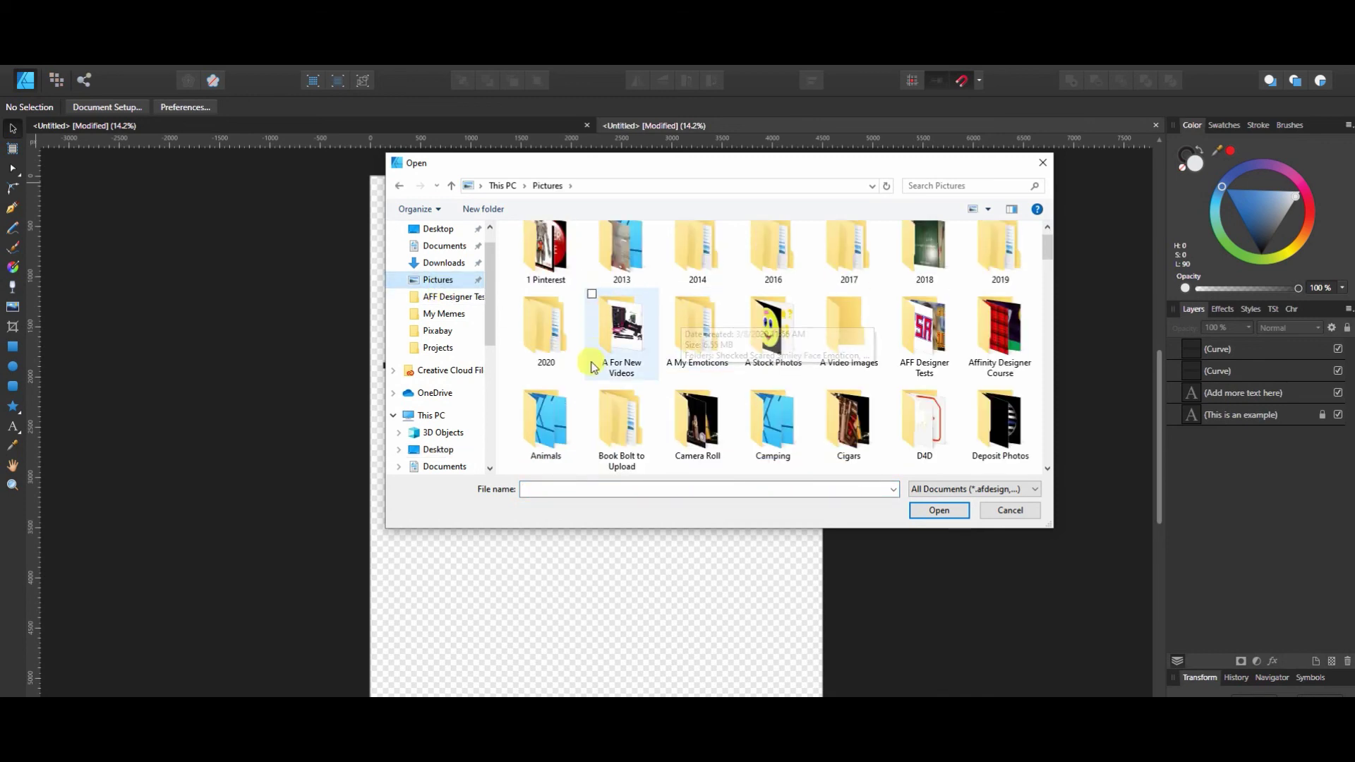
double_click(999, 430)
double_click(1001, 353)
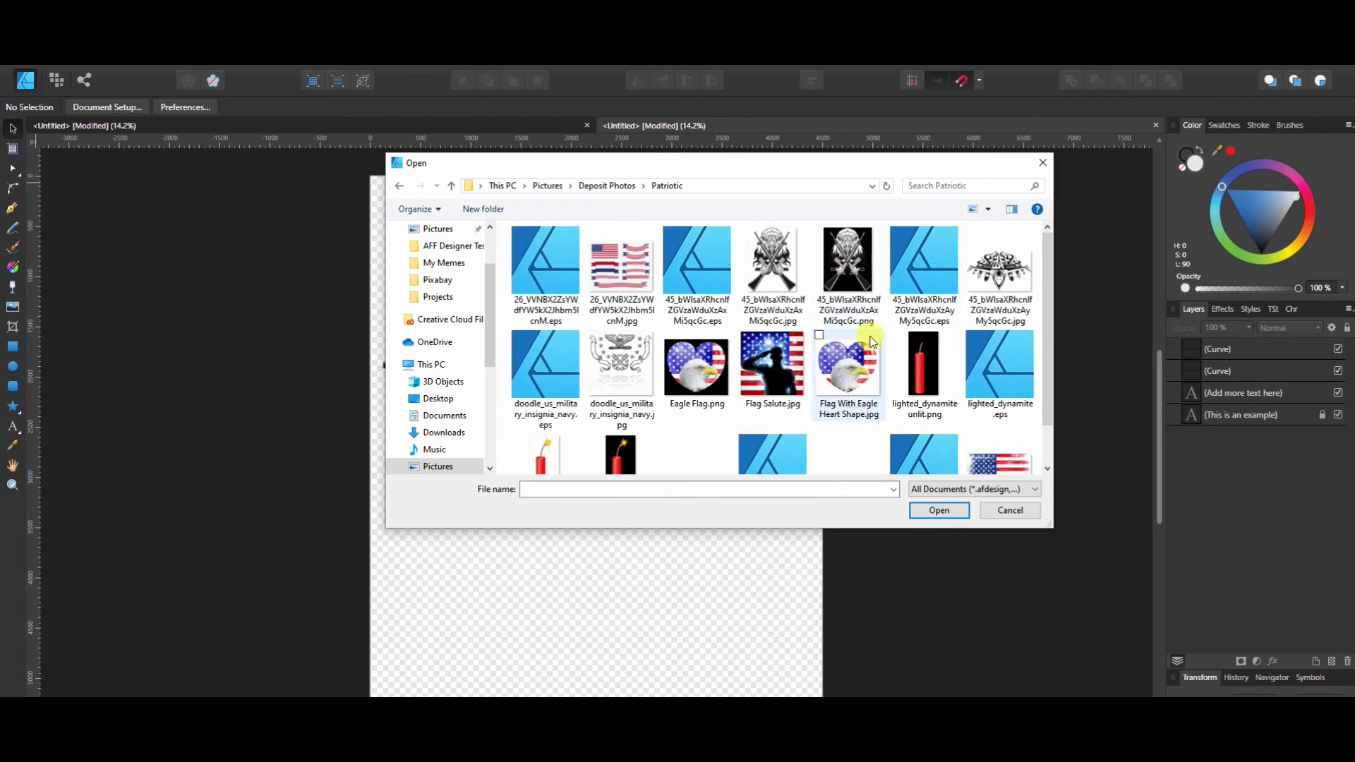
left_click(696, 367)
left_click(918, 508)
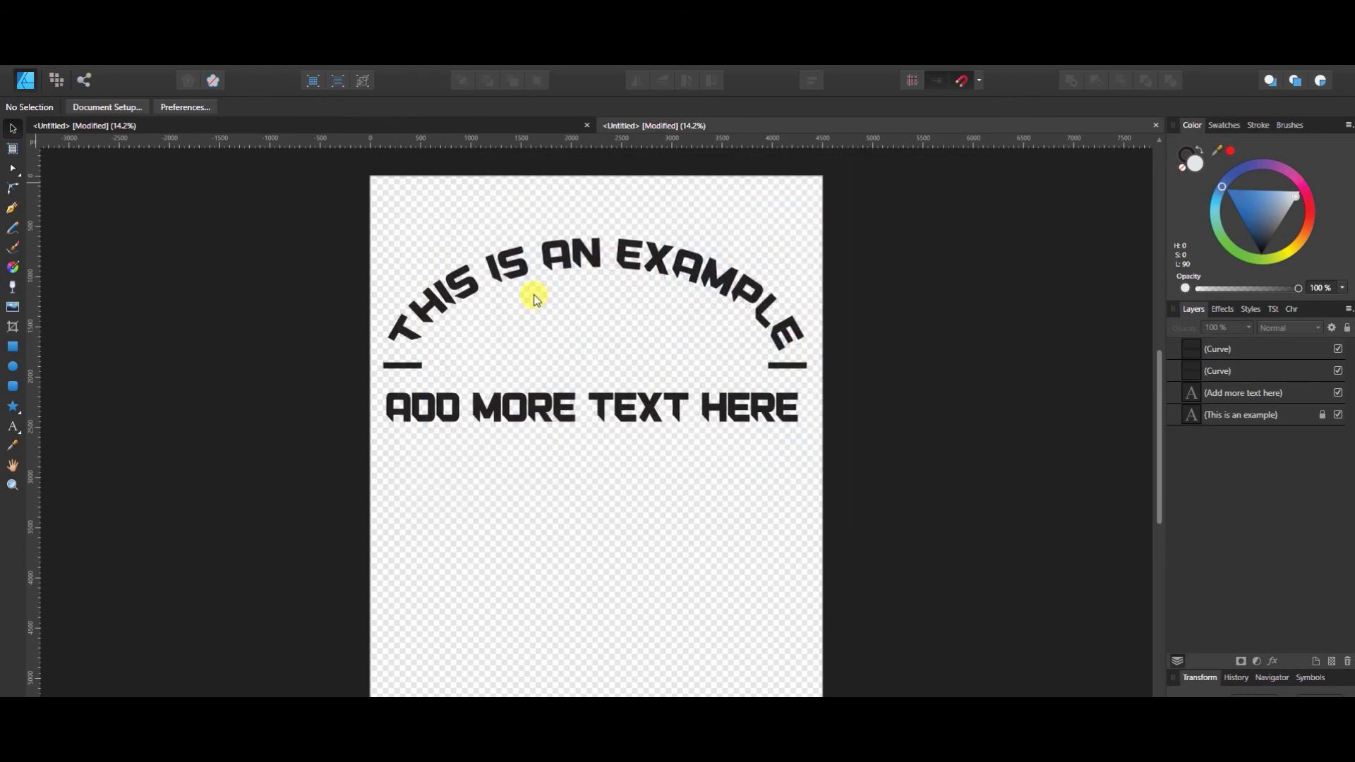
Step: Place the eagle image about 1130 px wide between the curved and straight text, and move it up slightly
left_click_drag(533, 295, 663, 384)
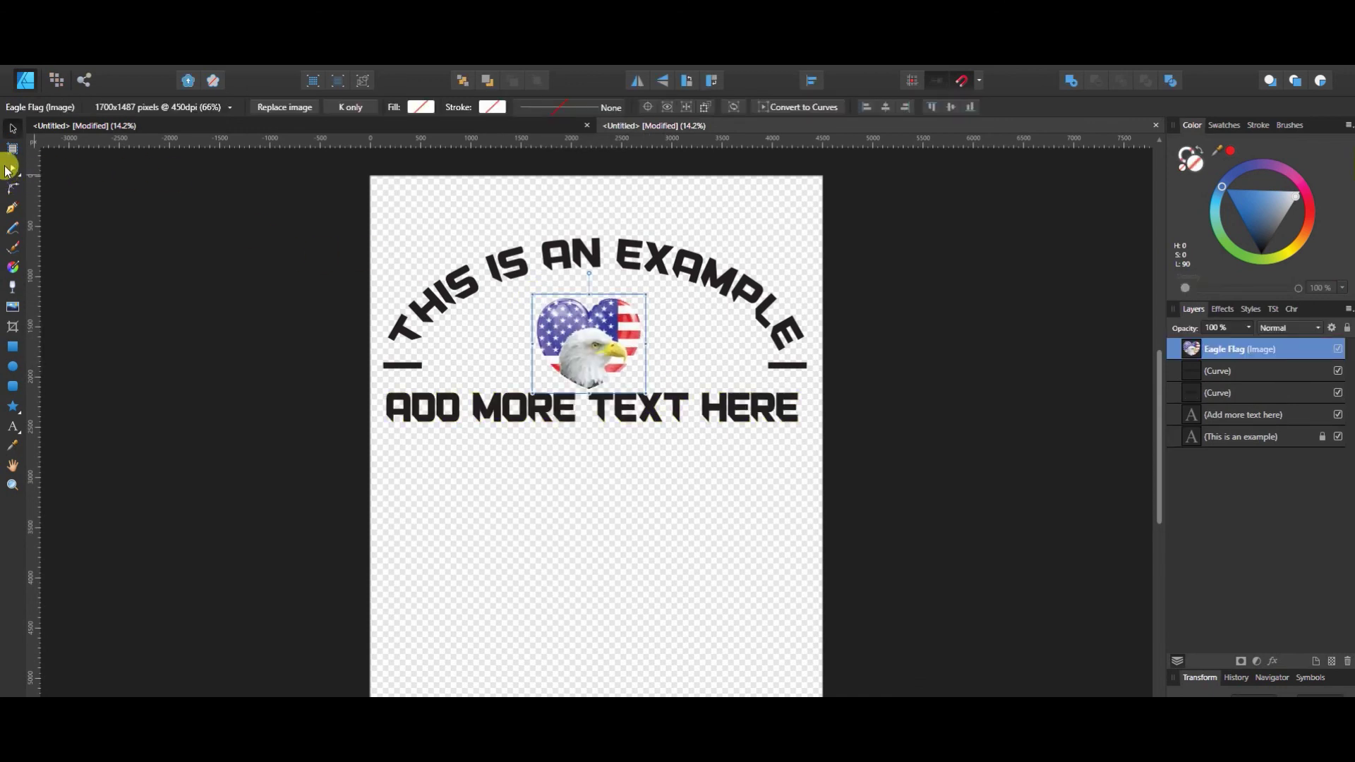
left_click_drag(591, 336, 590, 328)
left_click(756, 629)
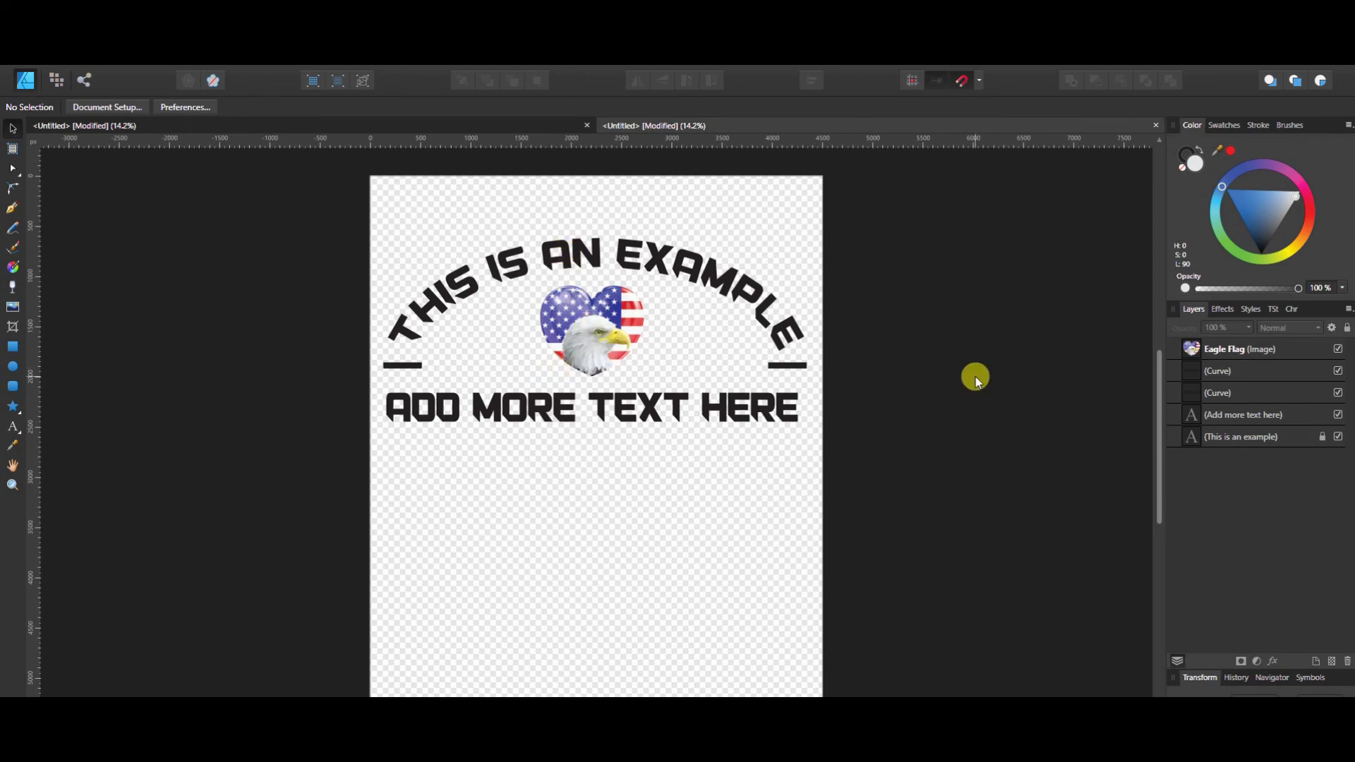
Step: Create a new document from the Merch preset and draw a wavy Pen tool curve about 3800 px wide across the page's upper part
key("ctrl+n")
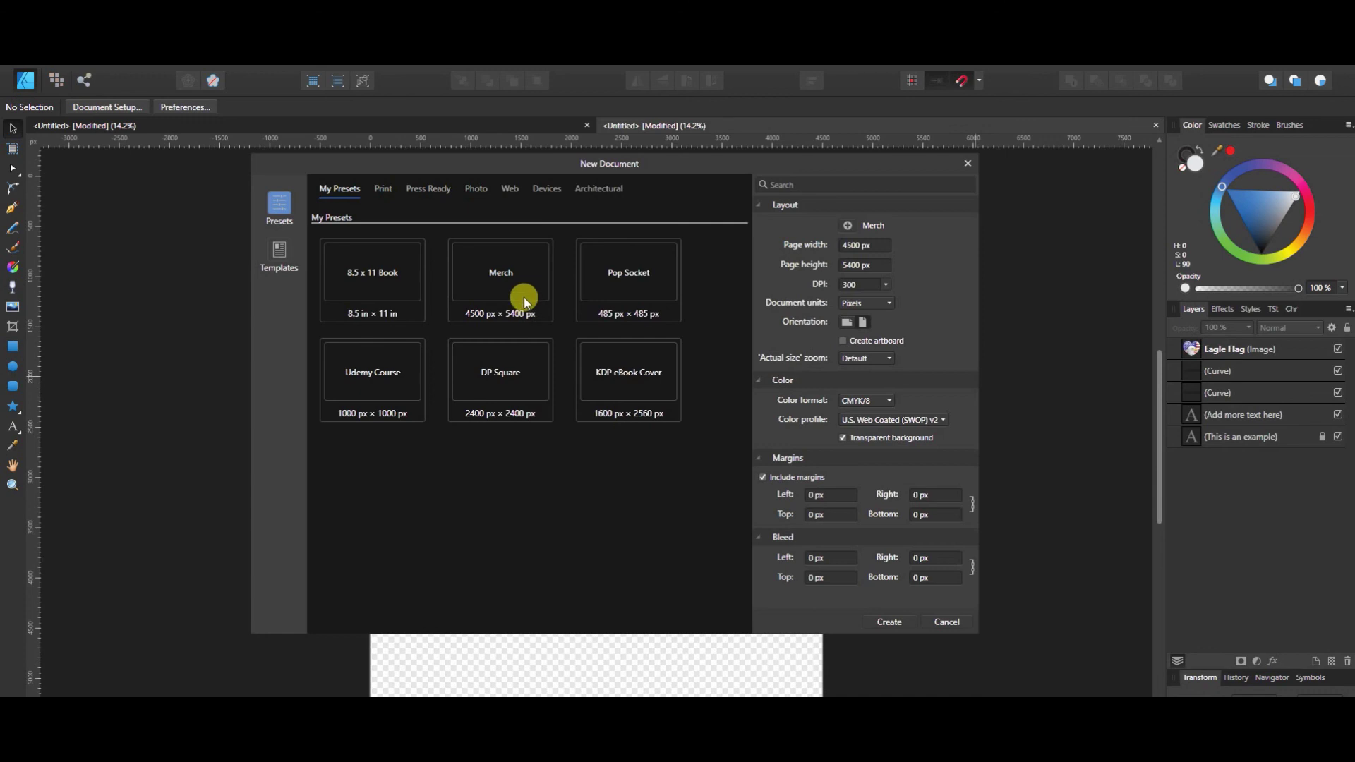
double_click(503, 269)
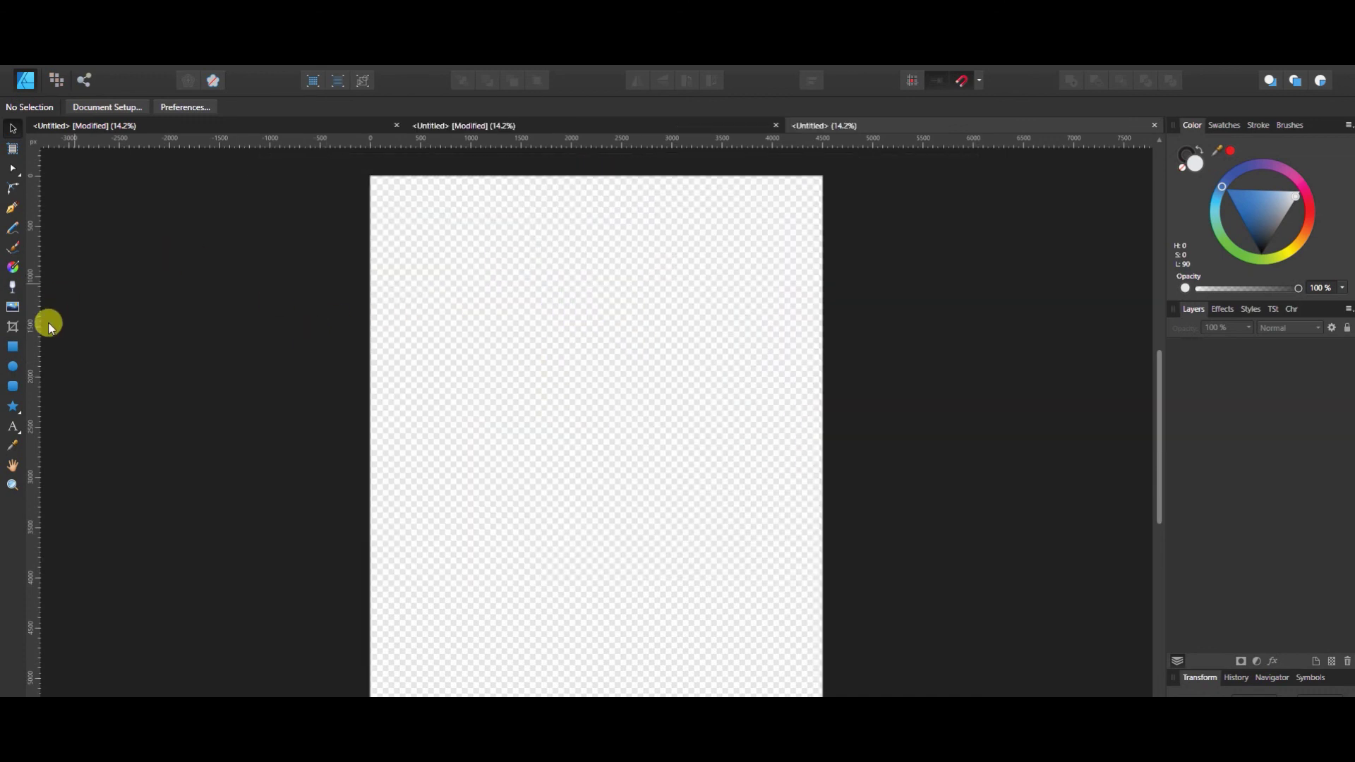
left_click(14, 210)
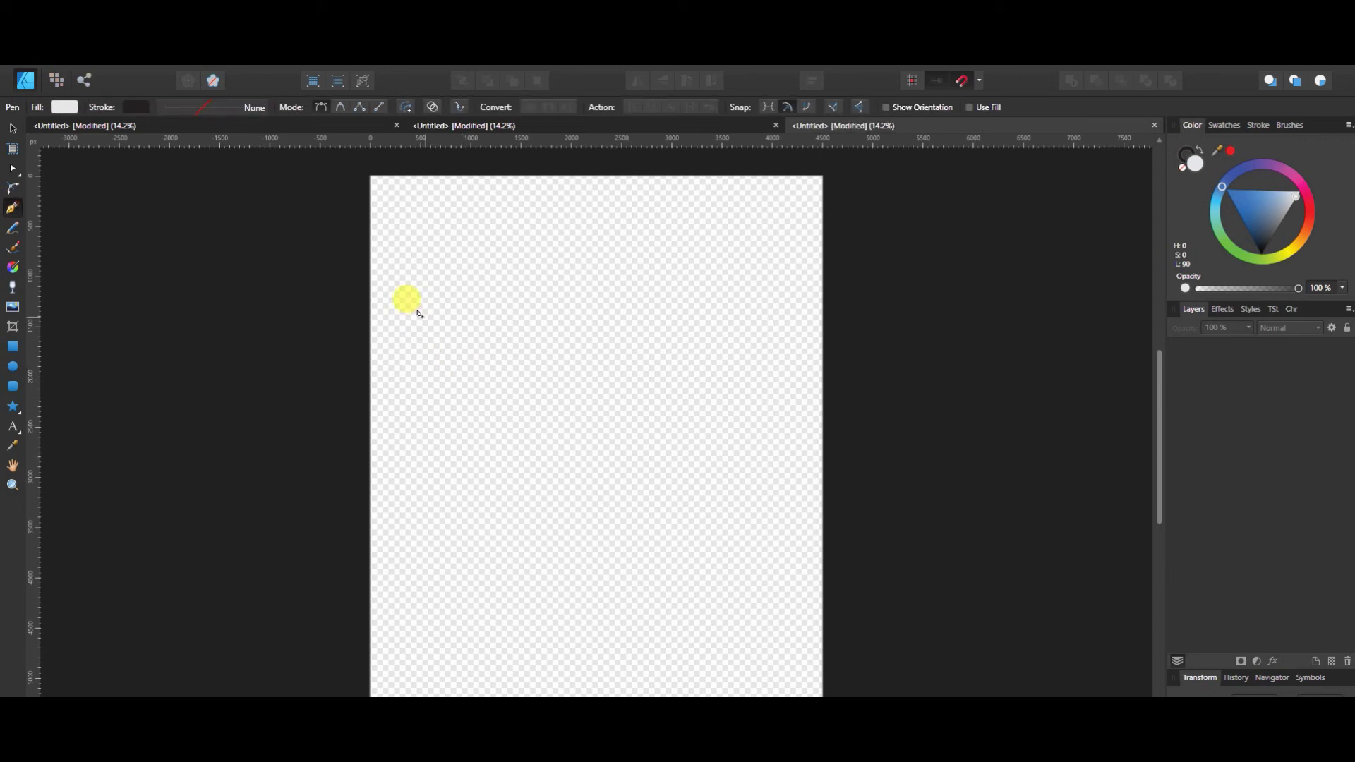
left_click(505, 360)
left_click_drag(517, 359, 529, 355)
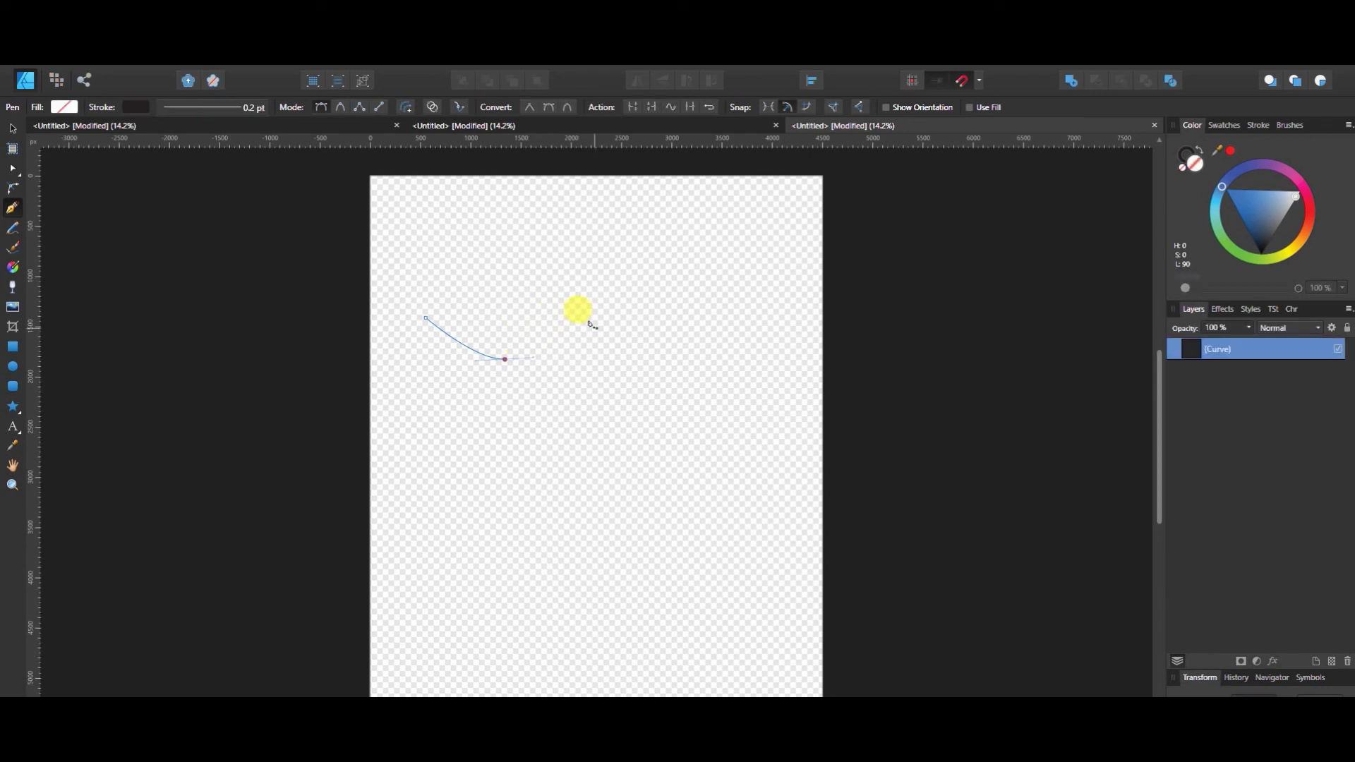
left_click_drag(597, 326, 621, 331)
left_click(727, 331)
left_click_drag(727, 326, 822, 303)
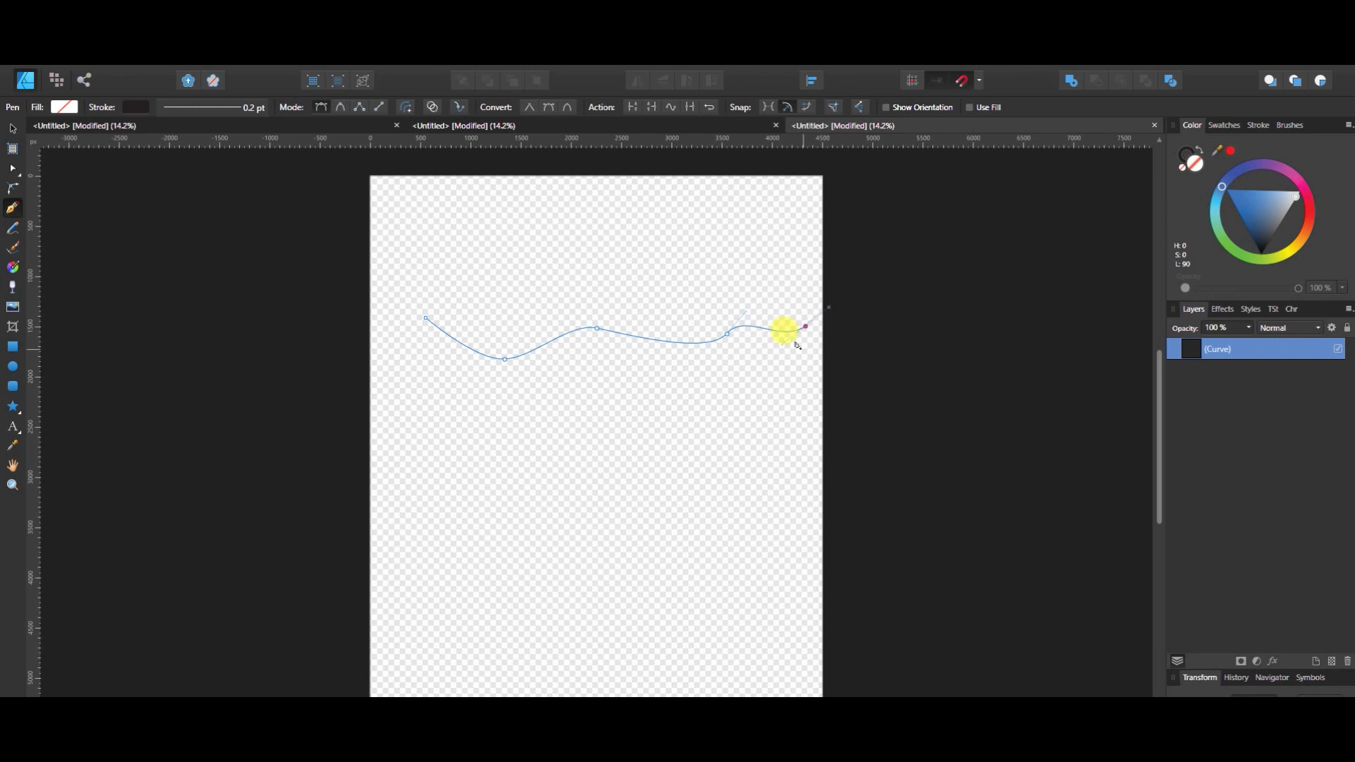
Step: Turn the wavy curve into a text path and set its text to the Ashburton font at 72 pt
left_click(14, 424)
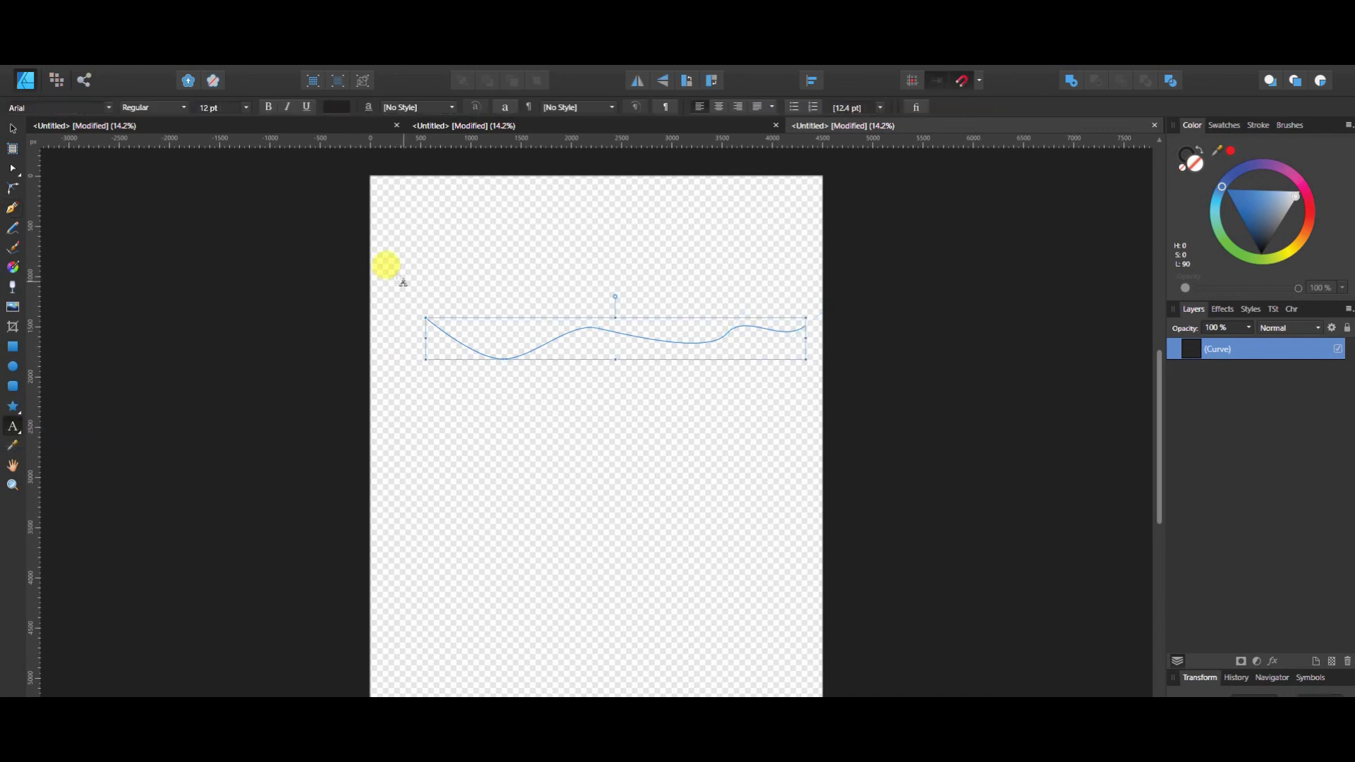
left_click(441, 327)
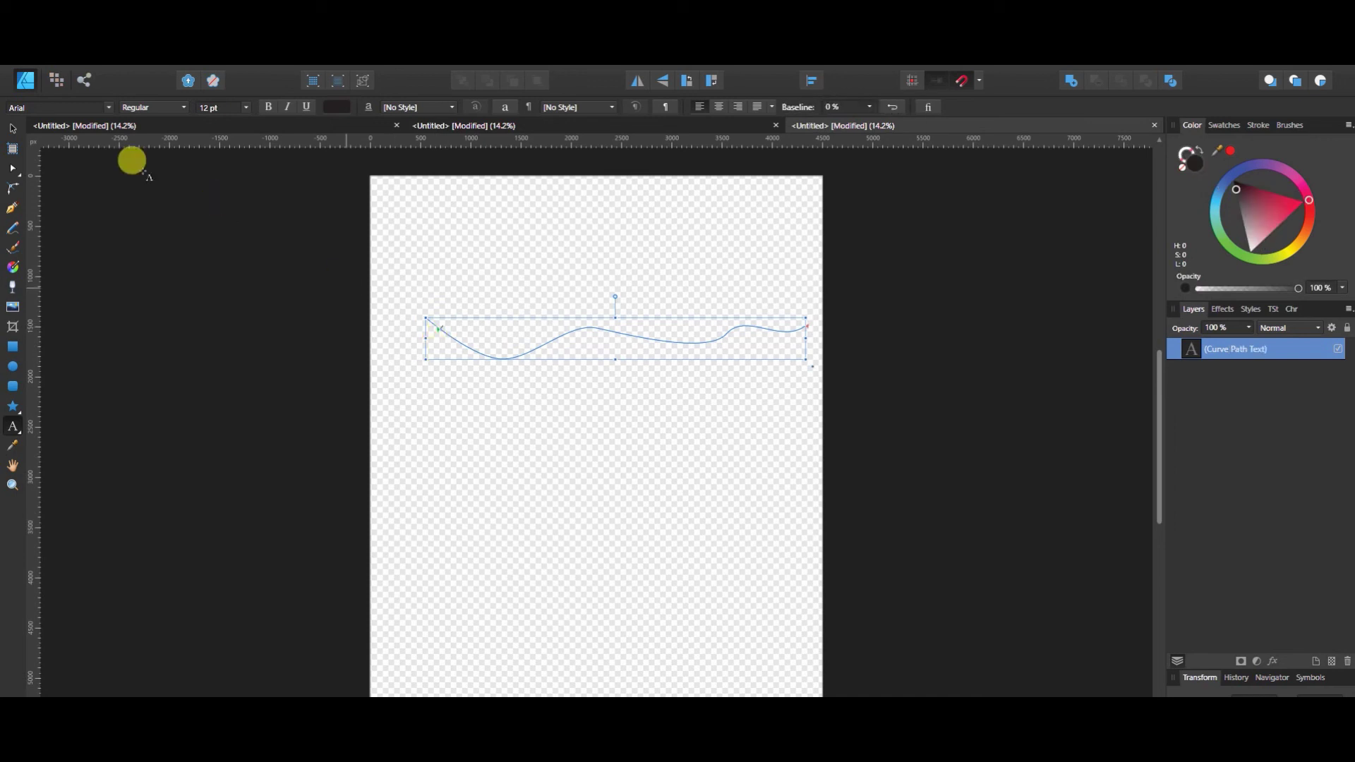
left_click(64, 108)
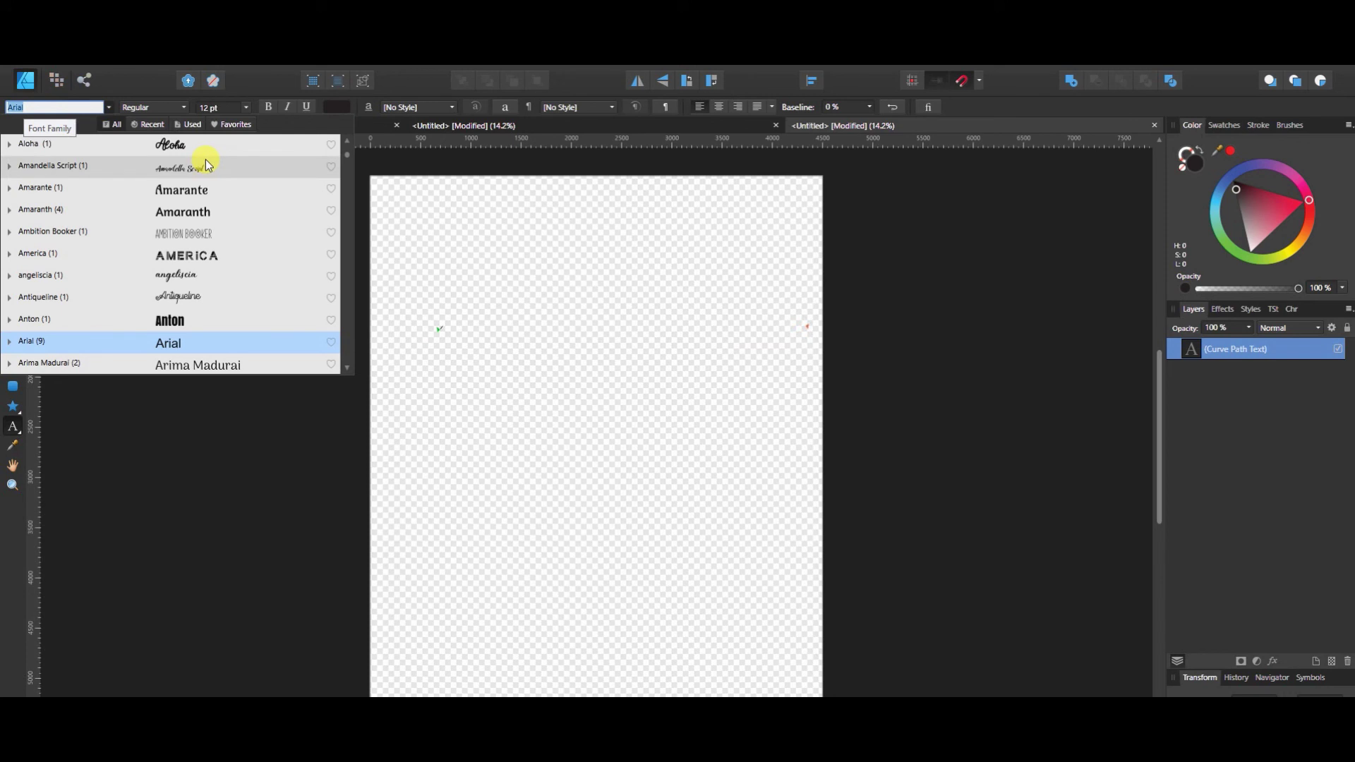
scroll(226, 232, "down", 3)
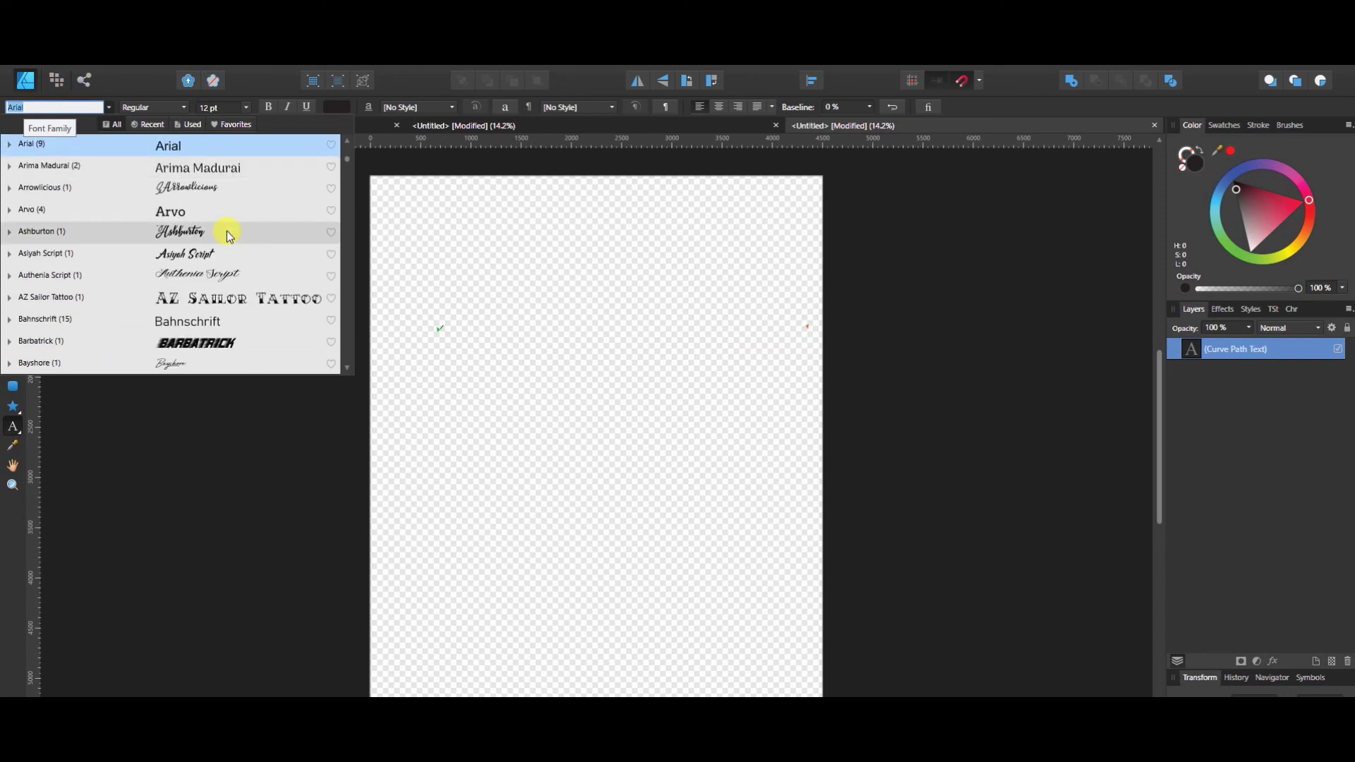
scroll(220, 246, "down", 1)
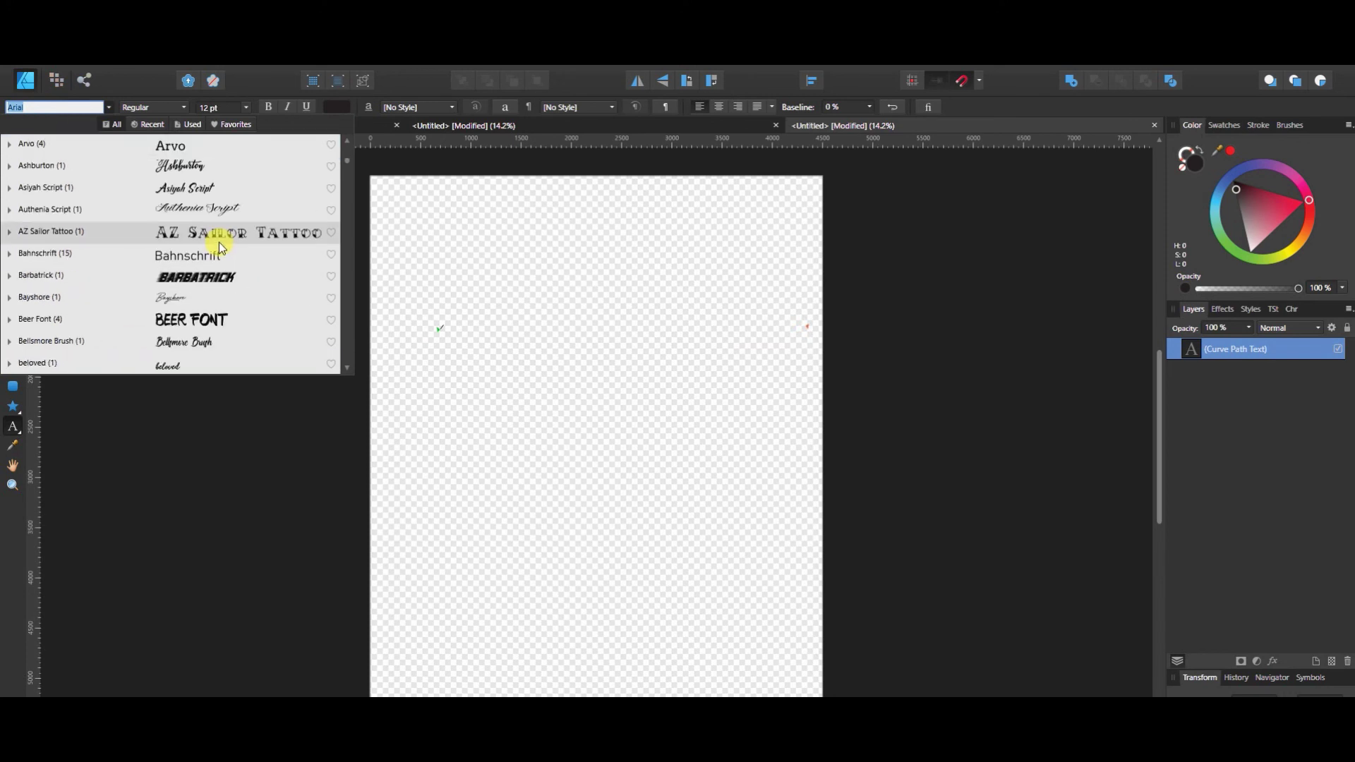
scroll(219, 247, "up", 1)
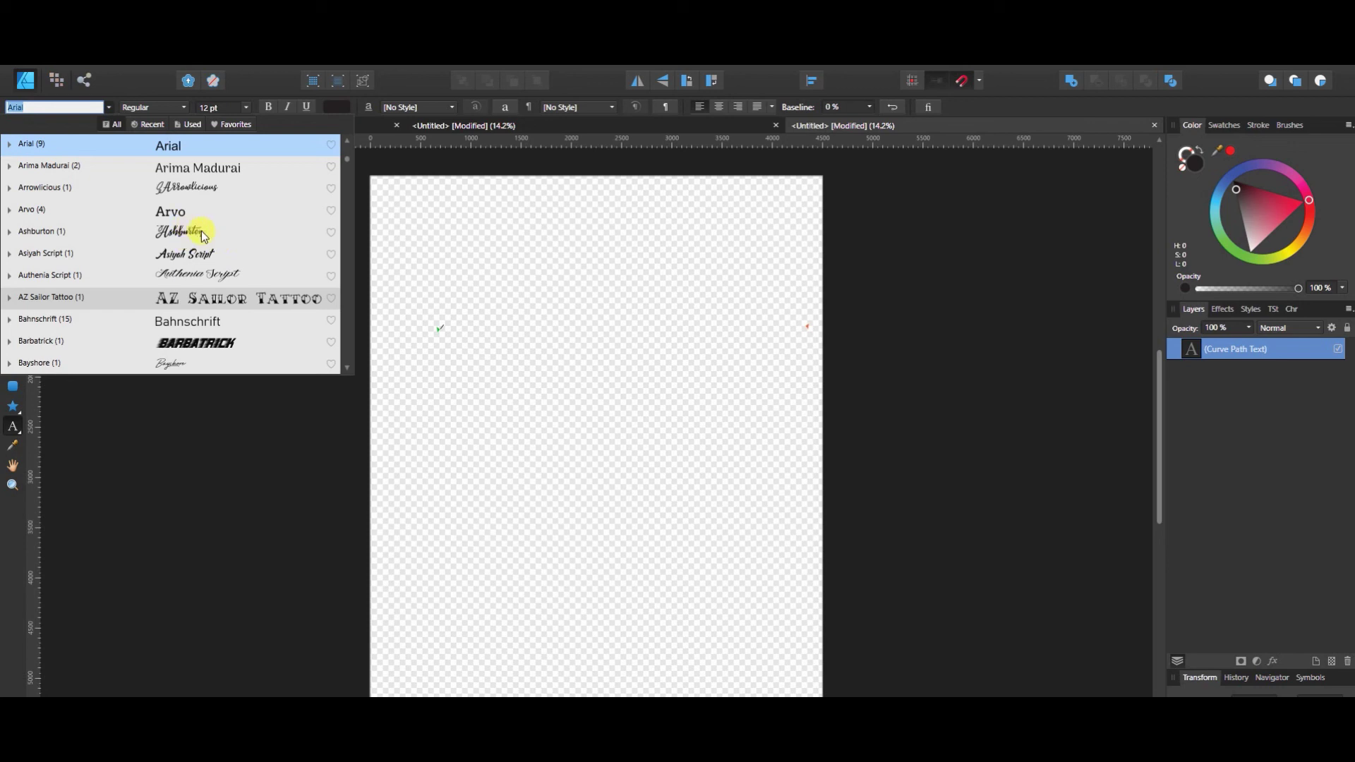
left_click(203, 235)
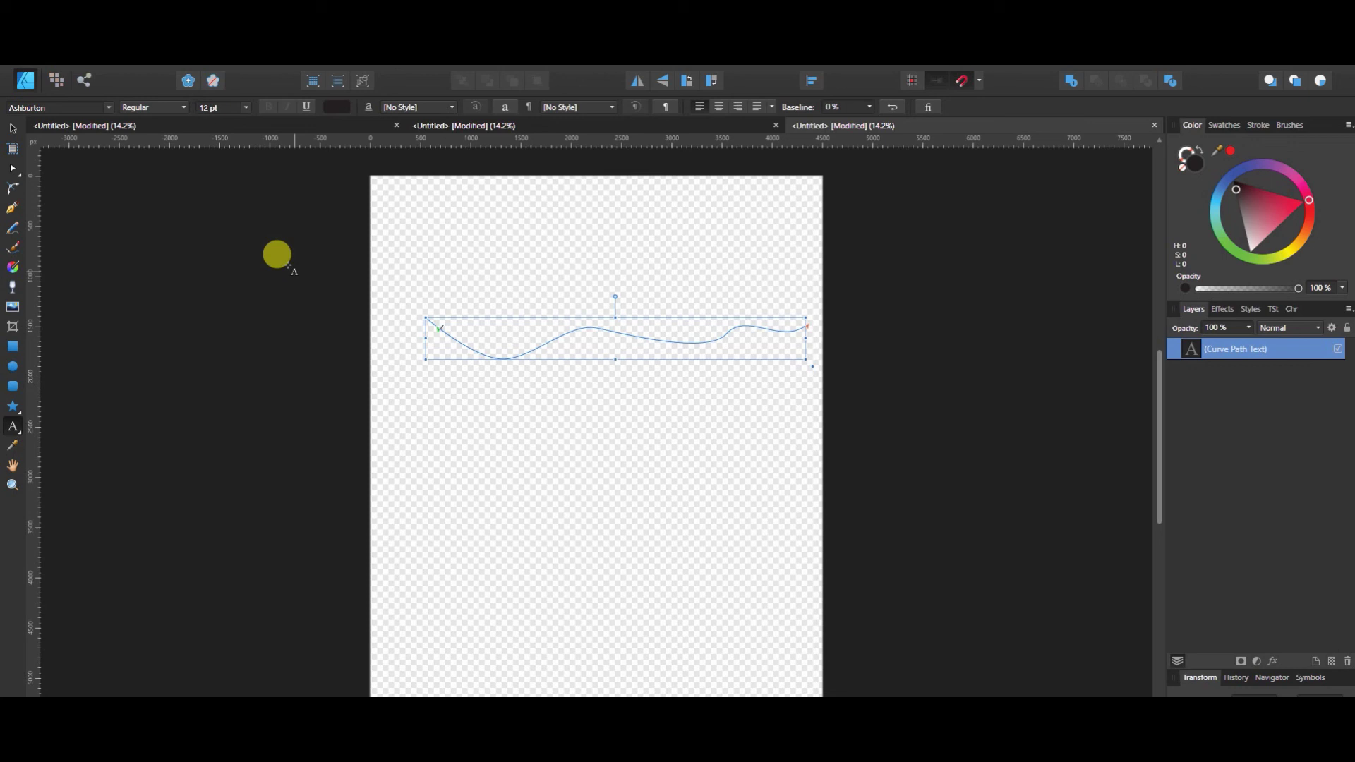
left_click(246, 107)
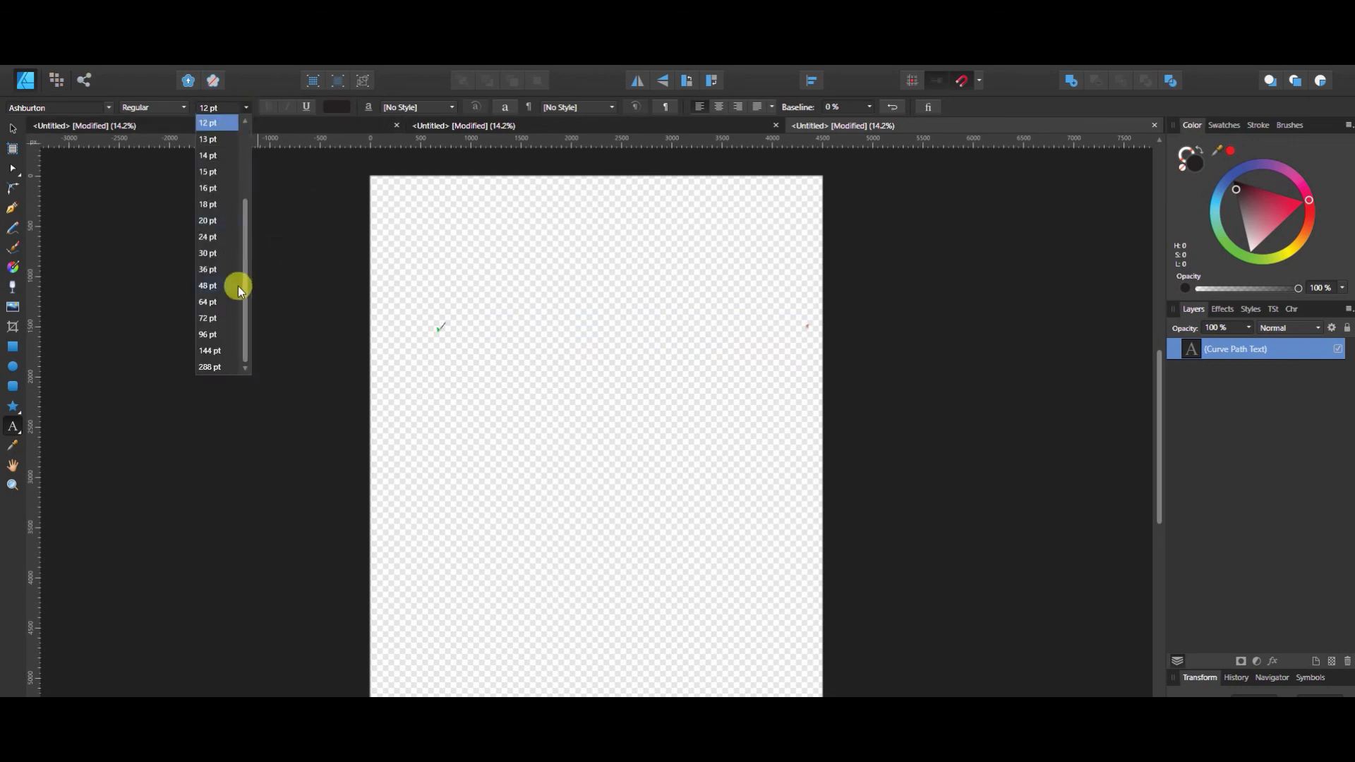
left_click(211, 319)
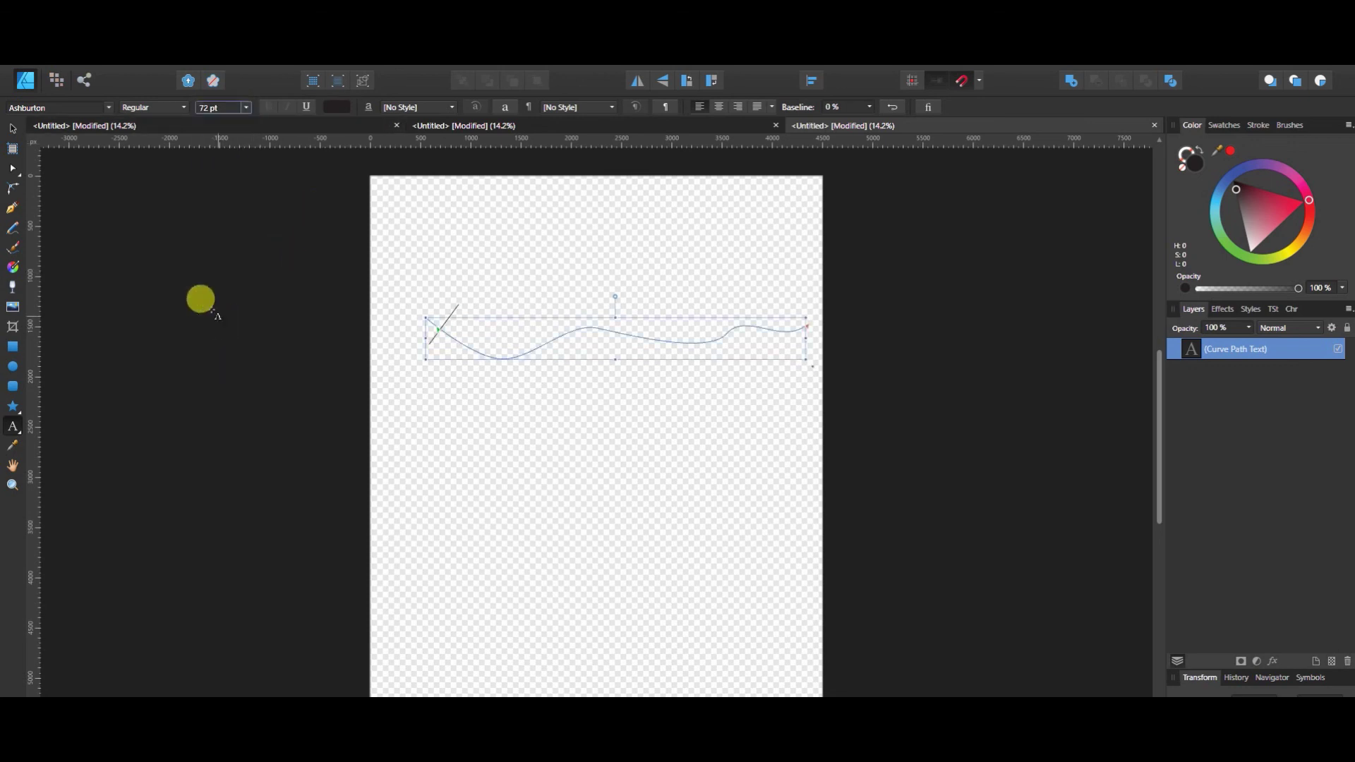
Step: Write "This is an example of writing on a wave" along the wavy path and deselect the text
left_click(439, 326)
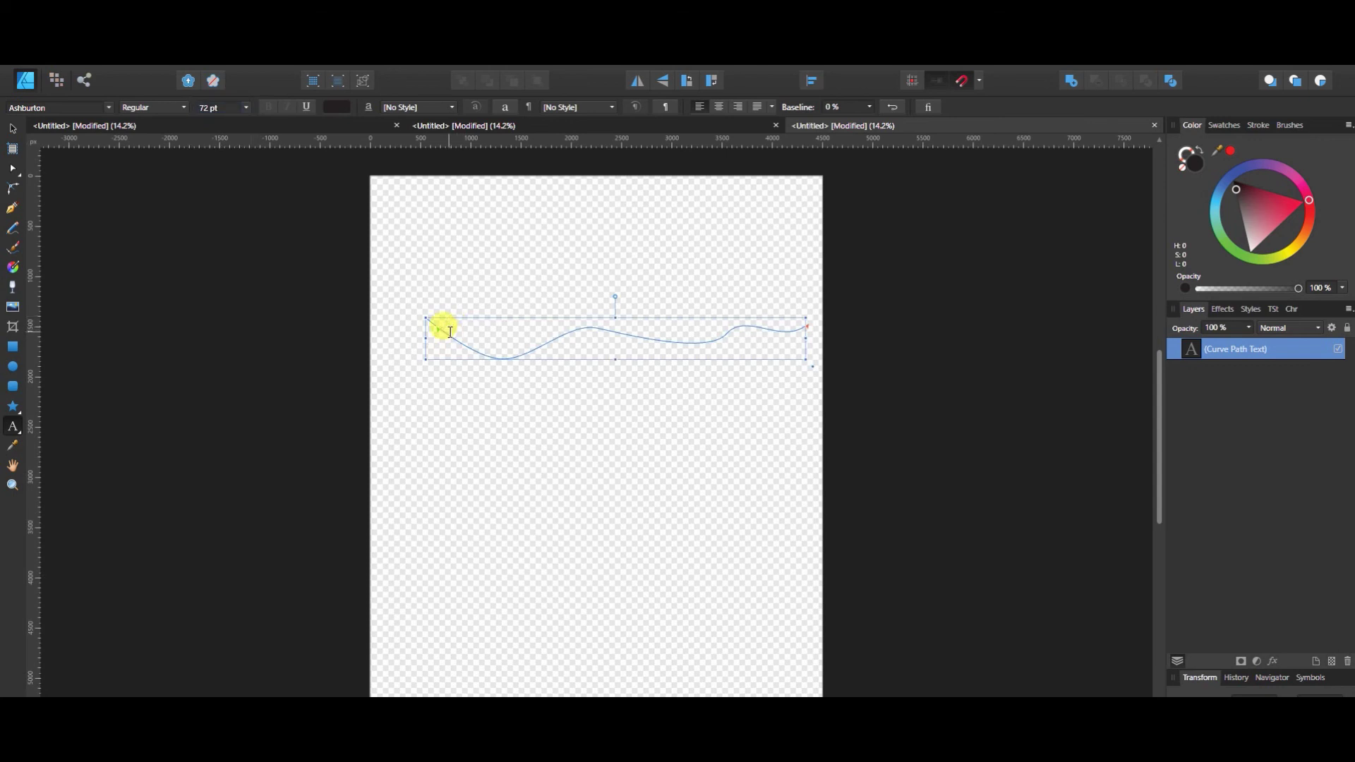
type("This is an example of writing on a wave")
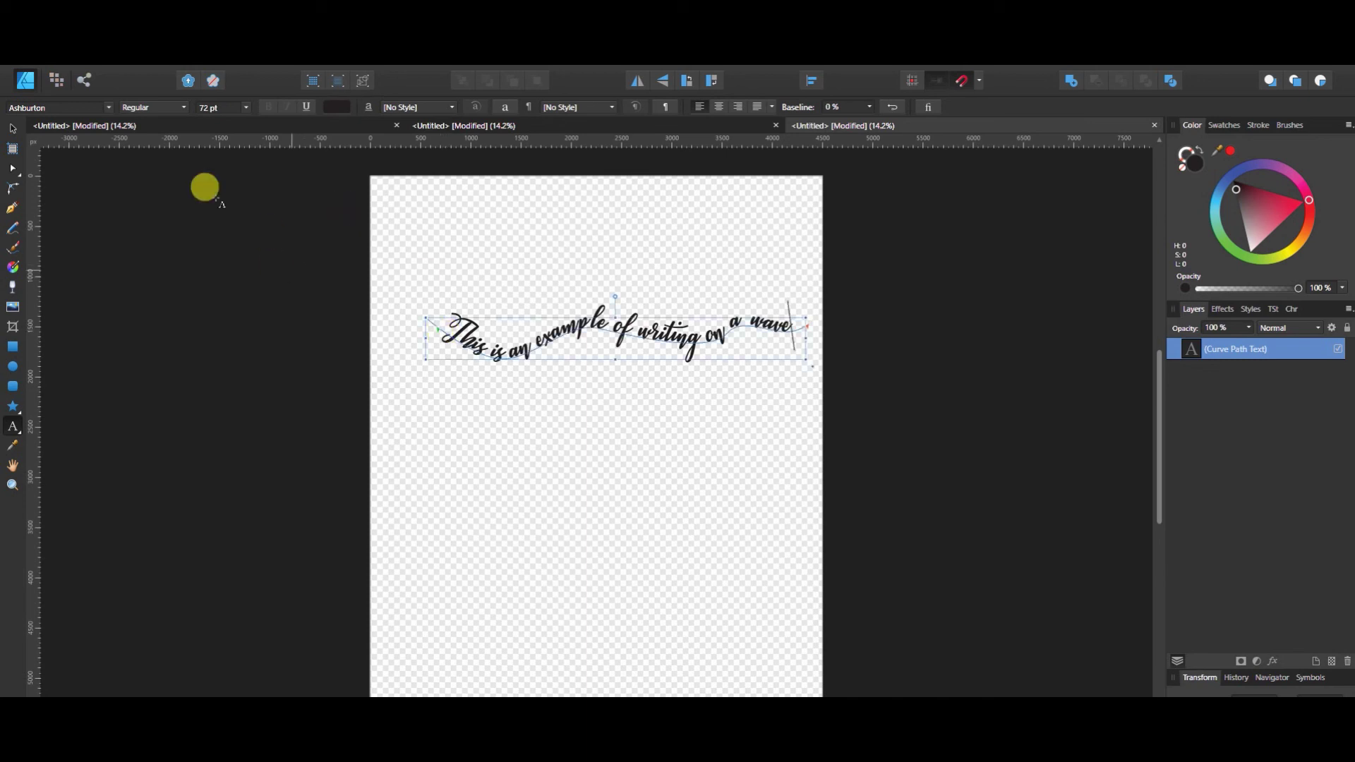
left_click(13, 130)
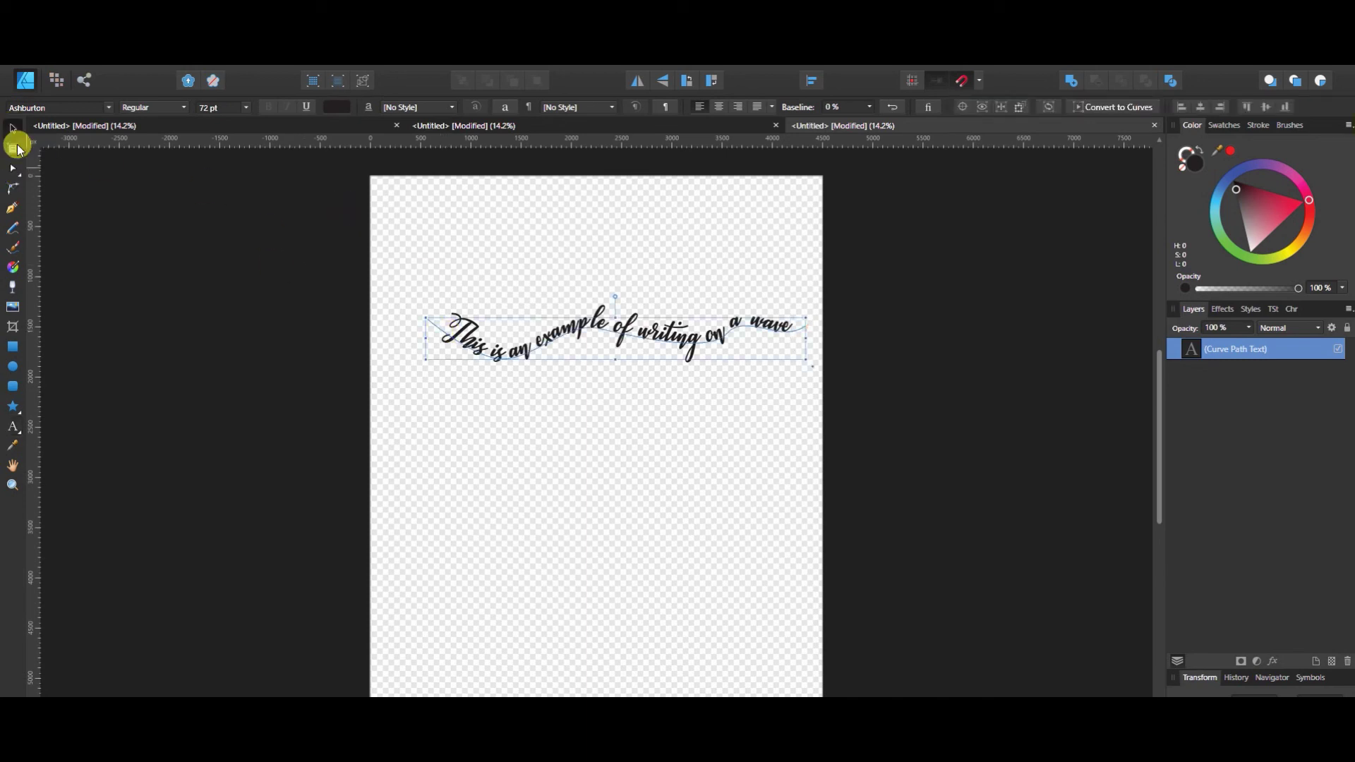
left_click(590, 427)
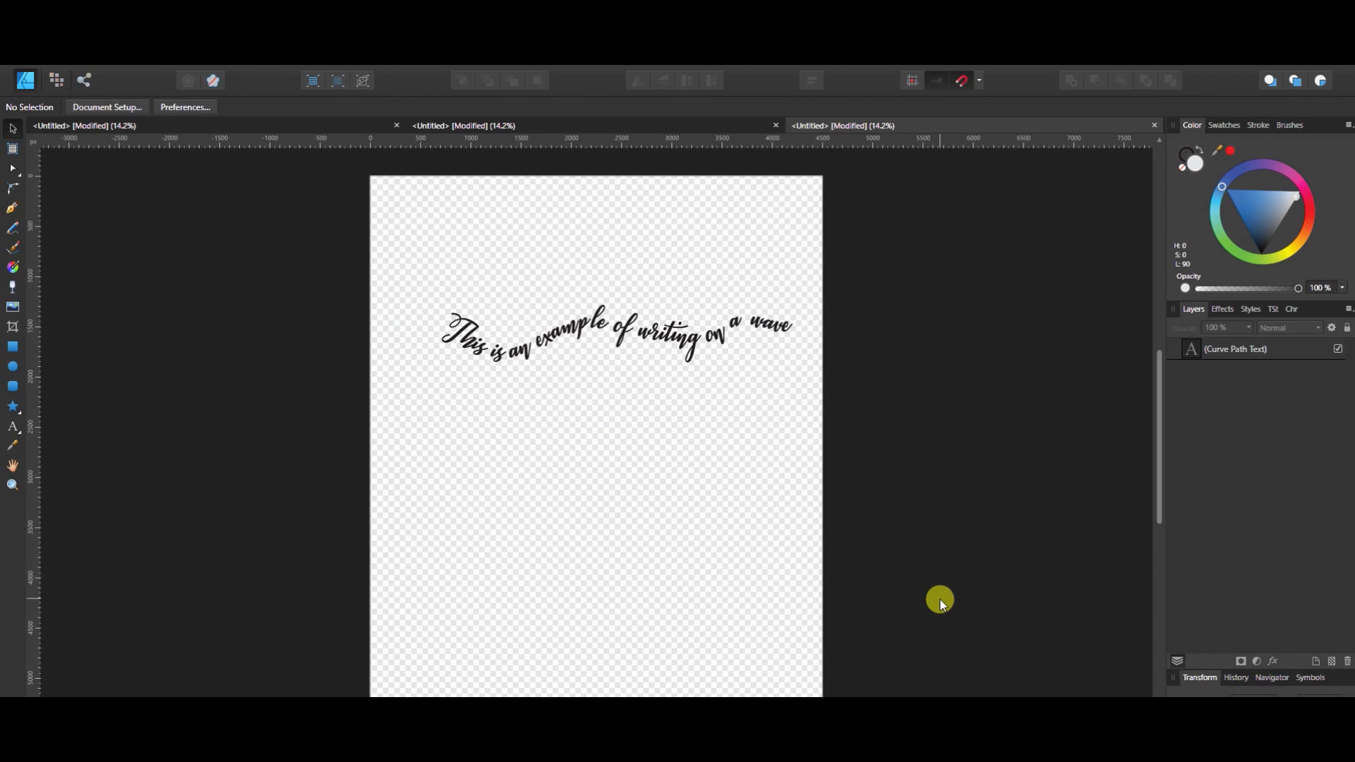